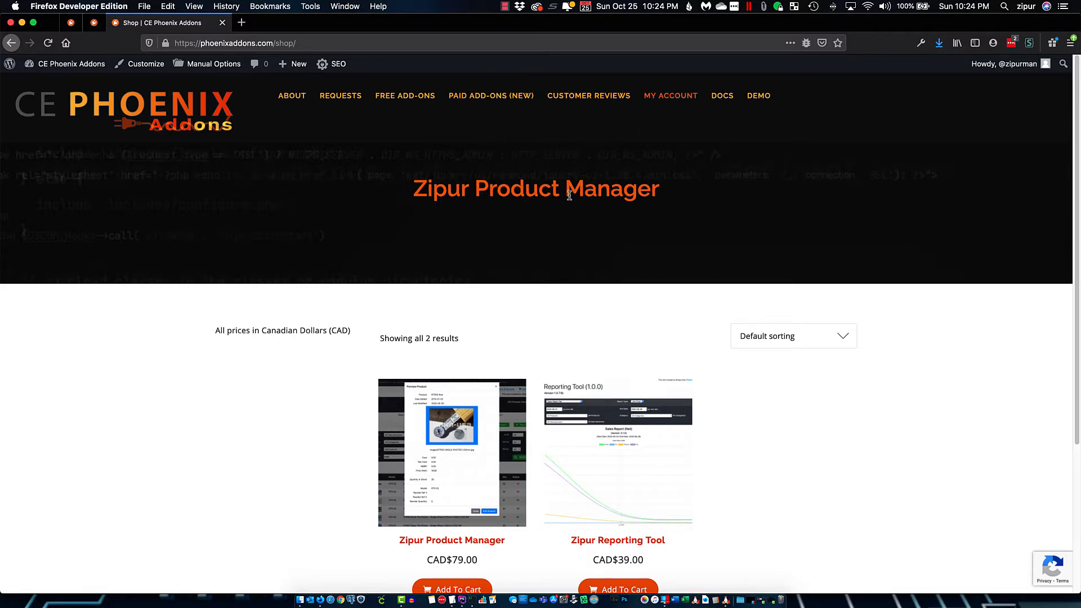
Open the Zipur Product Manager product page and review its description, feature list and screenshots
left_click(486, 435)
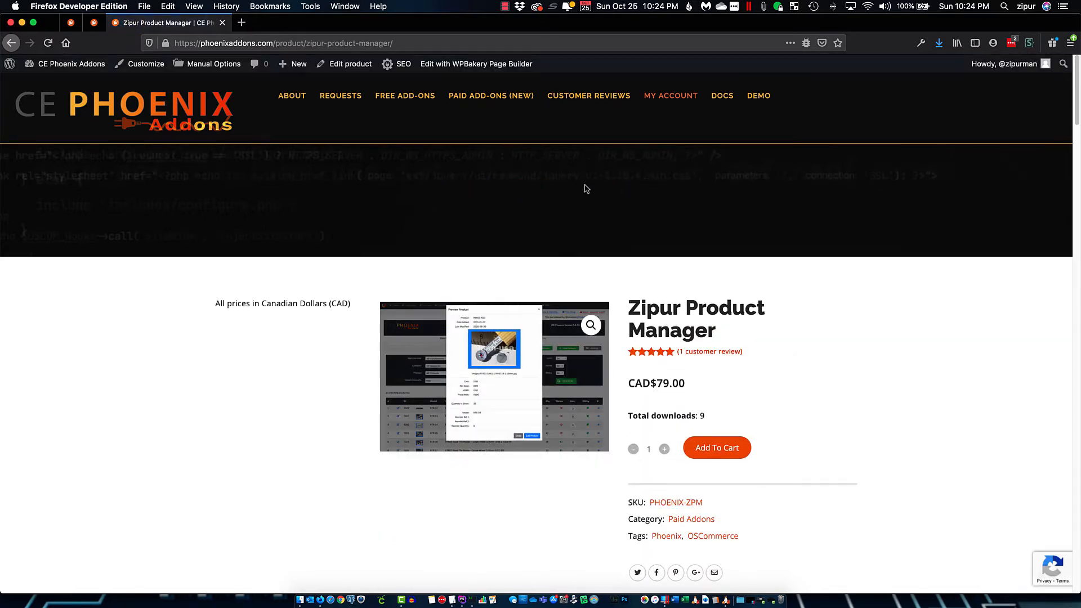
scroll(586, 188, "down", 3)
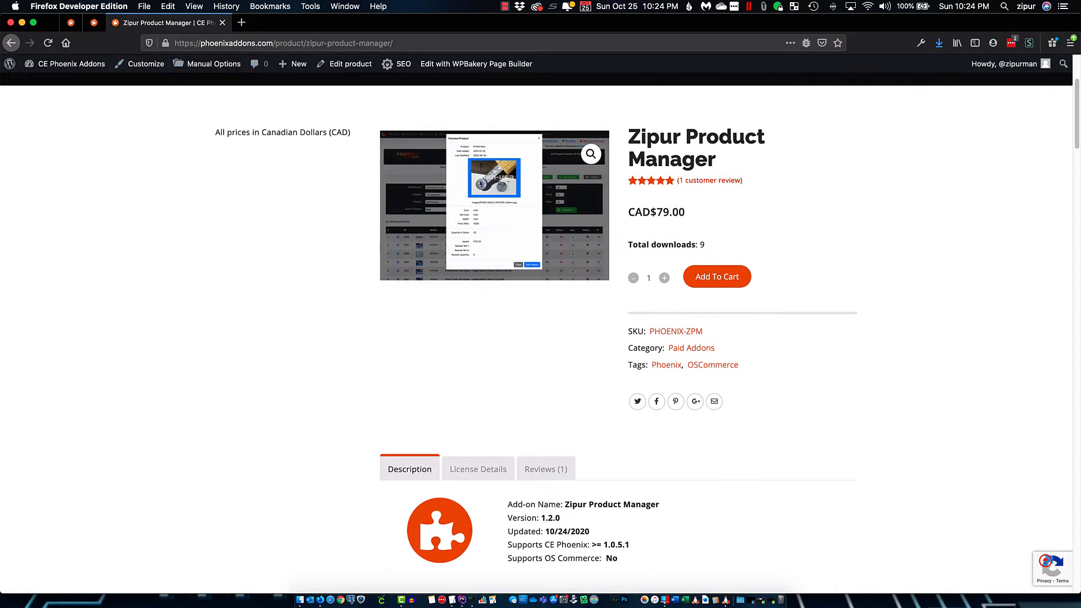
scroll(696, 282, "down", 7)
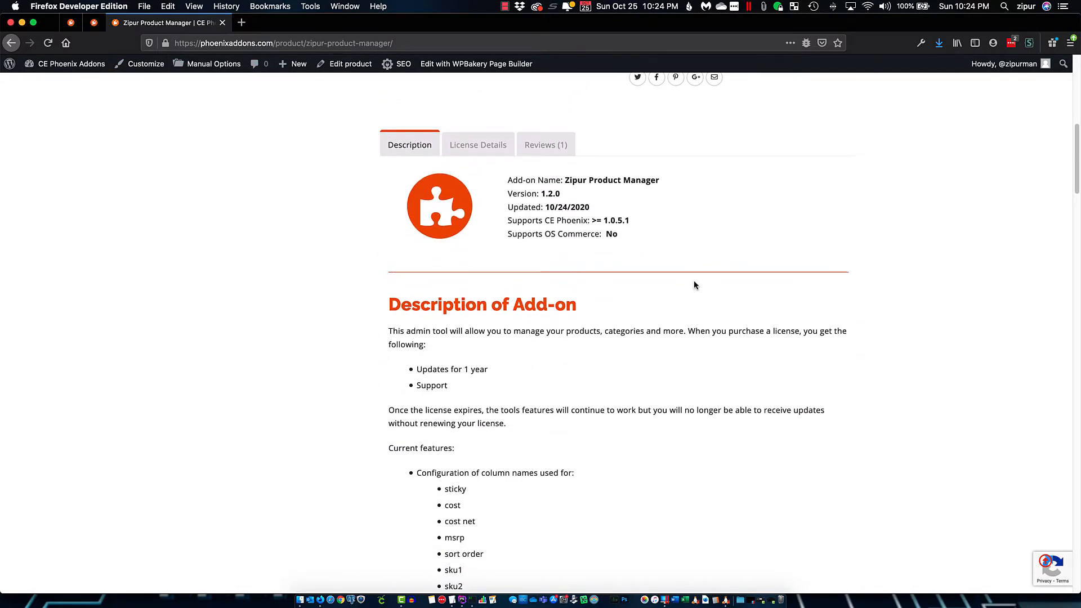
scroll(694, 285, "up", 9)
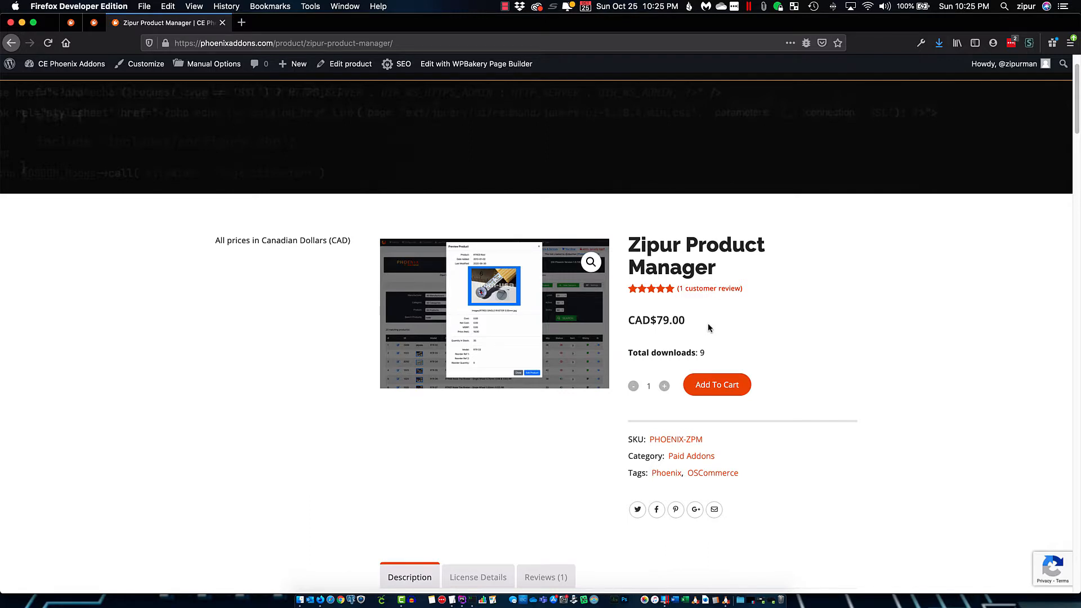
scroll(708, 328, "down", 15)
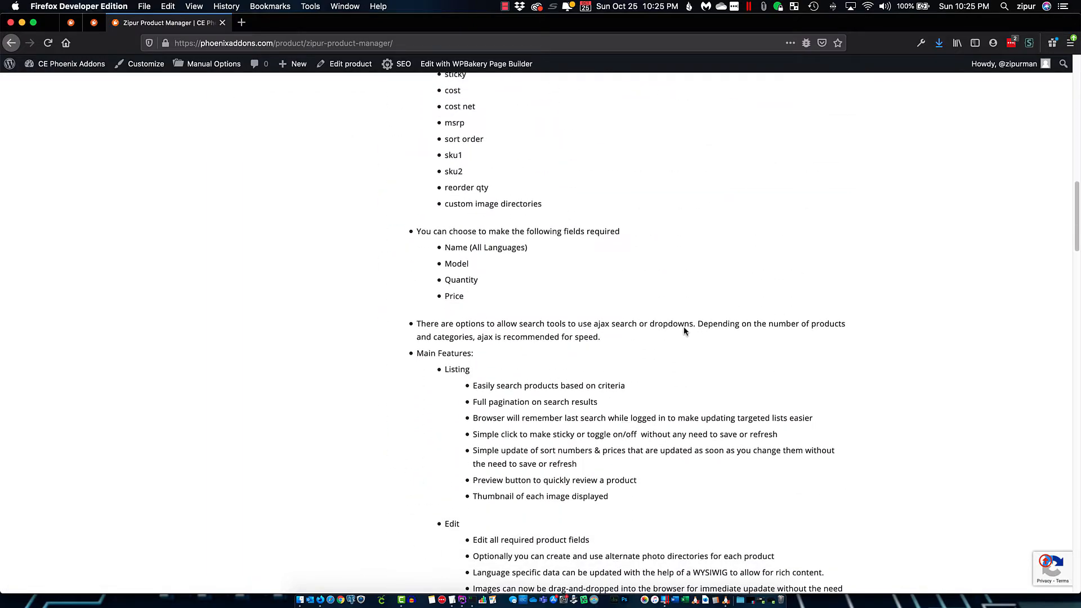
scroll(685, 331, "down", 14)
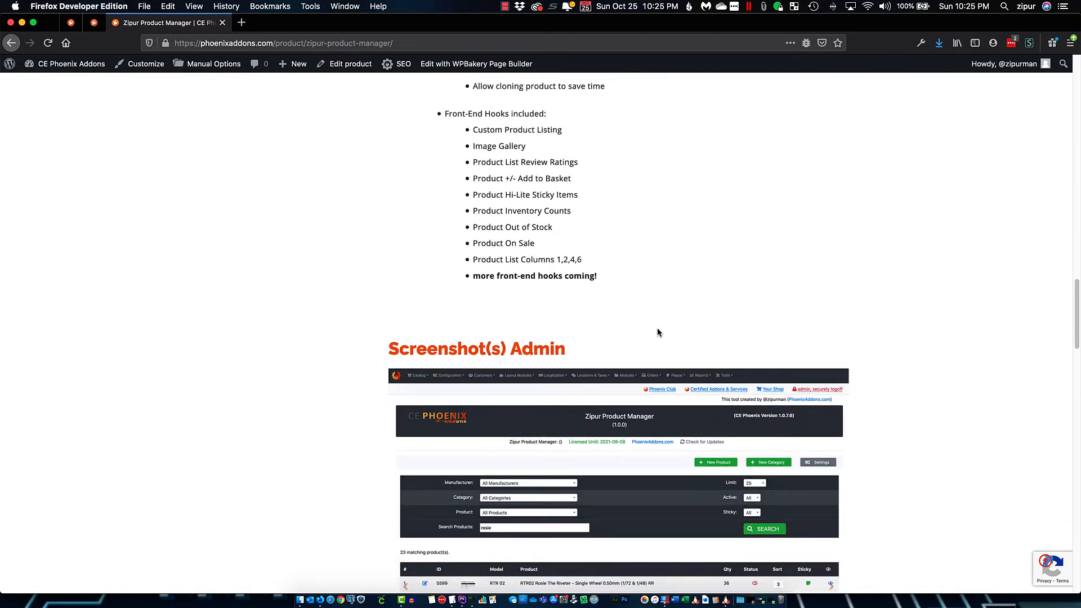
scroll(577, 322, "down", 10)
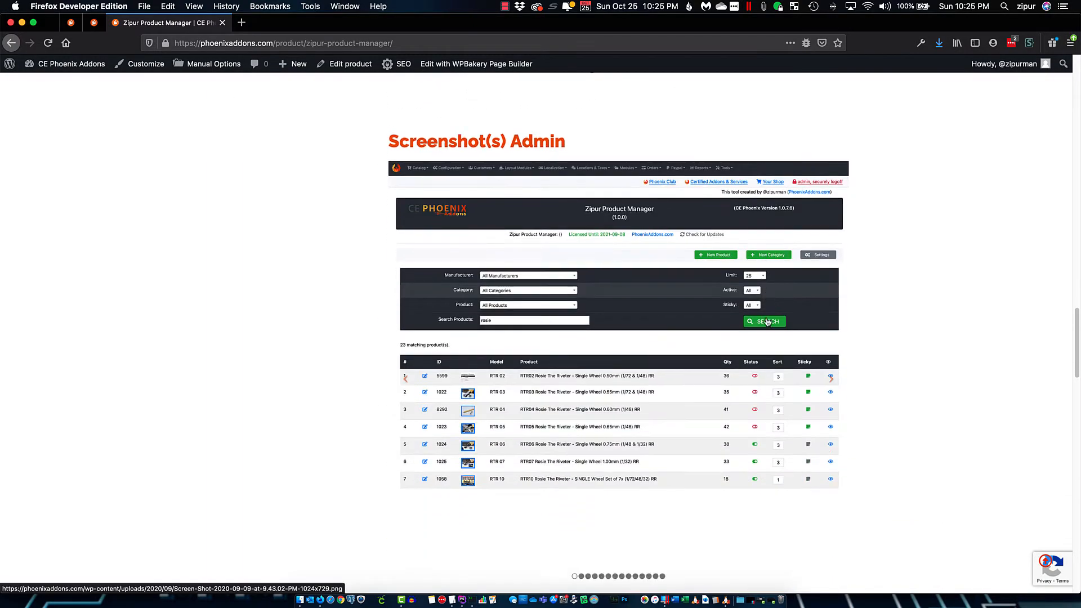
scroll(766, 321, "down", 8)
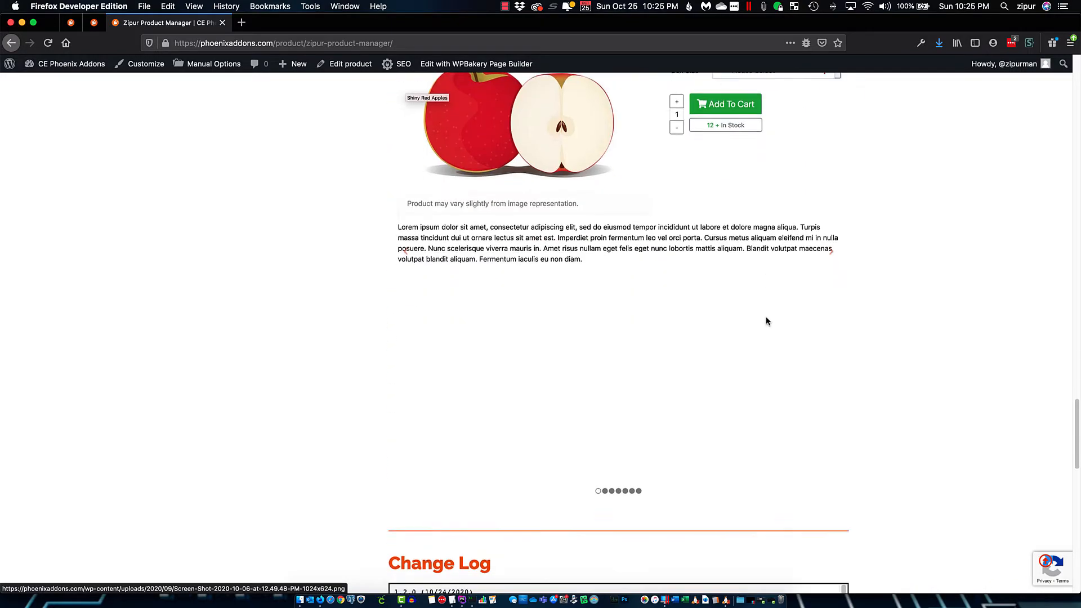
Examine the add-on's install instructions and change log, and return to the start of the product page
scroll(766, 322, "down", 12)
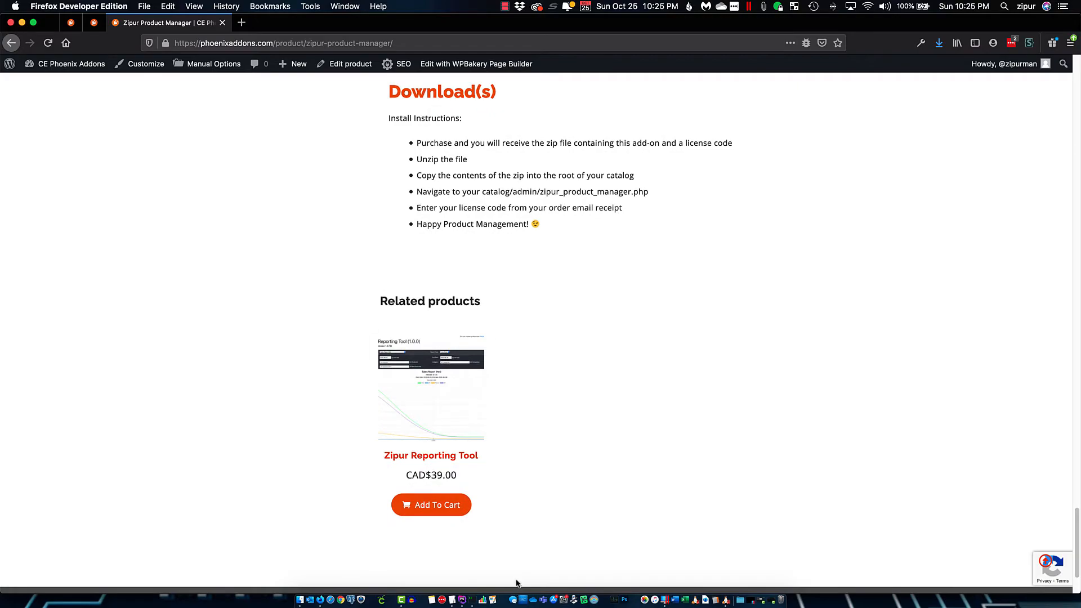
scroll(494, 360, "up", 6)
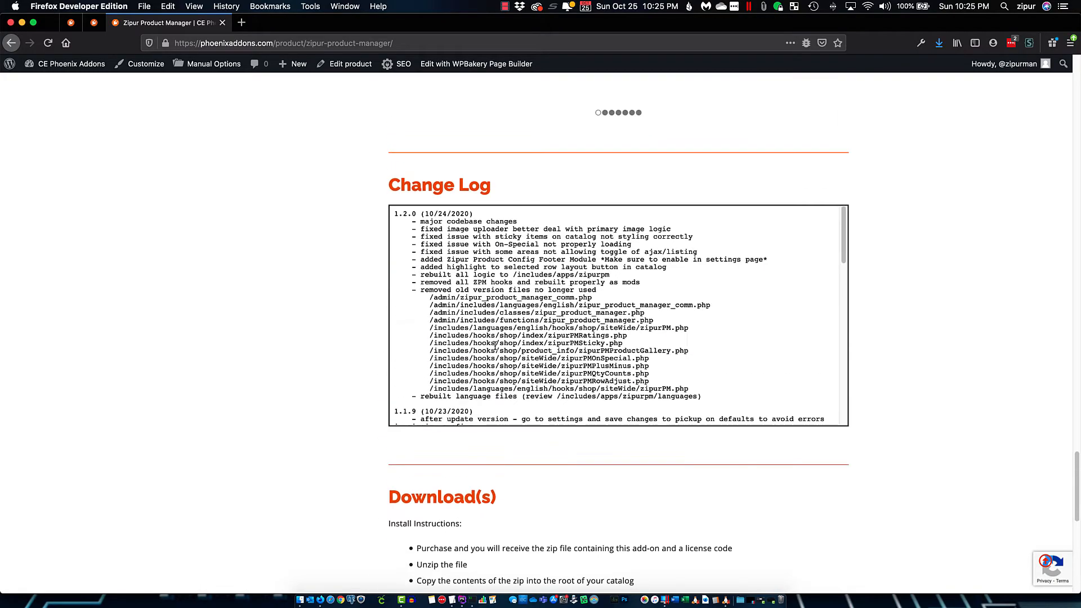
scroll(599, 439, "down", 10)
scroll(610, 454, "up", 20)
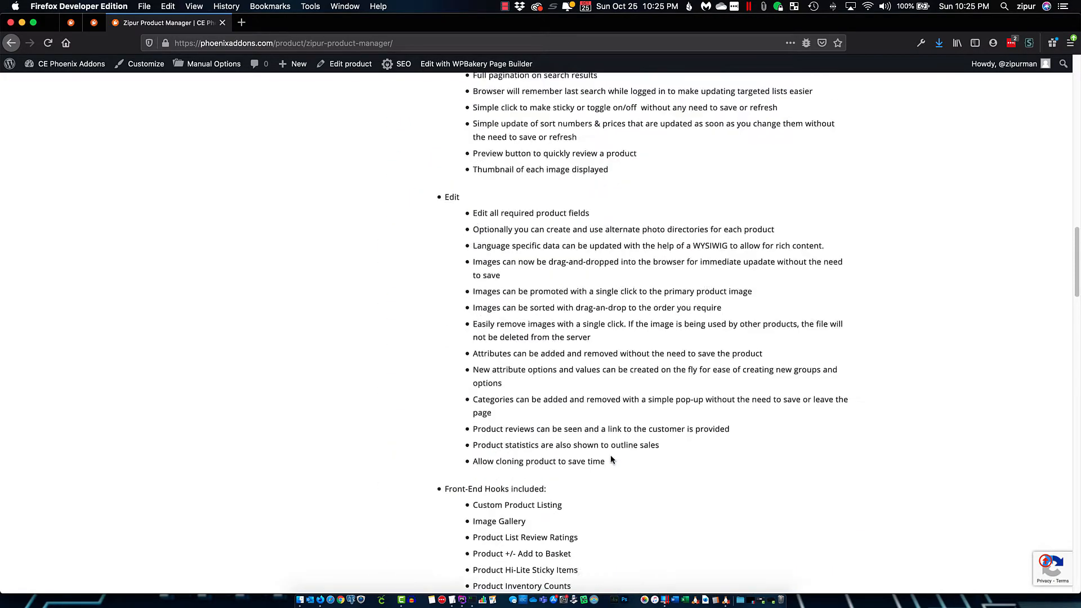
scroll(611, 456, "up", 5)
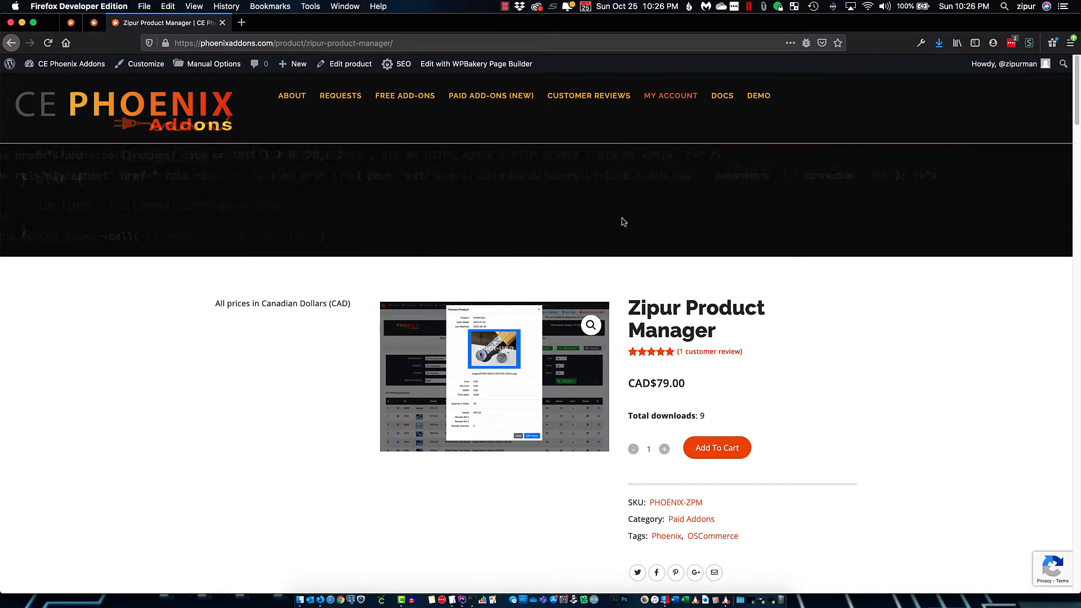
Open the downloads list in the My Account area of the shop site
left_click(672, 94)
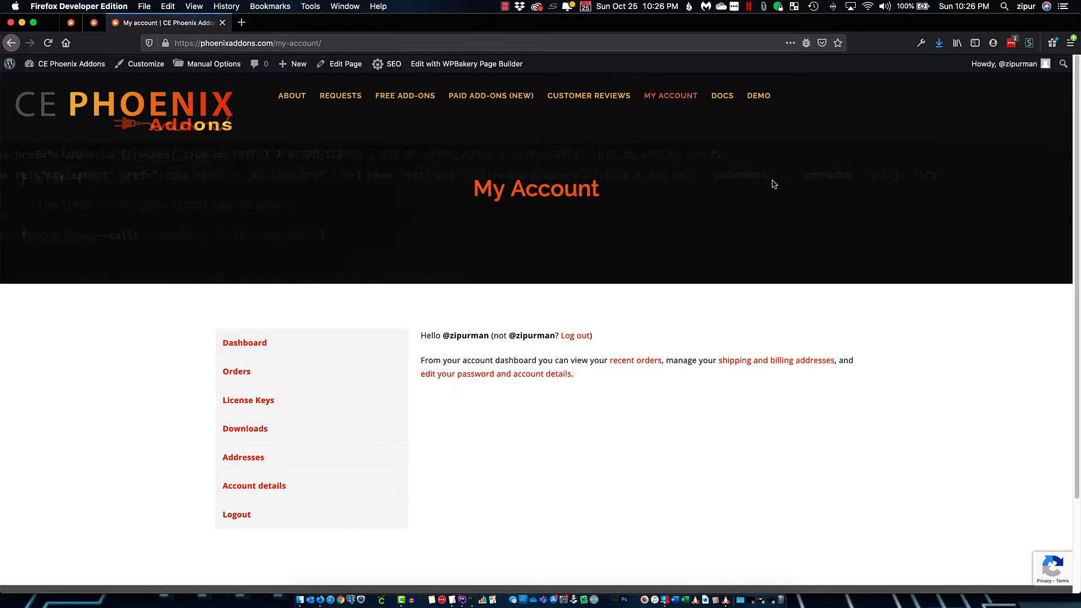
left_click(260, 431)
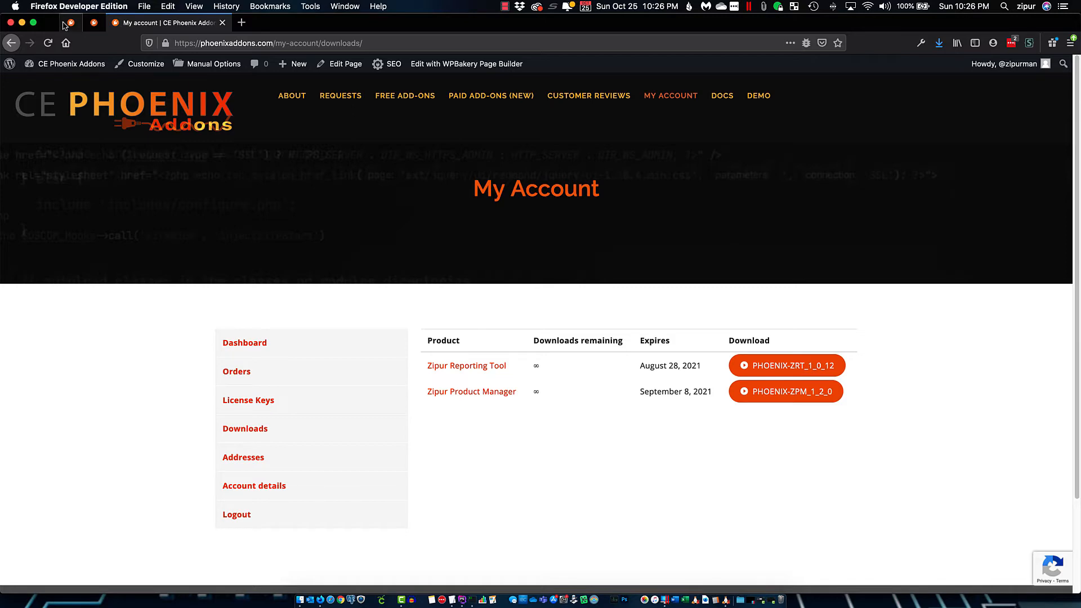
Switch to the store admin's Zipur Product Manager page and look over its search filters and product list
left_click(89, 27)
scroll(324, 113, "down", 2)
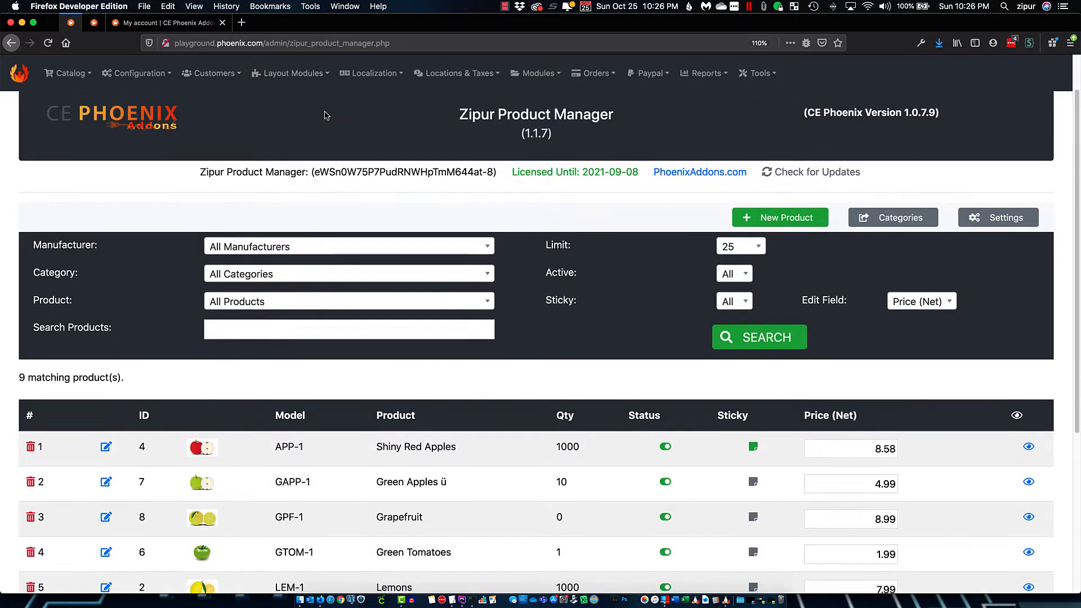
scroll(640, 213, "down", 3)
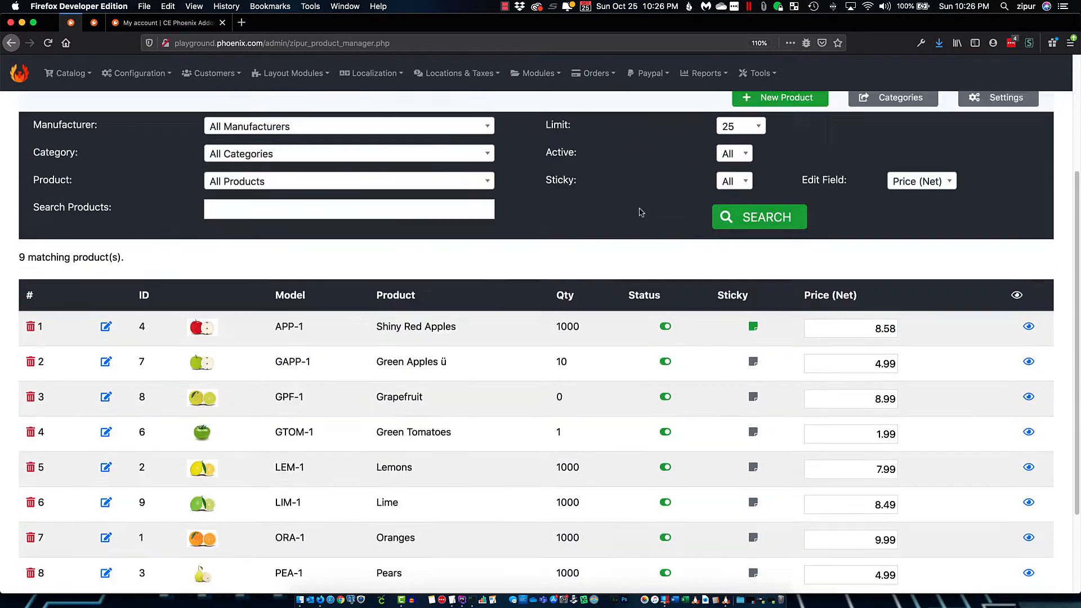
scroll(640, 212, "up", 4)
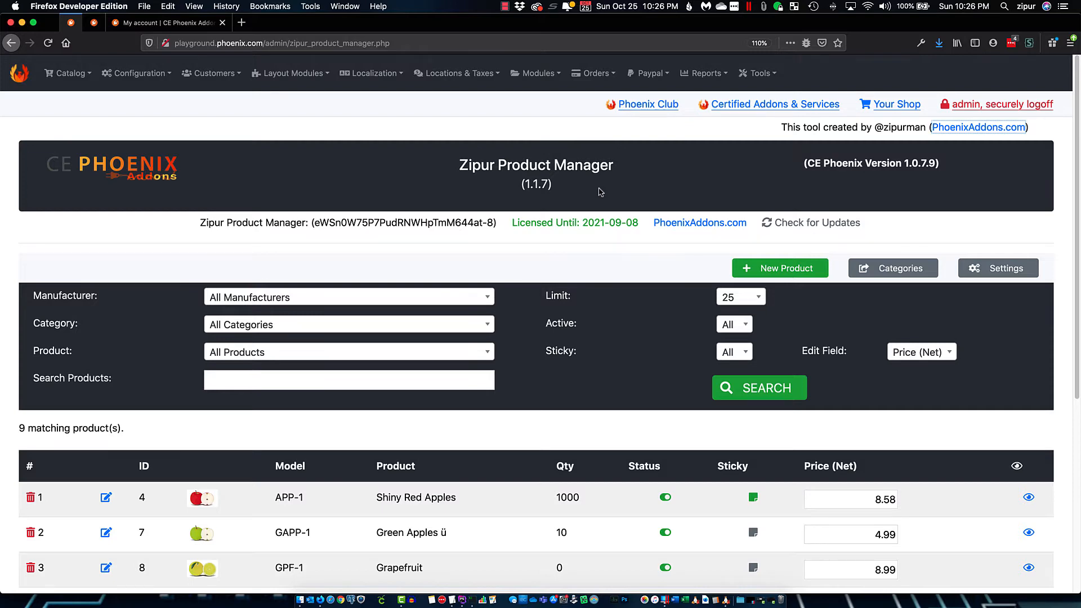
scroll(601, 192, "down", 5)
scroll(219, 105, "up", 5)
Open the core Categories/Products page and browse to Fruit > Apples & Pears
left_click(56, 73)
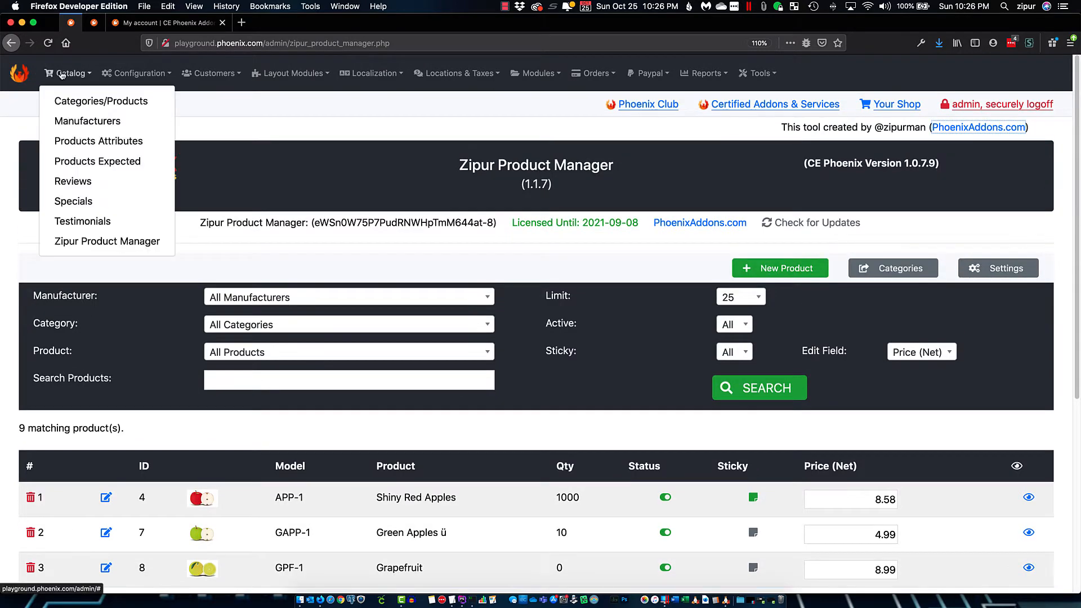
left_click(98, 105)
left_click(64, 74)
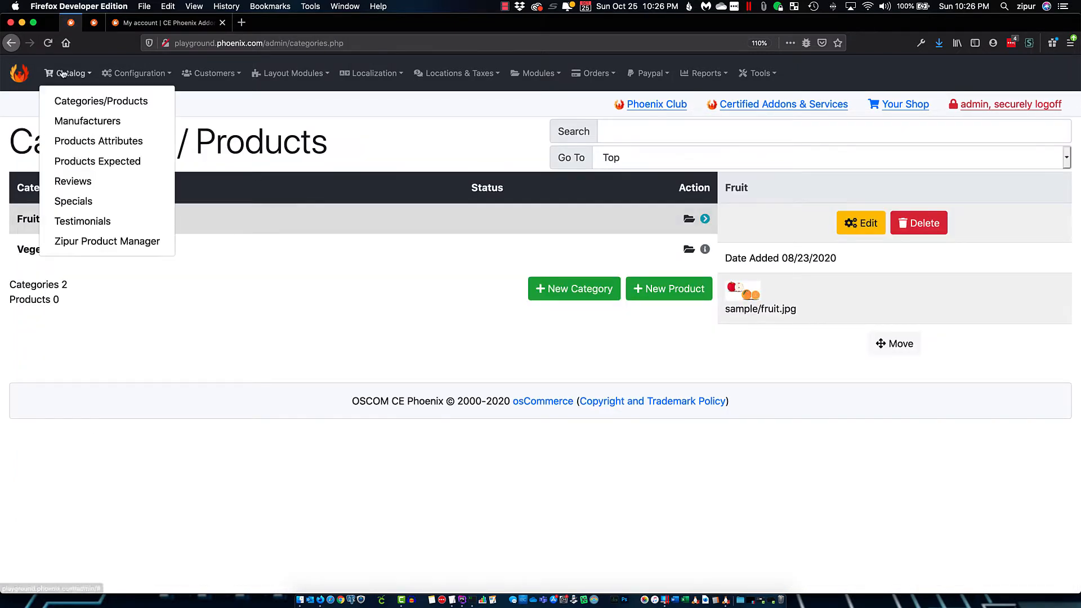
left_click(92, 104)
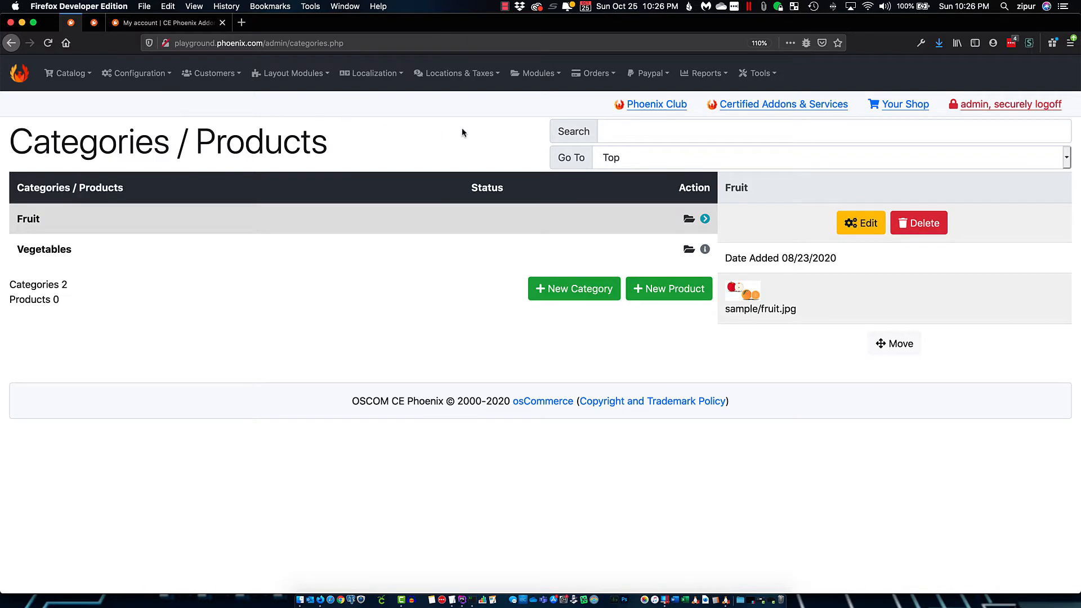
left_click(688, 220)
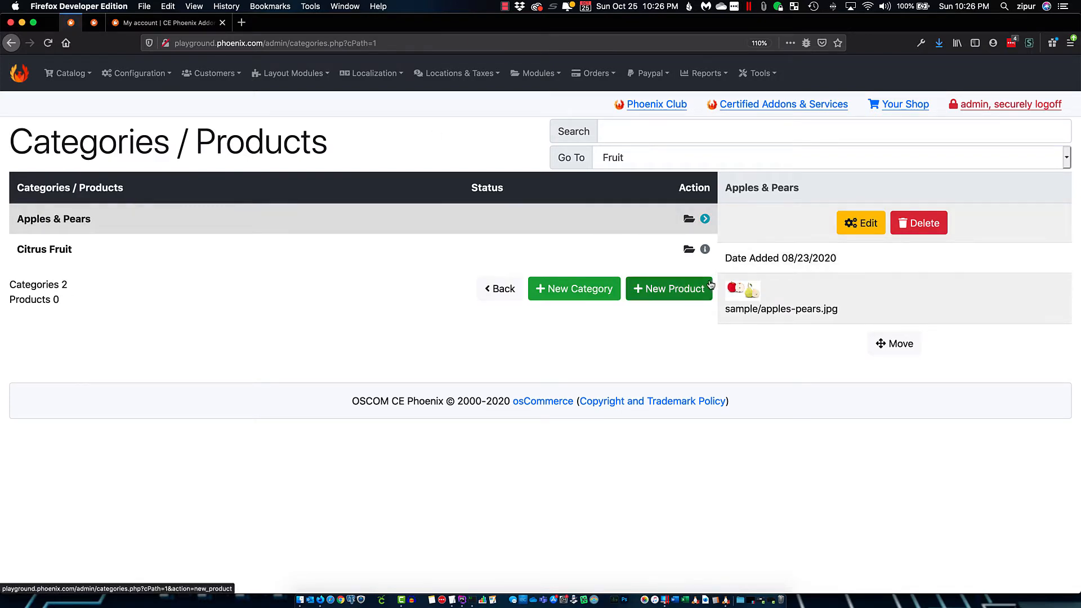
left_click(666, 219)
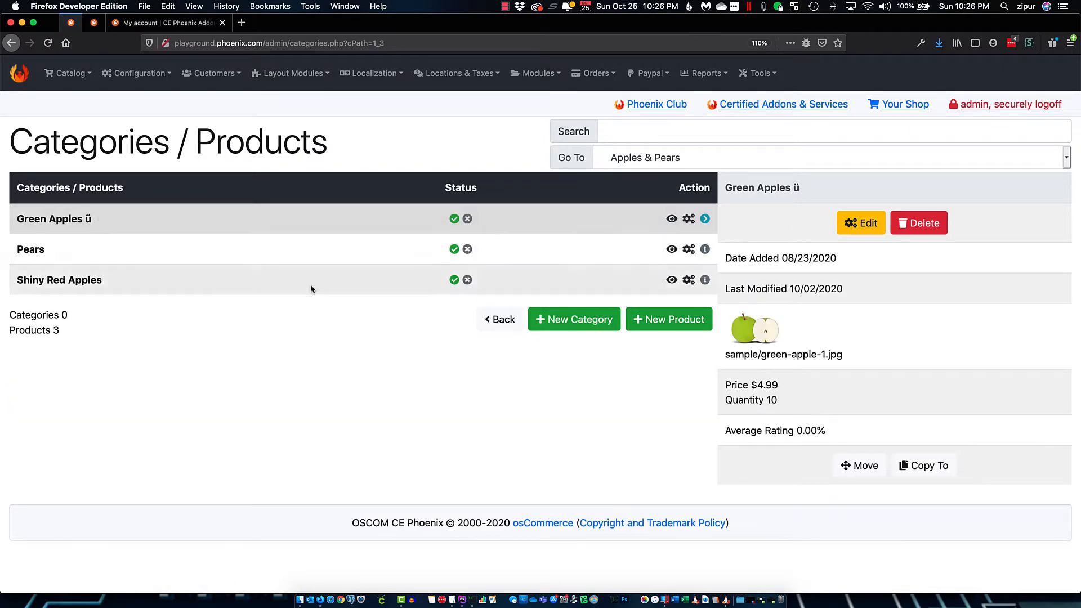
Open the Green Apples product for editing and view its language-specific and product image settings
left_click(689, 219)
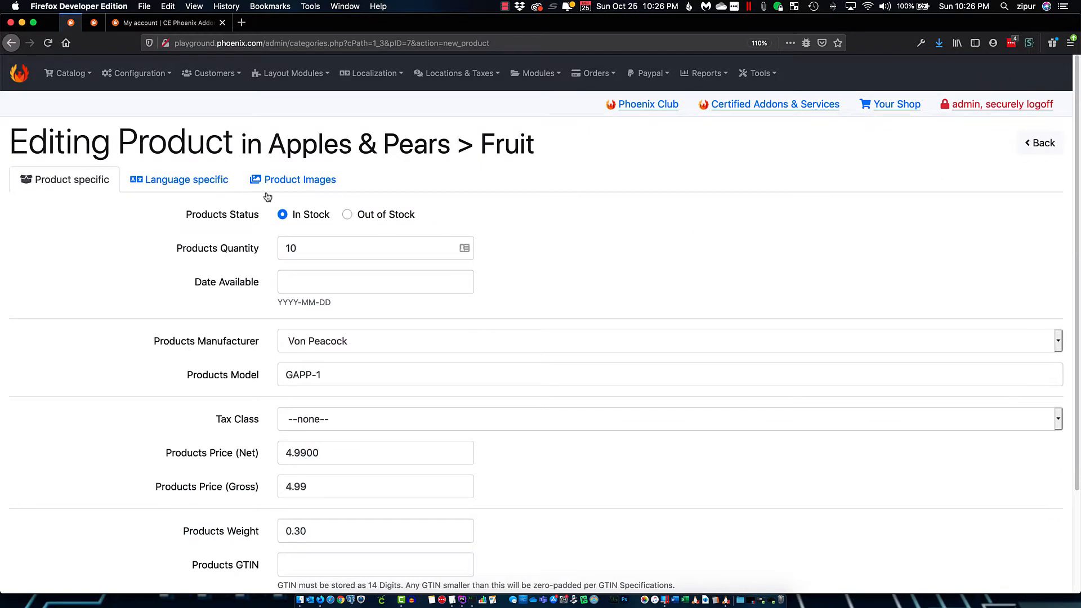
left_click(154, 187)
left_click(300, 179)
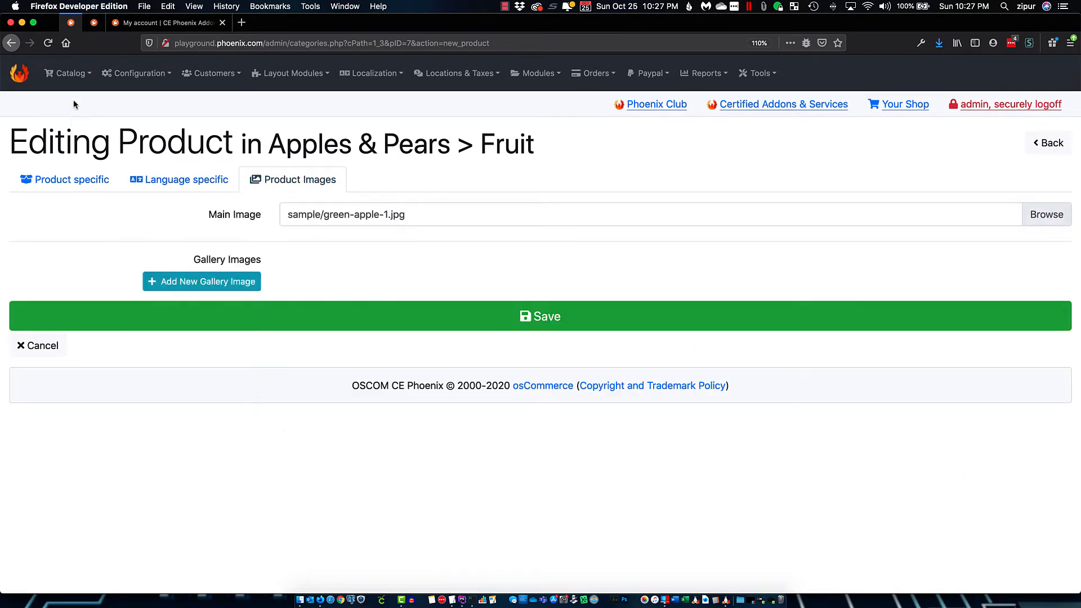
View the Manufacturers page, and look through the options, option values and product listings on the Products Attributes page
left_click(70, 71)
left_click(84, 119)
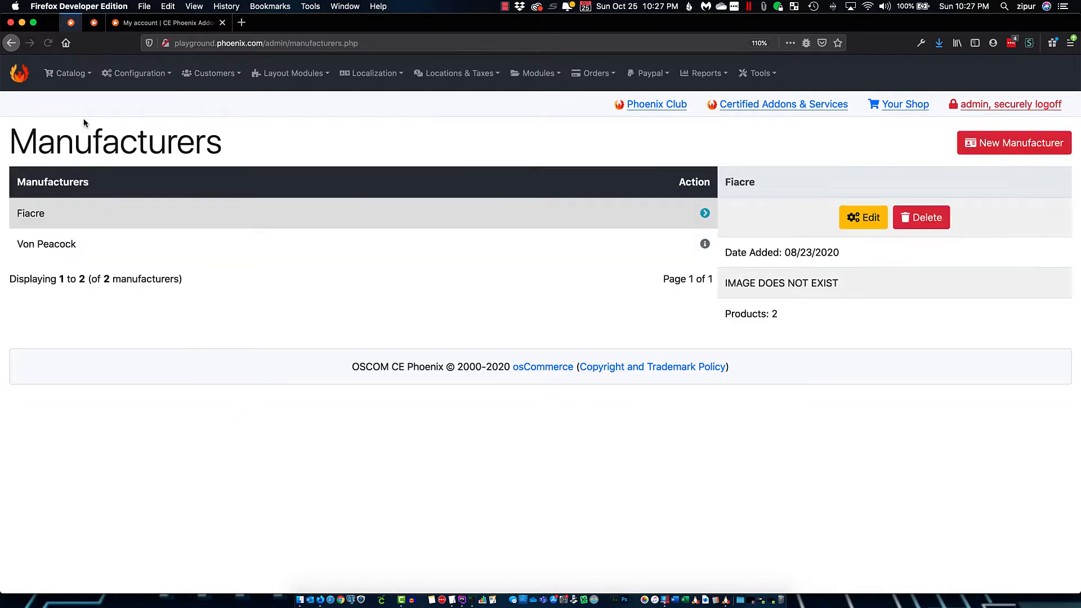
left_click(69, 73)
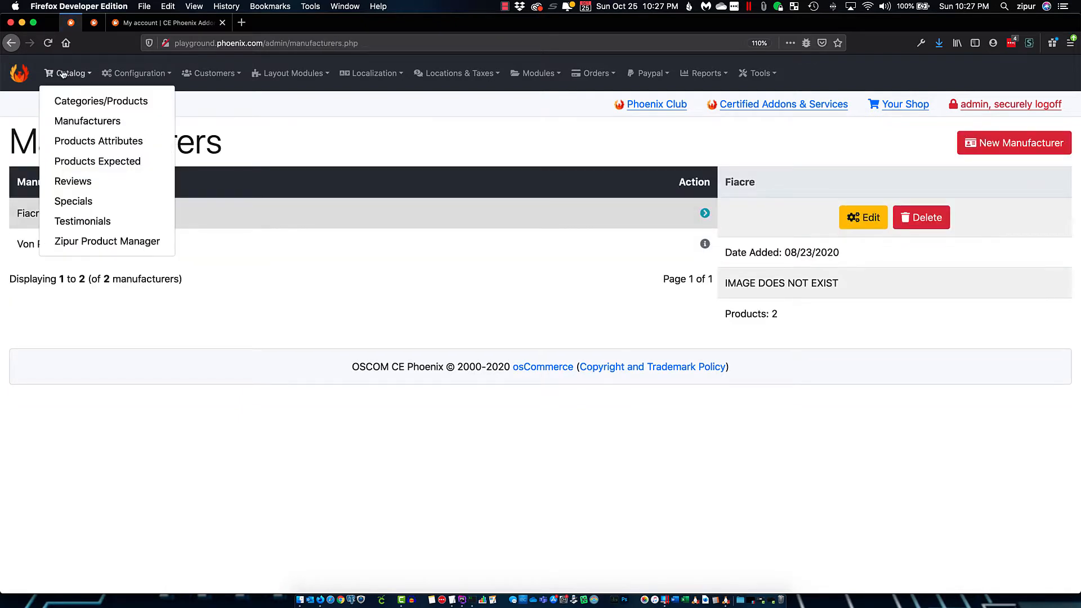
left_click(100, 142)
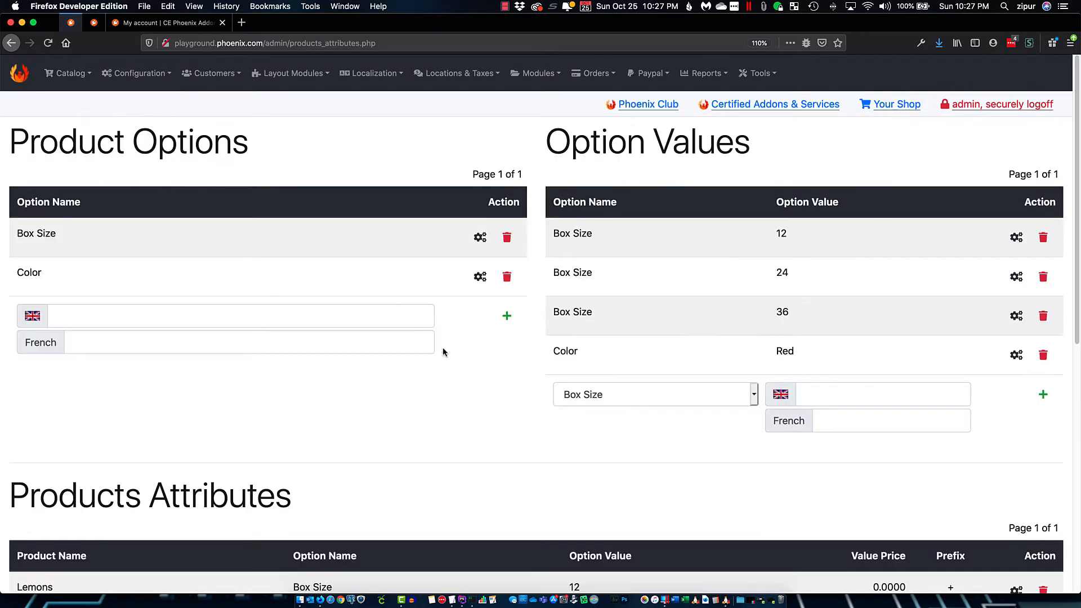
scroll(591, 390, "down", 5)
scroll(592, 390, "down", 3)
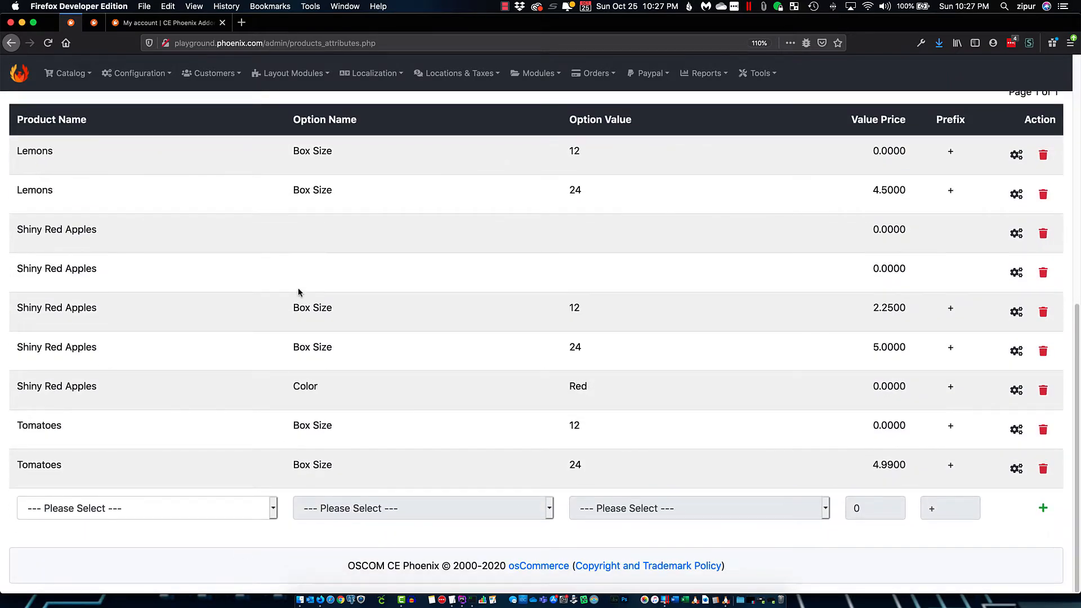
scroll(299, 292, "up", 8)
Return to Zipur Product Manager from the catalog pages and view its product list
left_click(71, 73)
left_click(72, 74)
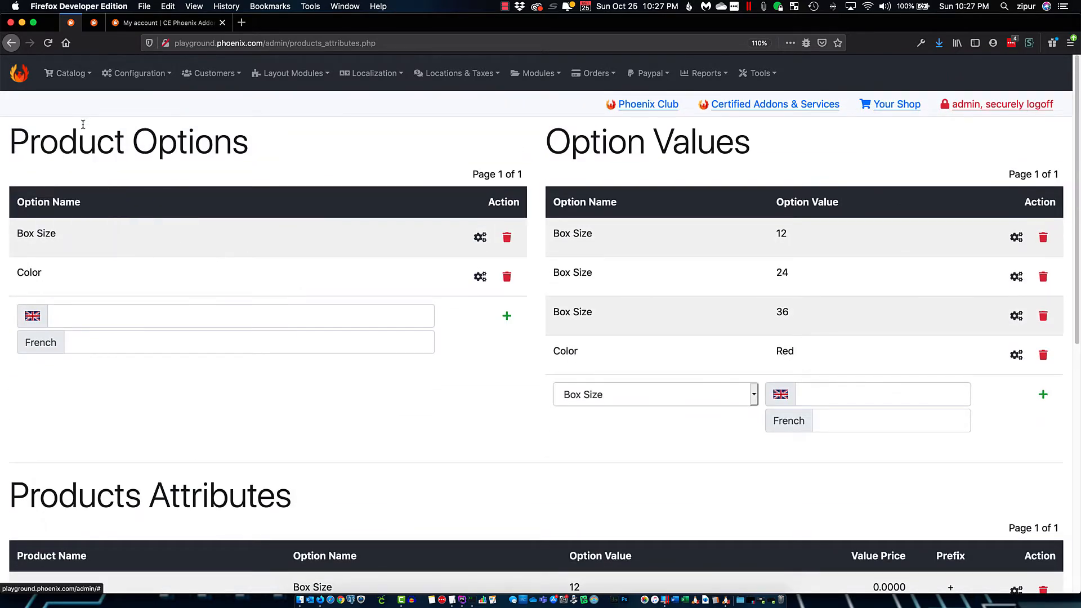
left_click(75, 76)
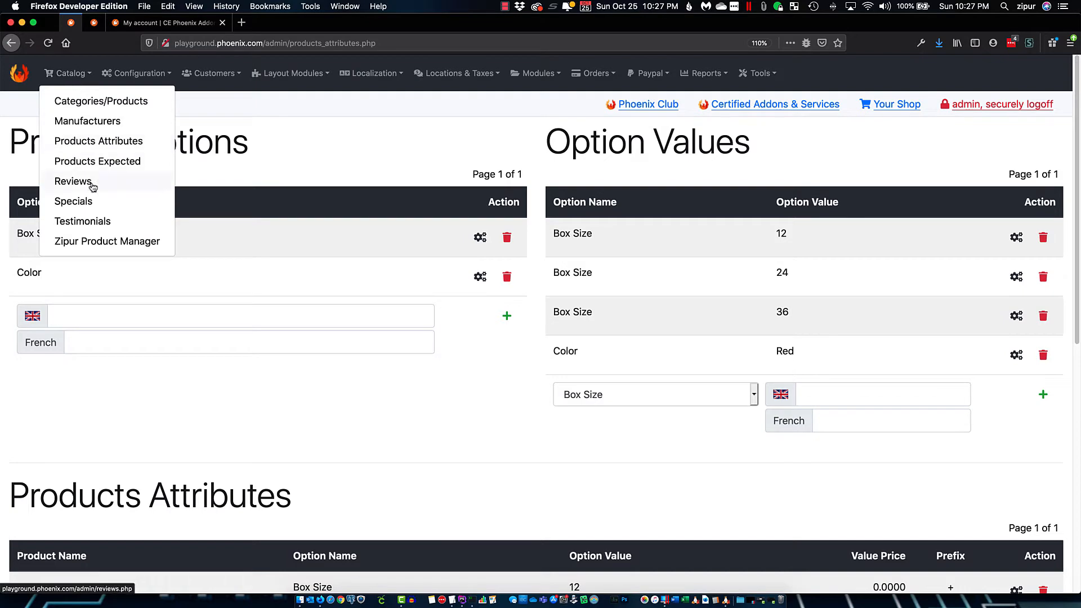
left_click(118, 243)
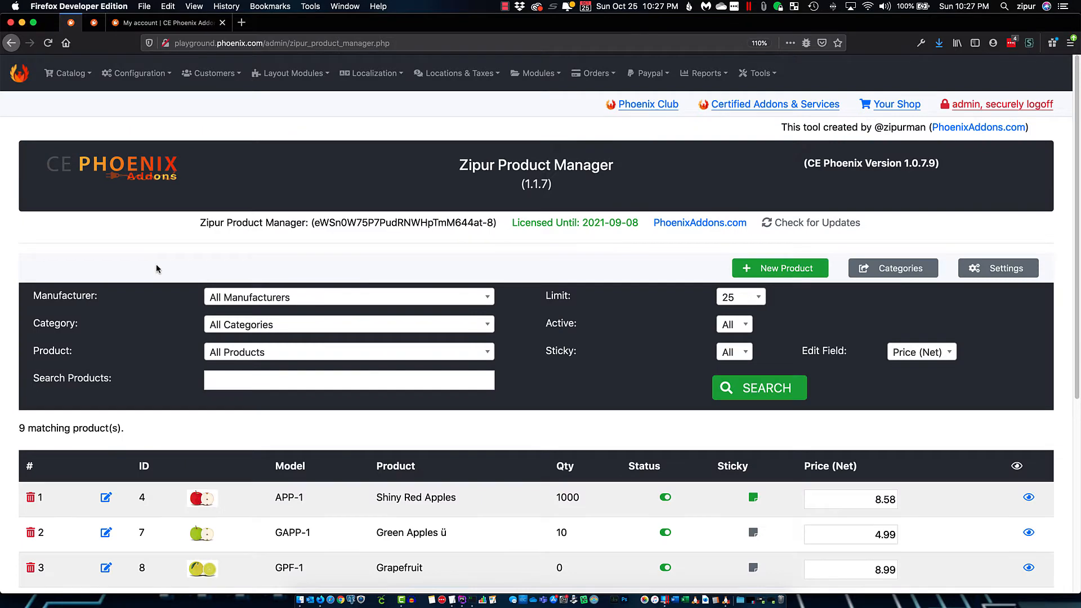
scroll(312, 235, "down", 2)
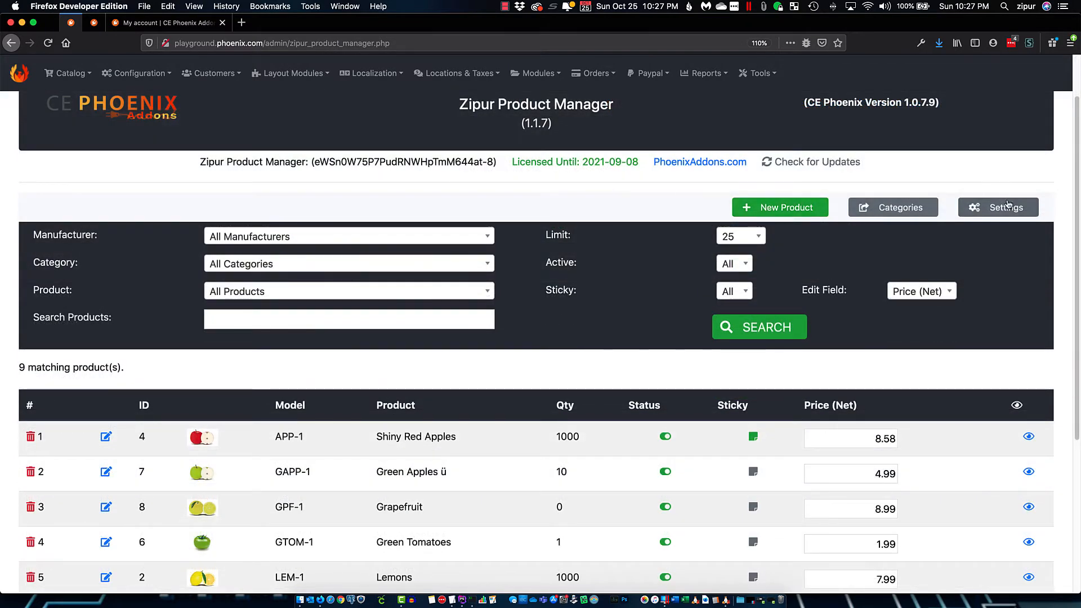
Open the Zipur Product Manager settings, look over the options, and select the contents of the registration key field
left_click(1008, 206)
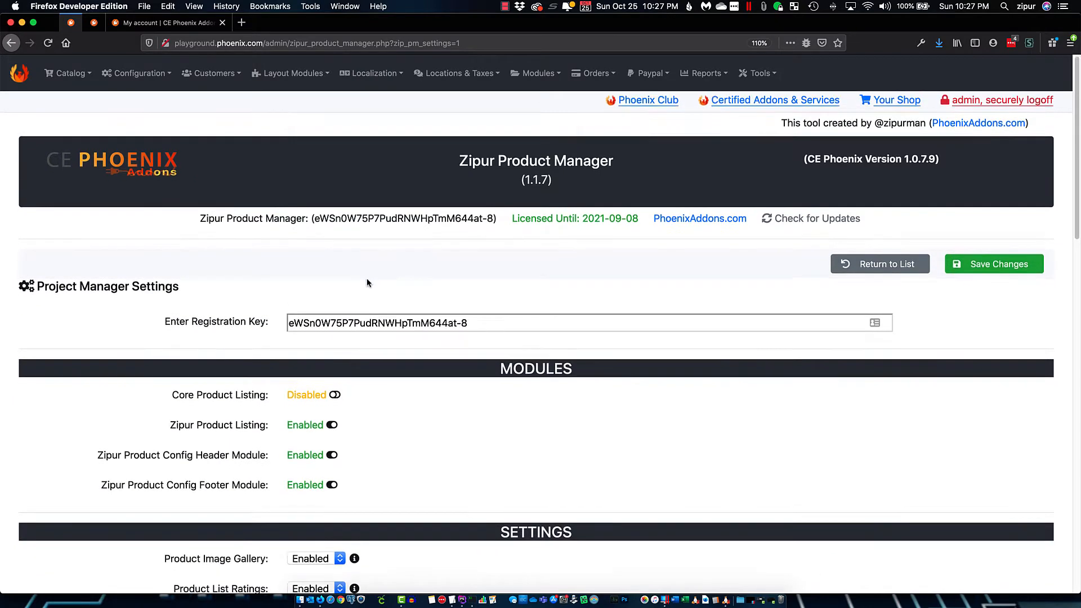
scroll(367, 278, "down", 5)
scroll(496, 287, "up", 5)
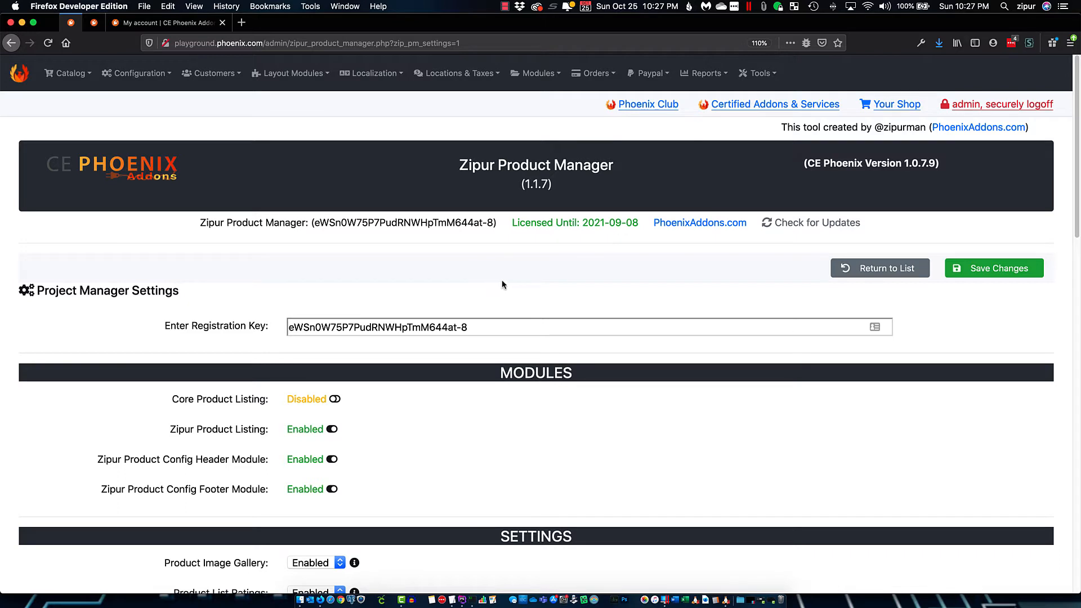
triple_click(477, 325)
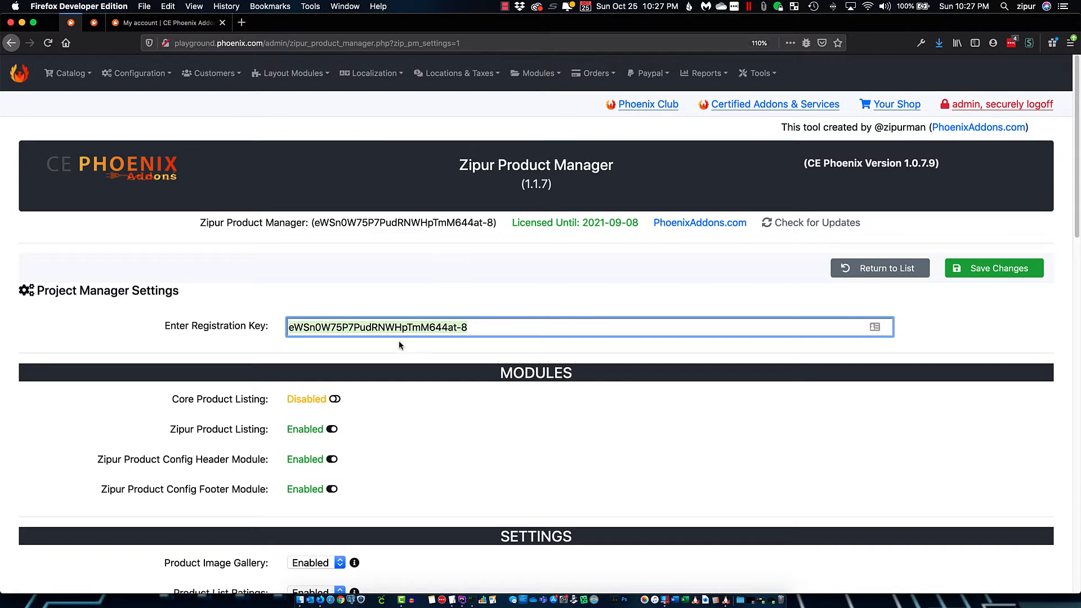
Look over the registration key field and highlight the licence expiry information in the Zipur Product Manager header
left_click(309, 288)
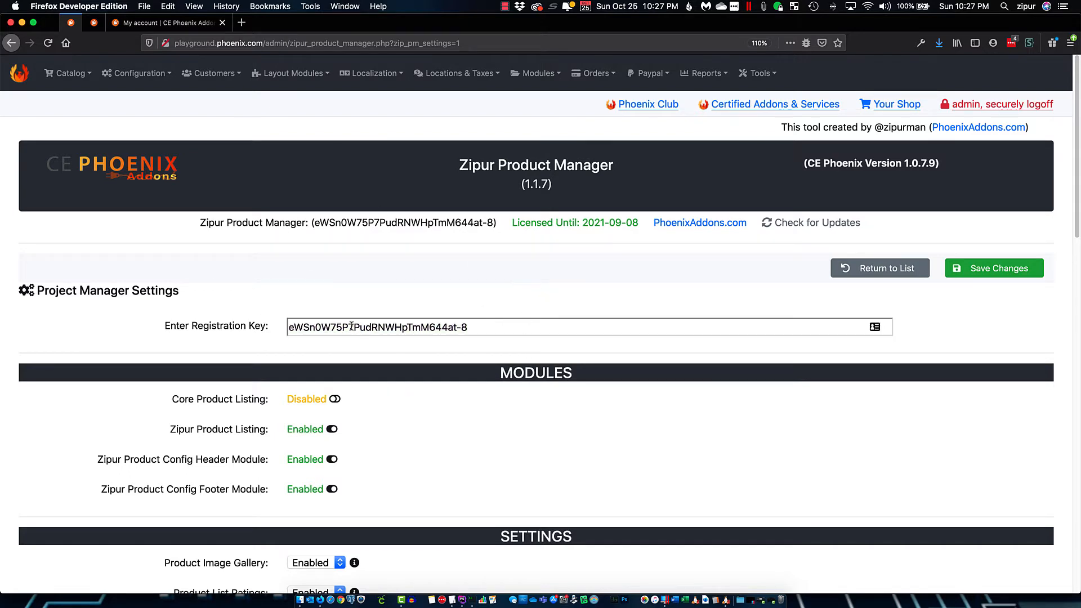
triple_click(483, 328)
left_click_drag(579, 222, 513, 223)
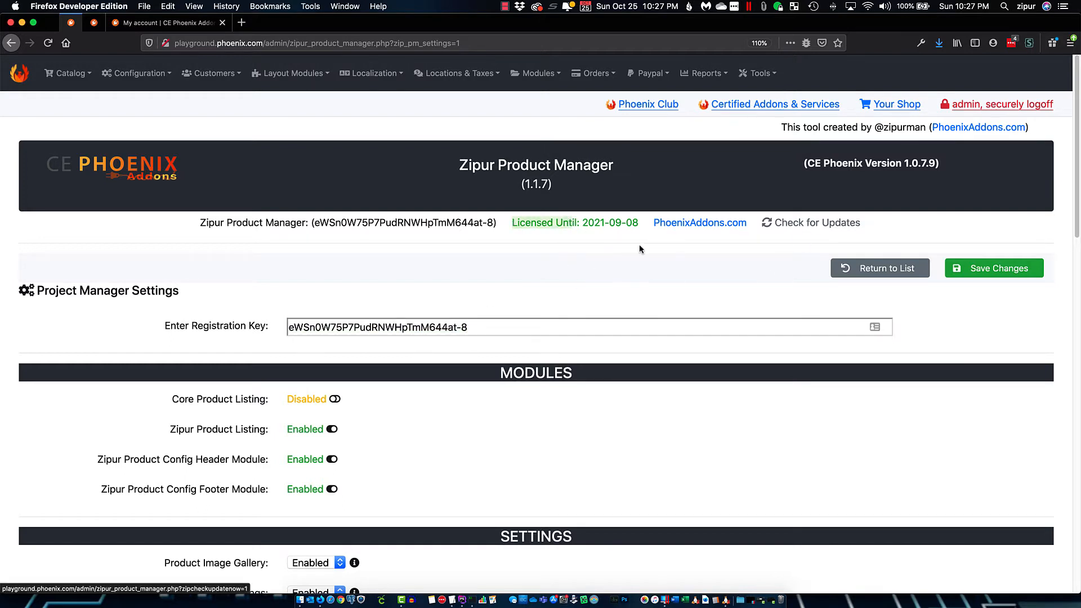
Disable the Zipur Product Listing, Config Header and Config Footer modules, and enable Core Product Listing instead
scroll(692, 346, "down", 1)
scroll(693, 350, "down", 1)
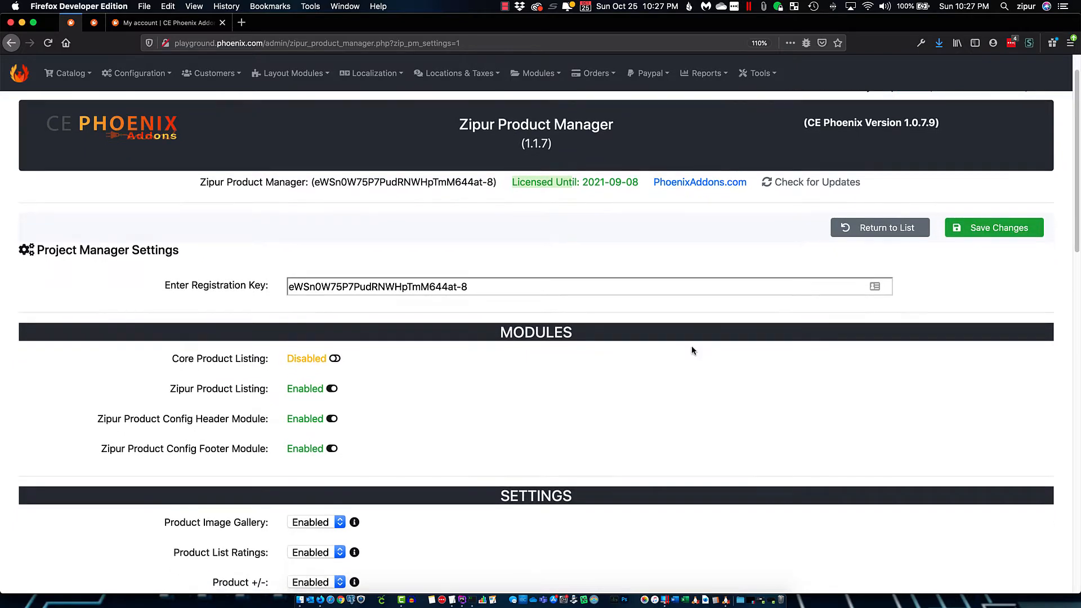
scroll(401, 386, "down", 1)
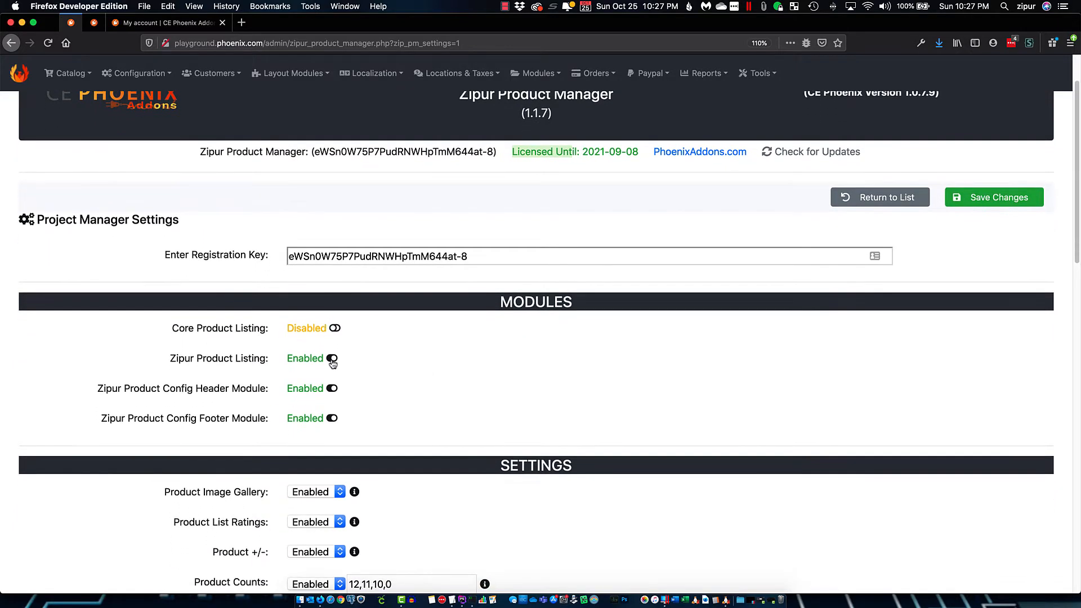
left_click(332, 358)
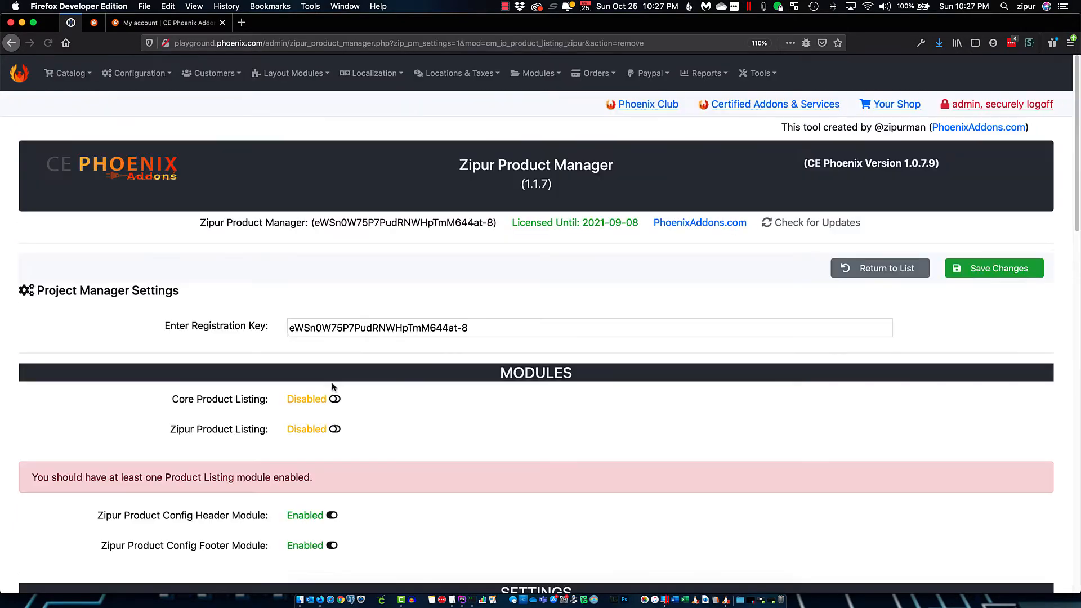
left_click(332, 516)
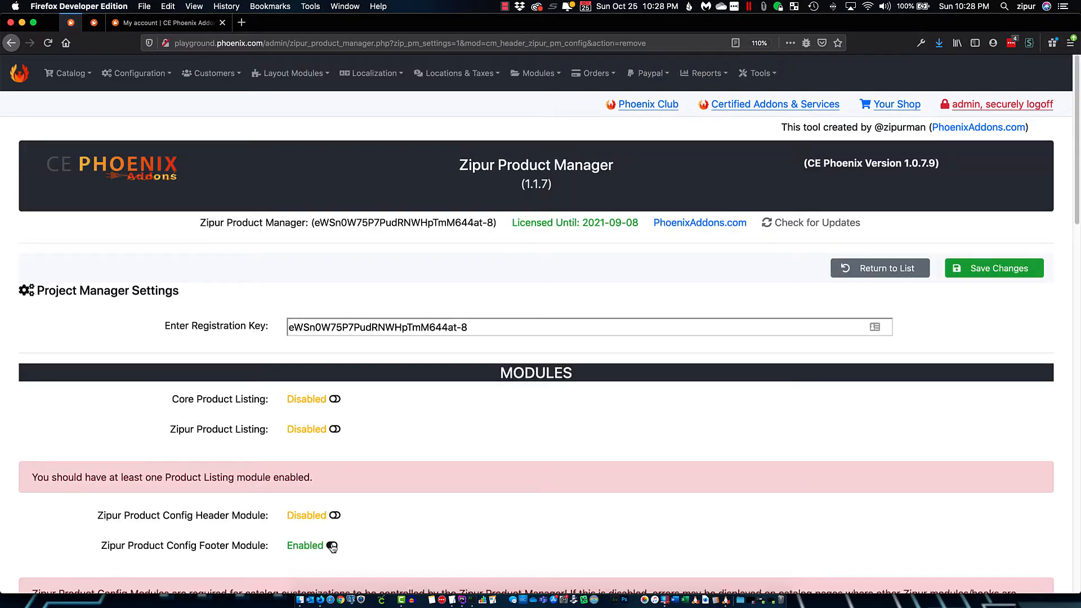
left_click(332, 546)
left_click(335, 399)
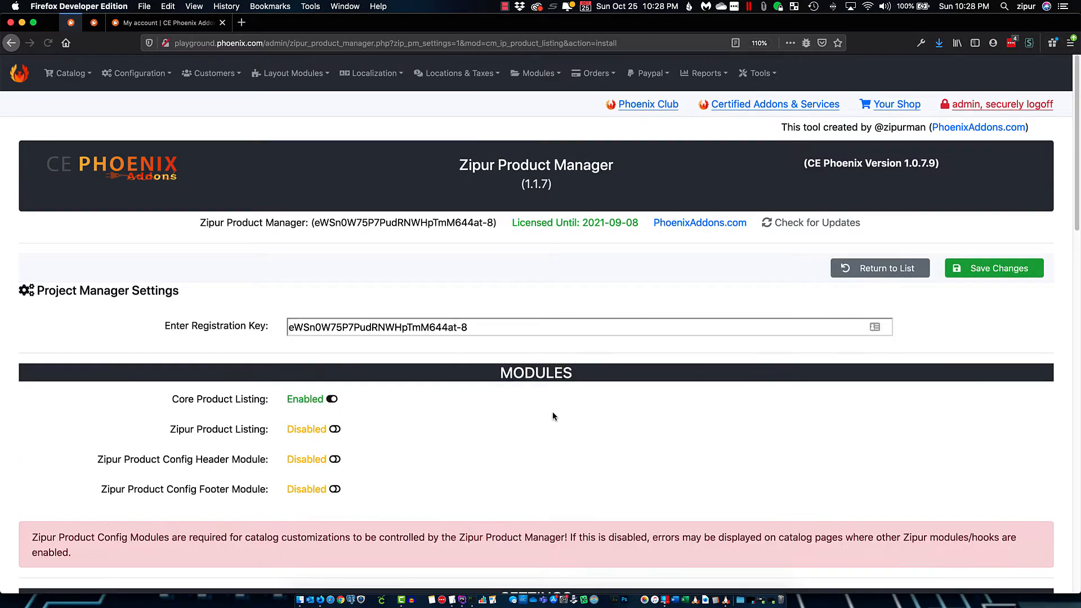
Switch to the Phoenix Playground storefront and reload the home page to view its product listing
scroll(552, 417, "down", 5)
scroll(552, 416, "up", 3)
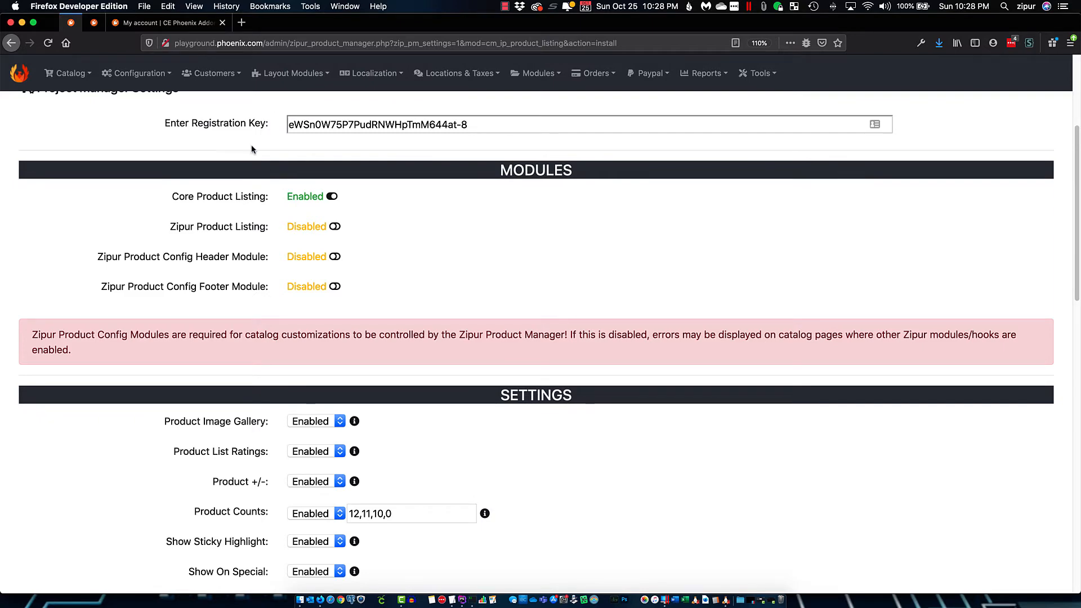
left_click(98, 24)
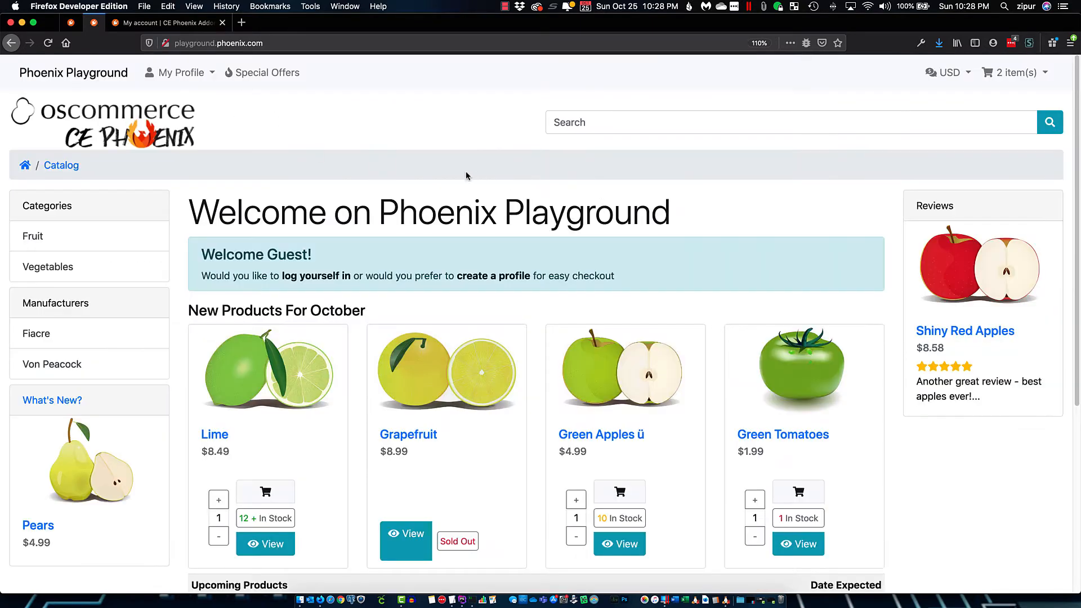
left_click(48, 43)
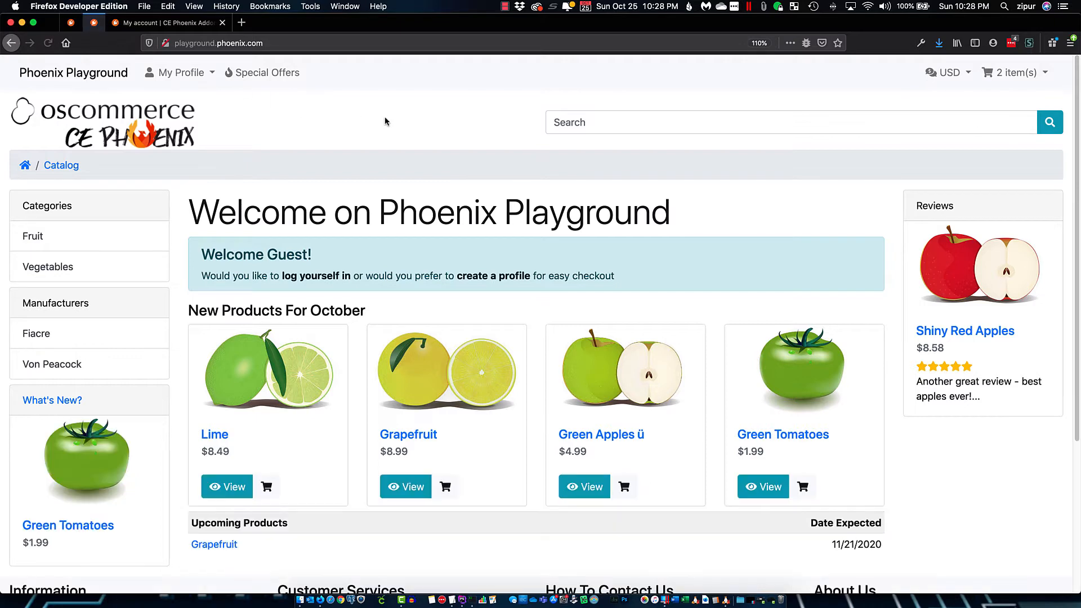
scroll(420, 185, "down", 3)
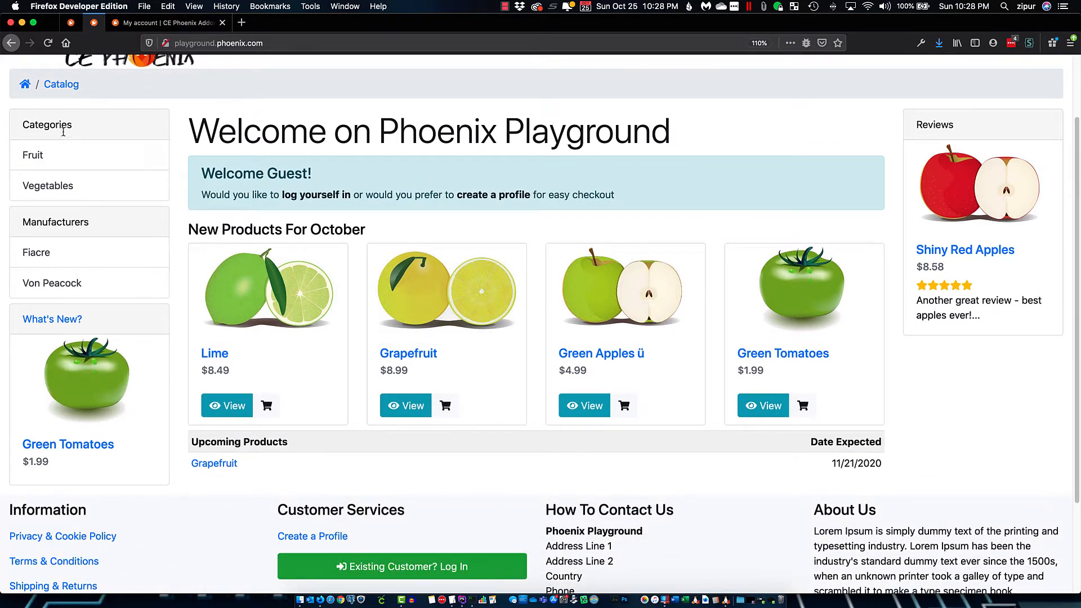
Browse the Fruit category and its Apples & Pears subcategory to examine how the core product listing is laid out
left_click(45, 151)
scroll(472, 358, "down", 2)
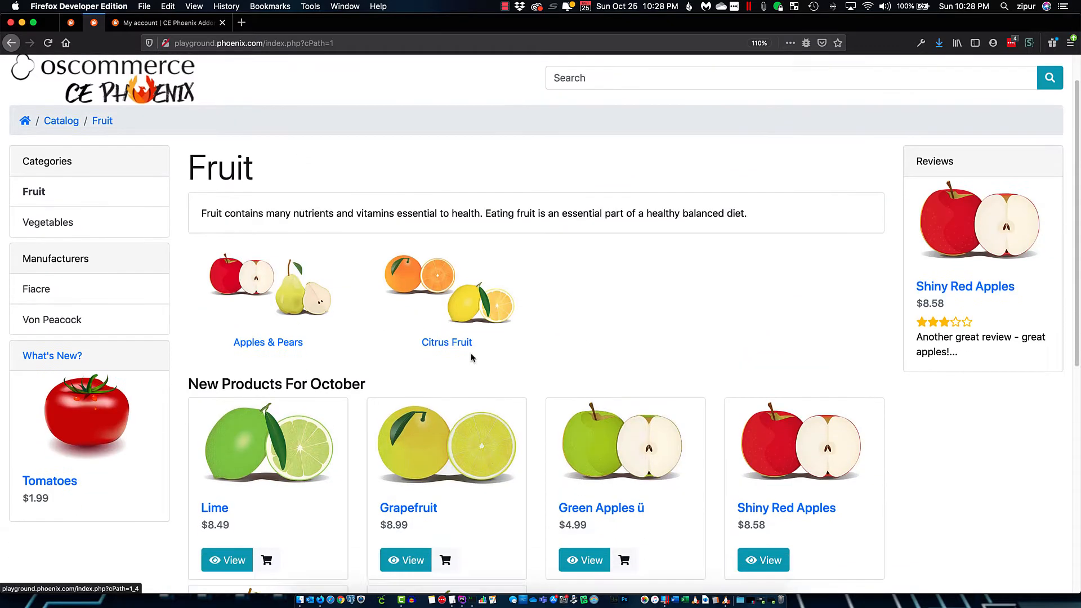
scroll(472, 358, "down", 2)
left_click(269, 294)
scroll(463, 289, "down", 2)
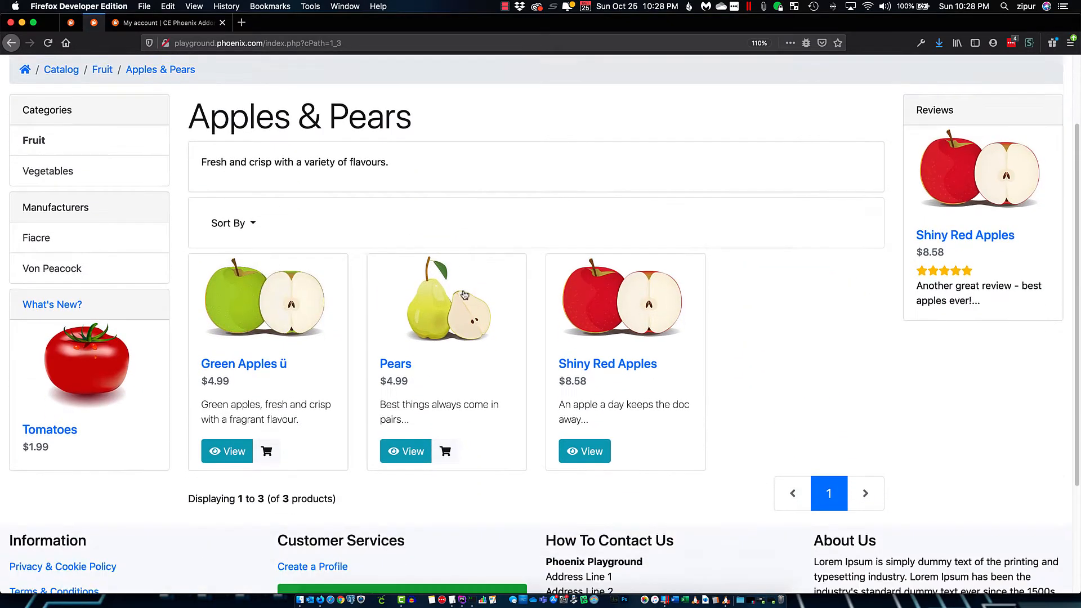
scroll(463, 293, "down", 5)
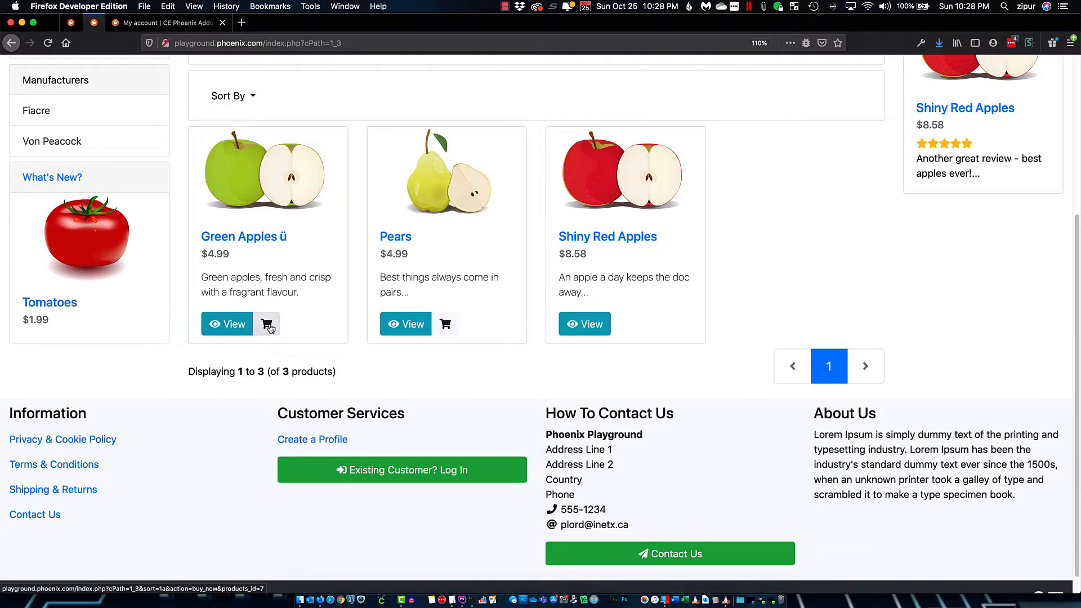
scroll(144, 182, "up", 1)
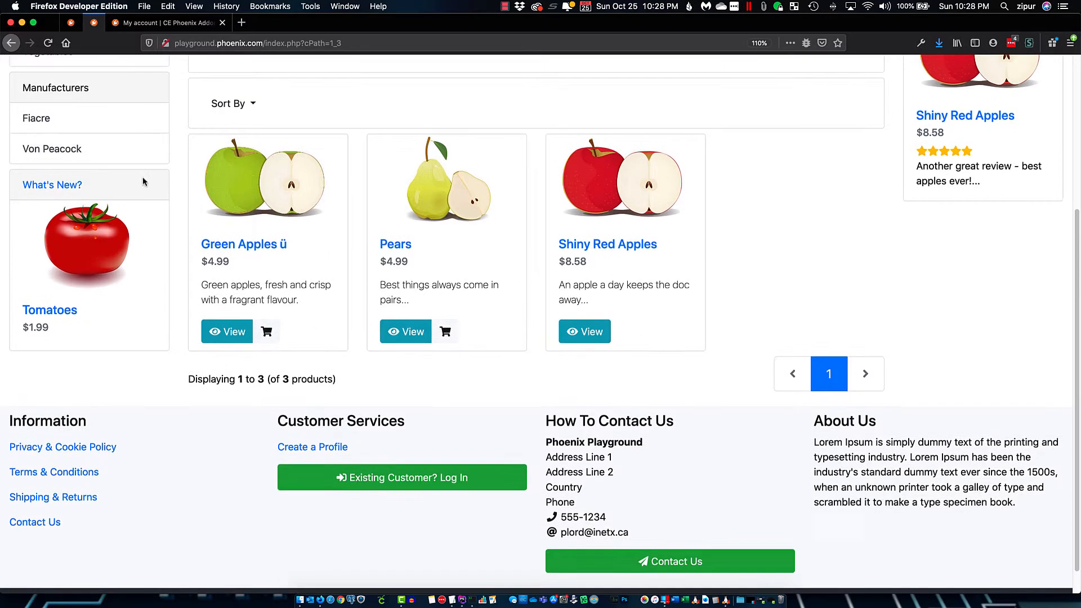
Return to the Product Manager settings, disable Core Product Listing, and re-enable the Zipur Product Listing, Config Header and Config Footer modules
left_click(72, 23)
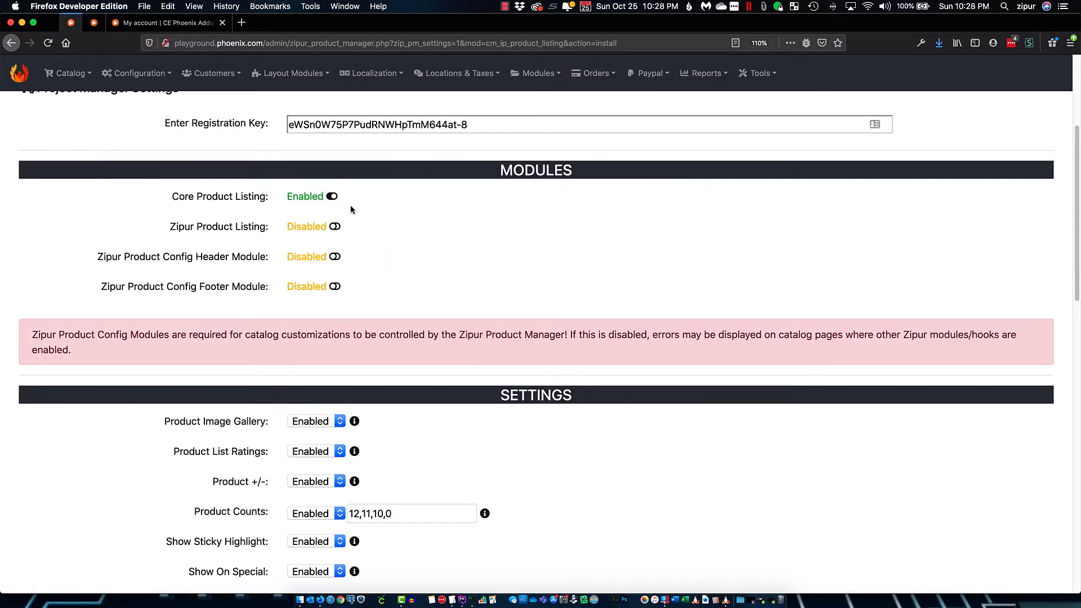
left_click(332, 196)
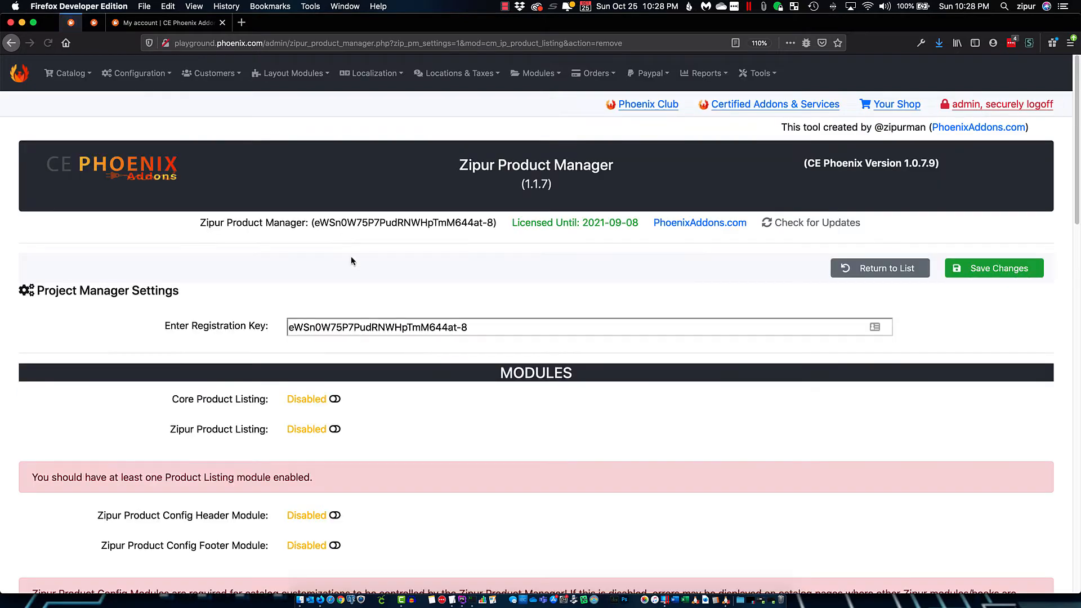
scroll(349, 428, "down", 3)
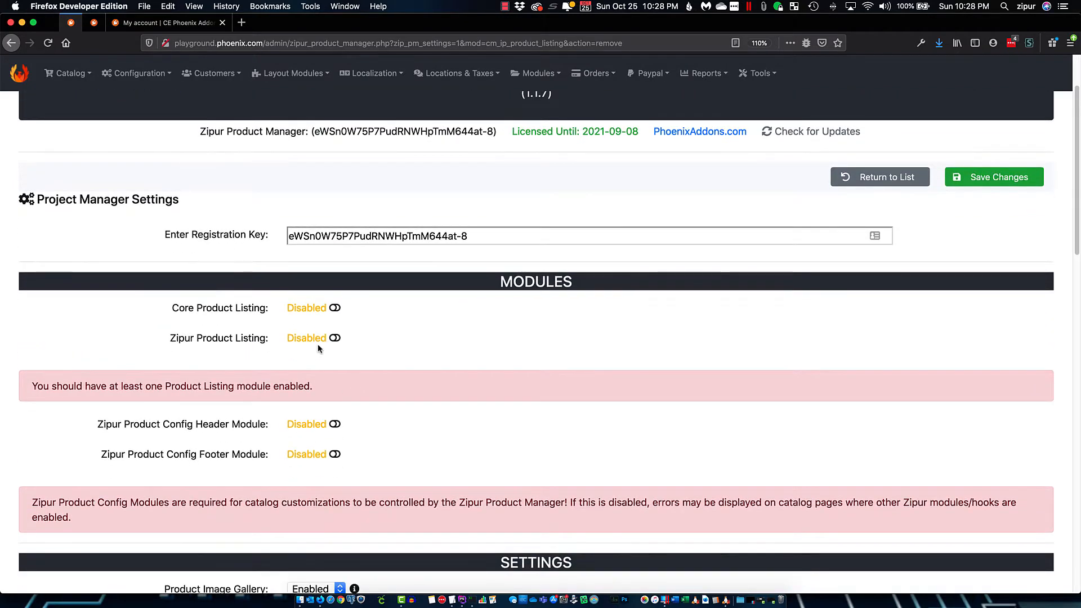
left_click(338, 339)
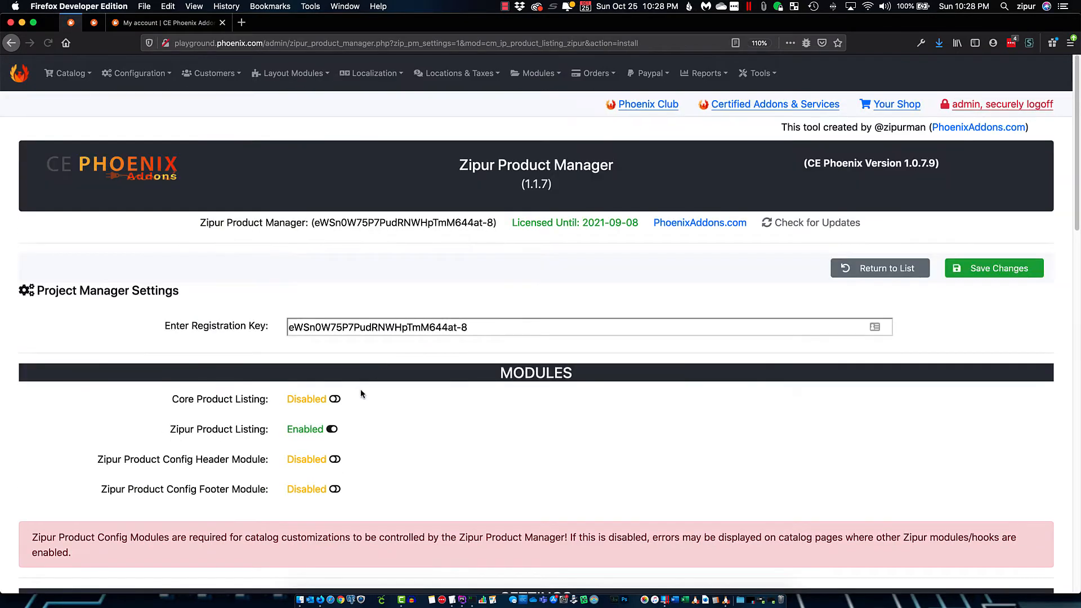
left_click(335, 459)
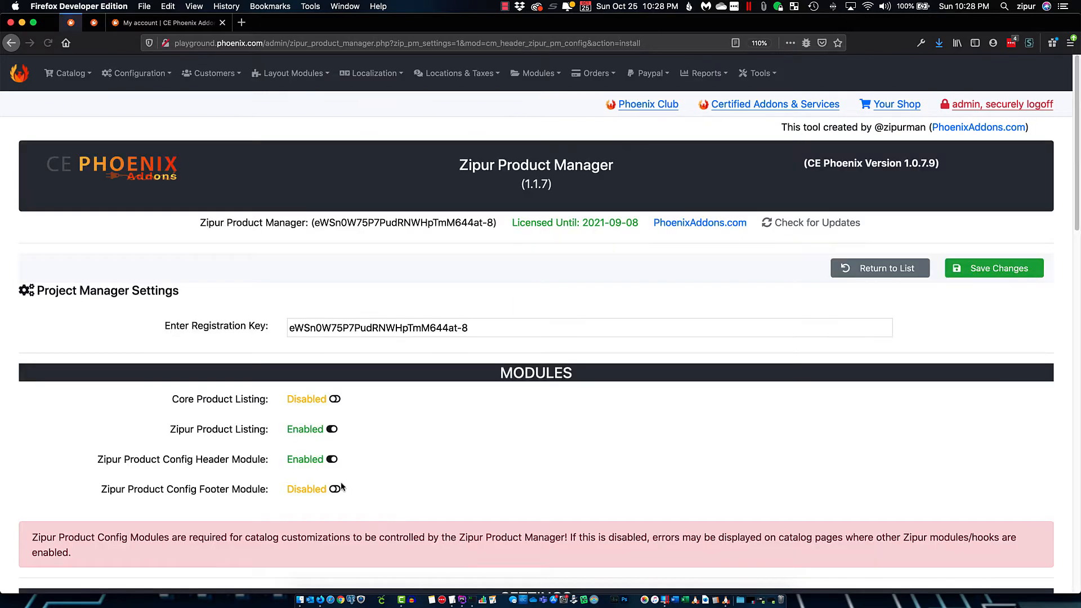
left_click(334, 490)
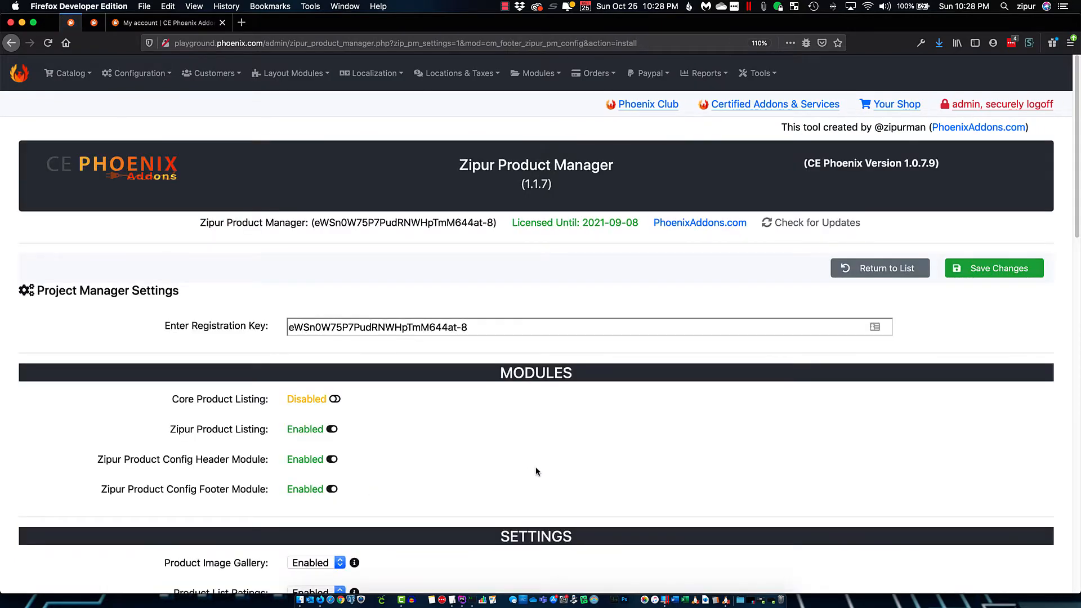
Look through the module, product display, search, required-field and database settings on the Product Manager settings page
scroll(537, 472, "down", 5)
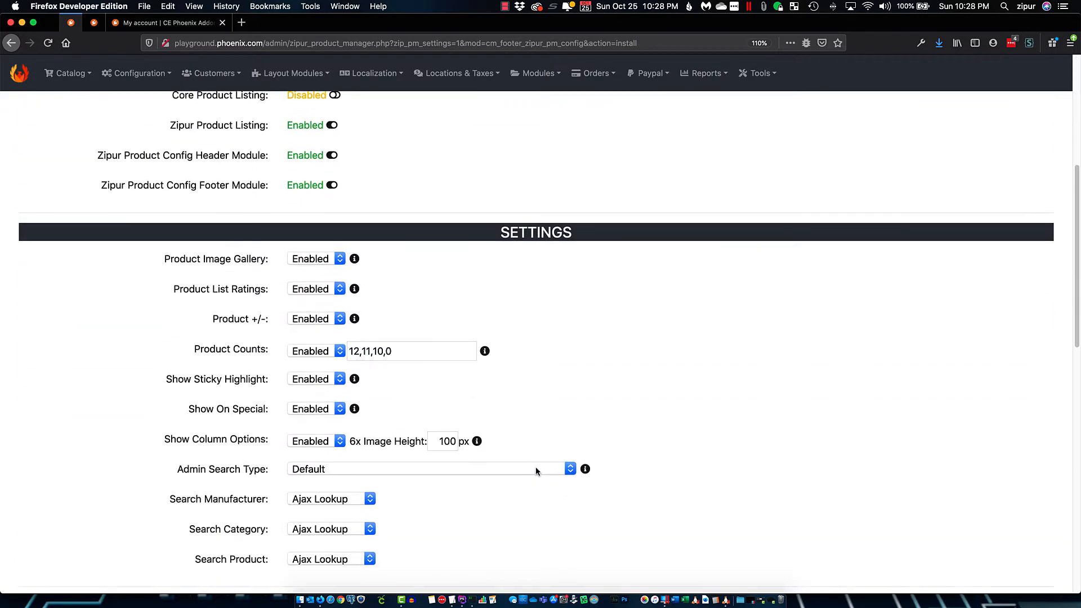
scroll(536, 472, "down", 2)
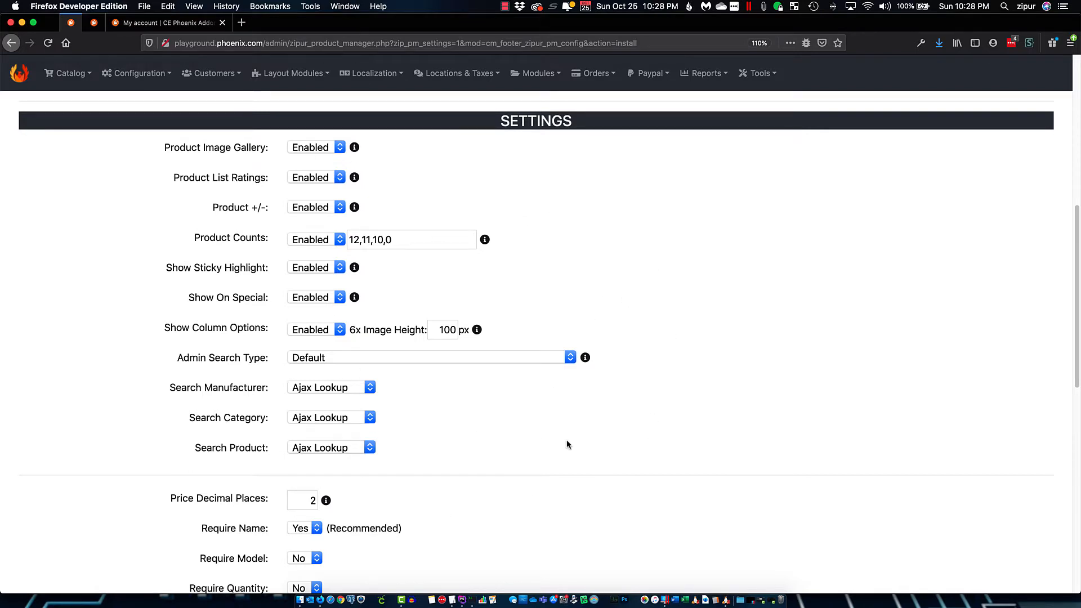
scroll(619, 253, "up", 10)
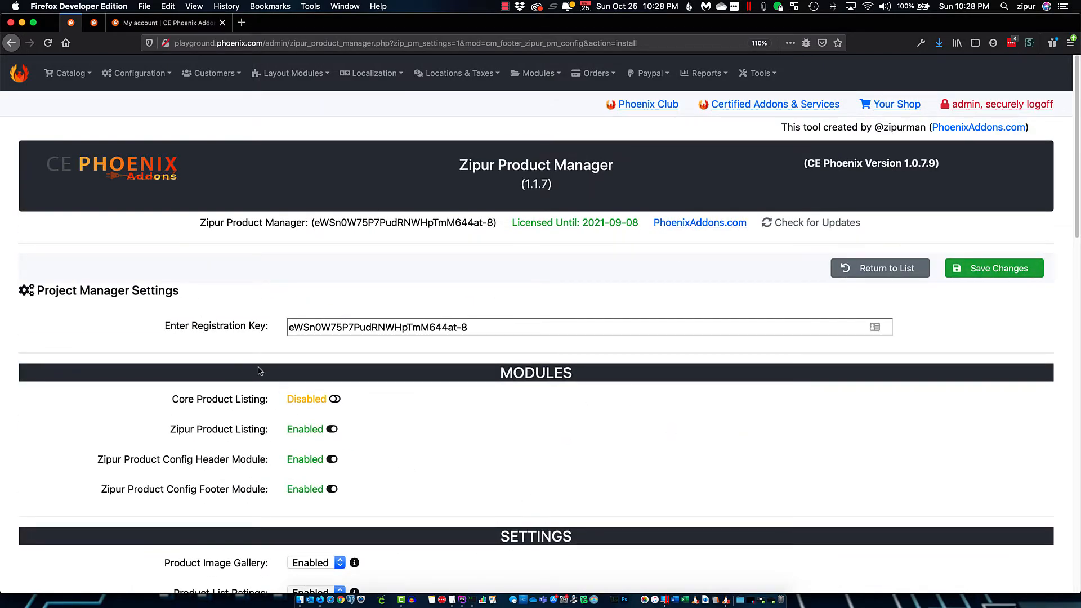
scroll(509, 410, "down", 20)
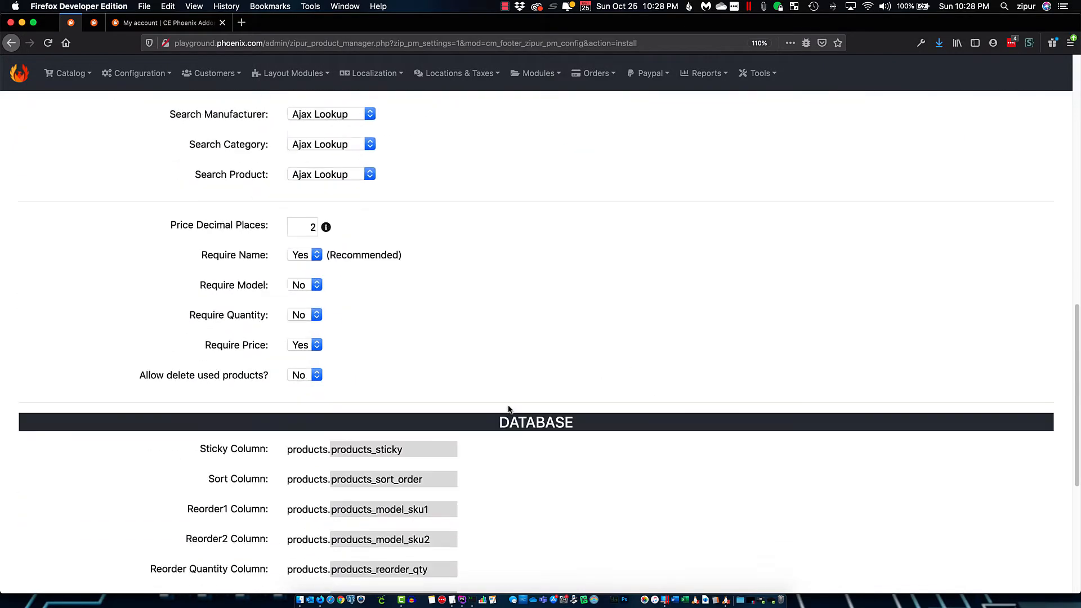
scroll(509, 410, "up", 20)
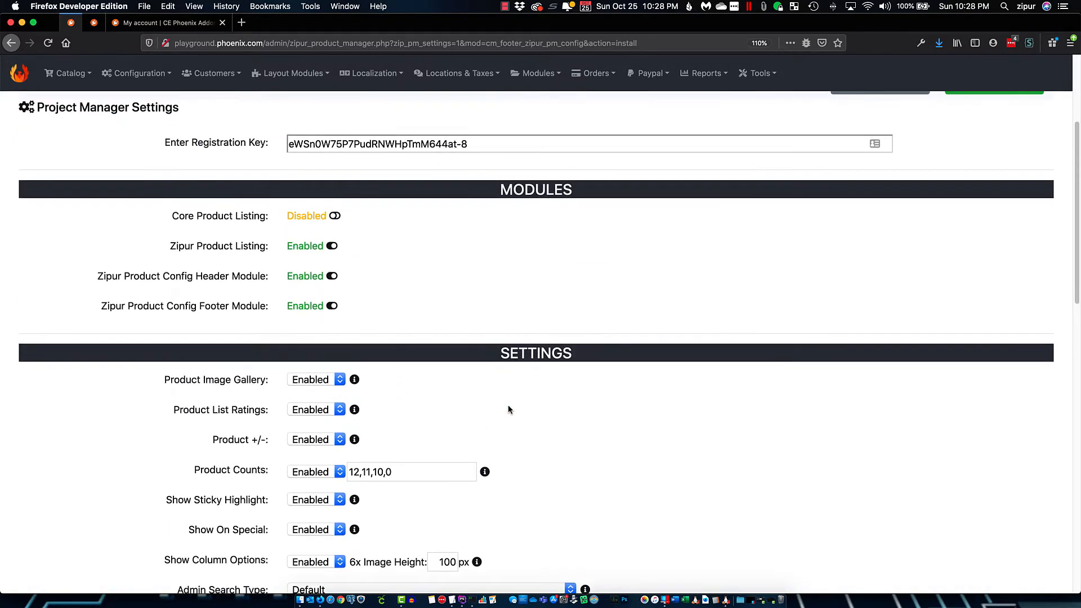
scroll(508, 410, "down", 3)
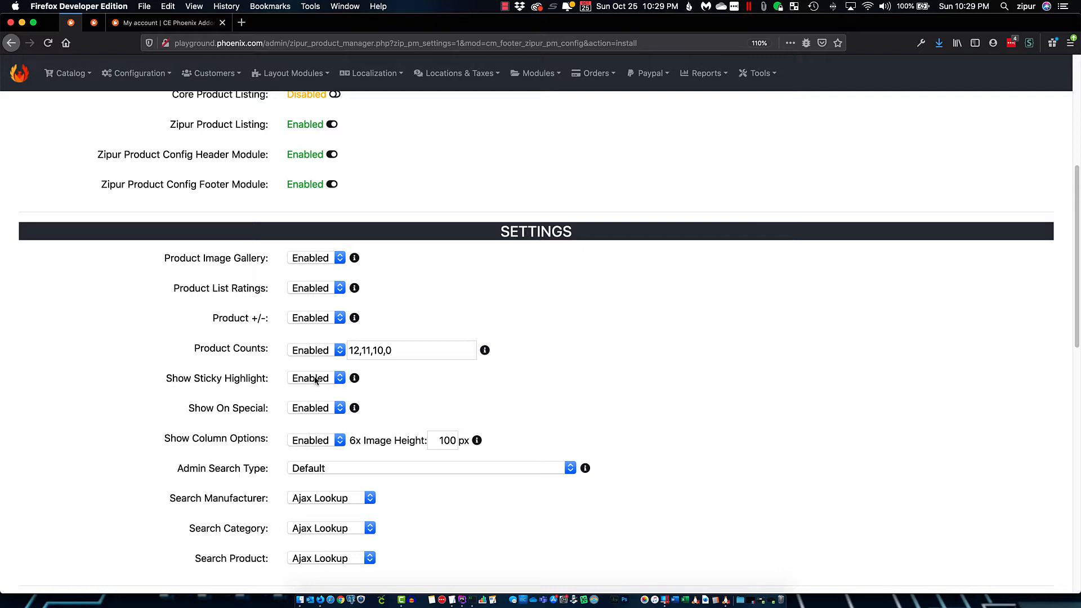
scroll(316, 381, "down", 2)
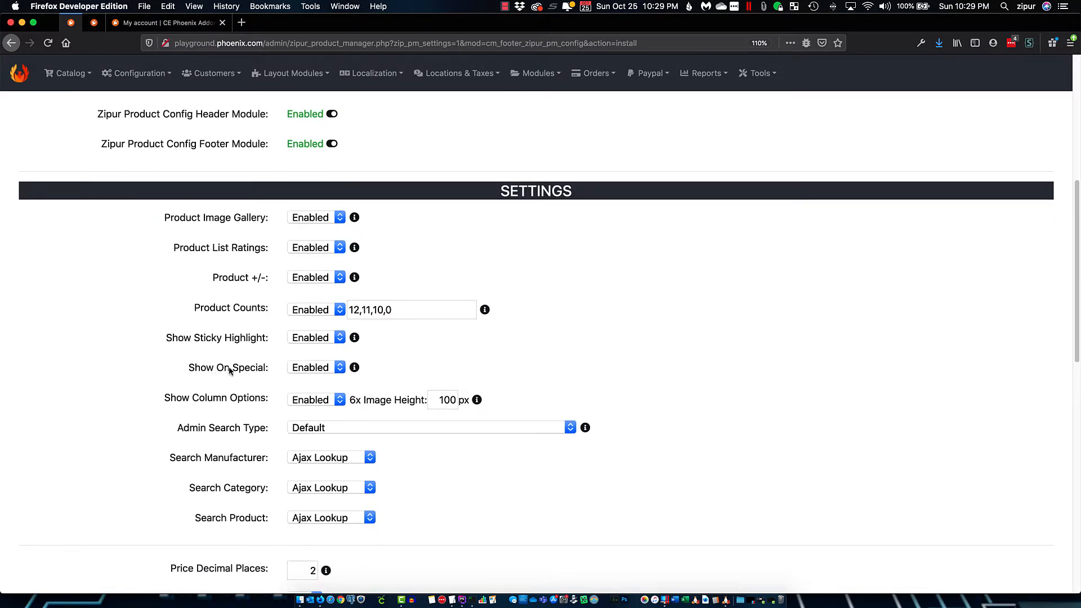
scroll(244, 379, "down", 2)
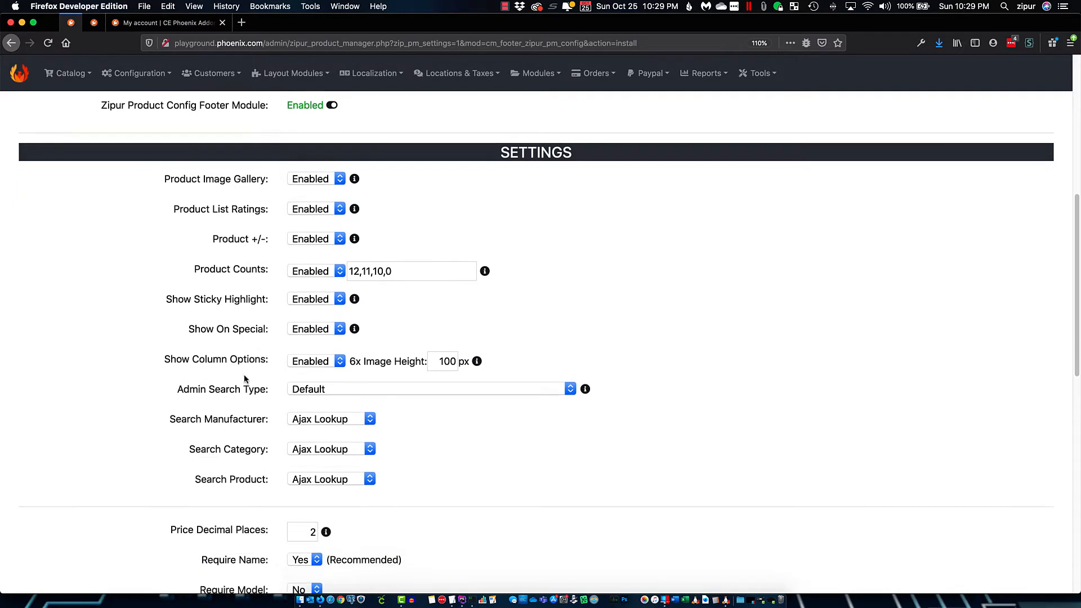
View the available choices for Show Column Options and Admin Search Type without changing either one
left_click(313, 353)
left_click(221, 343)
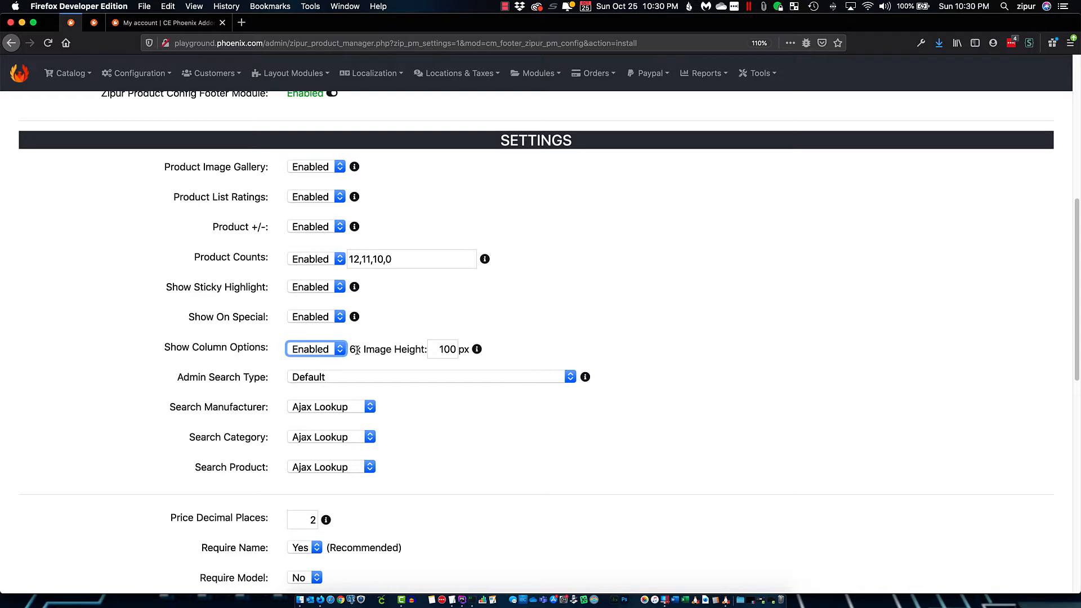
left_click(344, 378)
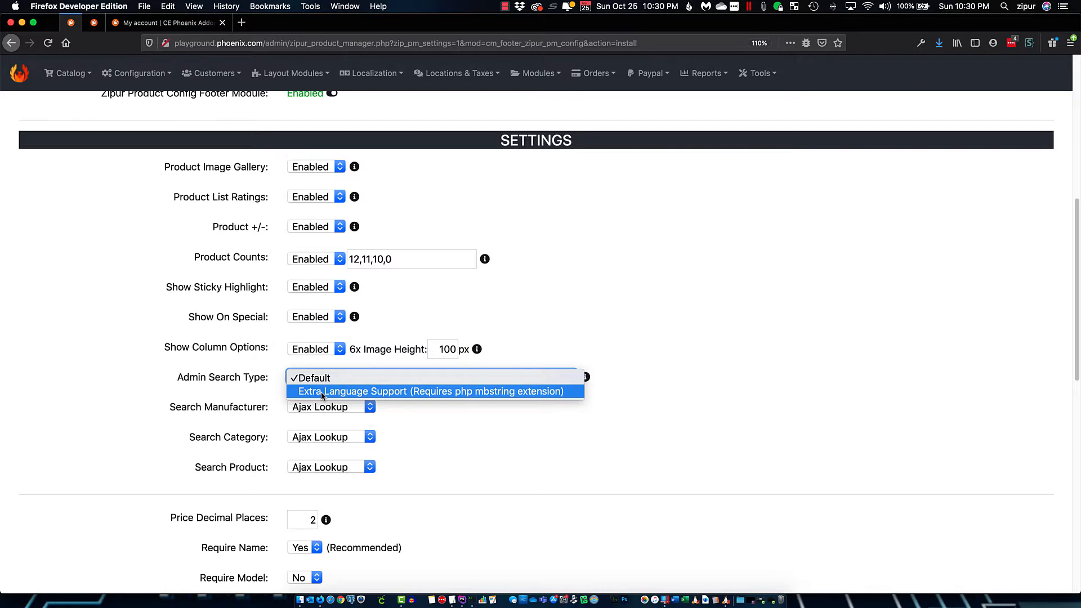
left_click(204, 378)
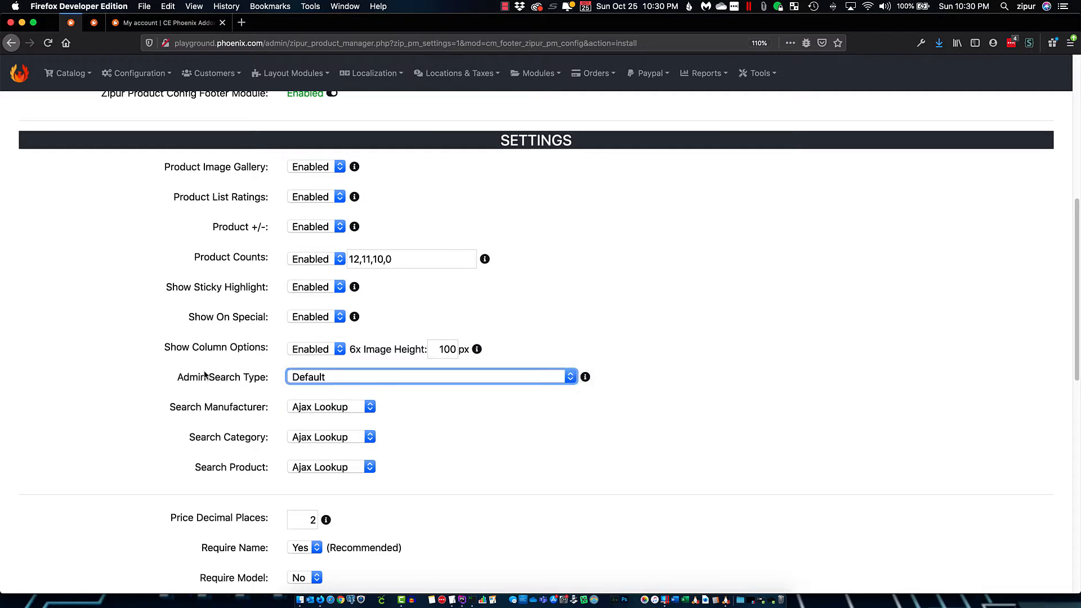
left_click(266, 410)
View the lookup choices for the Search Manufacturer setting and leave it at Ajax Lookup
scroll(264, 410, "down", 2)
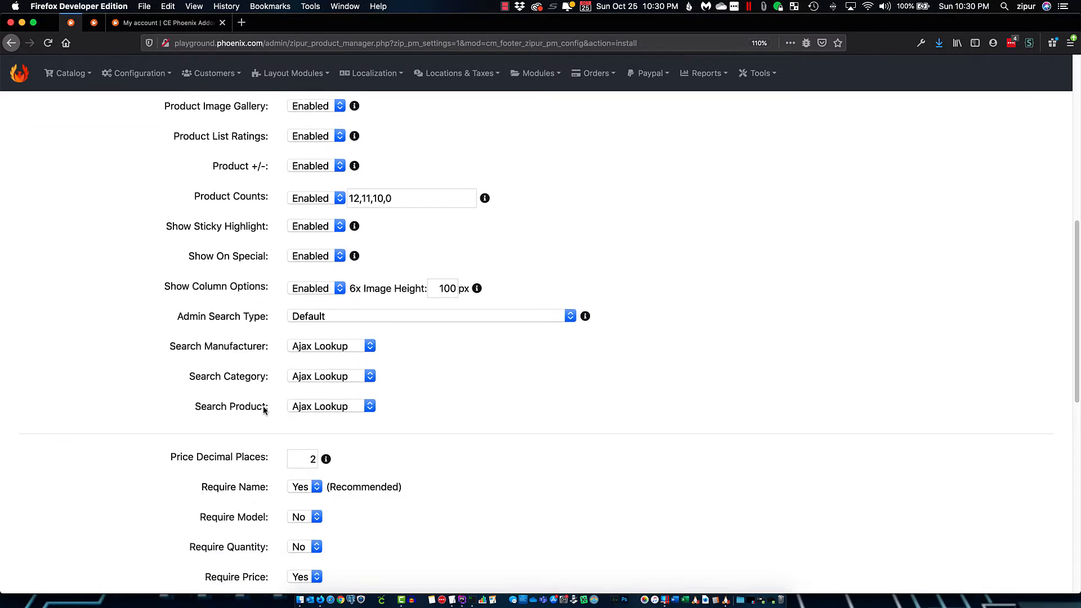
left_click(357, 348)
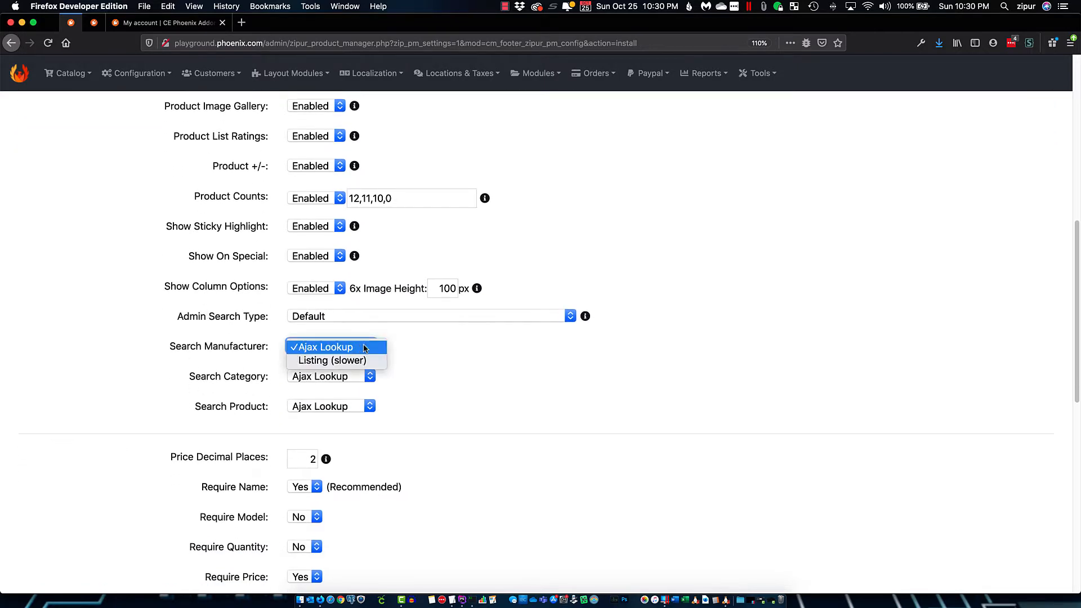
left_click(203, 353)
left_click(350, 347)
left_click(493, 346)
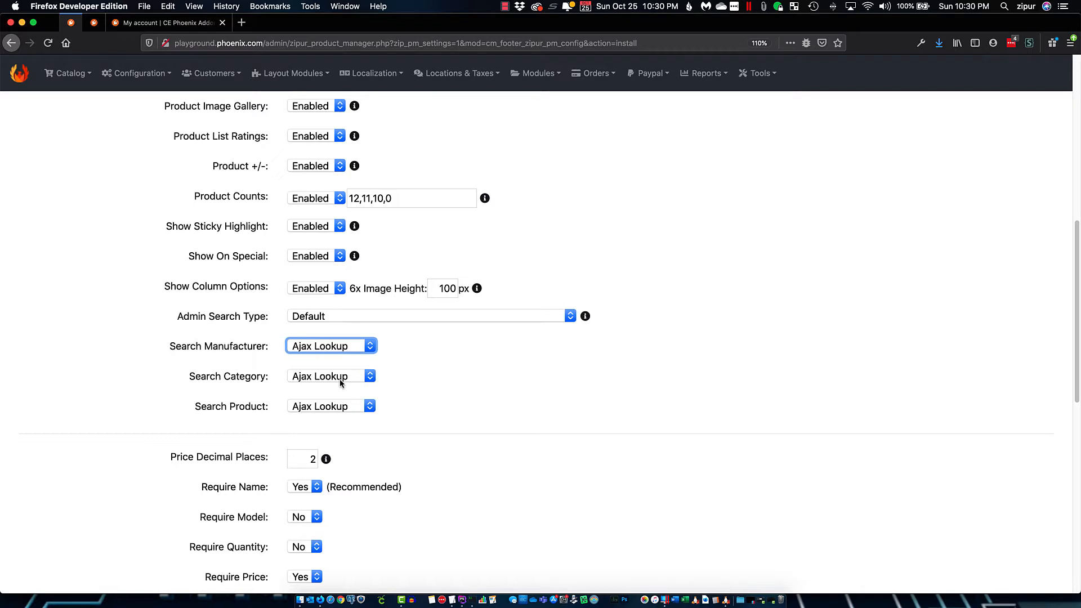
Set Search Manufacturer, Search Category and Search Product to Listing (slower)
left_click(444, 410)
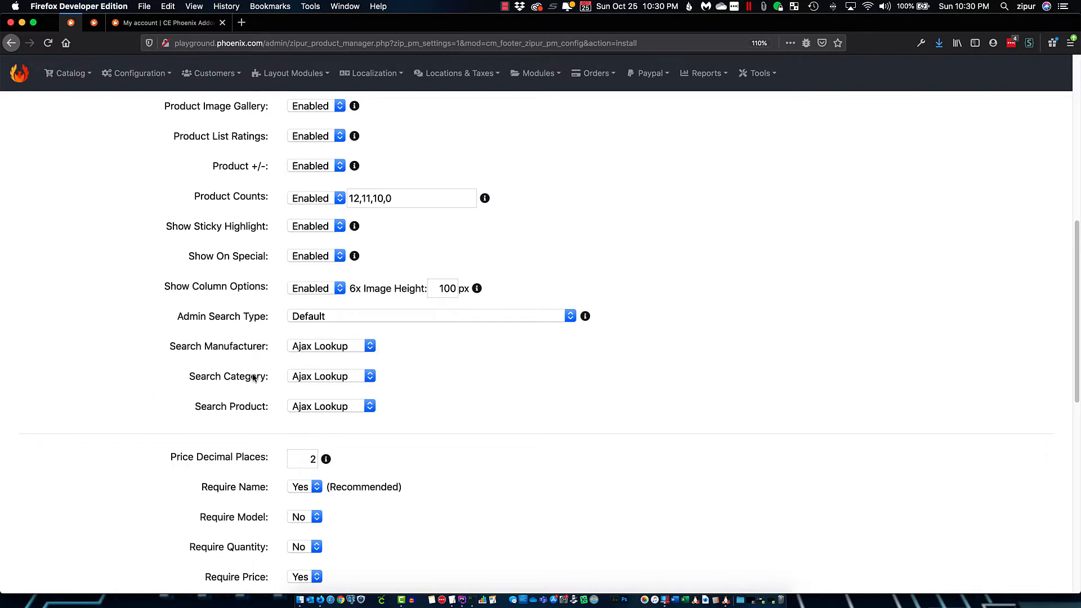
left_click(353, 348)
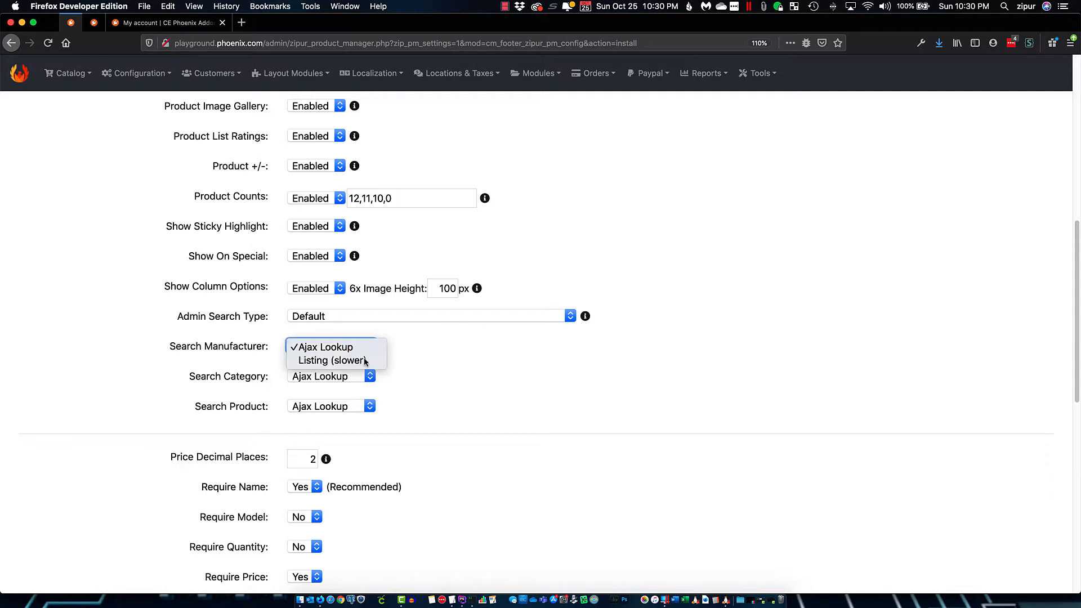
left_click(356, 361)
left_click(365, 376)
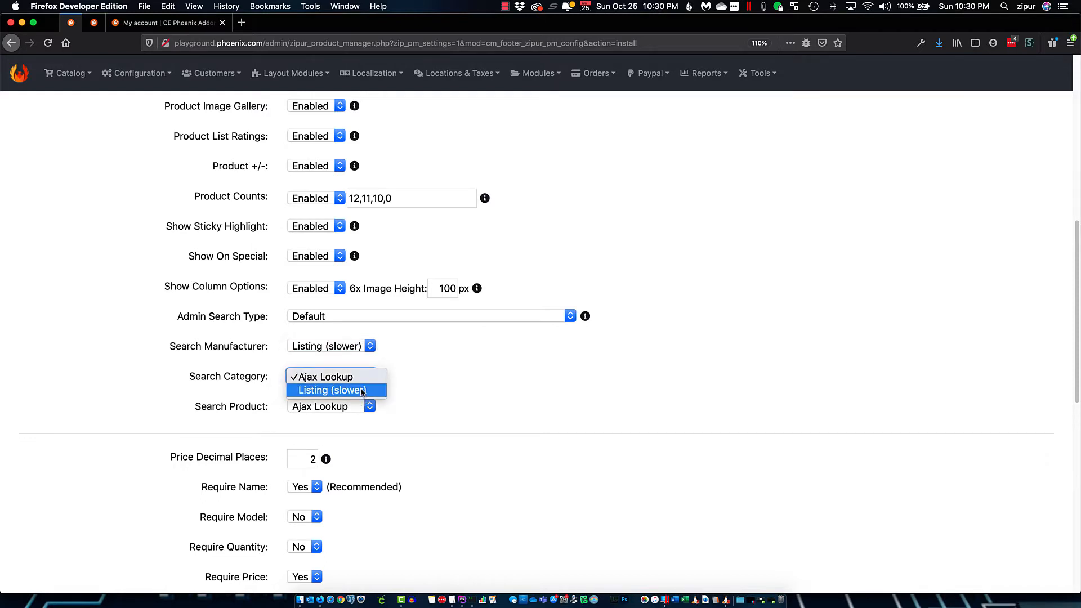
left_click(359, 390)
left_click(360, 406)
left_click(356, 420)
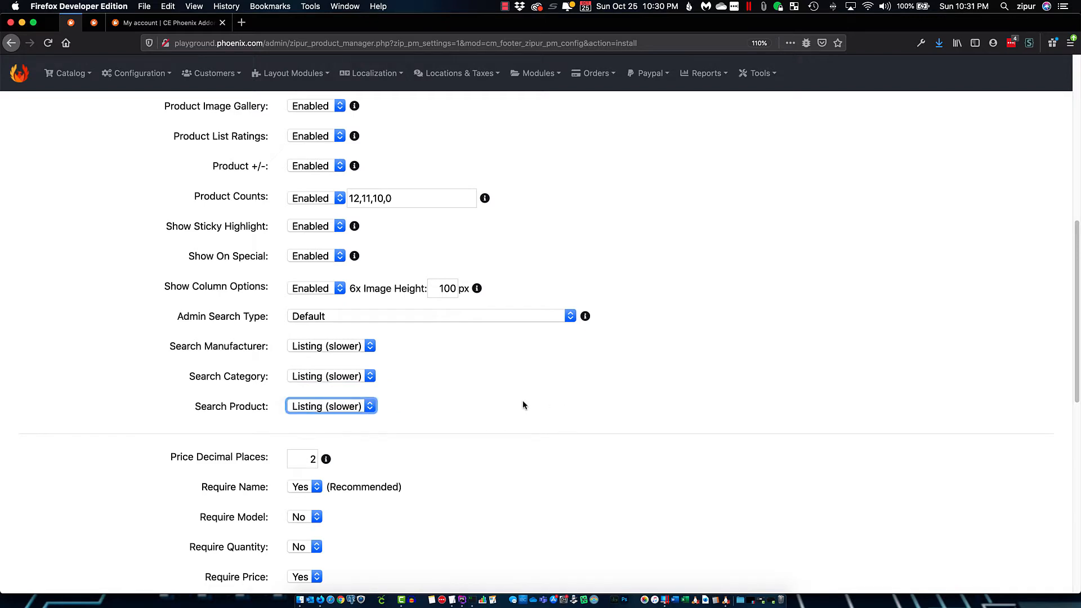
Look at the Price Decimal Places setting and its suggested entry without changing the value
scroll(523, 405, "down", 5)
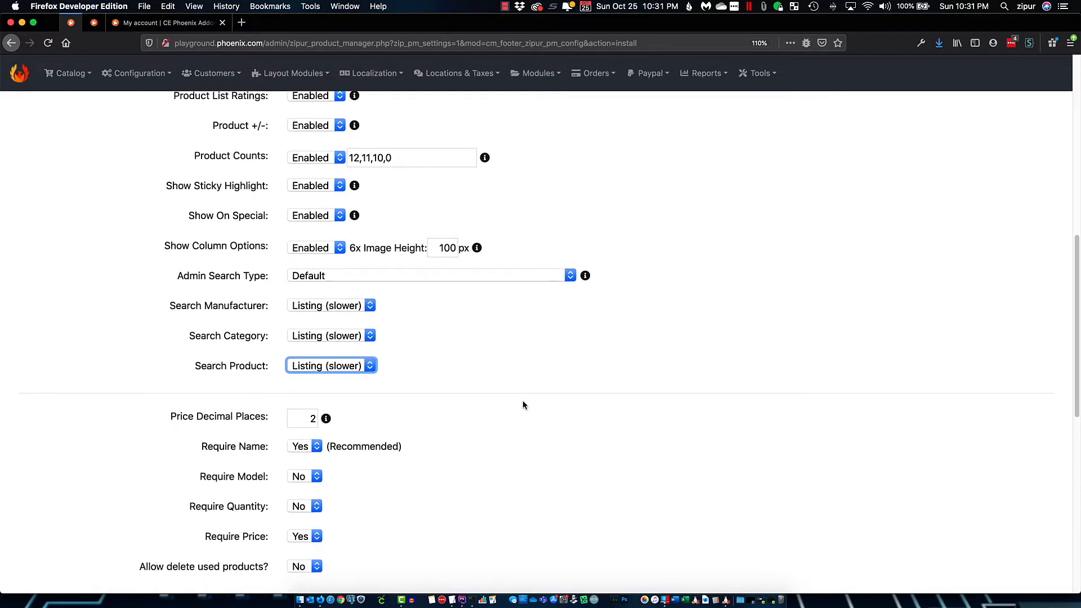
scroll(522, 404, "down", 2)
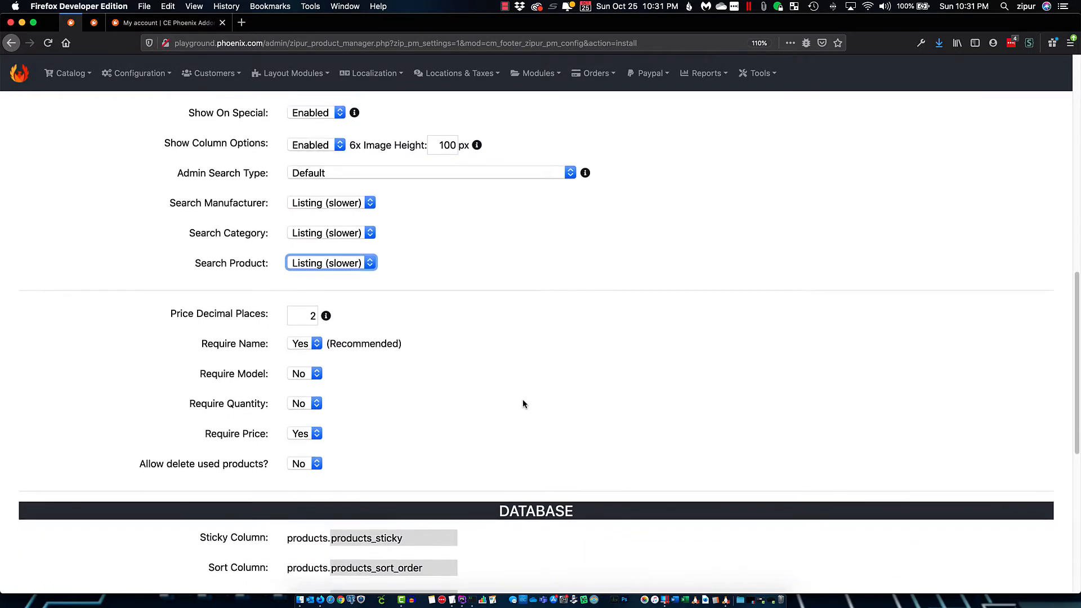
left_click(299, 299)
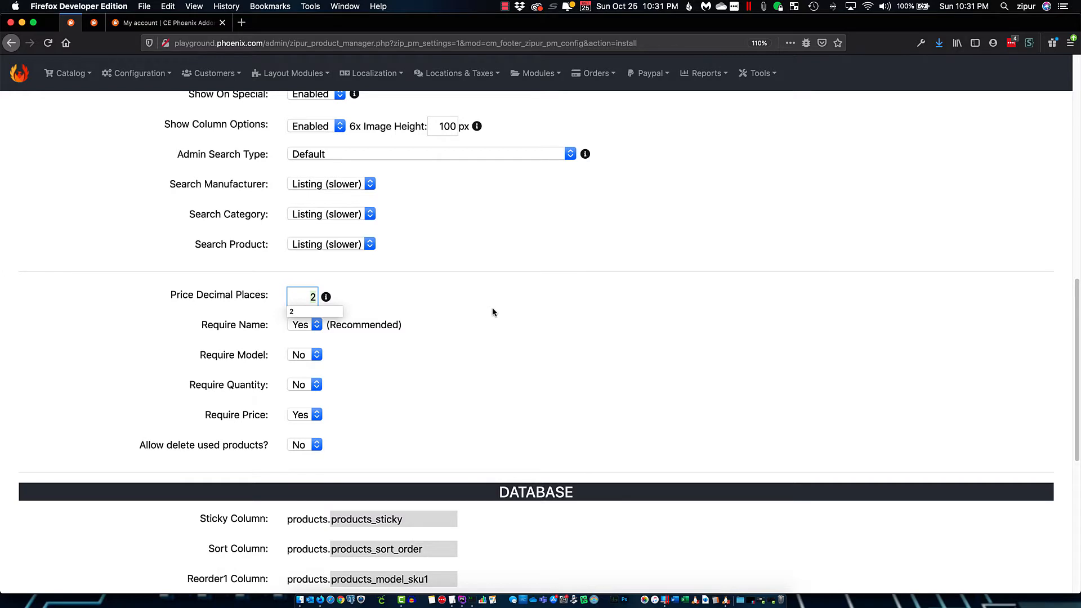
left_click(472, 355)
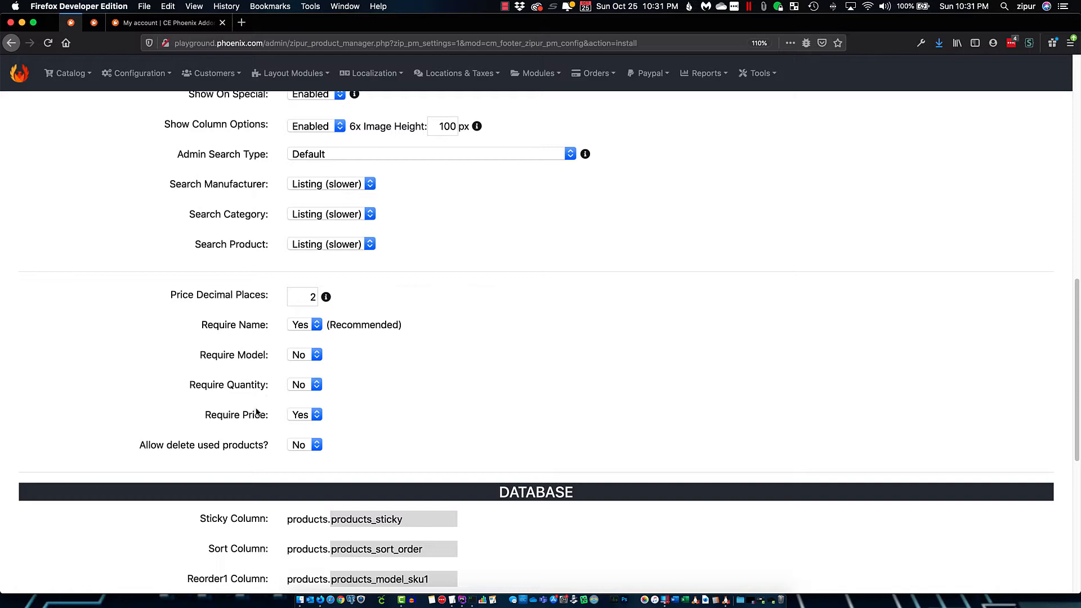
Switch the Require Price setting to No and set it back to Yes
left_click(306, 414)
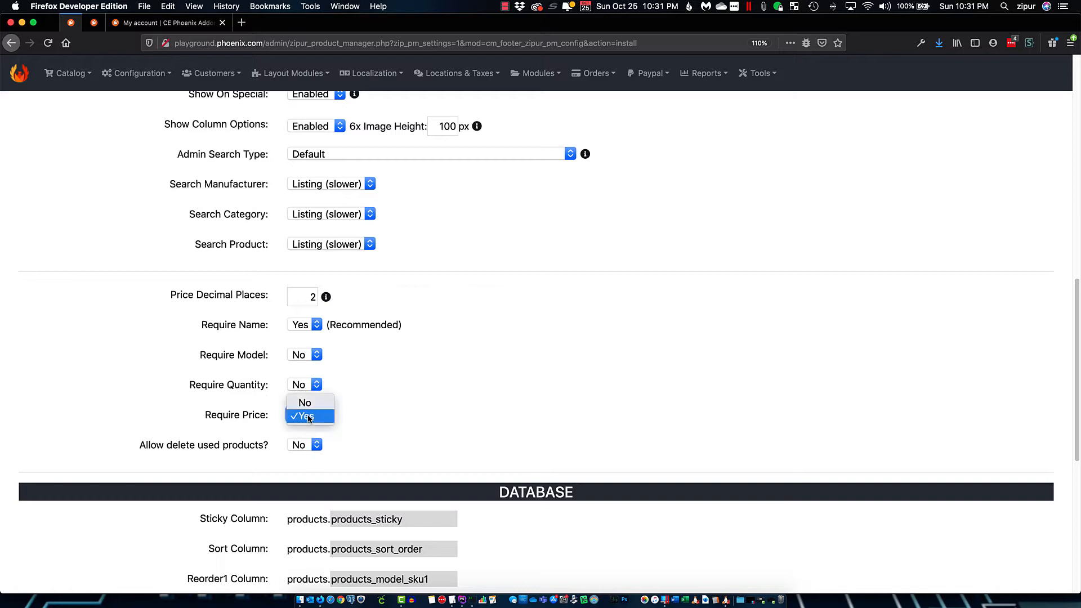
left_click(301, 402)
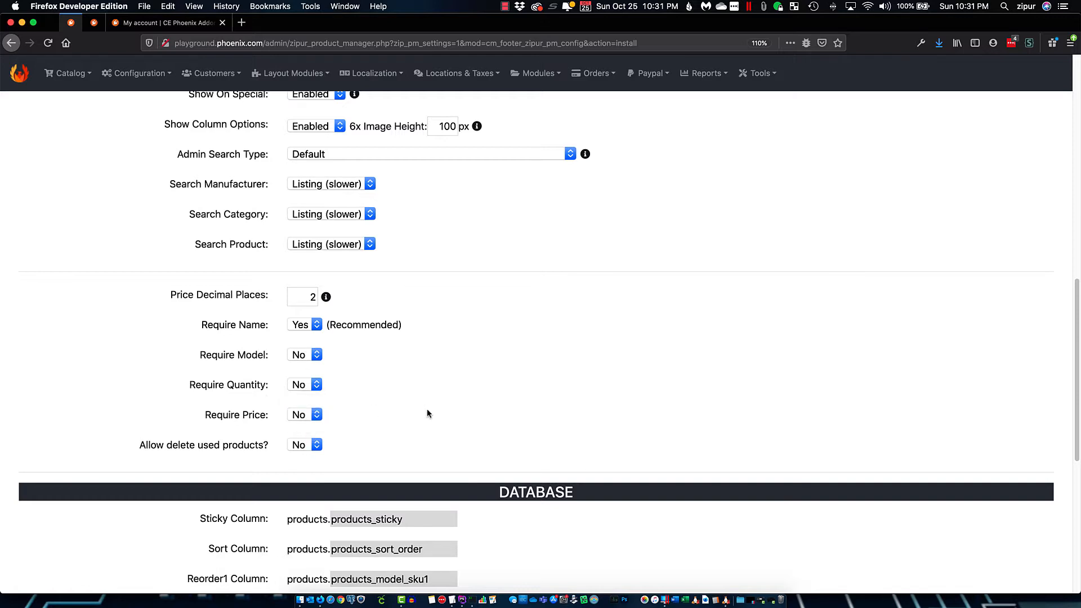
left_click(306, 415)
left_click(302, 430)
Examine the column name fields in the Database section, including Sticky Column and Reorder2 Column
scroll(419, 398, "down", 3)
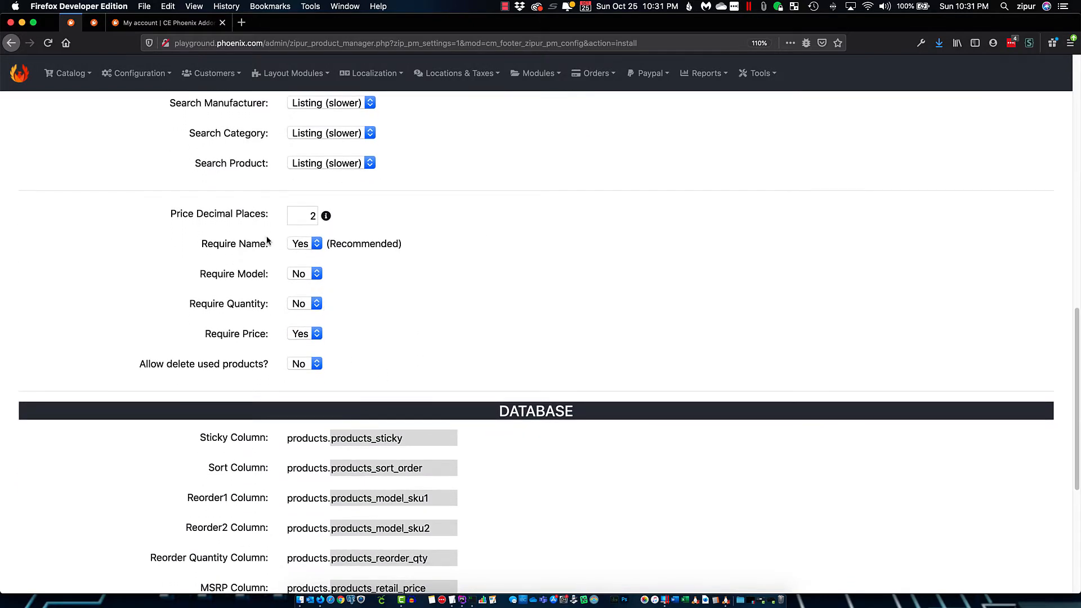
scroll(449, 345, "down", 7)
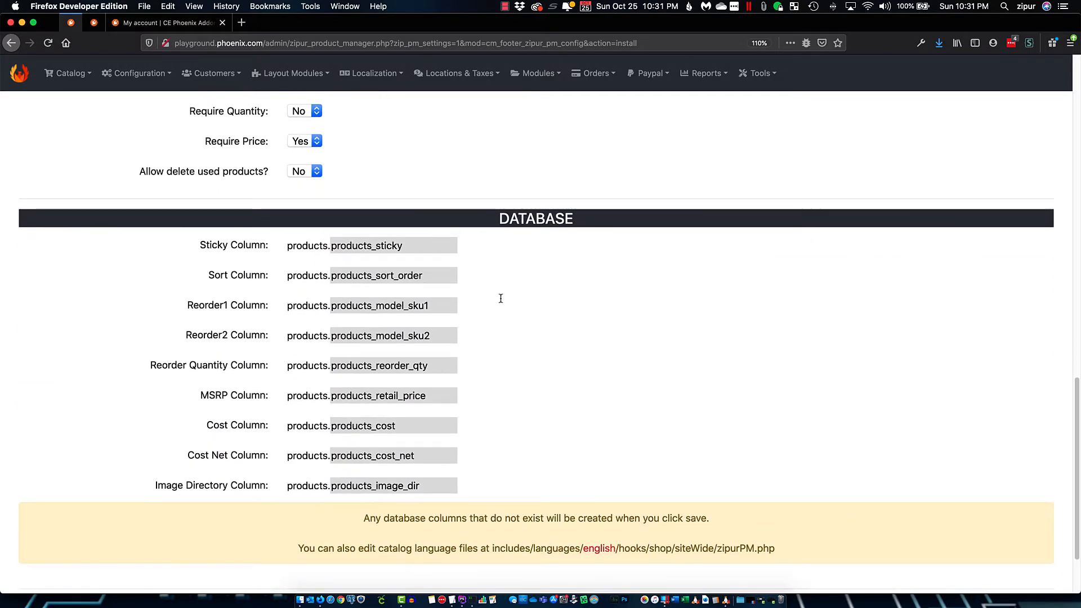
double_click(450, 246)
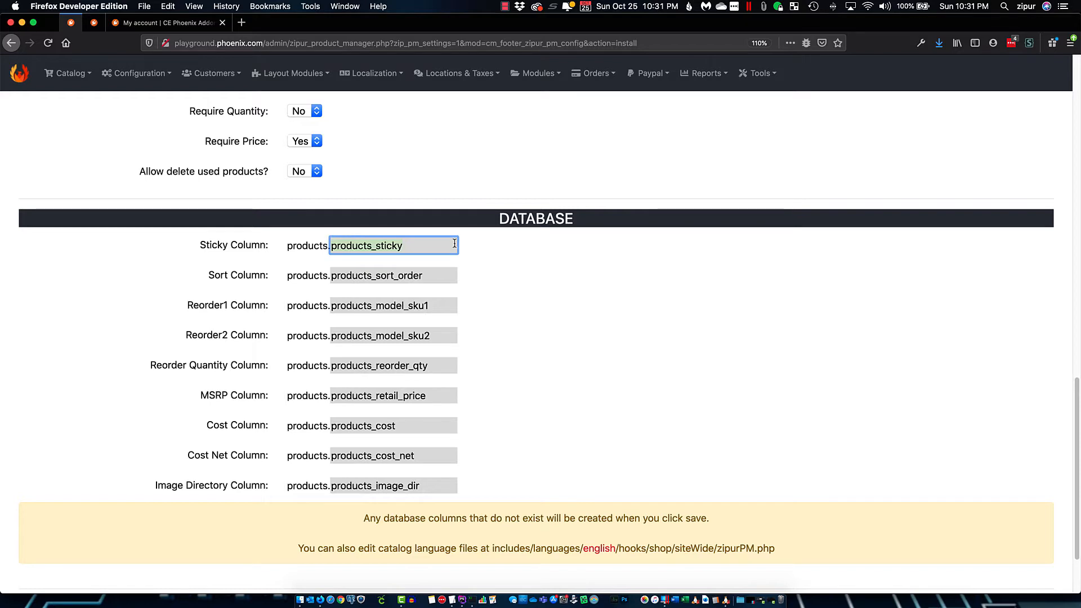
scroll(576, 266, "down", 3)
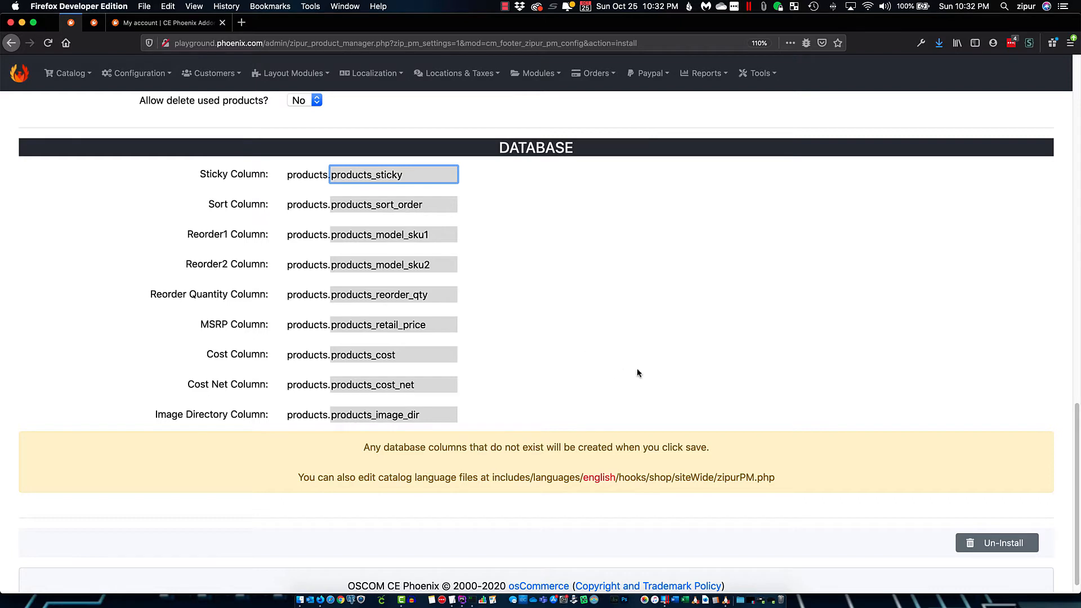
left_click(348, 269)
left_click(562, 265)
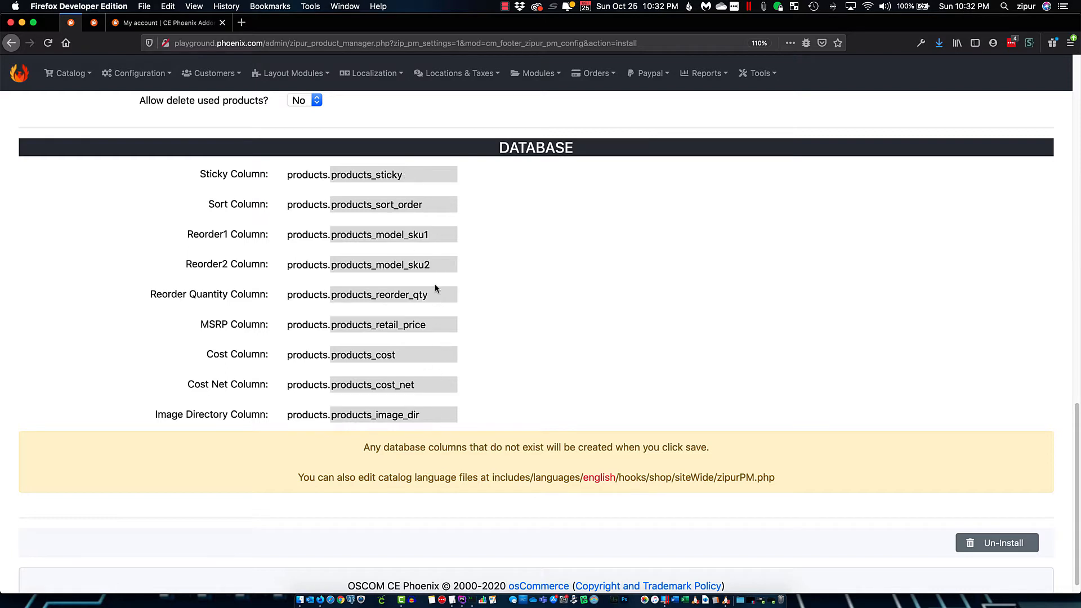
double_click(434, 263)
left_click(536, 261)
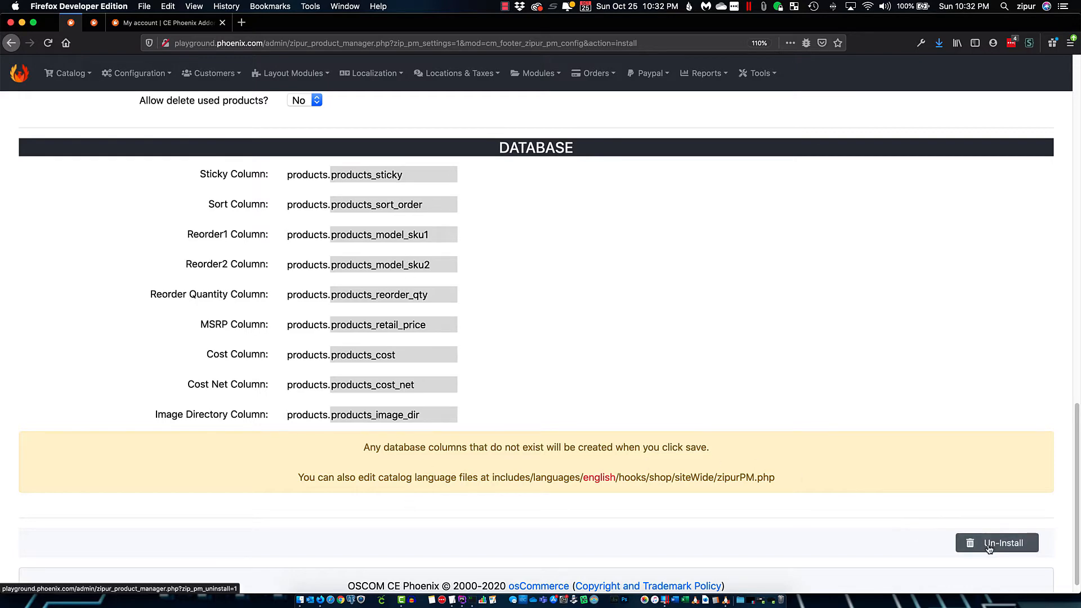
Check whether the Sticky Column and Sort Column database names can be edited while the add-on is installed
scroll(816, 340, "up", 20)
scroll(787, 417, "down", 20)
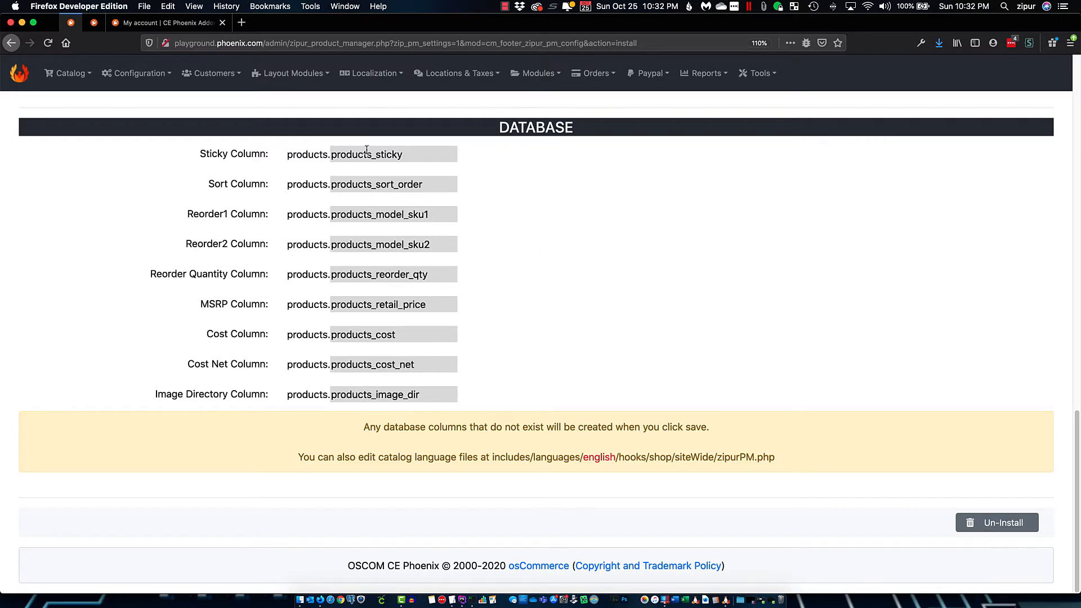
left_click(395, 154)
double_click(396, 185)
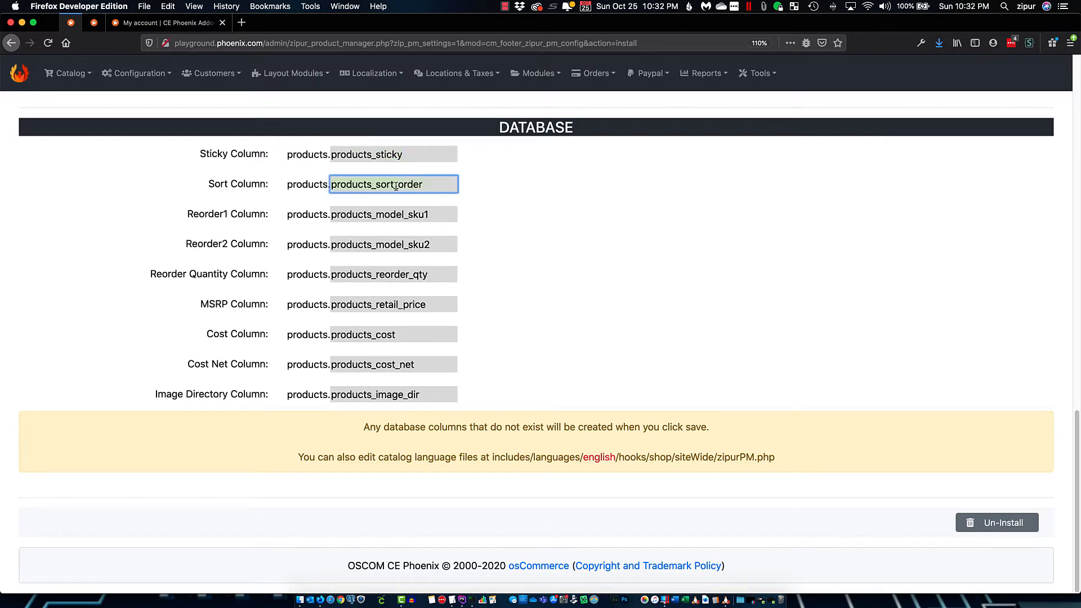
left_click(603, 266)
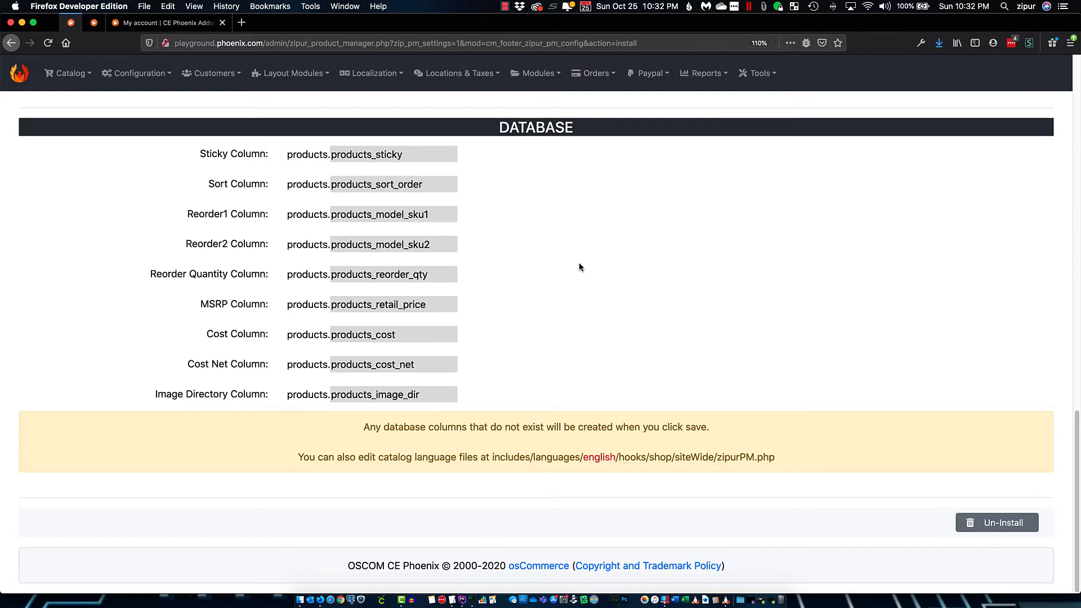
double_click(349, 157)
mouse_move(349, 156)
left_mouse_down()
mouse_move(417, 150)
mouse_move(344, 158)
left_mouse_up()
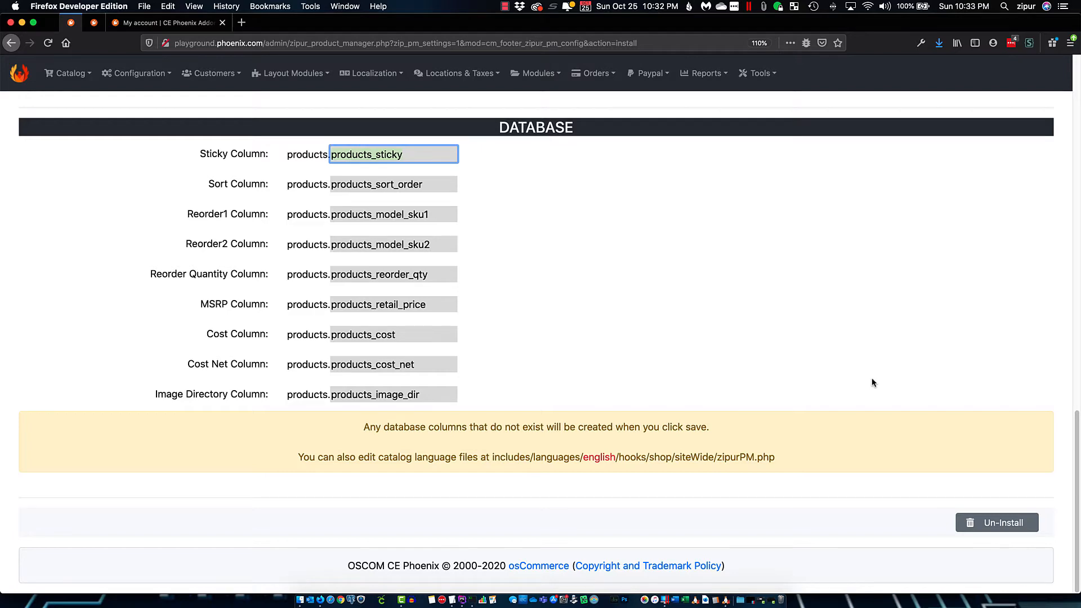
left_click(946, 386)
scroll(981, 403, "up", 20)
scroll(939, 370, "down", 20)
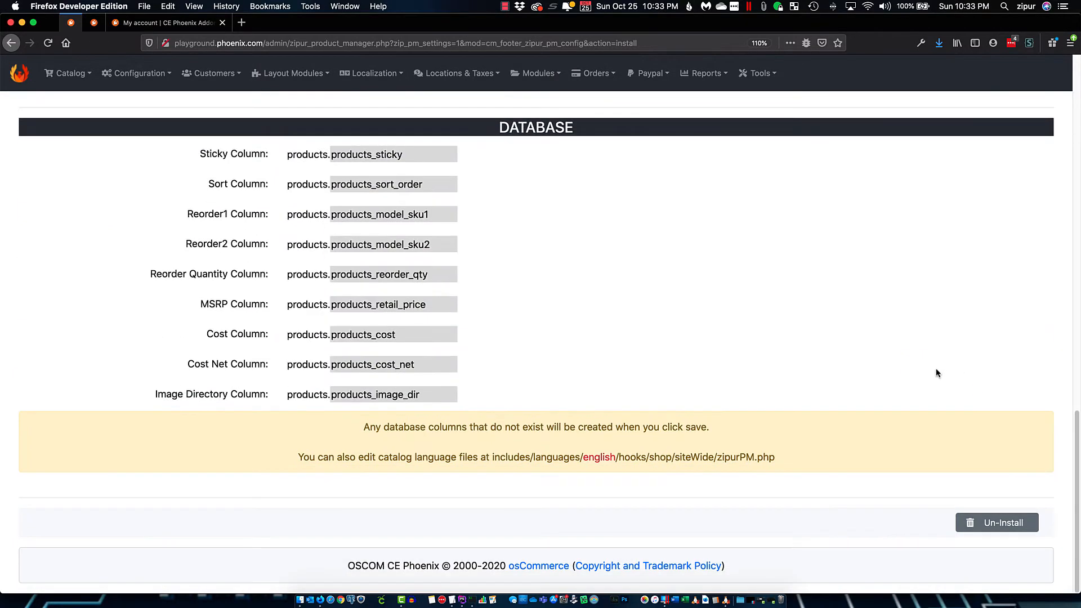
Uninstall the Zipur Product Manager and reopen its settings page from the product list
left_click(993, 522)
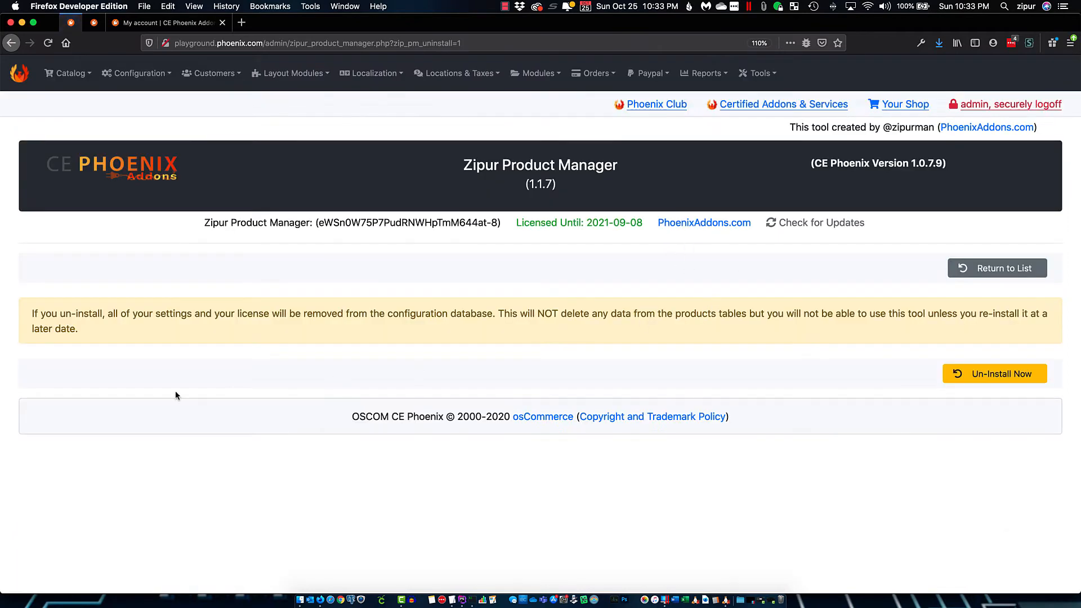
left_click(998, 375)
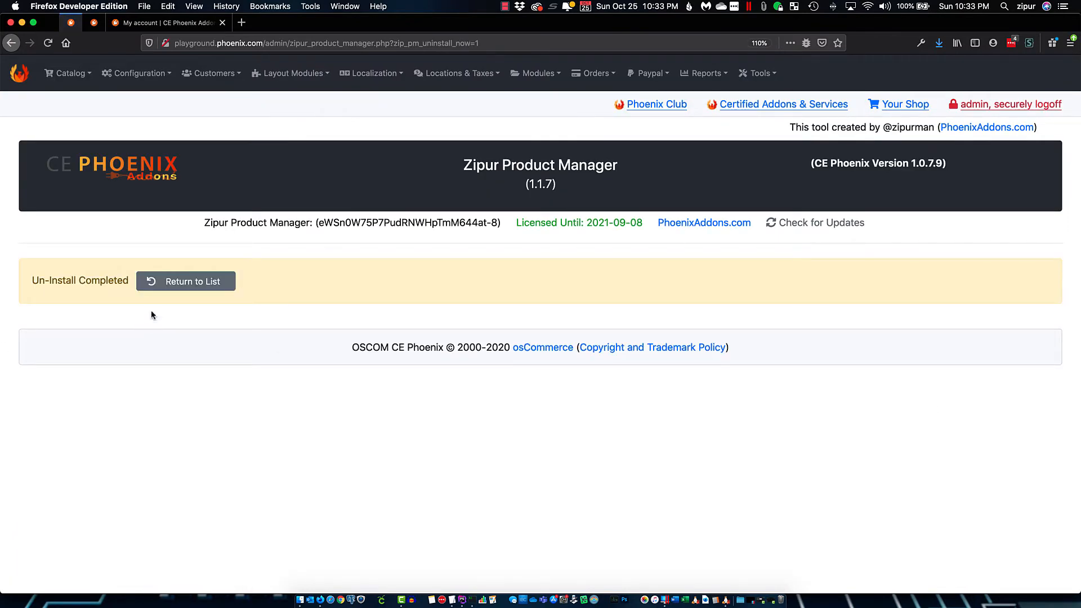
left_click(186, 282)
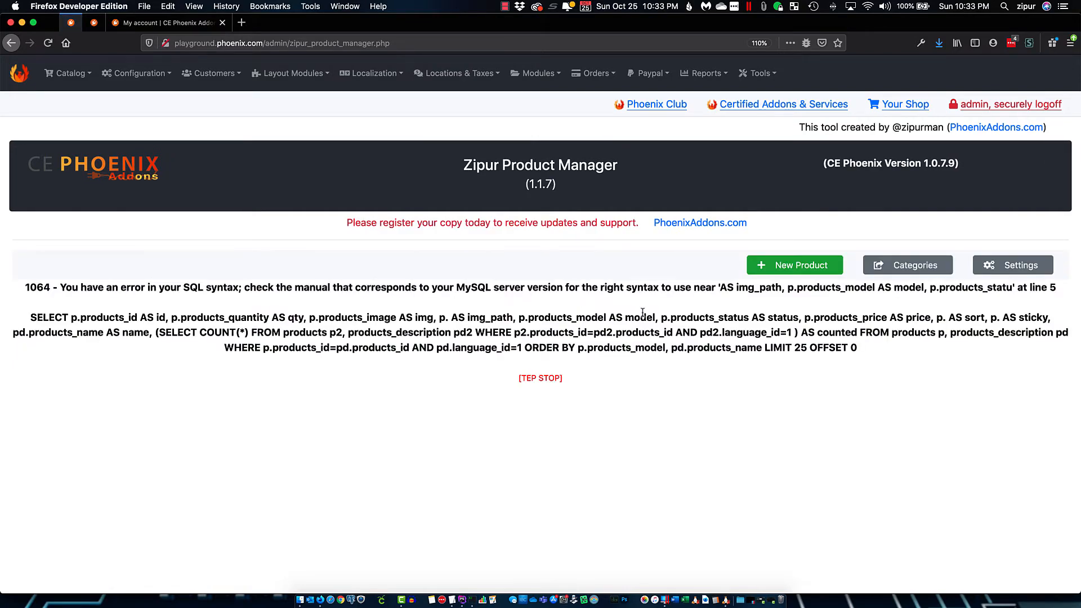
left_click(1004, 268)
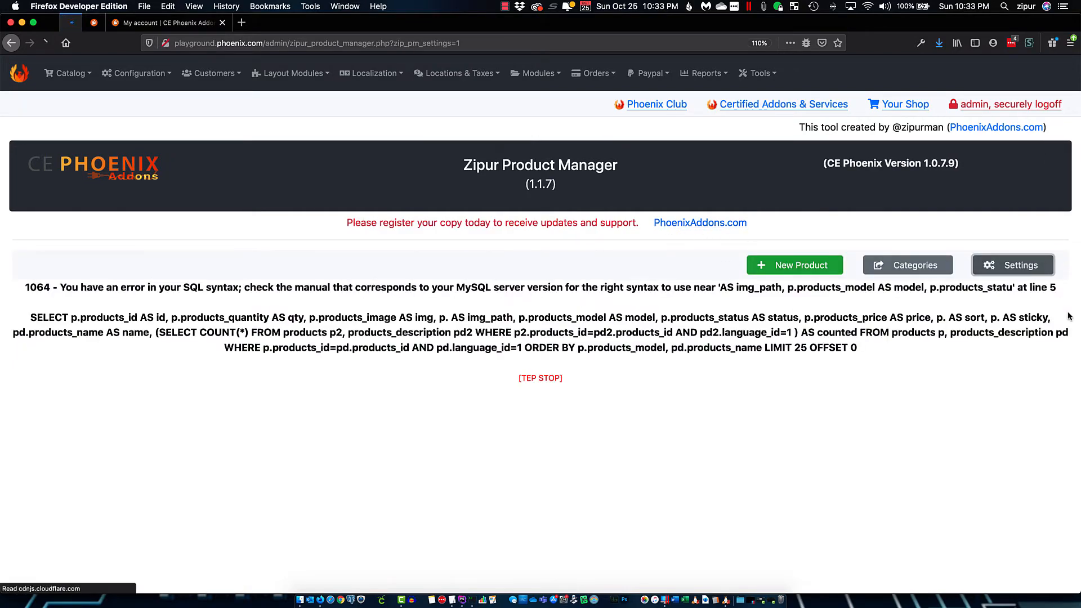
Look through the registration, module, product and database settings on the Product Manager page after the uninstall
scroll(760, 356, "down", 15)
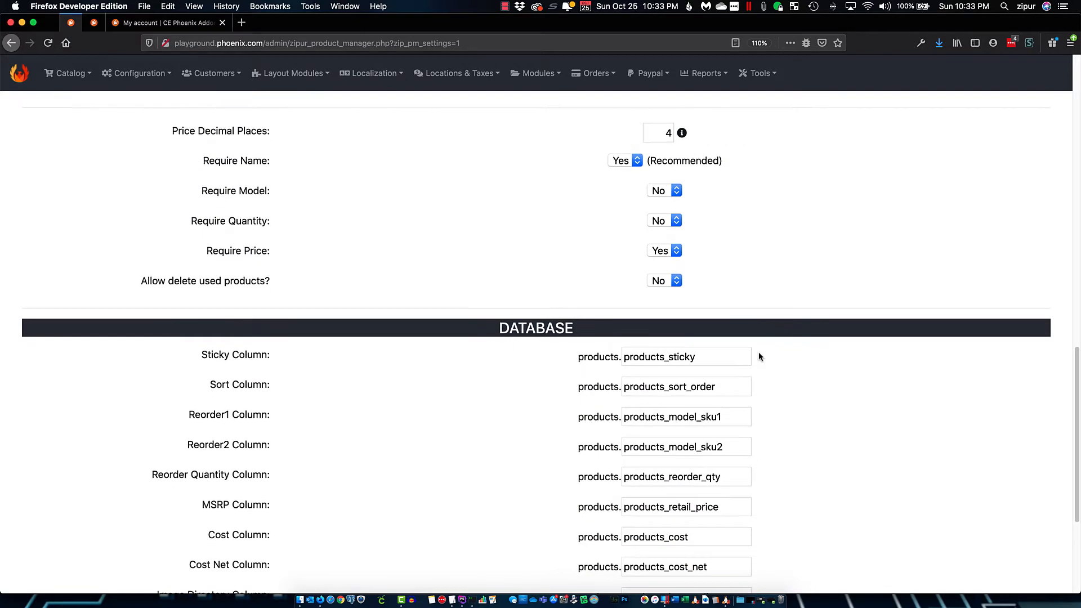
scroll(758, 352, "up", 20)
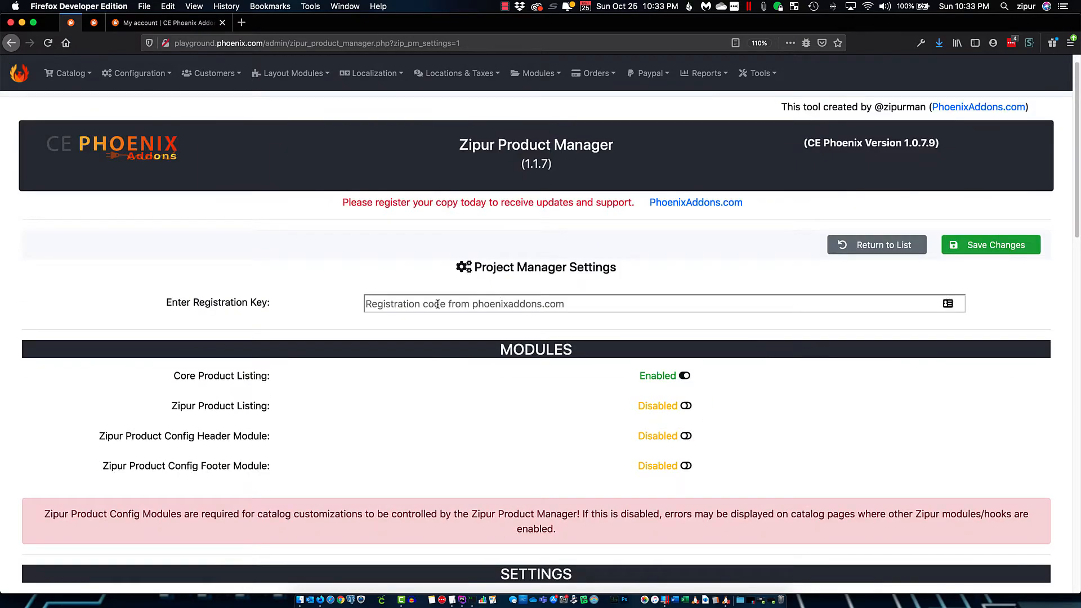
scroll(506, 307, "down", 15)
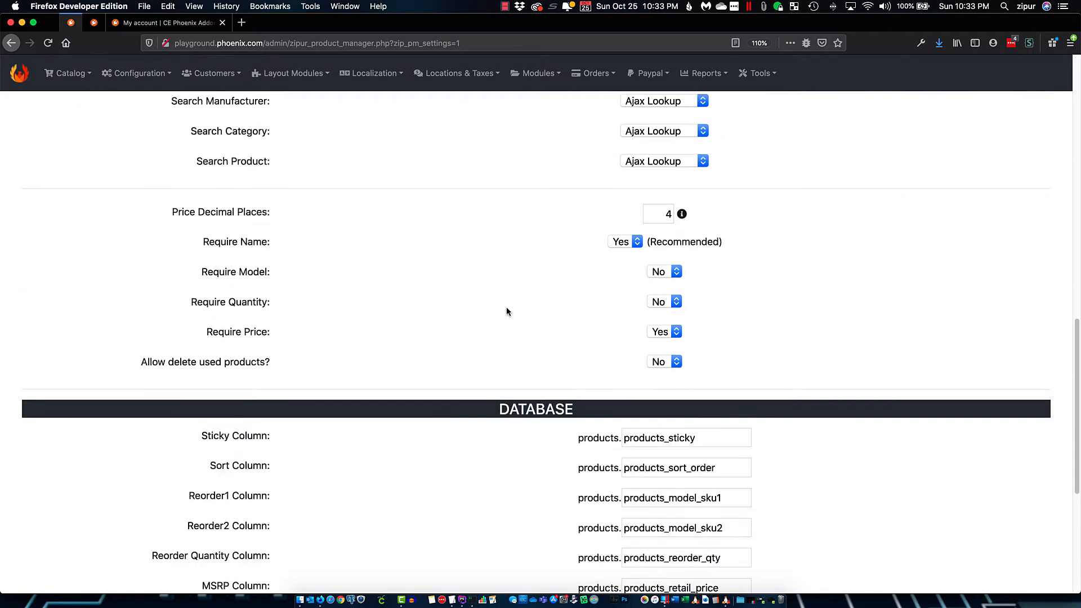
scroll(506, 311, "down", 5)
scroll(507, 311, "up", 20)
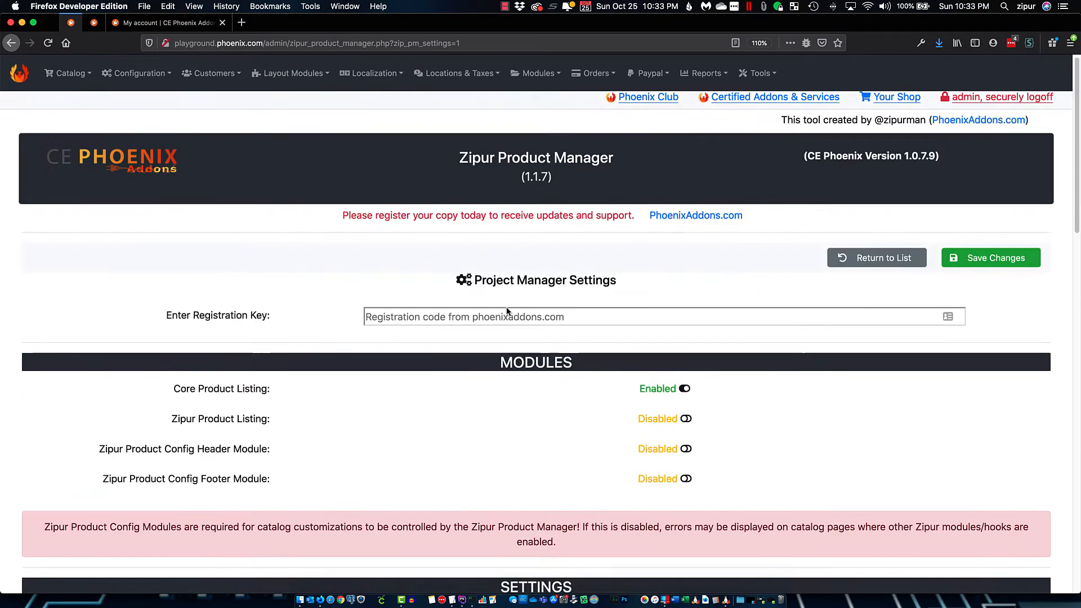
scroll(507, 311, "down", 1)
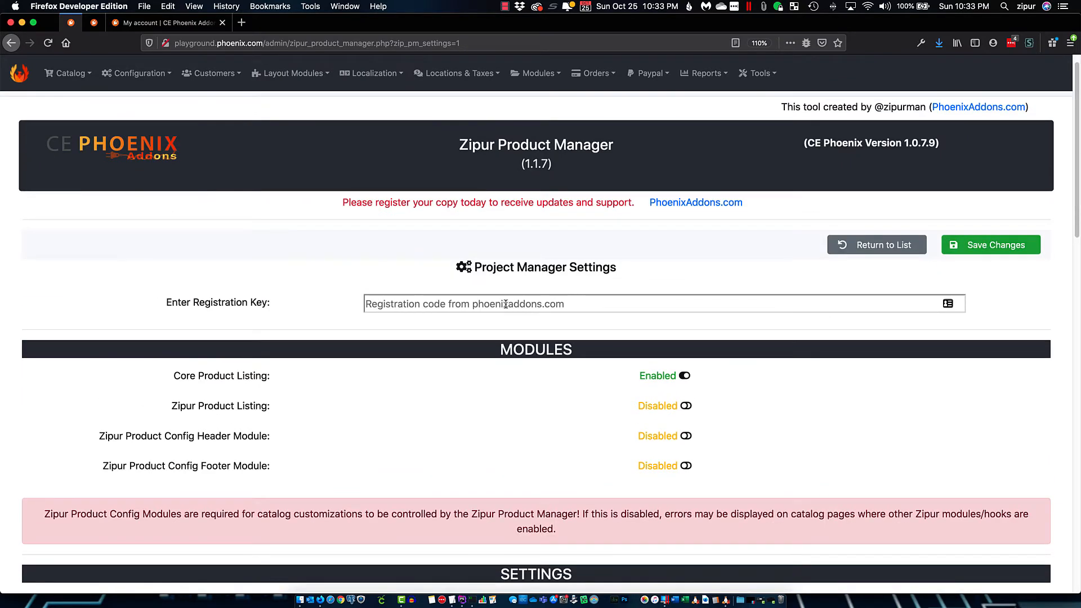
Enter the add-on's registration key in the Project Manager Settings
left_click(421, 305)
left_click(394, 254)
left_click(398, 304)
left_click(401, 304)
left_click(410, 317)
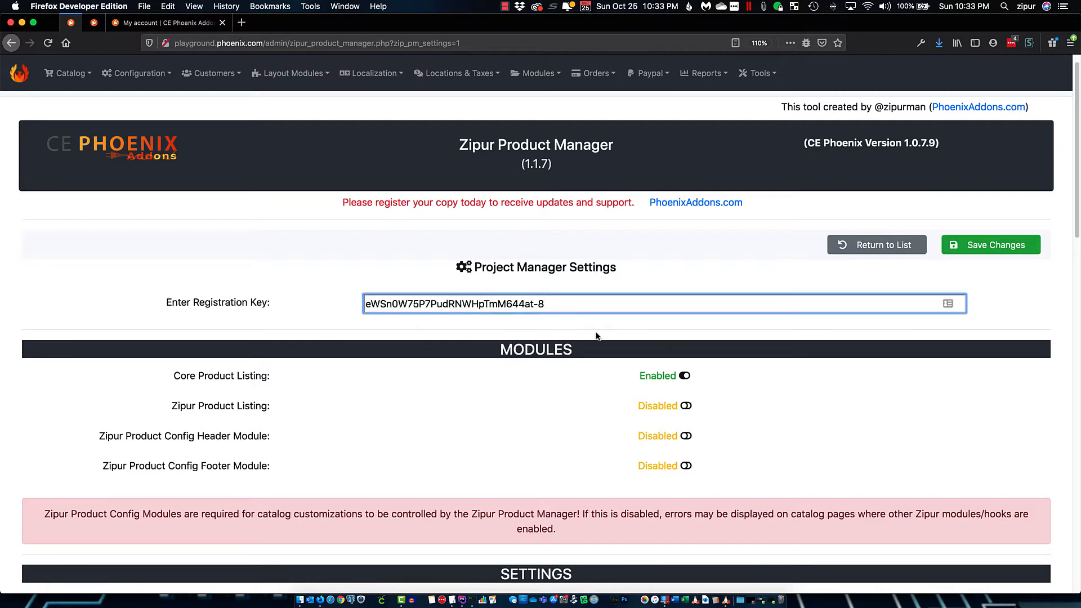
Try editing the Sticky Column name in the Database section, leaving it as products_sticky
scroll(857, 363, "down", 3)
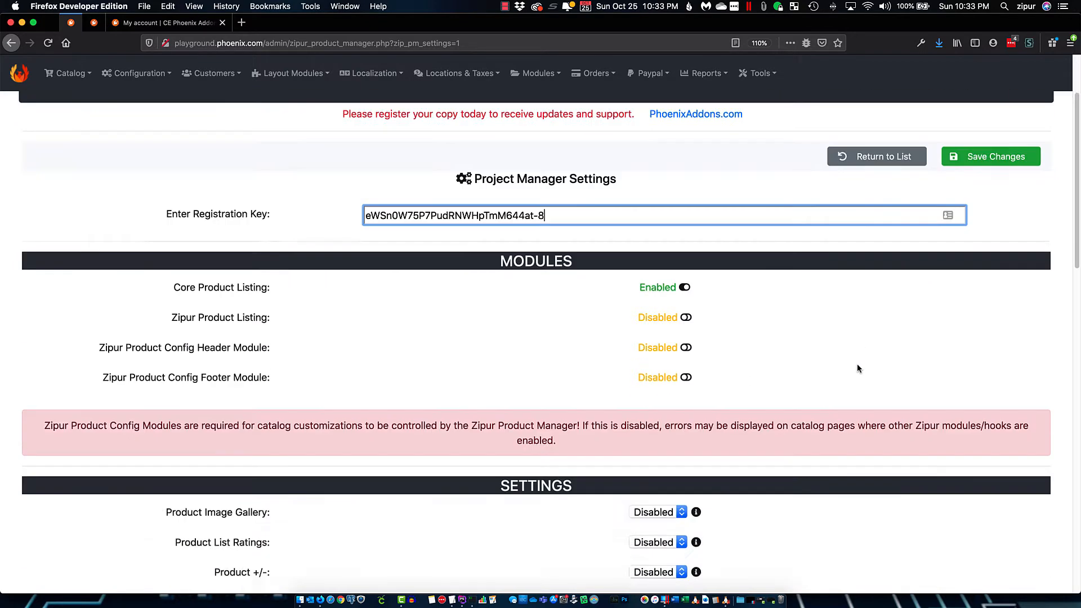
scroll(857, 369, "down", 15)
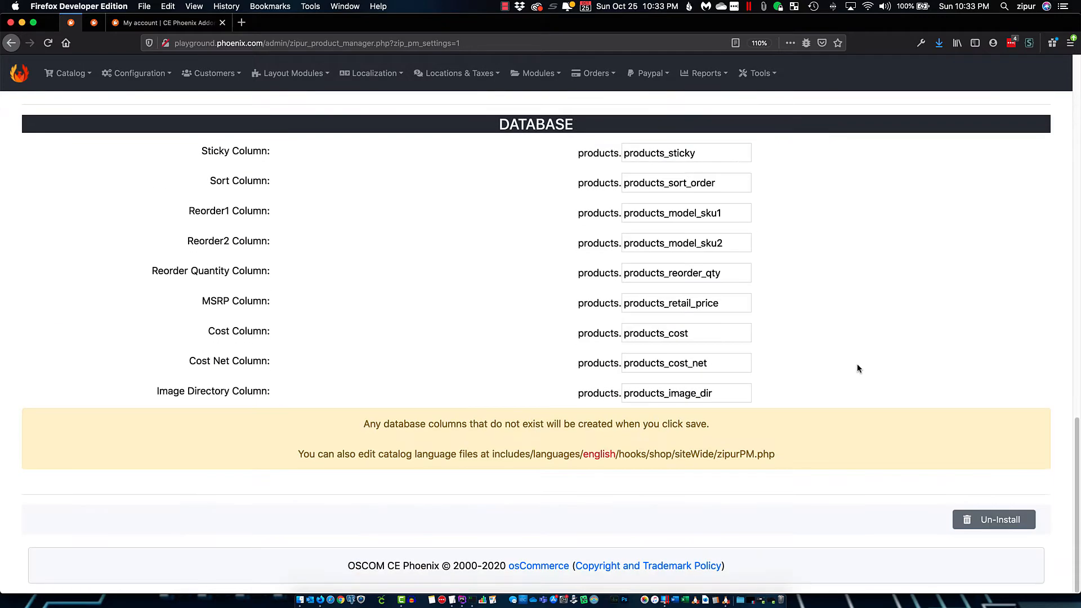
double_click(711, 152)
left_click(714, 151)
type("c")
key("BackSpace")
key("BackSpace")
scroll(945, 377, "up", 15)
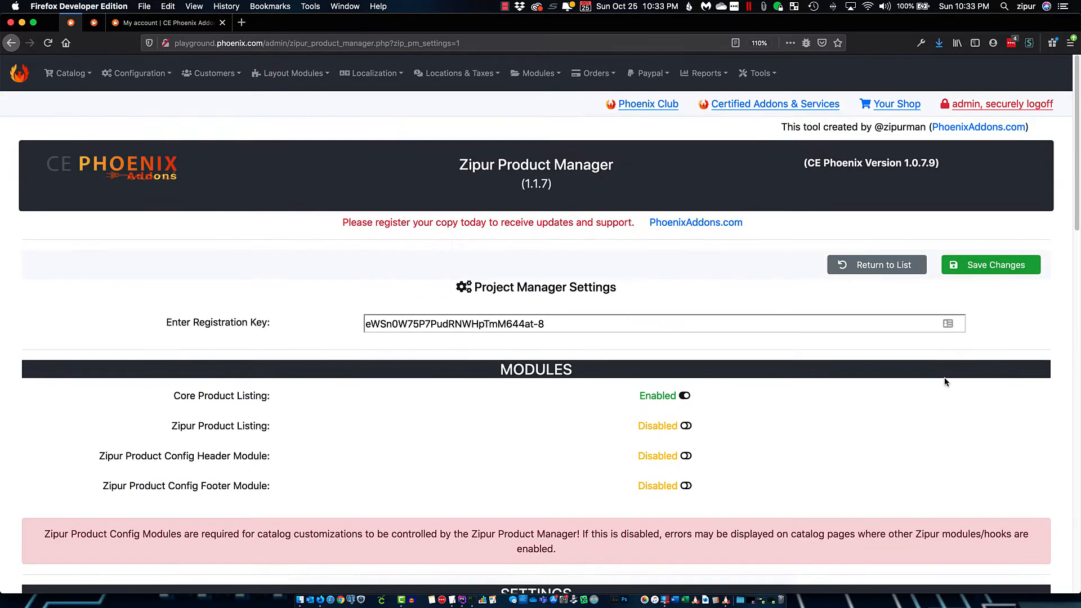
scroll(941, 454, "down", 15)
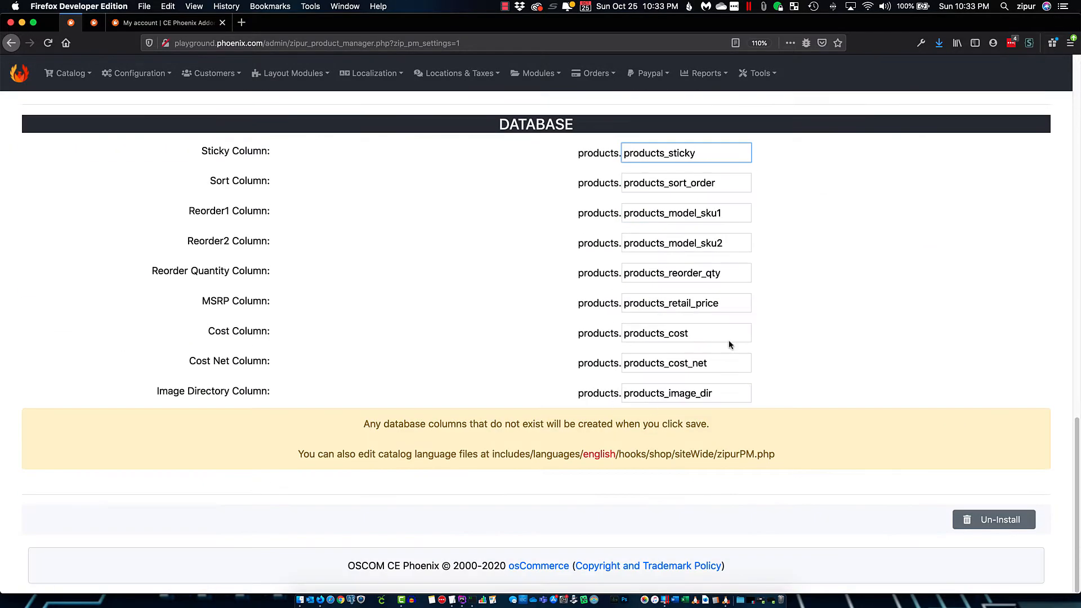
Save the Product Manager settings and look over the resulting product list
scroll(872, 347, "up", 10)
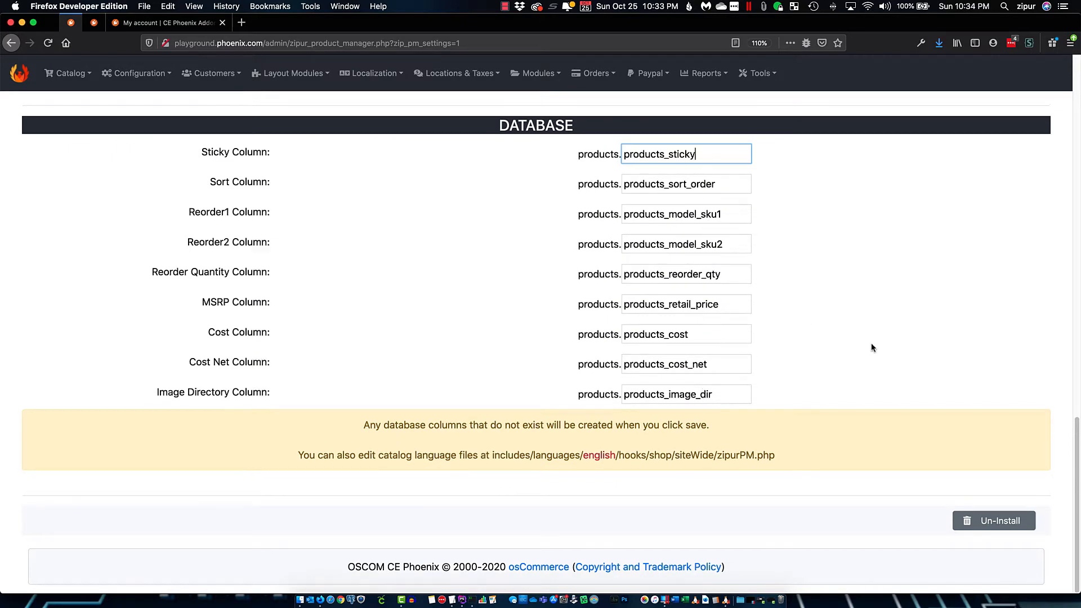
scroll(873, 350, "up", 4)
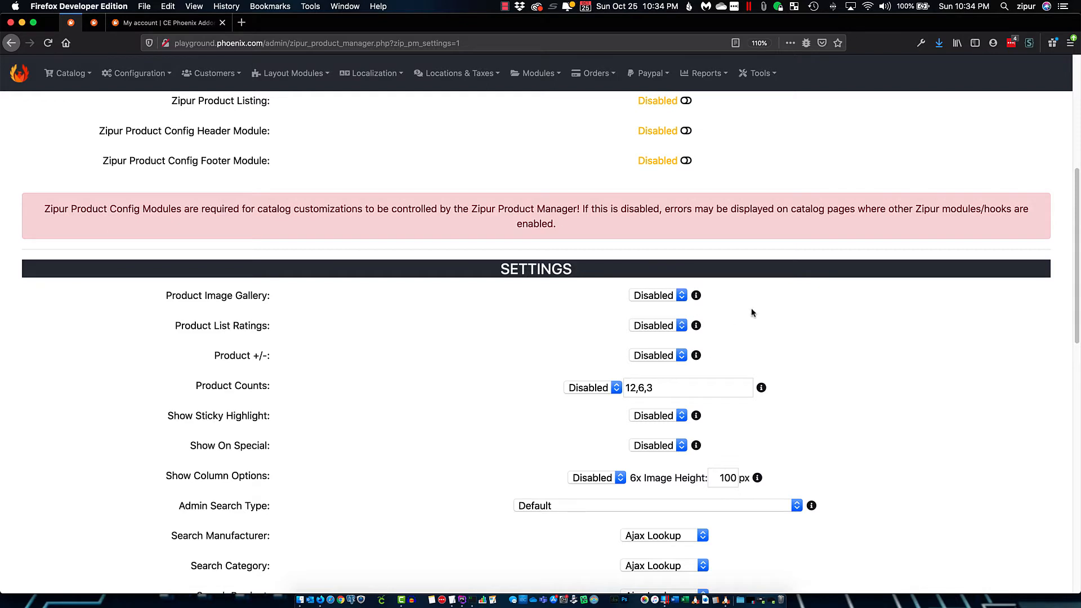
scroll(751, 310, "up", 6)
left_click(960, 206)
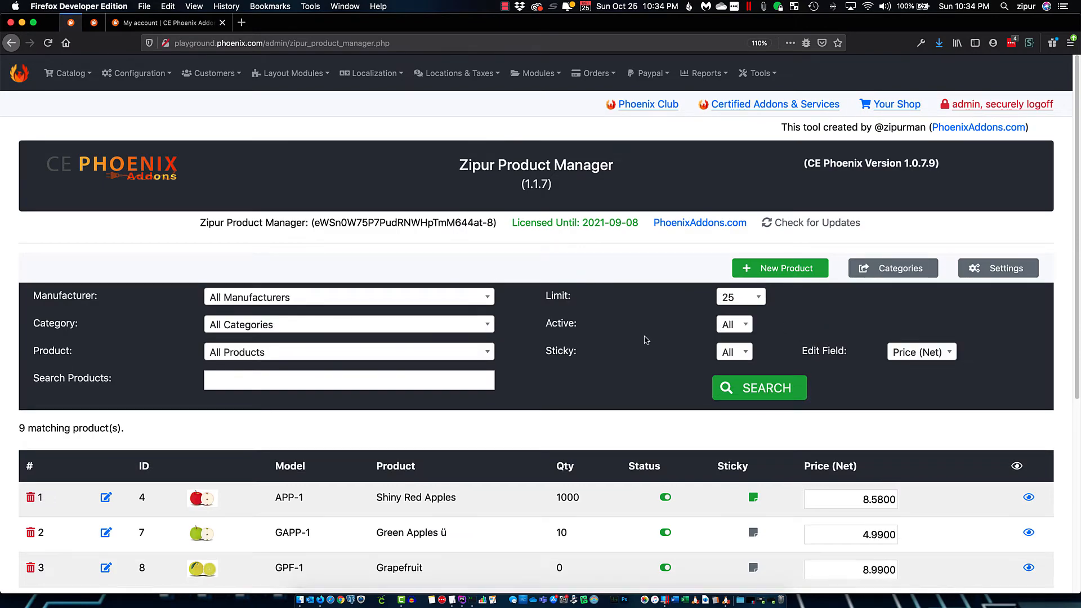
scroll(646, 340, "down", 5)
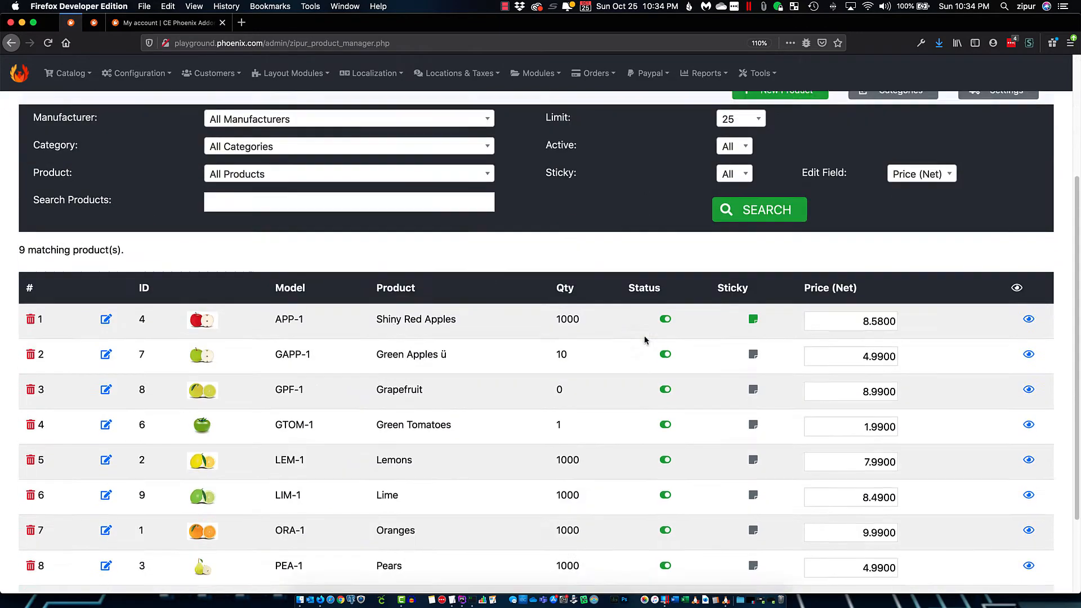
scroll(647, 340, "up", 5)
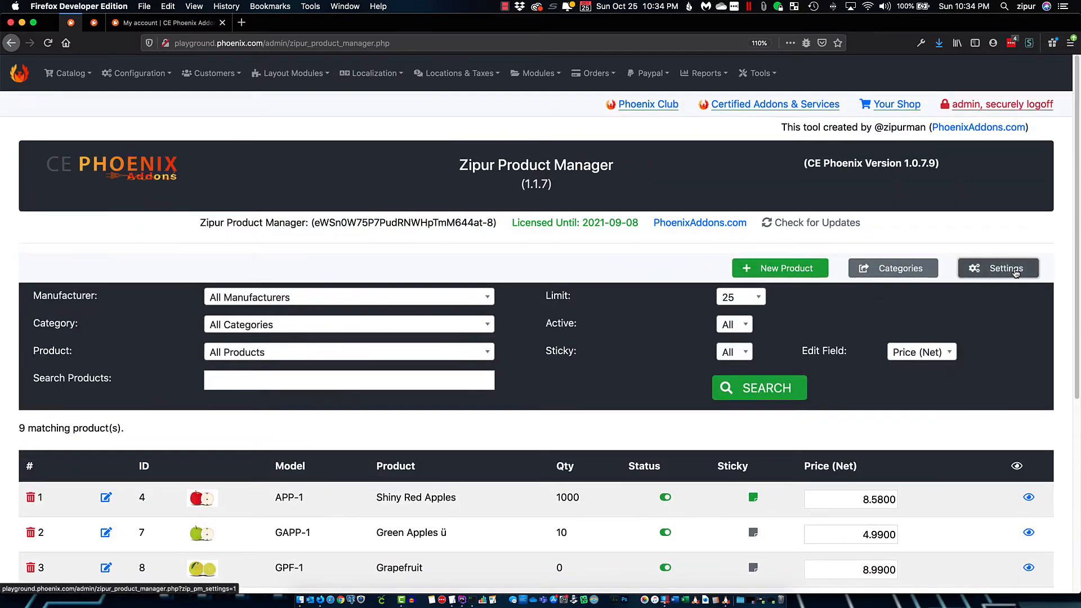
In the settings, disable the Core Product Listing module and enable Zipur Product Listing plus the Zipur Product Config Header and Footer modules
left_click(998, 269)
scroll(307, 263, "down", 3)
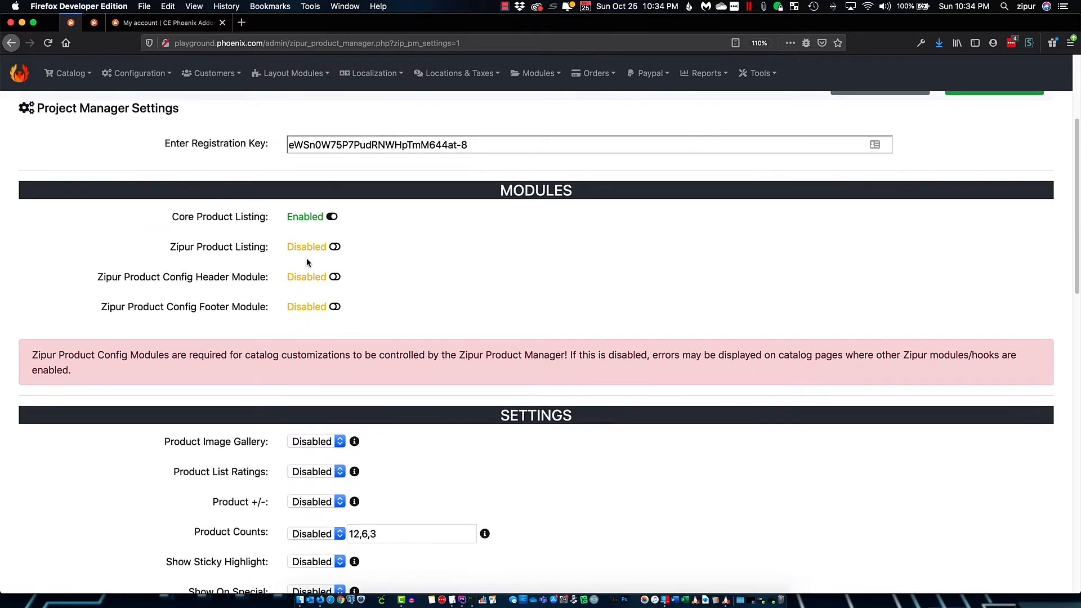
left_click(331, 218)
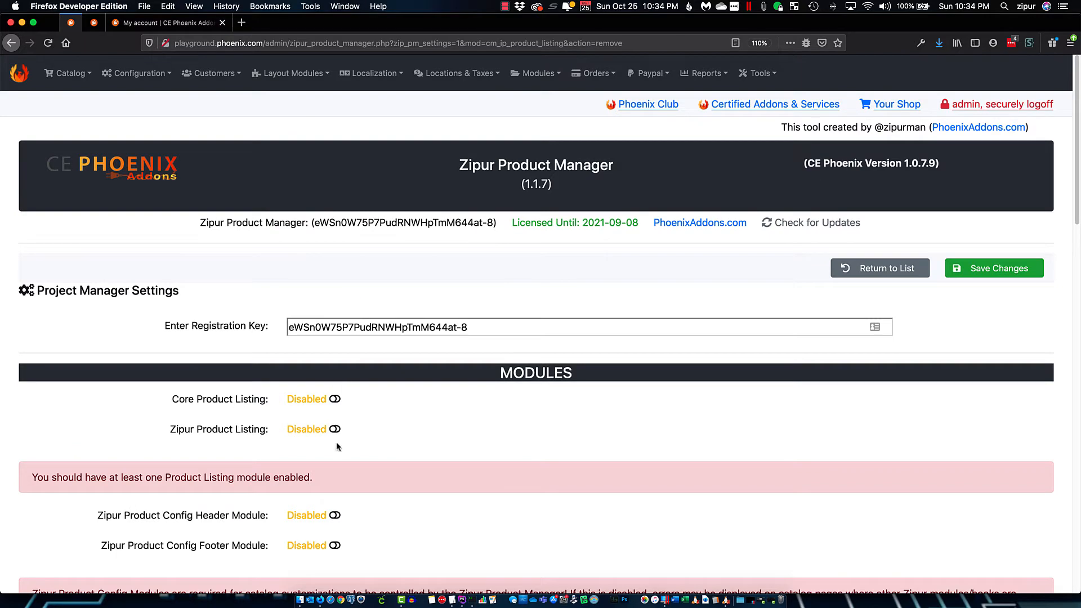
left_click(335, 430)
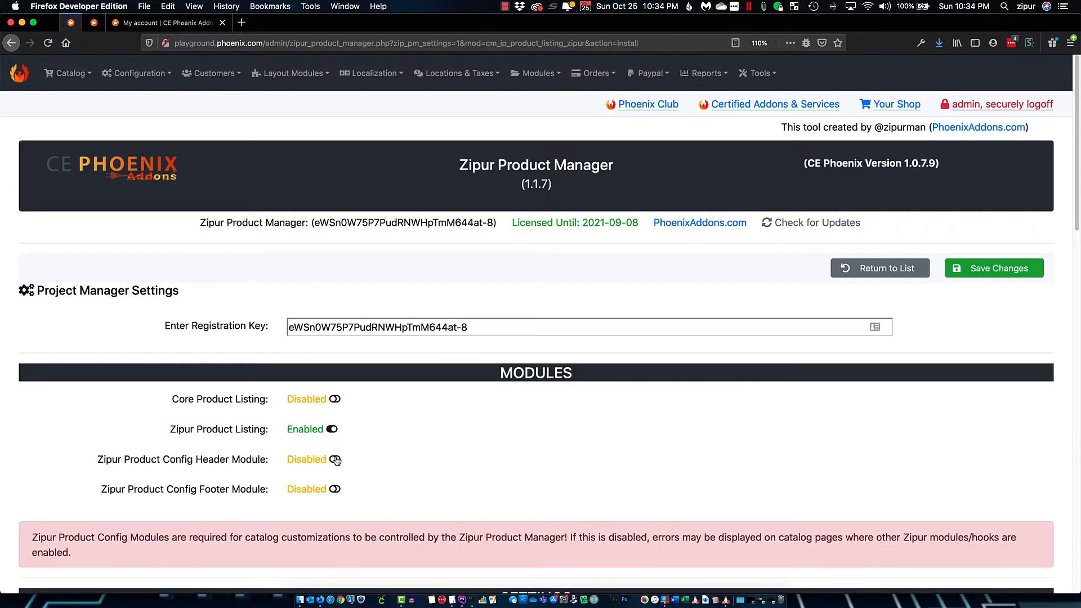
left_click(335, 460)
left_click(335, 490)
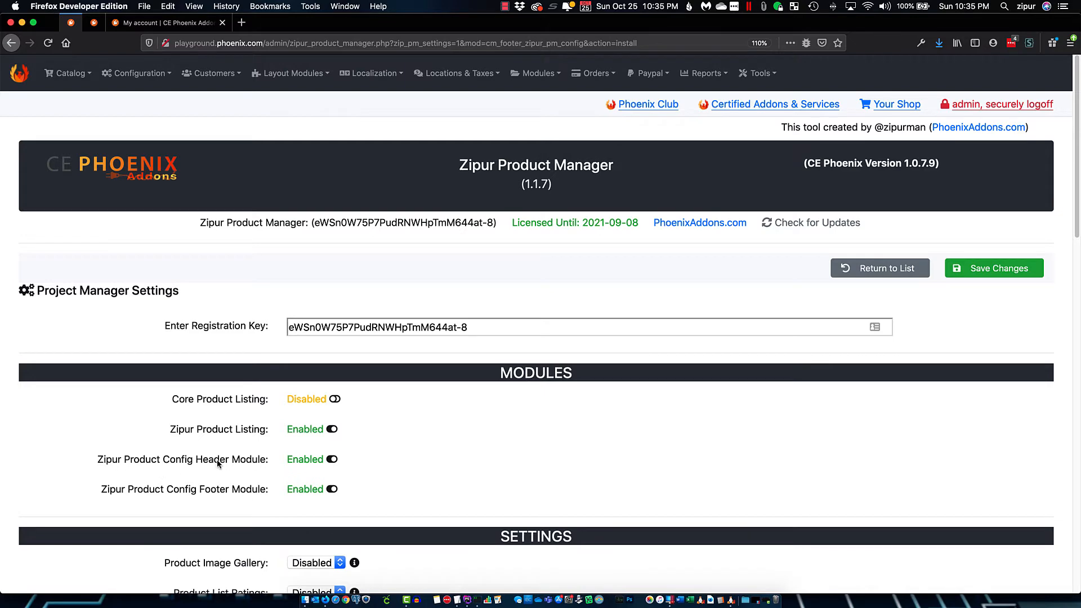
Set Search Manufacturer, Search Category and Search Product to Listing (slower)
scroll(259, 502, "down", 5)
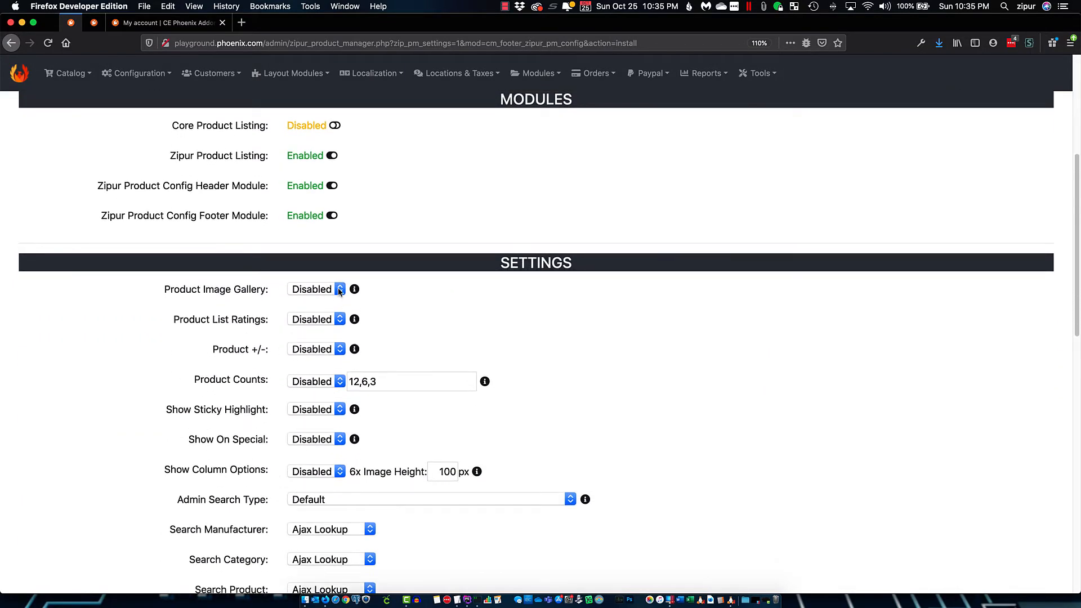
scroll(361, 389, "down", 5)
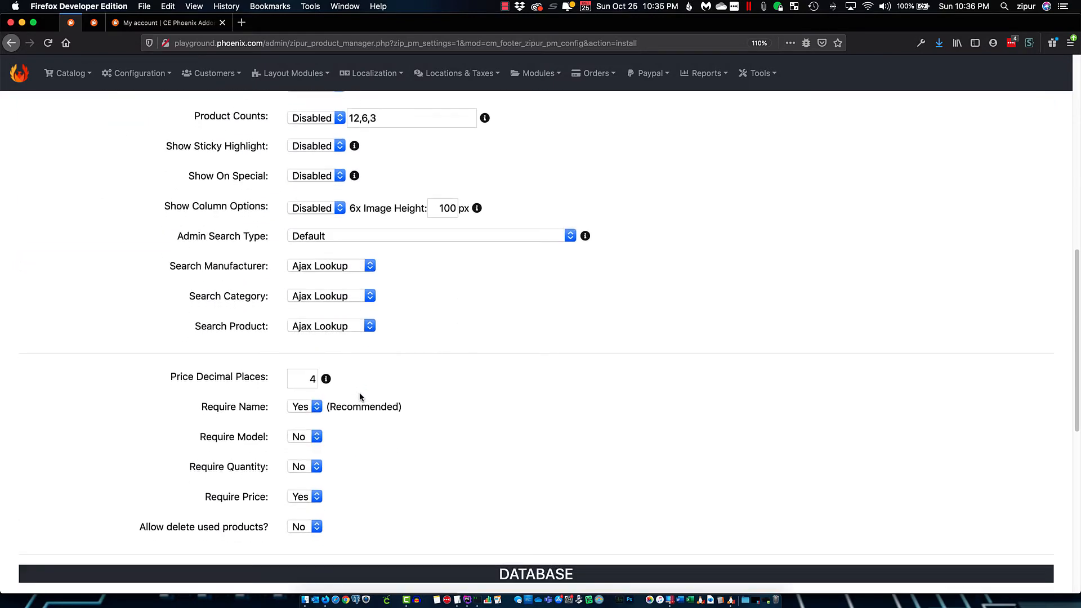
left_click(348, 273)
left_click(346, 280)
left_click(348, 297)
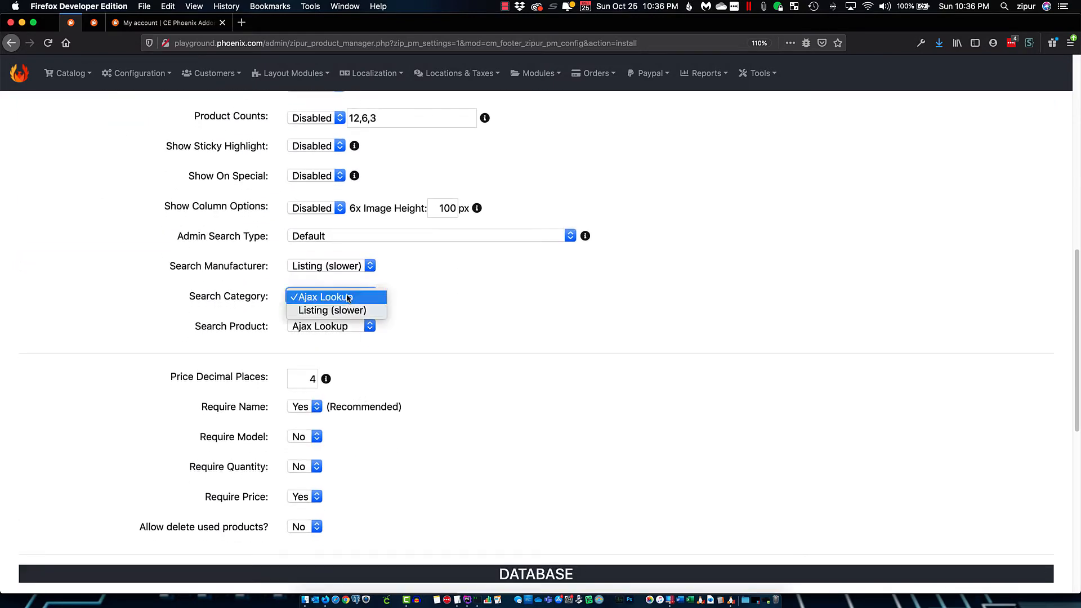
left_click(347, 311)
left_click(347, 326)
left_click(348, 340)
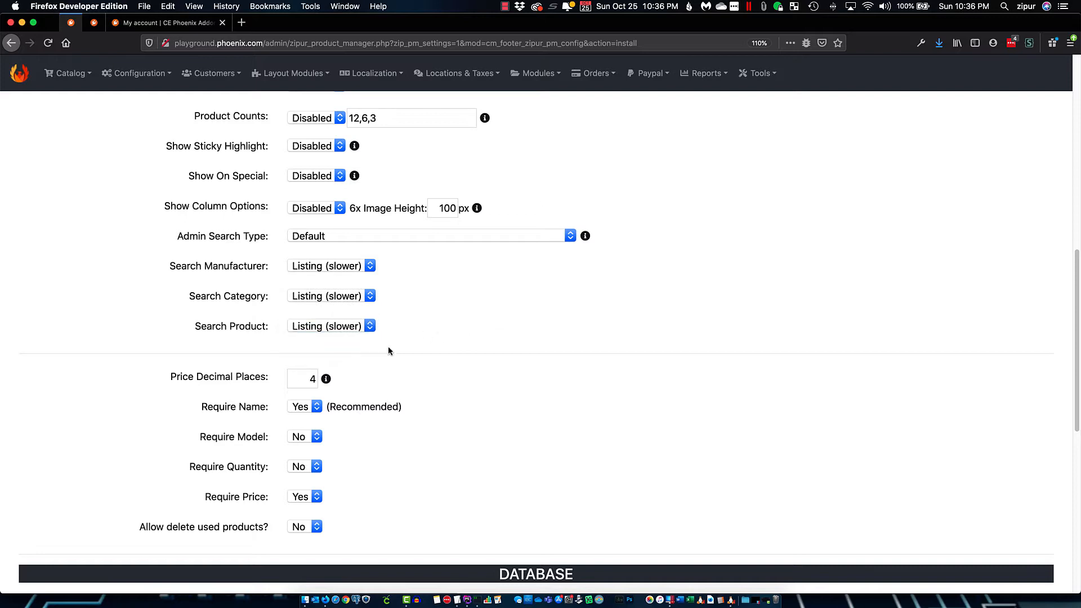
Try 0 and 2 as values for the Price Decimal Places setting
left_click(296, 379)
key("BackSpace")
type("0")
left_click(435, 362)
left_click(292, 379)
key("BackSpace")
type("2")
left_click(473, 353)
left_click(318, 379)
key("BackSpace")
type("0")
left_click(445, 354)
Set Price Decimal Places to 2 and save the settings
left_click(313, 383)
key("BackSpace")
type("2")
left_click(474, 351)
scroll(459, 454, "up", 1)
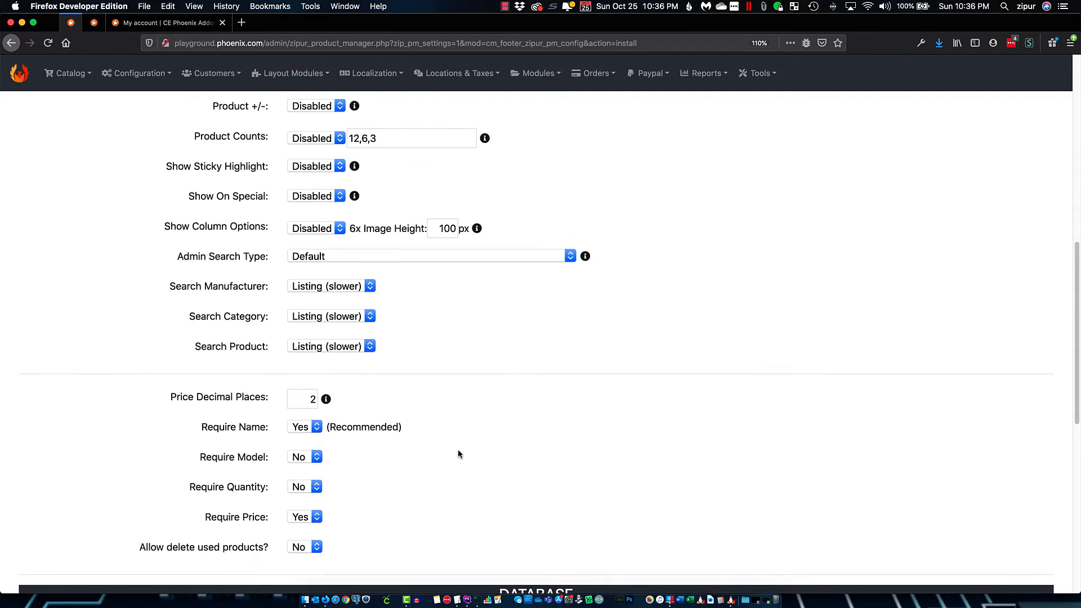
scroll(459, 454, "down", 2)
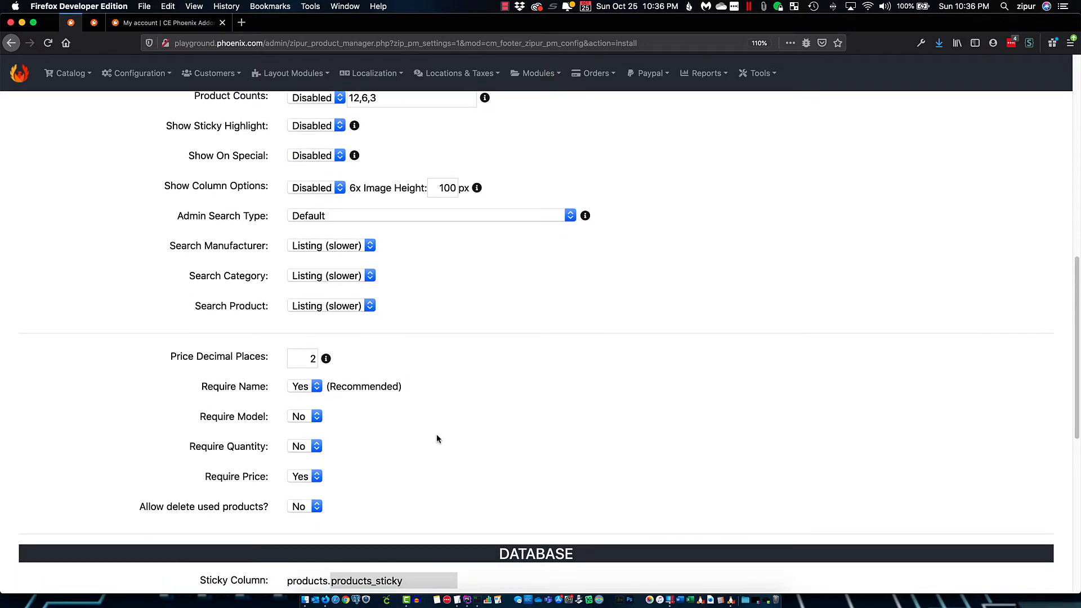
scroll(468, 435, "down", 5)
scroll(629, 447, "up", 15)
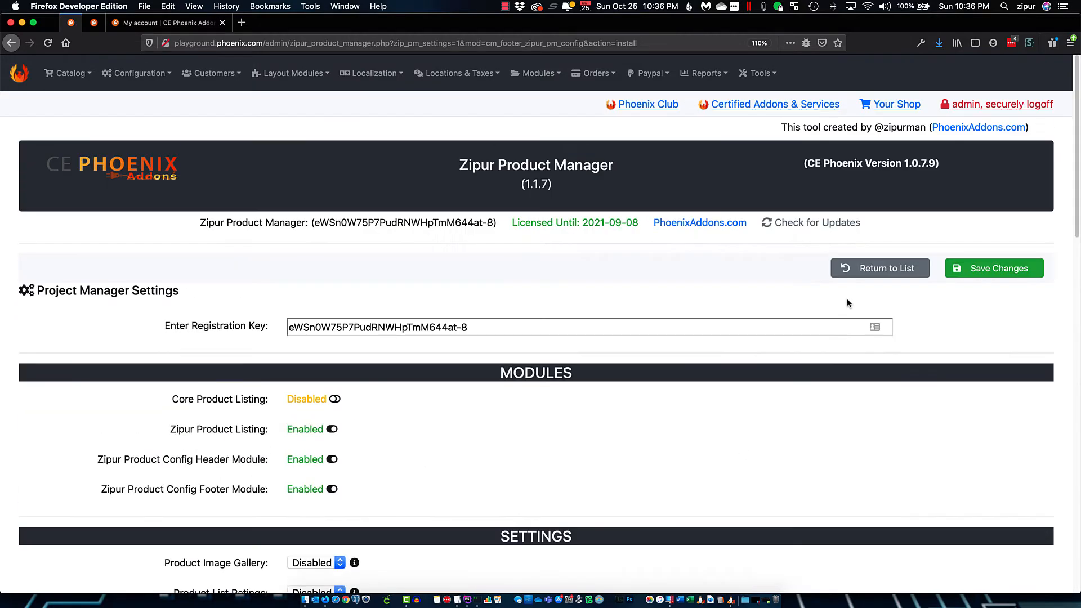
left_click(993, 273)
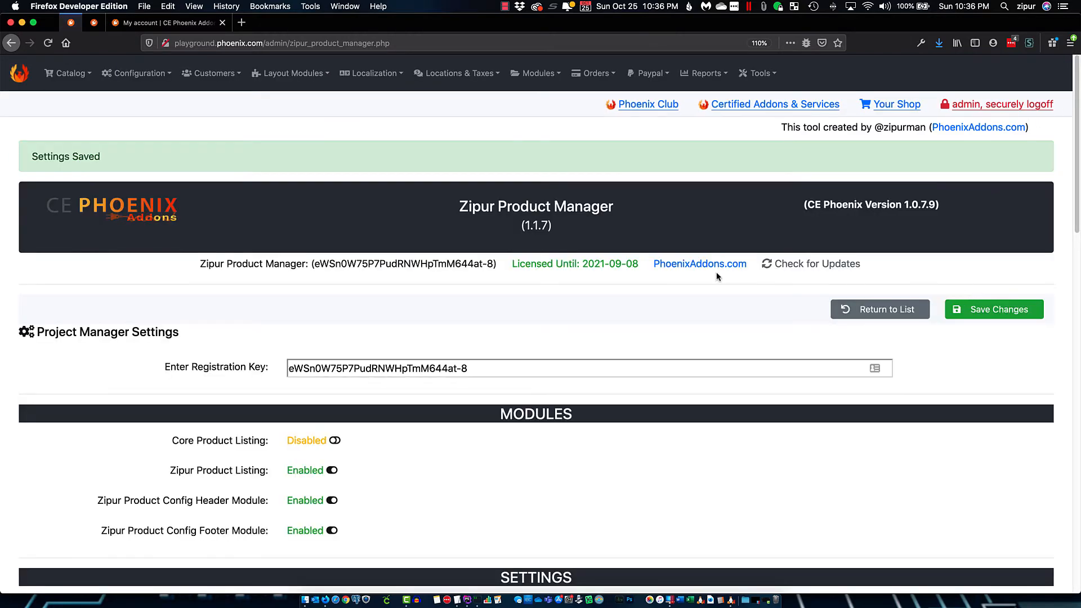
Return to the product list and filter it by the manufacturer Von Peacock
left_click(871, 302)
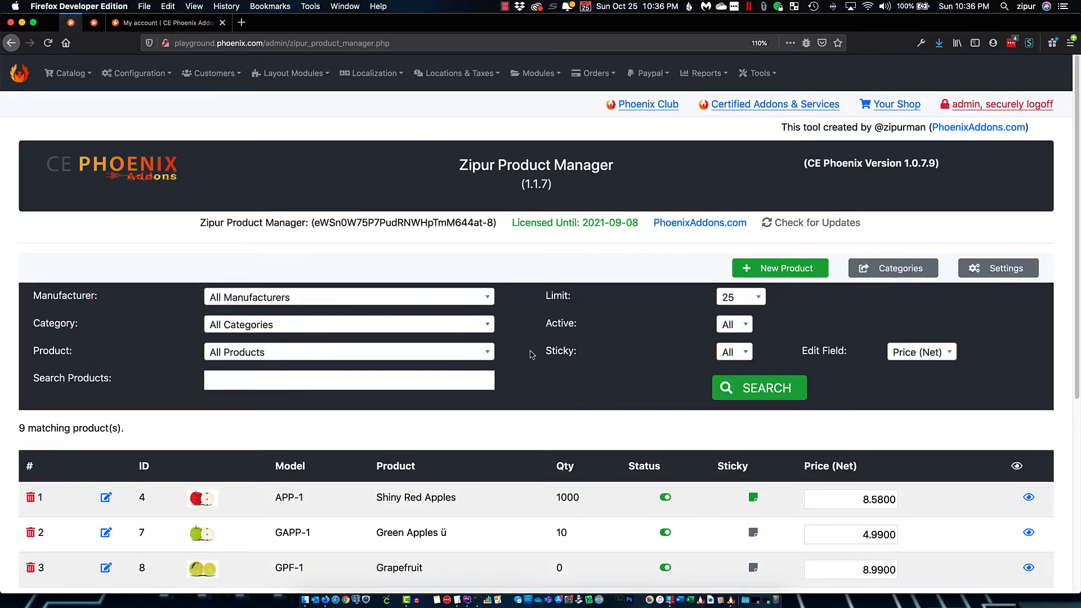
scroll(530, 355, "down", 3)
scroll(524, 356, "down", 1)
scroll(322, 165, "up", 1)
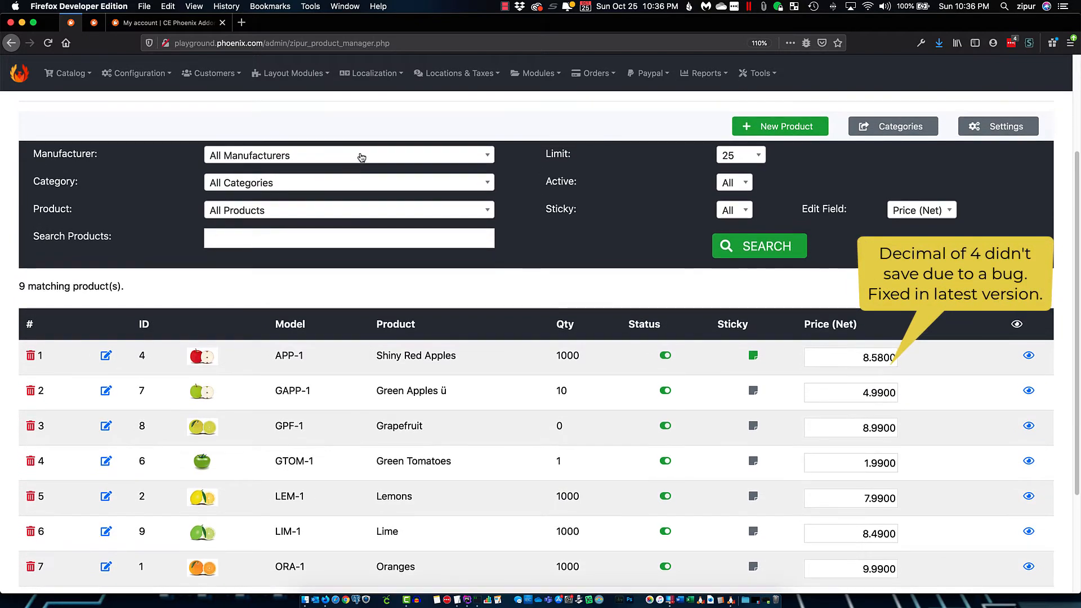
left_click(273, 156)
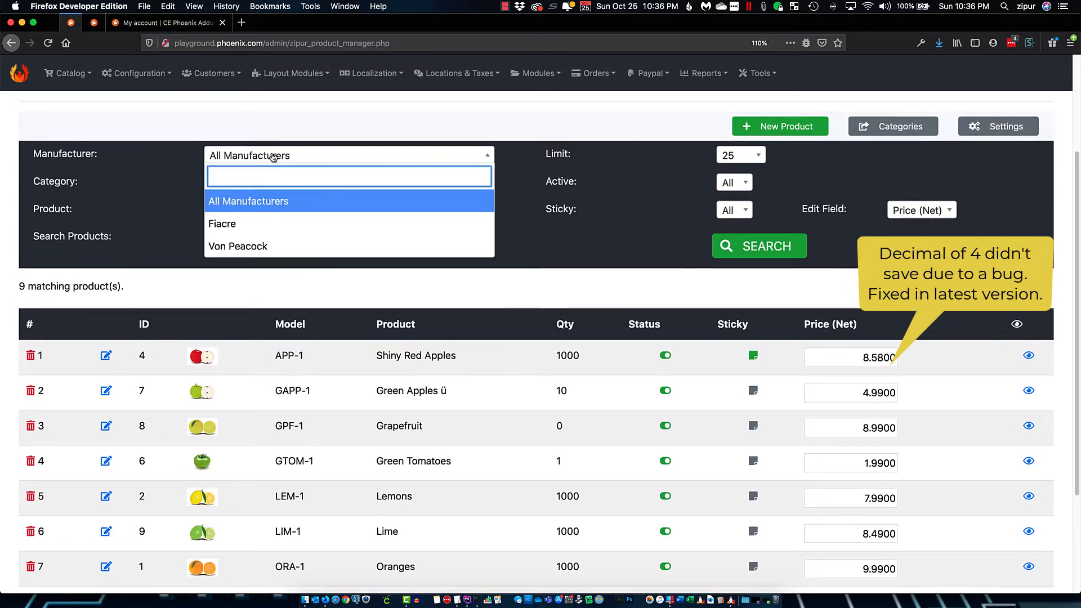
left_click(270, 246)
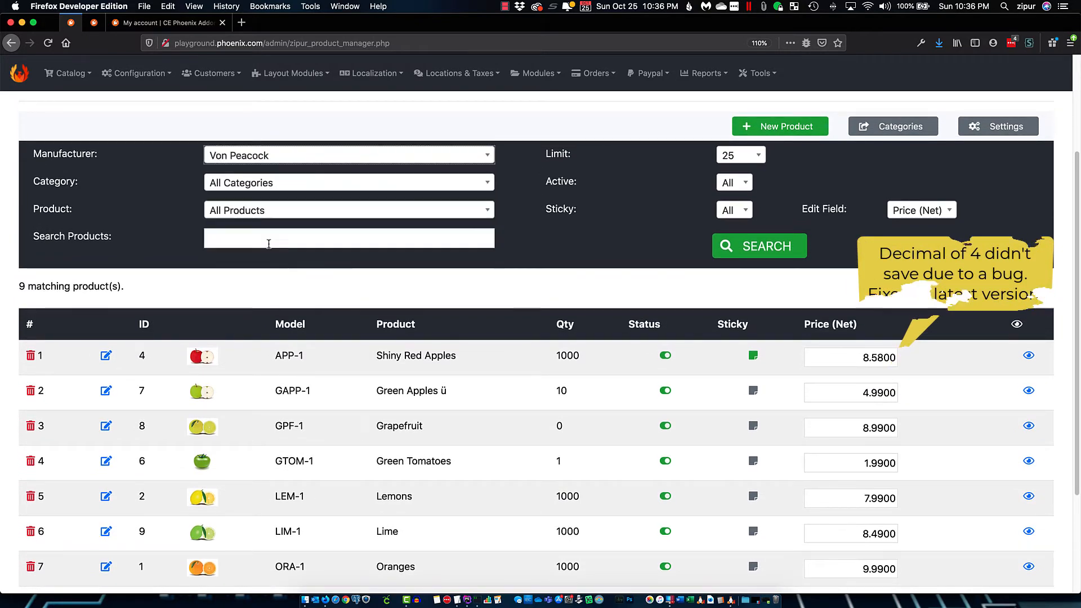
left_click(768, 255)
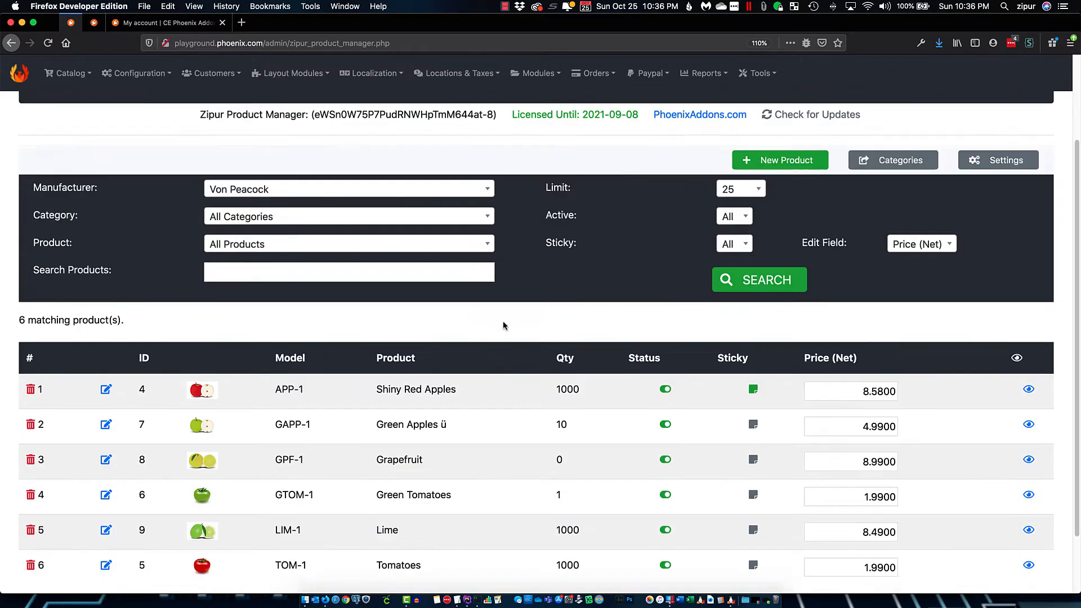
scroll(503, 325, "down", 3)
scroll(503, 325, "up", 6)
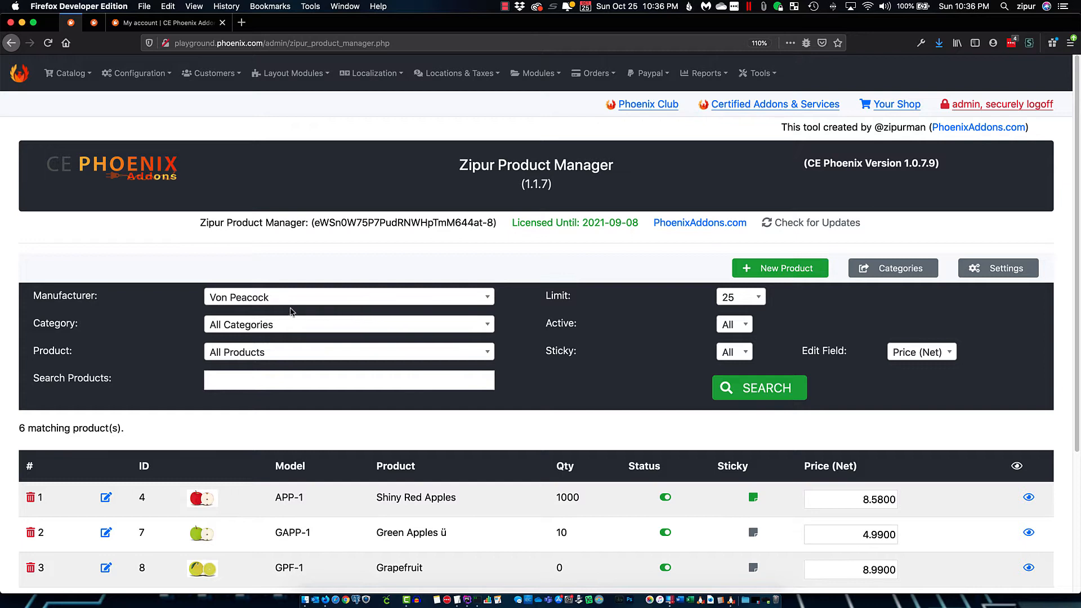
Narrow the product search to the category Fruit - Apples & Pears
left_click(272, 325)
left_click(253, 389)
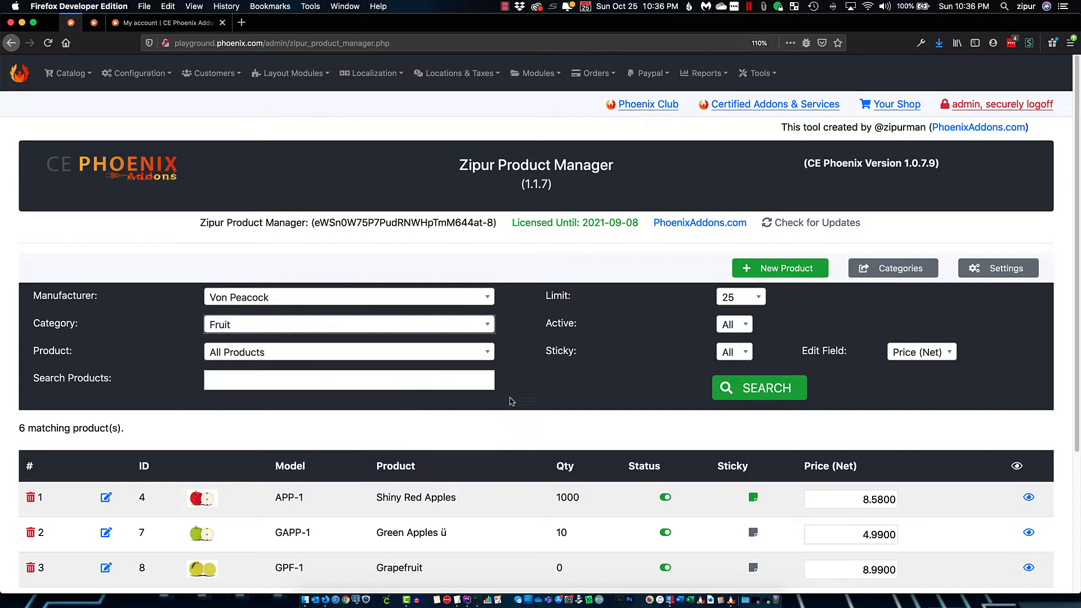
left_click(220, 330)
left_click(236, 414)
left_click(729, 389)
scroll(507, 318, "down", 1)
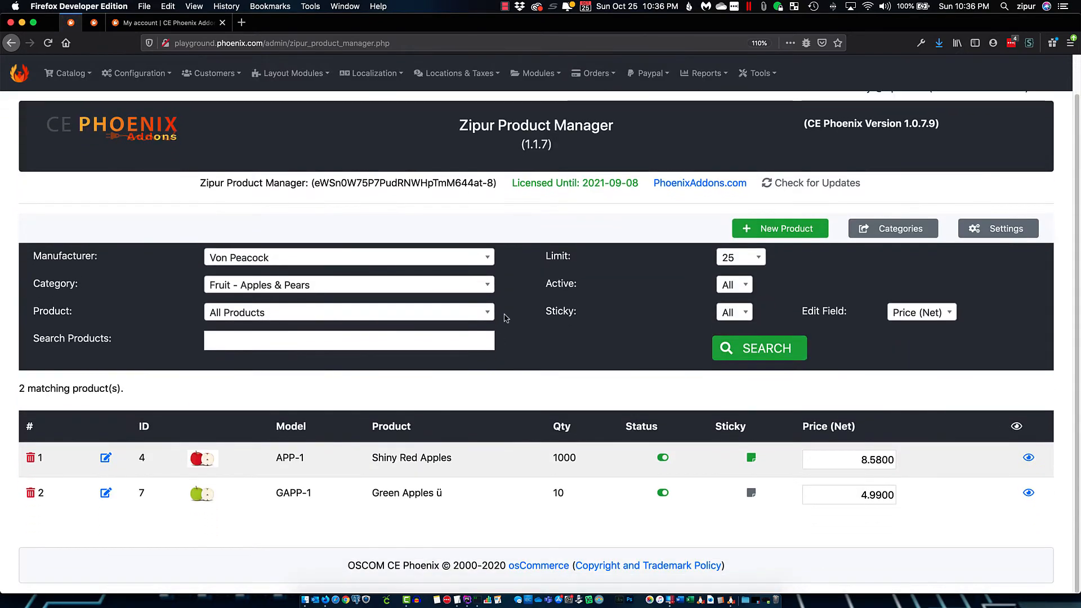
Widen the search to All Manufacturers while keeping the Apples & Pears category
left_click(332, 259)
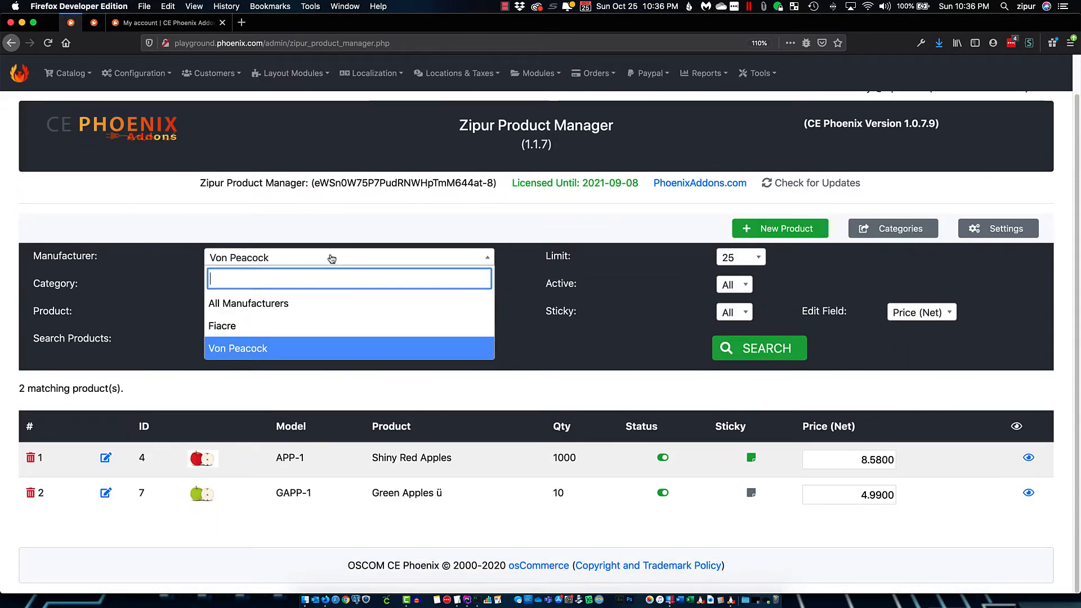
left_click(292, 304)
left_click(755, 348)
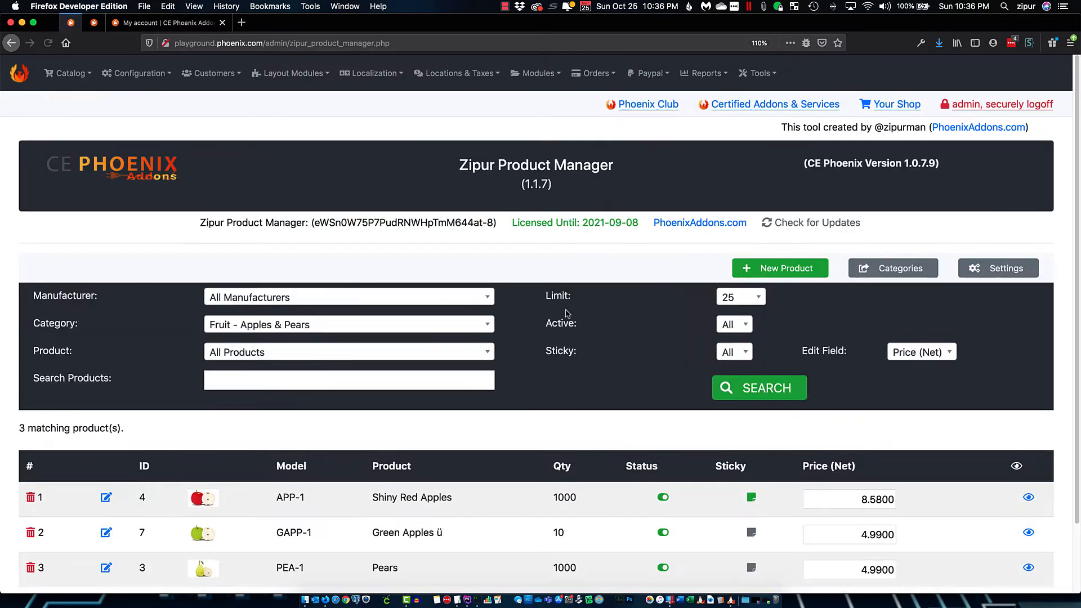
Reset the category filter to All Categories and search the products for "green"
scroll(567, 314, "down", 2)
left_click(312, 251)
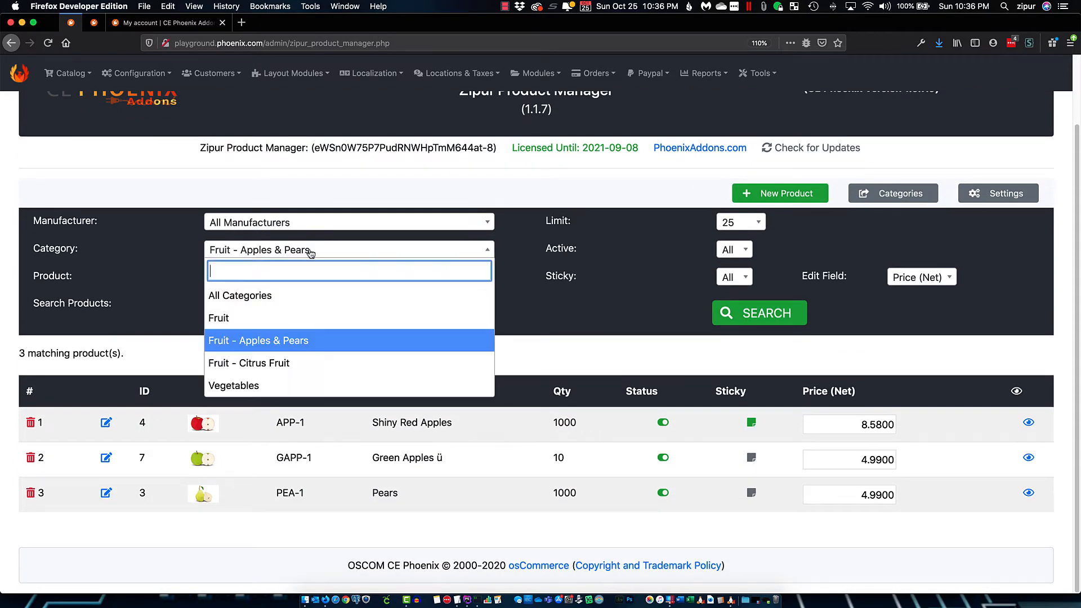
left_click(326, 295)
left_click(256, 305)
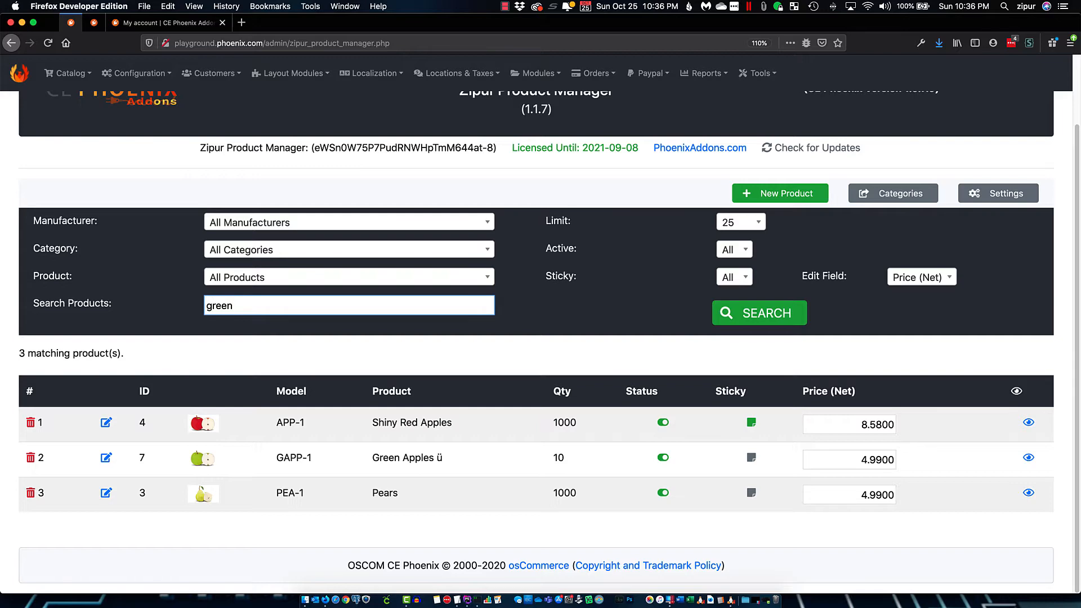
key("Return")
scroll(265, 259, "down", 1)
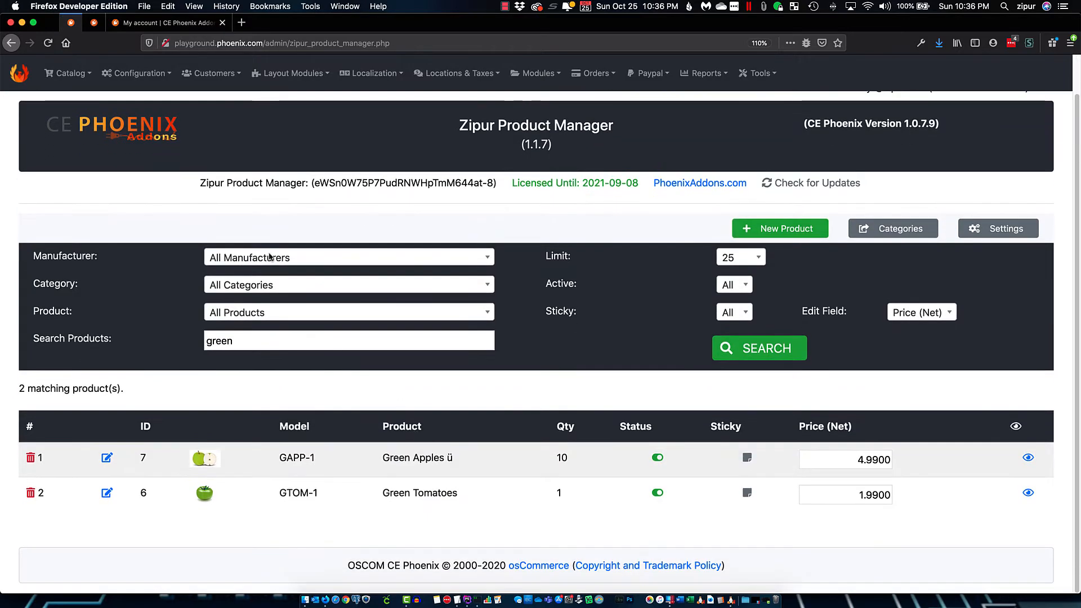
Open the Categories/Products page, go back to the Zipur Product Manager and check whether the search filters are kept
scroll(269, 258, "up", 1)
left_click(79, 74)
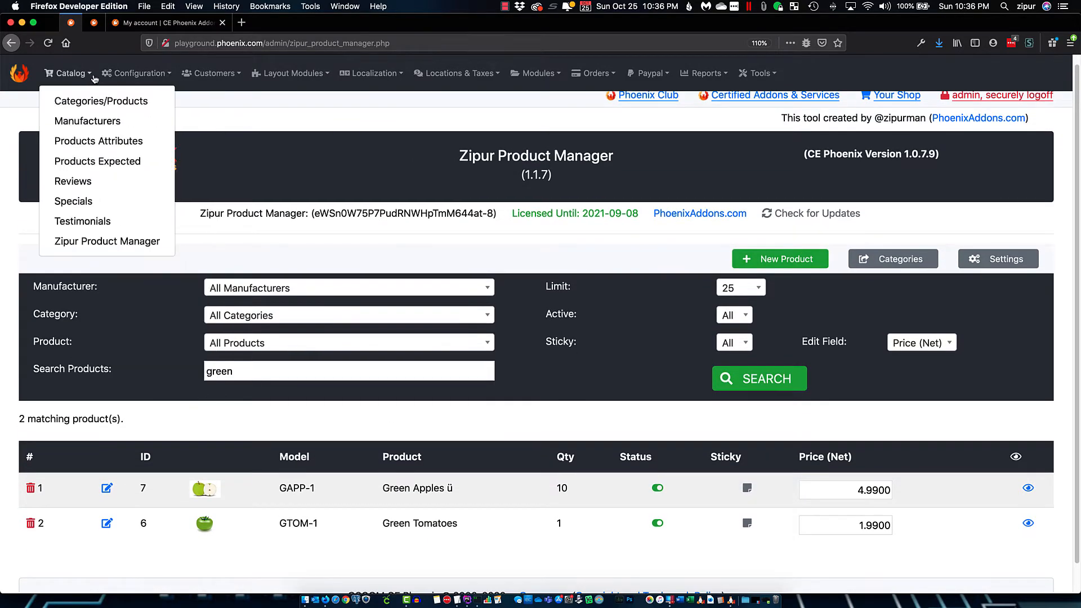
left_click(79, 102)
left_click(90, 241)
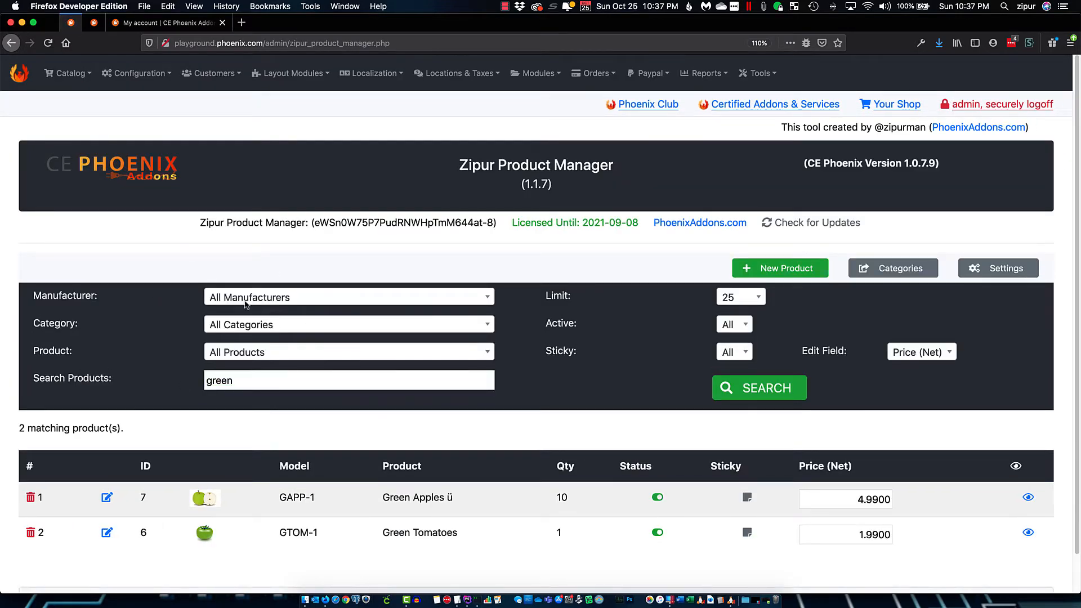
scroll(513, 532, "down", 2)
scroll(513, 532, "up", 2)
Clear the product search text and run the search again to list all products
double_click(228, 382)
key("BackSpace")
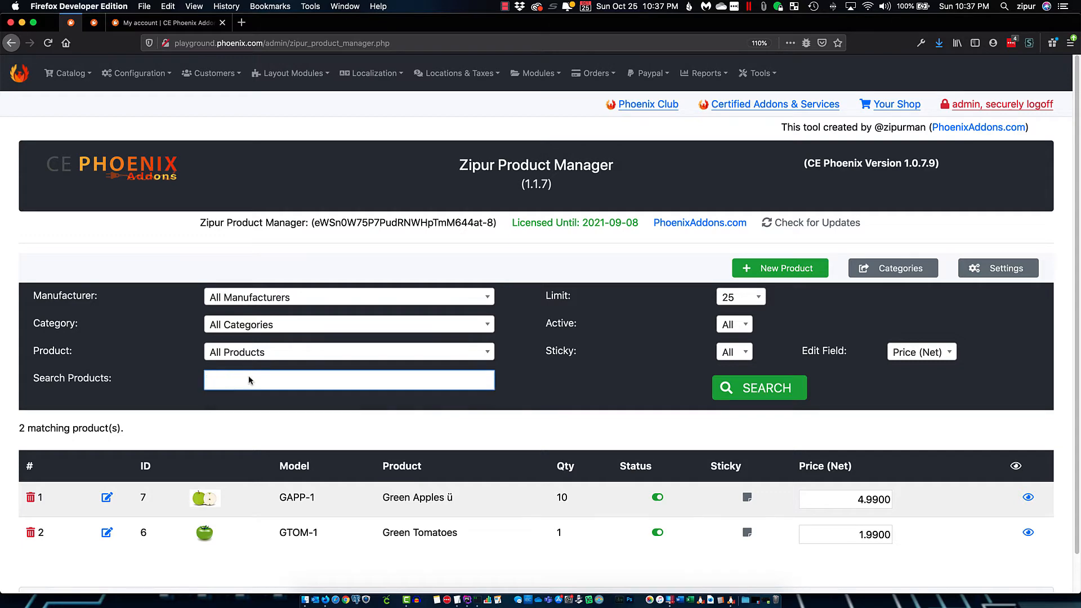
left_click(625, 304)
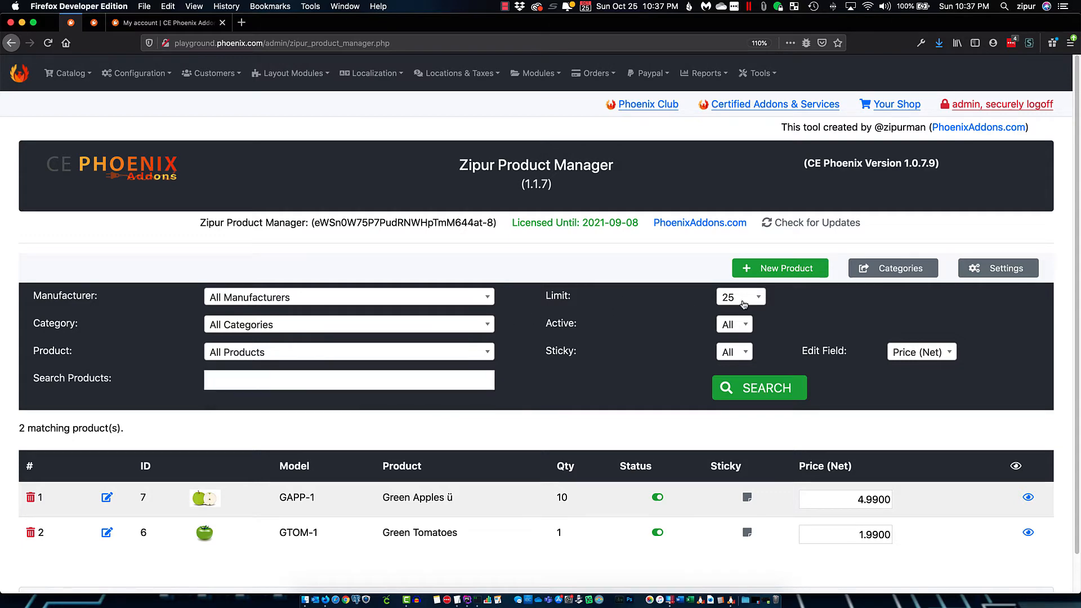
left_click(783, 388)
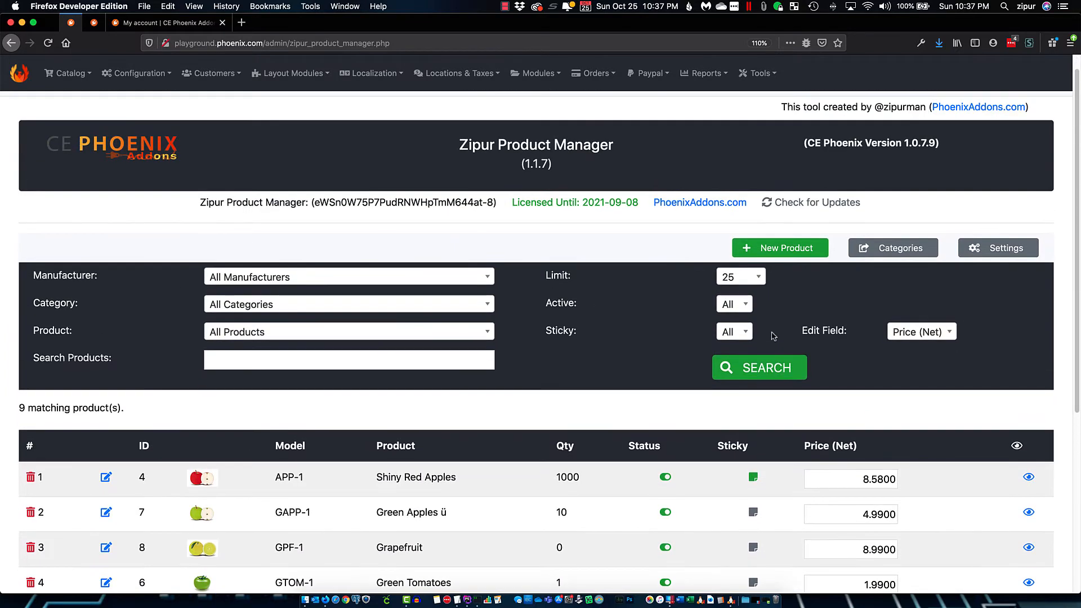
Limit the product list to 5 per page, run the search, and page forward and back through the results
key("super+minus")
key("super+minus")
key("super+minus")
scroll(671, 383, "down", 1)
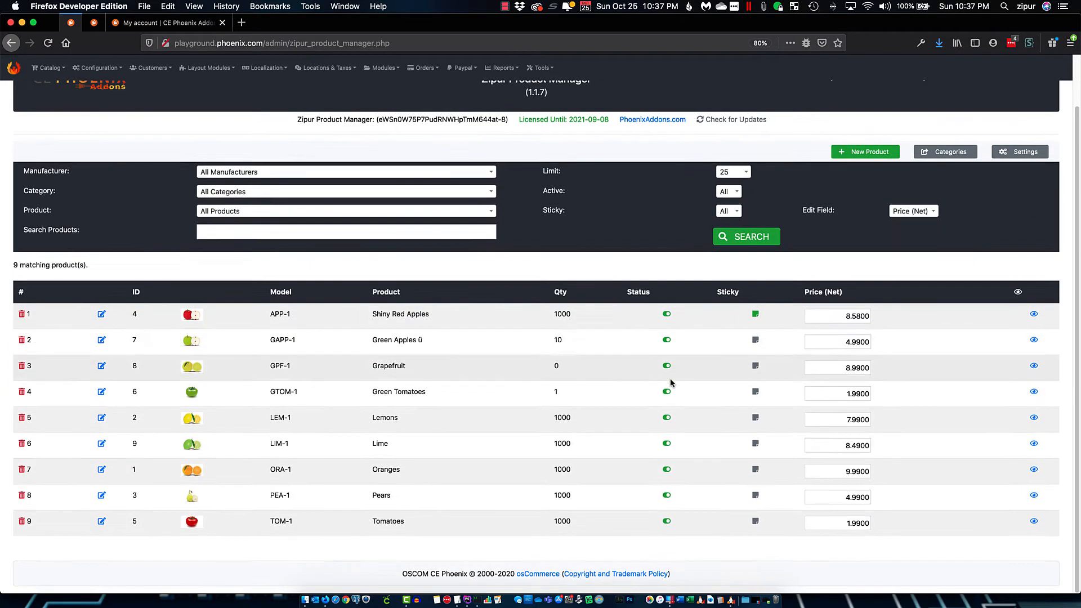
scroll(671, 383, "up", 1)
left_click(733, 226)
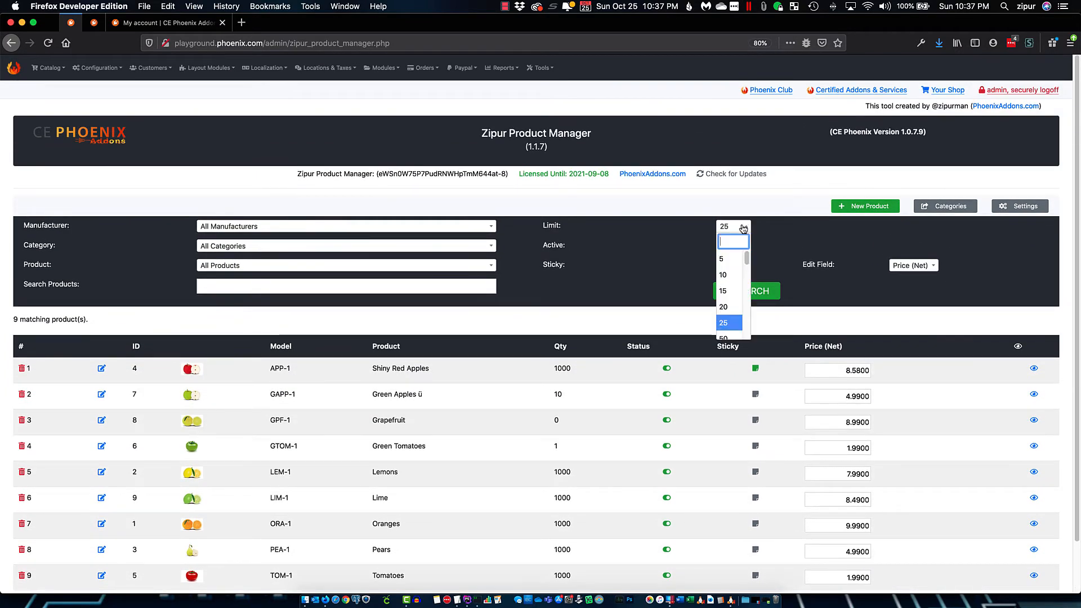
left_click(733, 259)
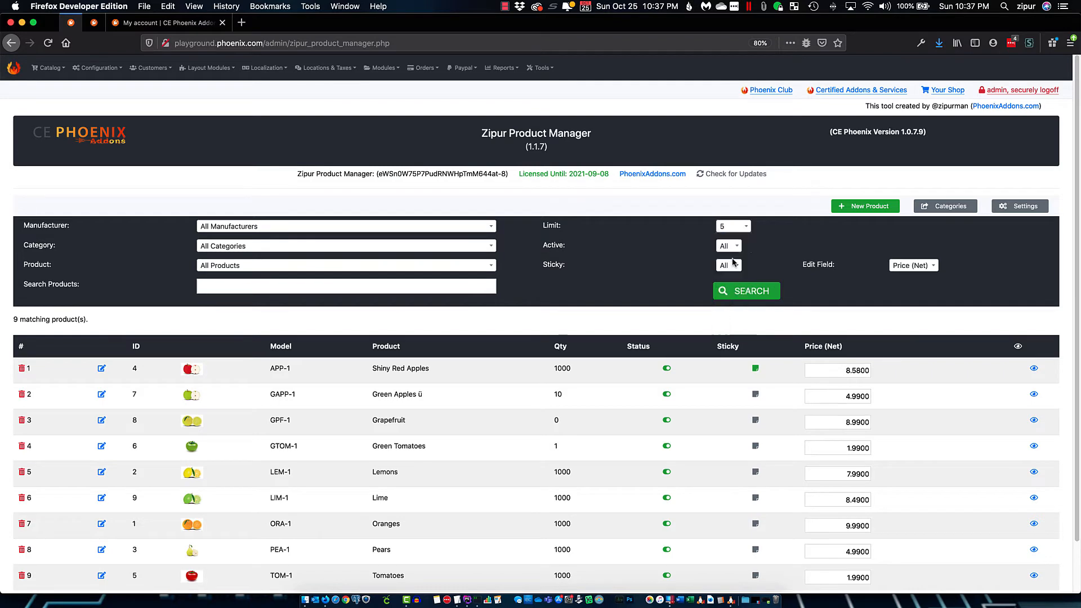
left_click(751, 296)
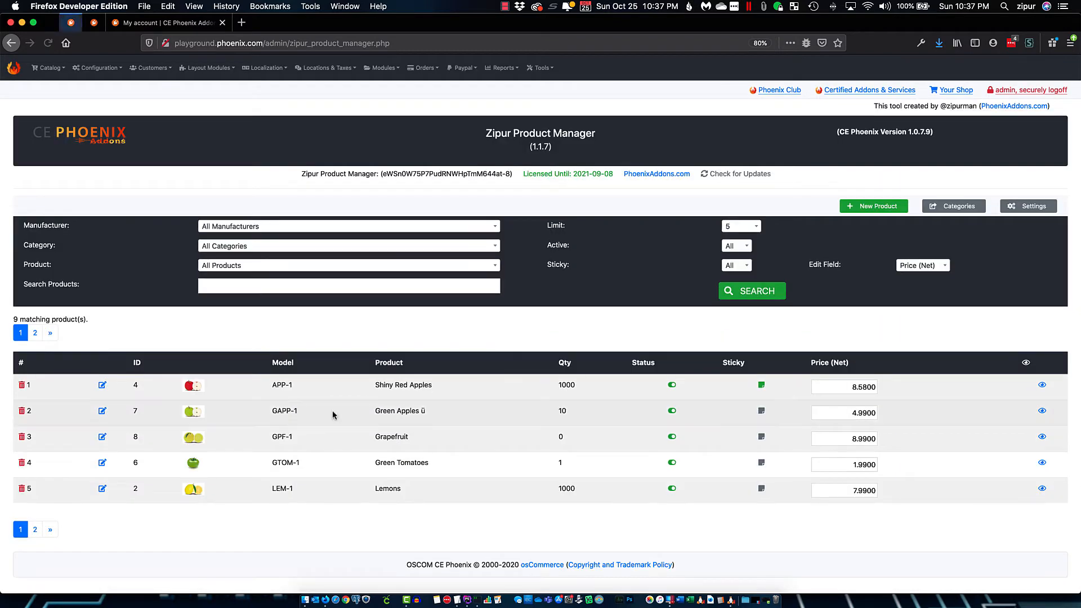
left_click(33, 531)
left_click(36, 503)
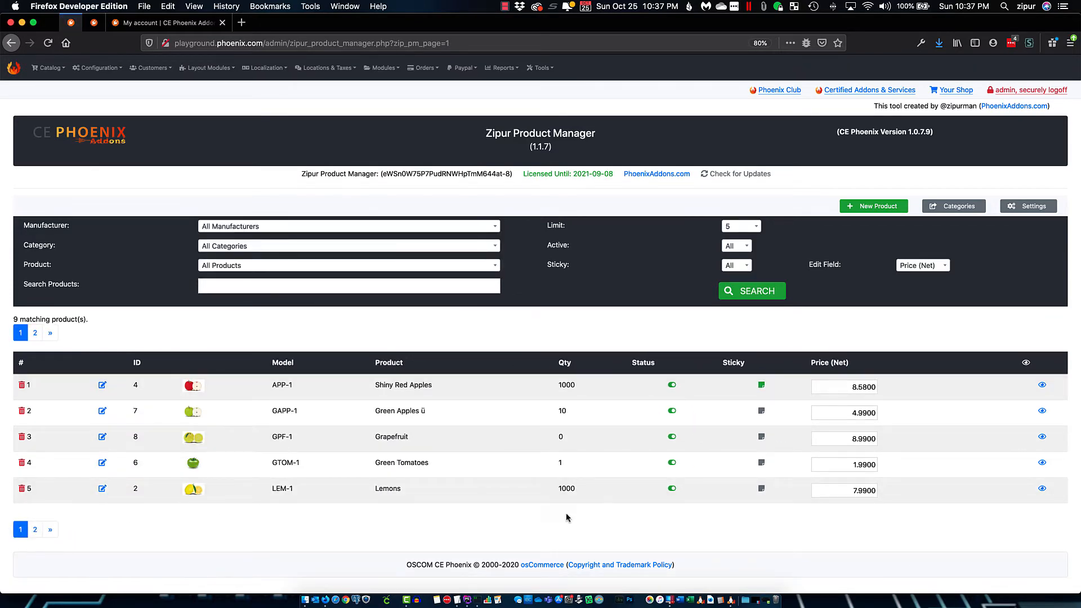
Raise the product list limit to 25 and run the search again
left_click(727, 225)
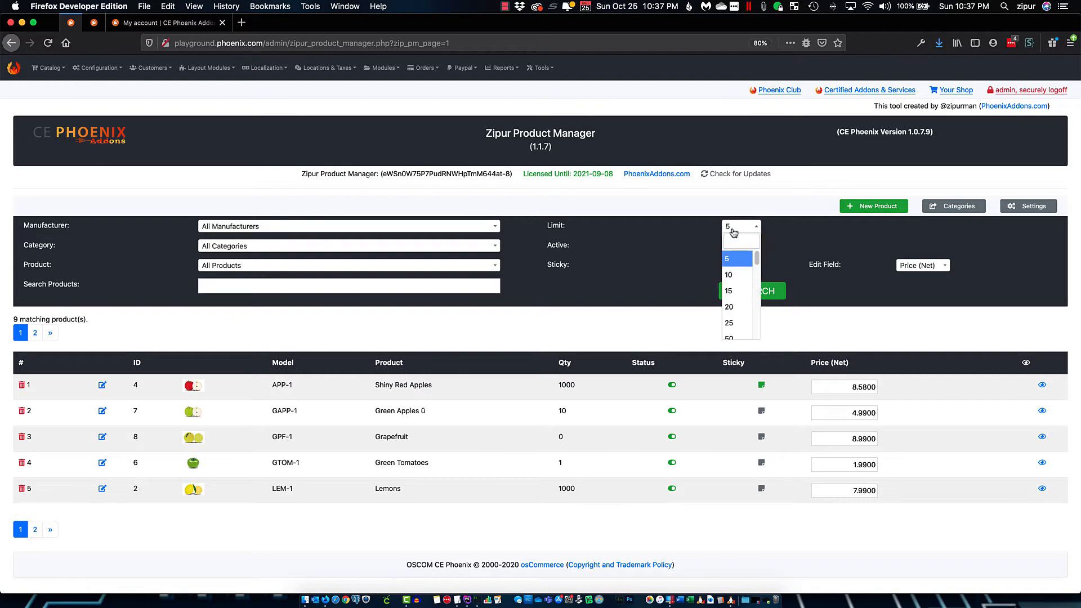
left_click(736, 322)
left_click(765, 293)
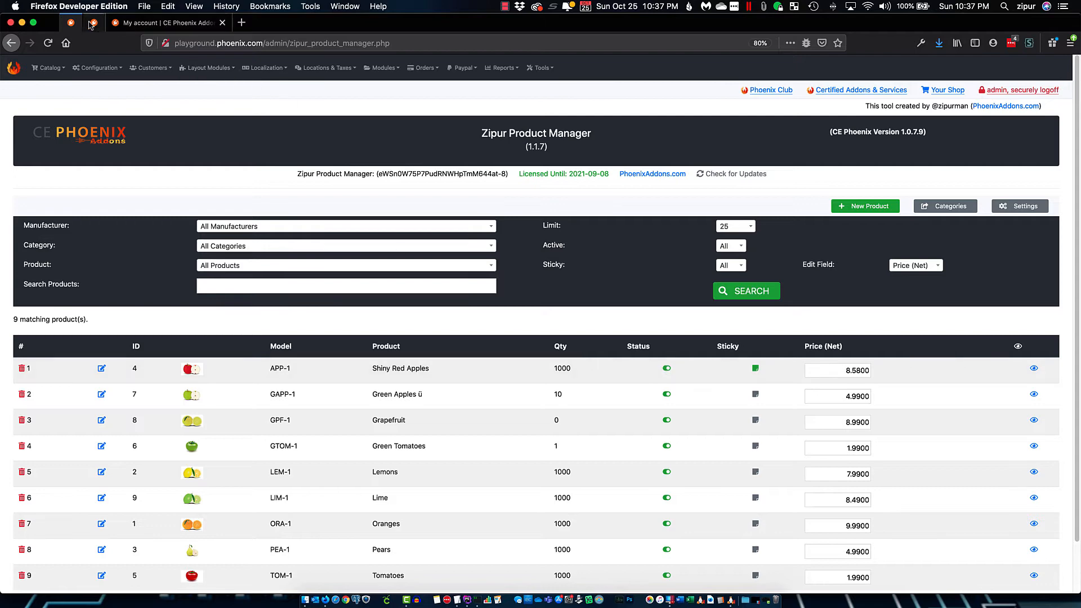
Close the storefront's My account page and refresh the Apples & Pears category page
right_click(140, 23)
key("Escape")
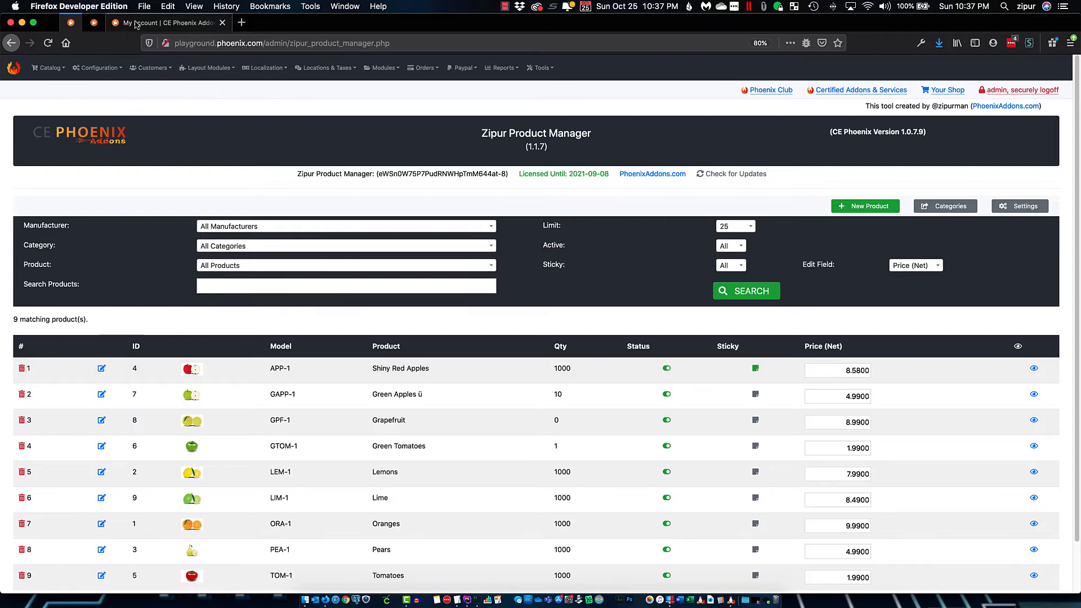
left_click(221, 23)
left_click(94, 22)
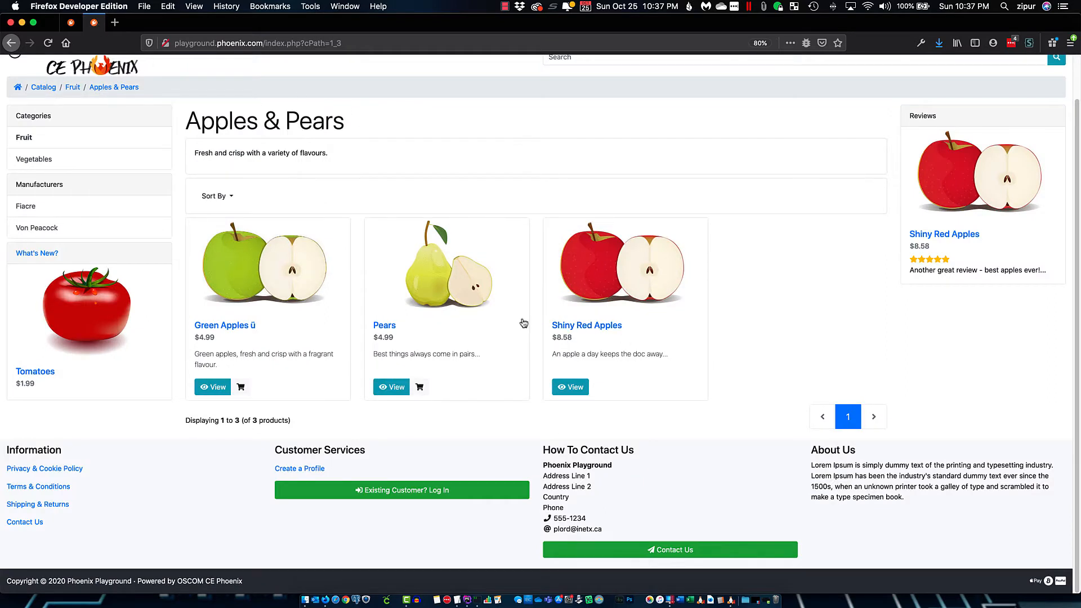
left_click(48, 43)
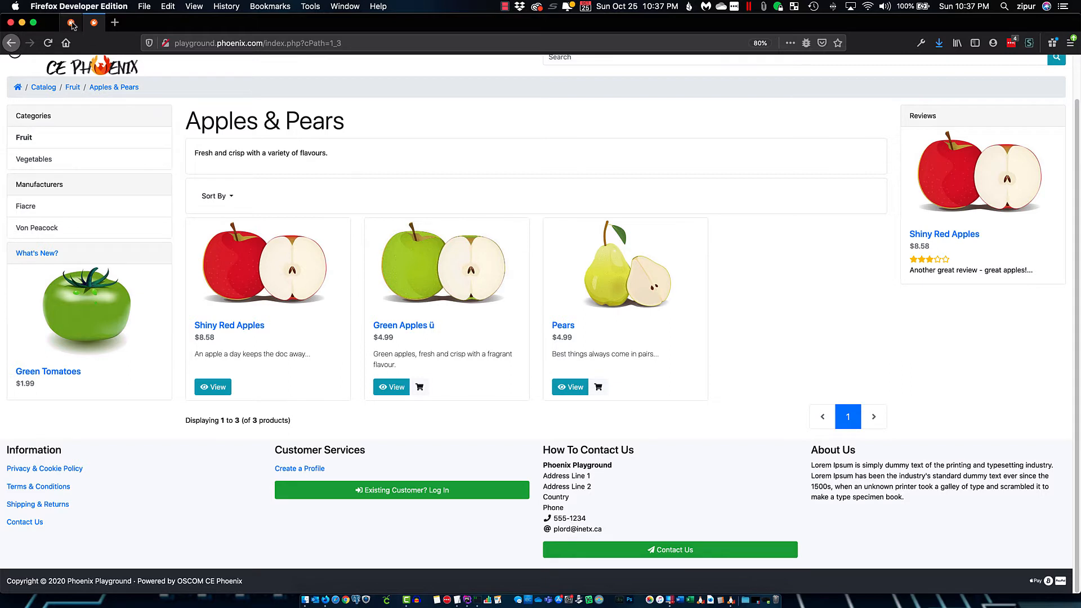
left_click(48, 43)
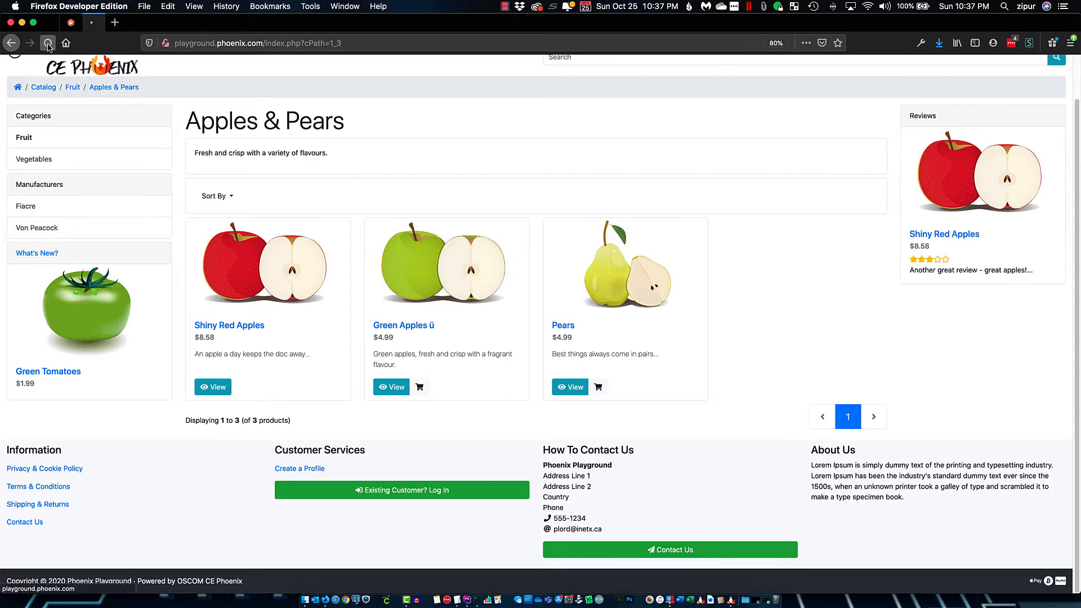
Disable the Shiny Red Apples product in the Product Manager and refresh the storefront's Apples & Pears page to check it
left_click(70, 22)
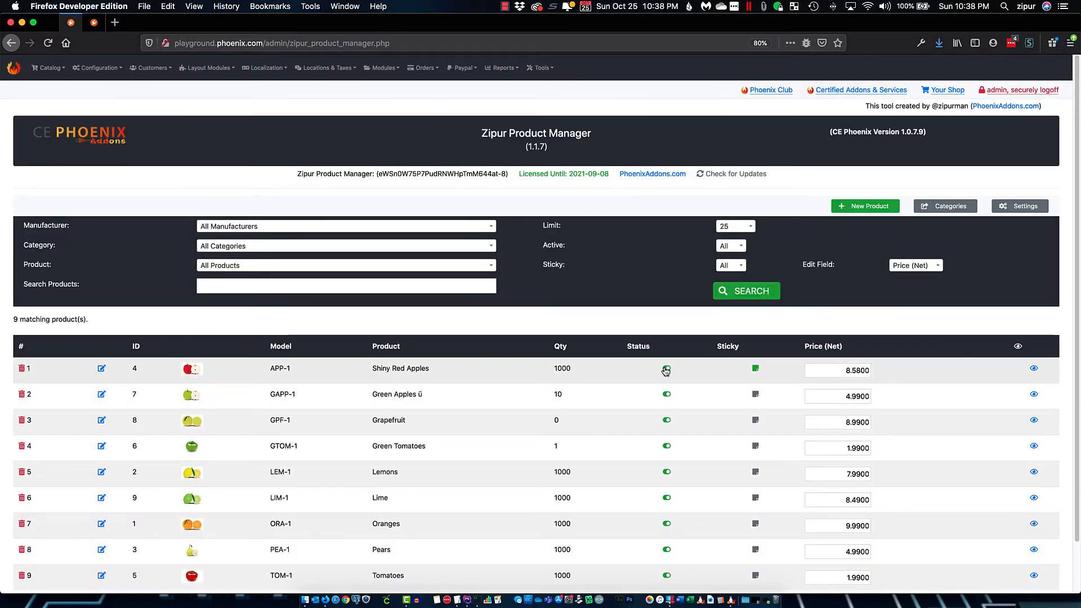
left_click(94, 22)
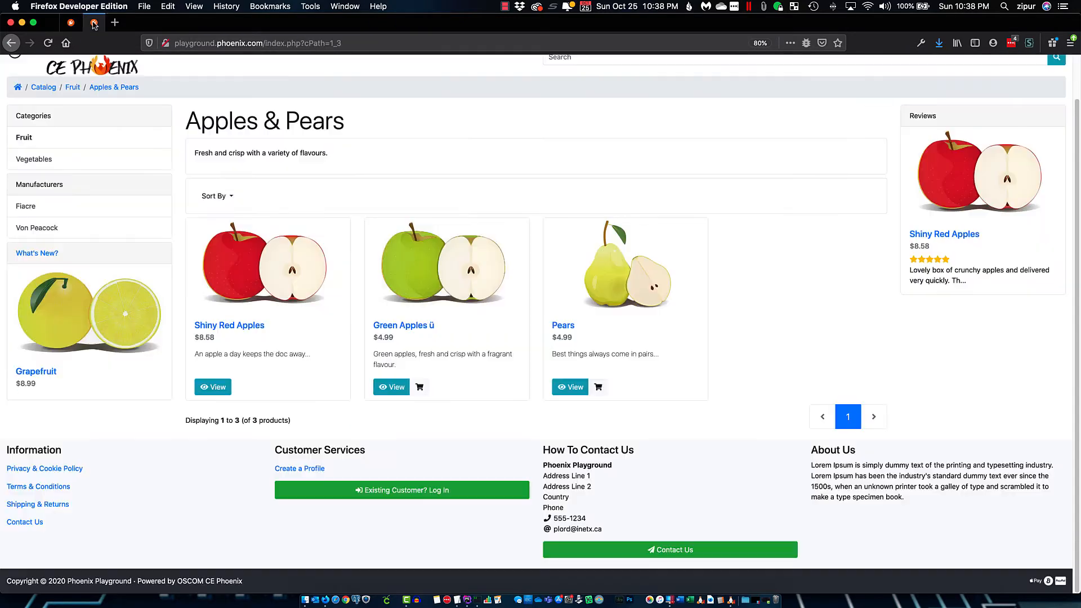
left_click(48, 43)
Toggle the status of Shiny Red Apples, leaving it disabled, and also disable Green Apples ü and Grapefruit
left_click(71, 22)
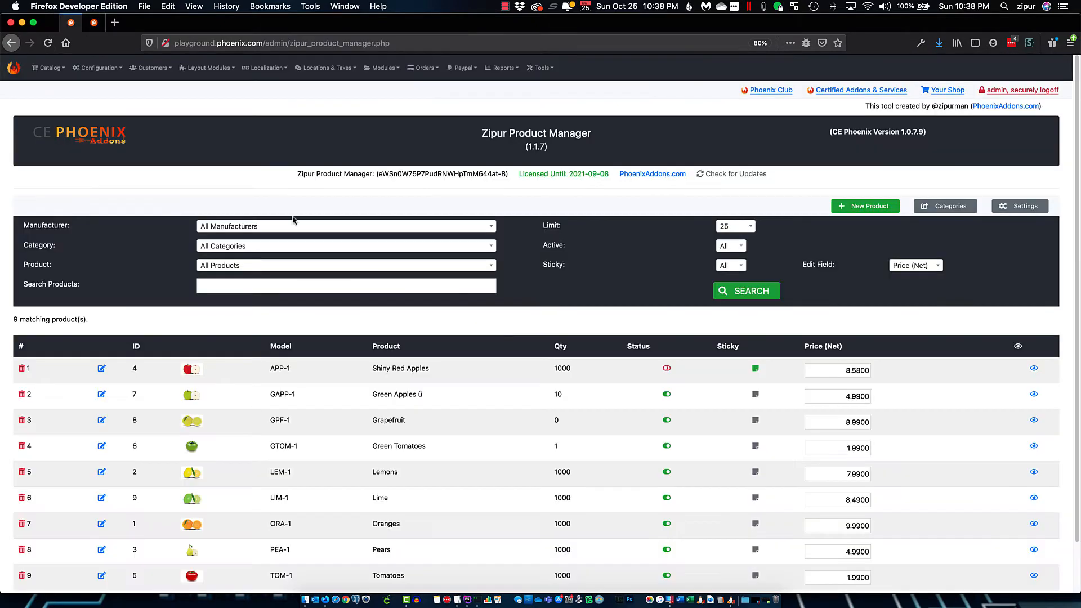
left_click(666, 370)
left_click(667, 371)
left_click(673, 373)
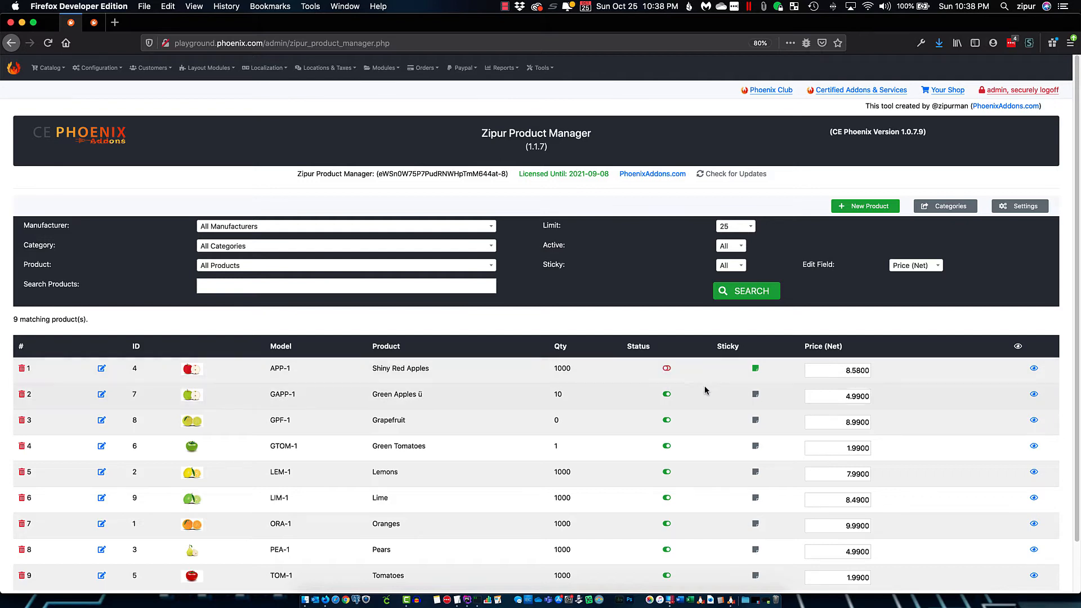
left_click(669, 396)
left_click(668, 421)
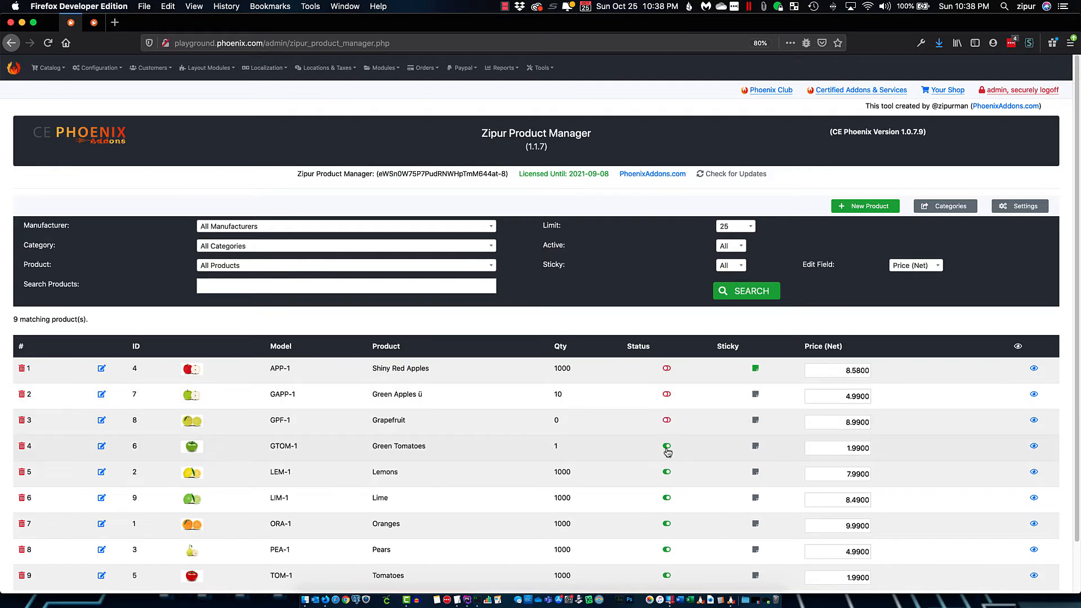
Re-enable Grapefruit, Green Apples ü and Shiny Red Apples, and refresh the storefront's Apples & Pears page
left_click(668, 422)
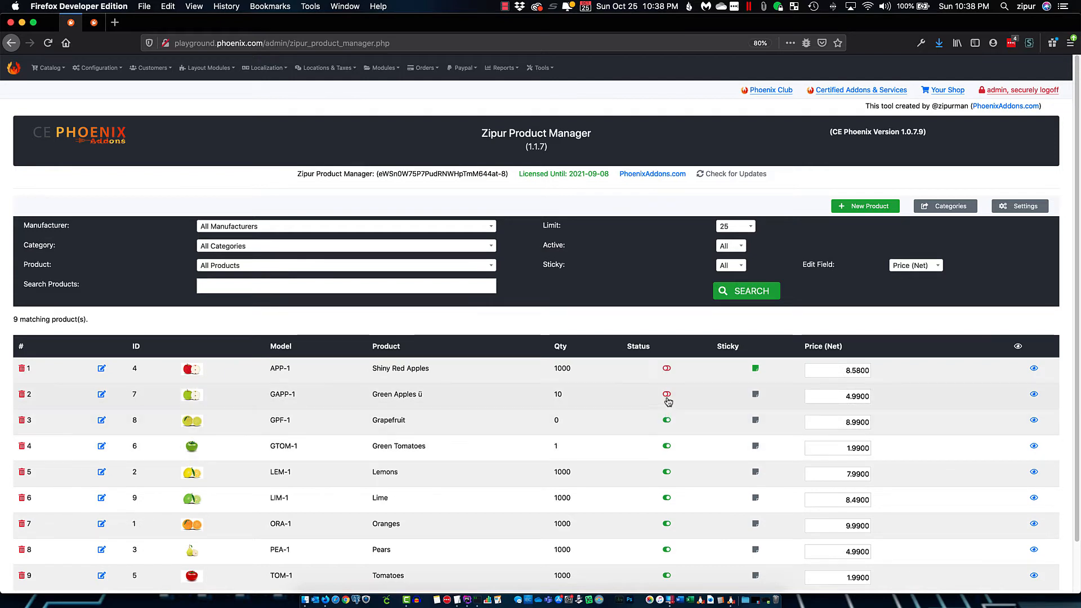
left_click(668, 398)
left_click(665, 370)
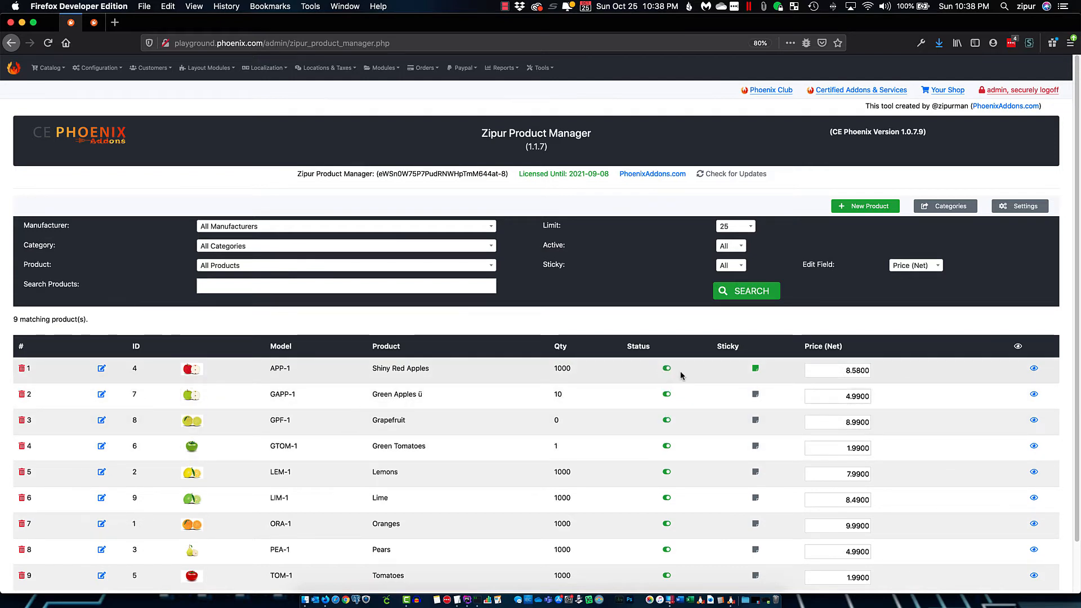
left_click(93, 23)
left_click(49, 42)
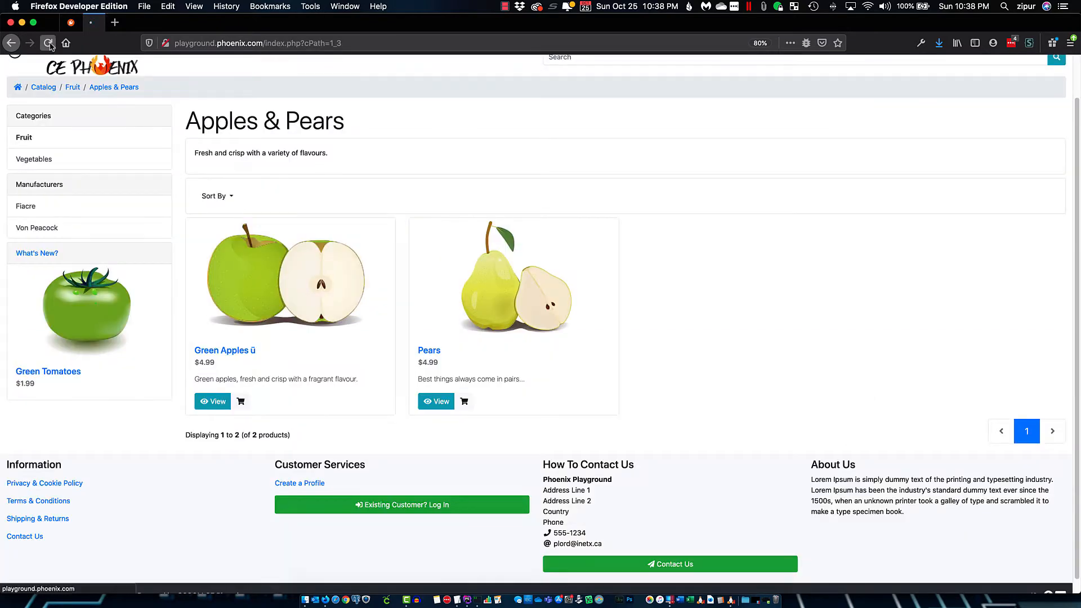
Remove the sticky mark from Shiny Red Apples, and enable Show Sticky Highlight in the Product Manager settings and save
left_click(70, 23)
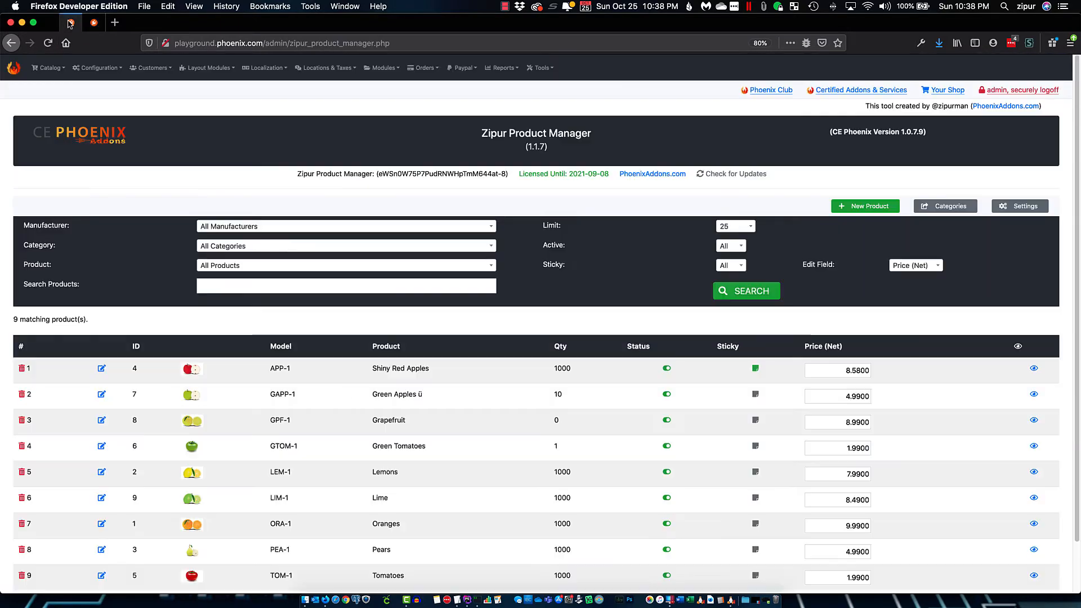
left_click(755, 370)
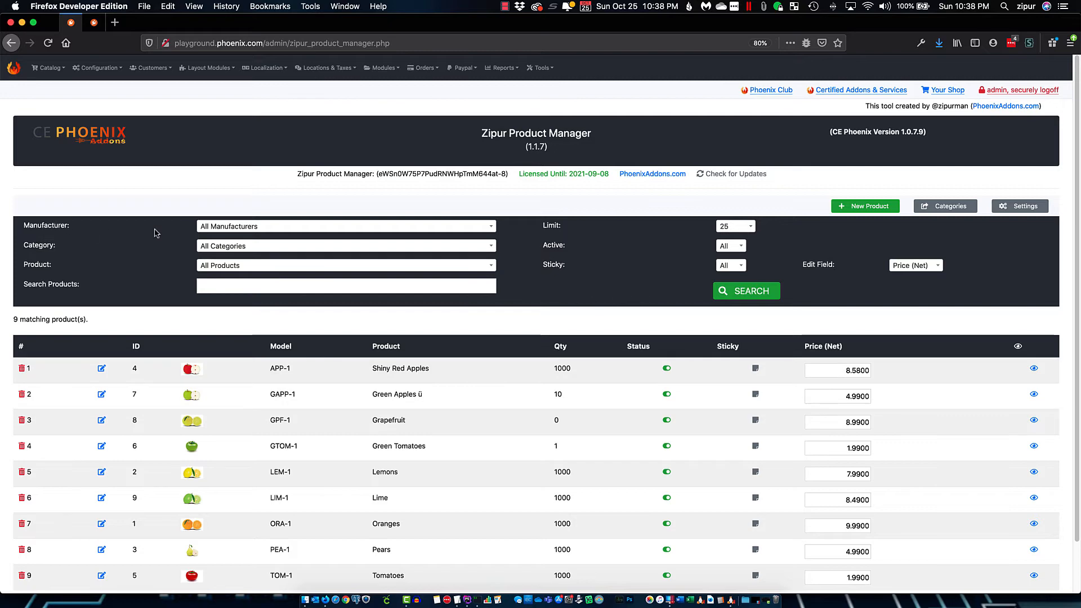
left_click(1021, 205)
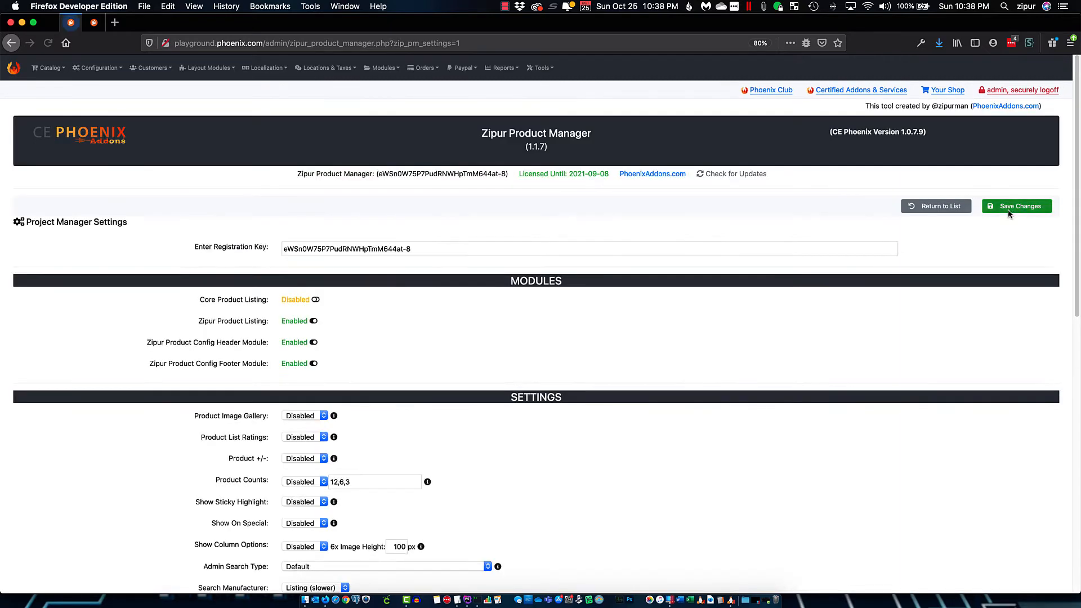
scroll(413, 376, "down", 2)
scroll(228, 373, "down", 2)
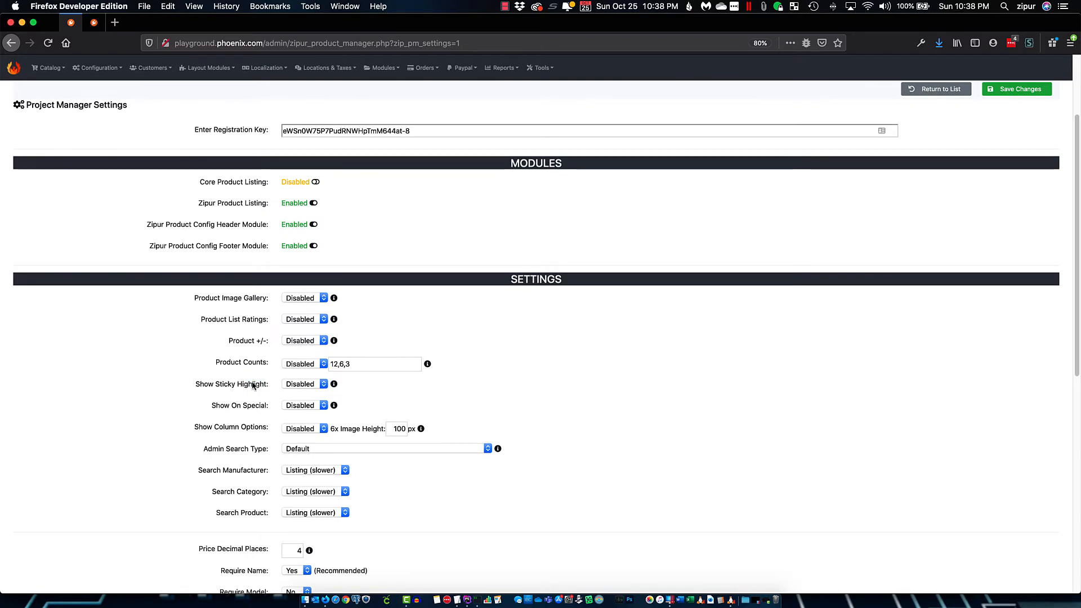
left_click(310, 386)
left_click(306, 394)
scroll(842, 301, "up", 4)
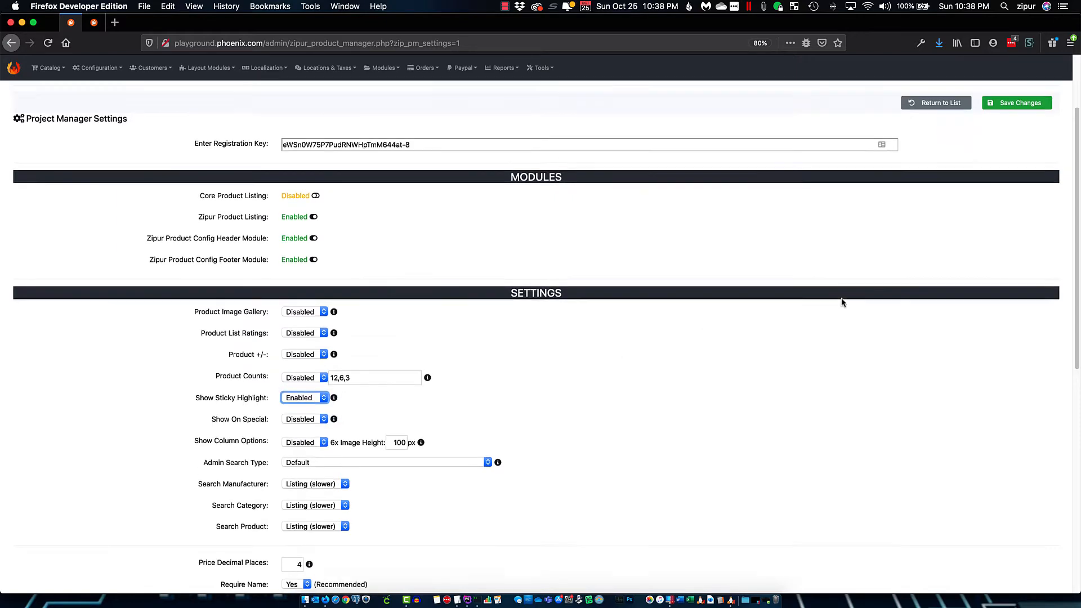
left_click(1042, 207)
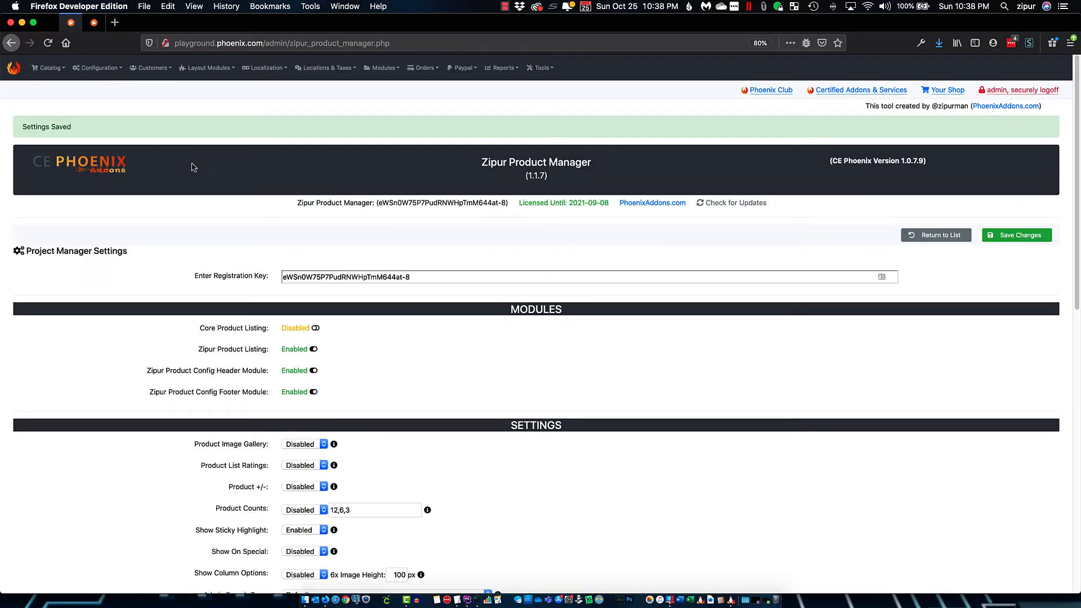
Mark Shiny Red Apples as sticky in the product list and refresh the storefront's Apples & Pears page to check its highlight
left_click(914, 235)
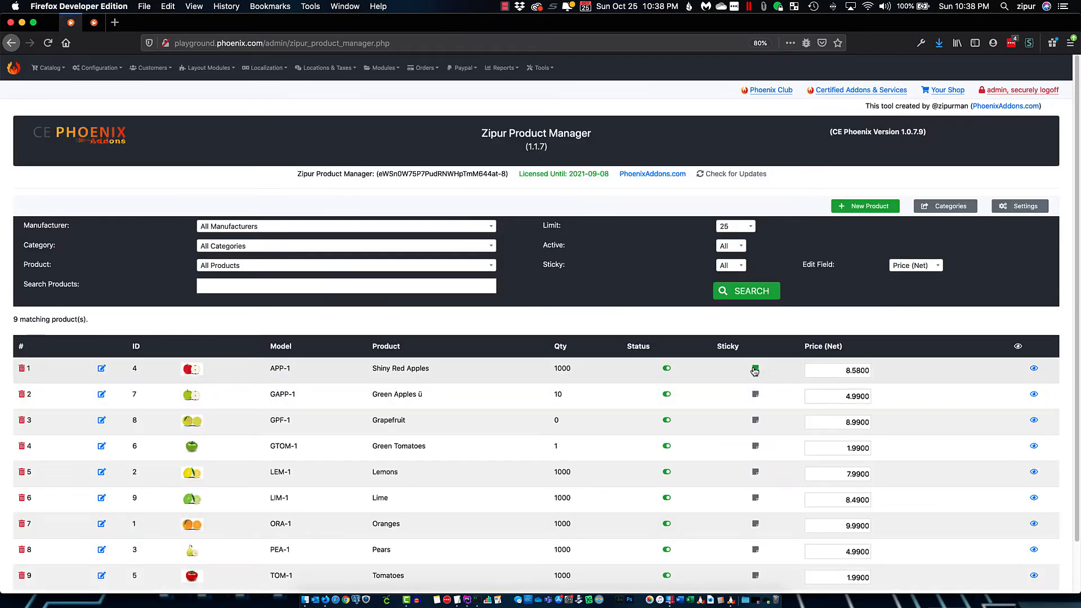
left_click(92, 23)
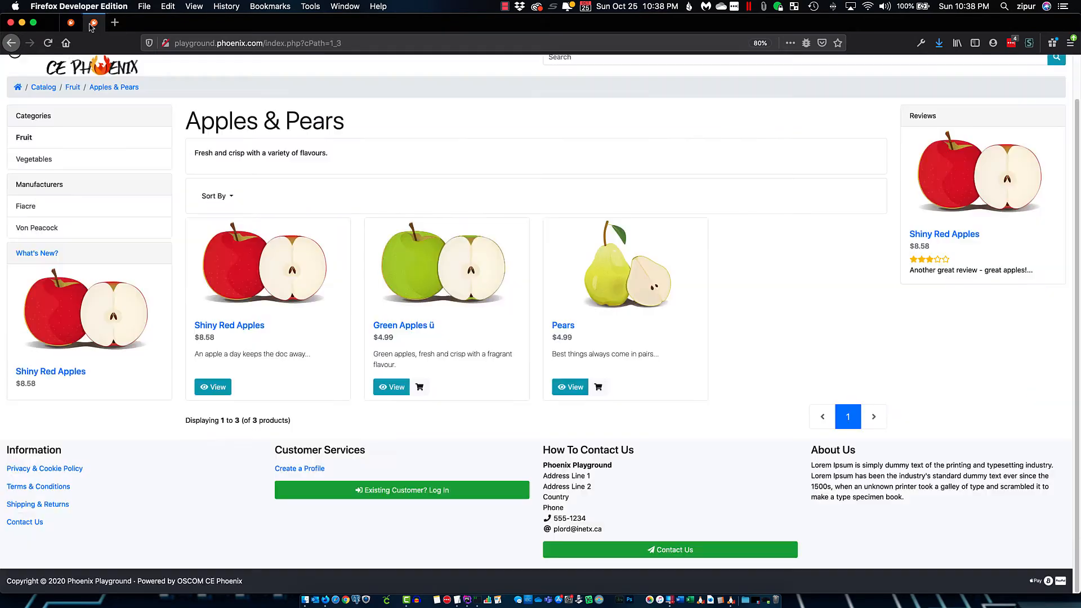
left_click(48, 43)
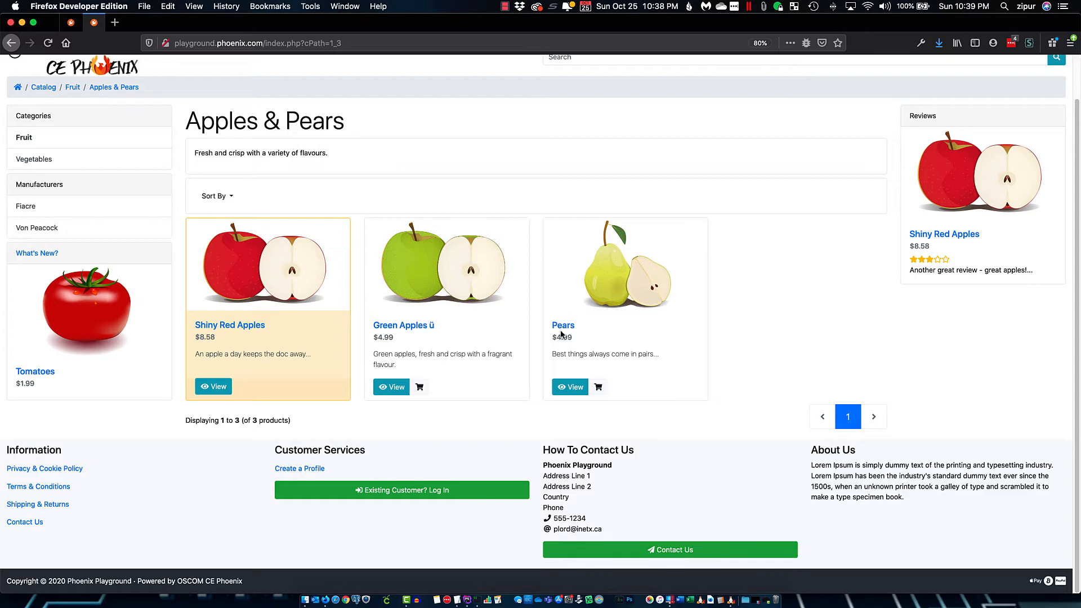
Move the sticky mark from Shiny Red Apples to Pears and refresh the storefront page to check the product order
left_click(71, 22)
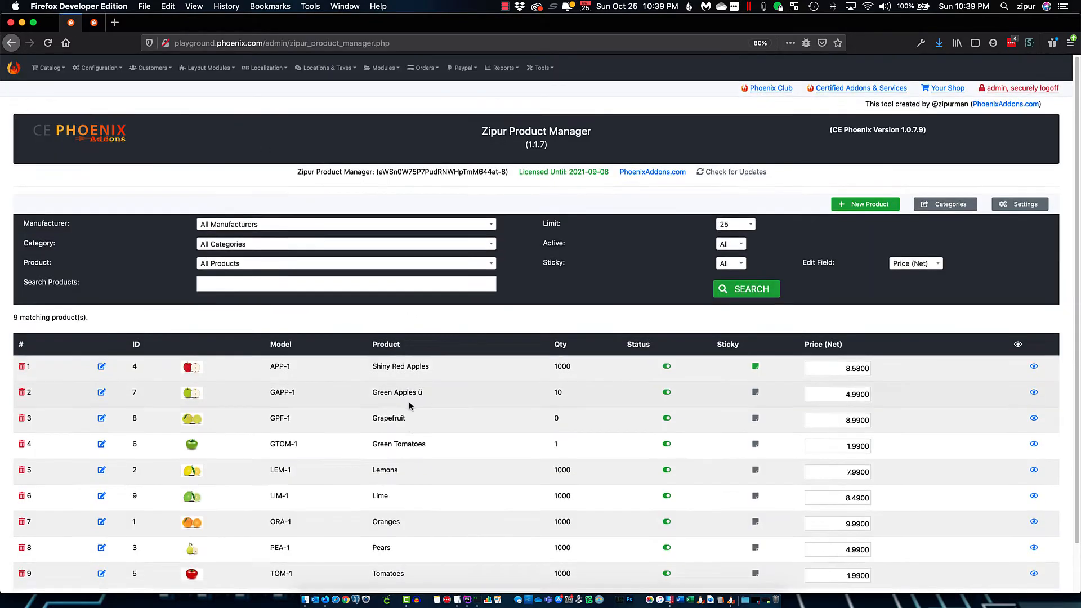
scroll(410, 406, "down", 2)
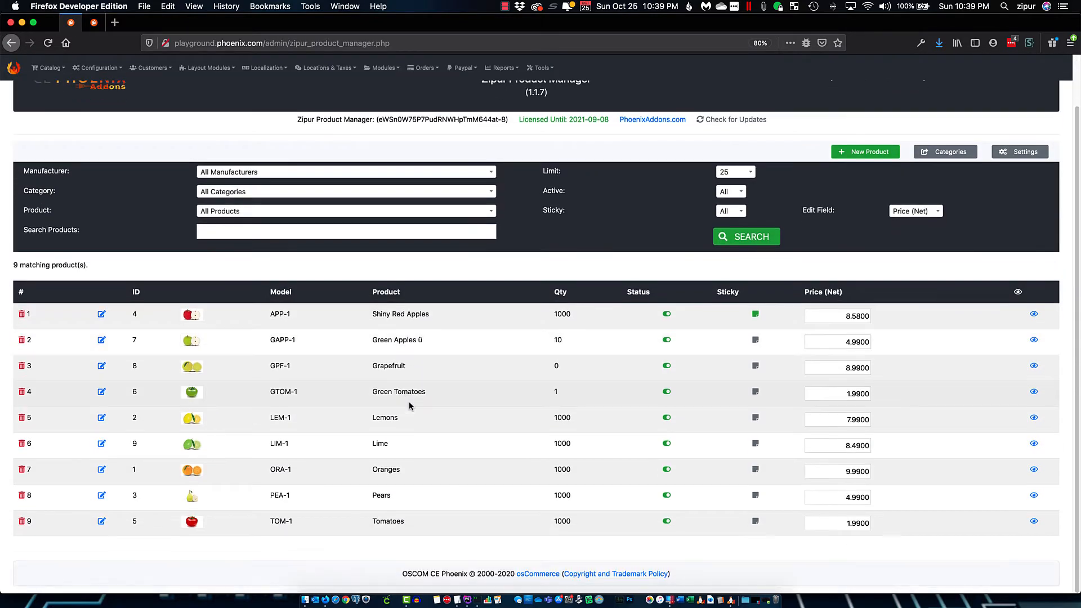
left_click(757, 496)
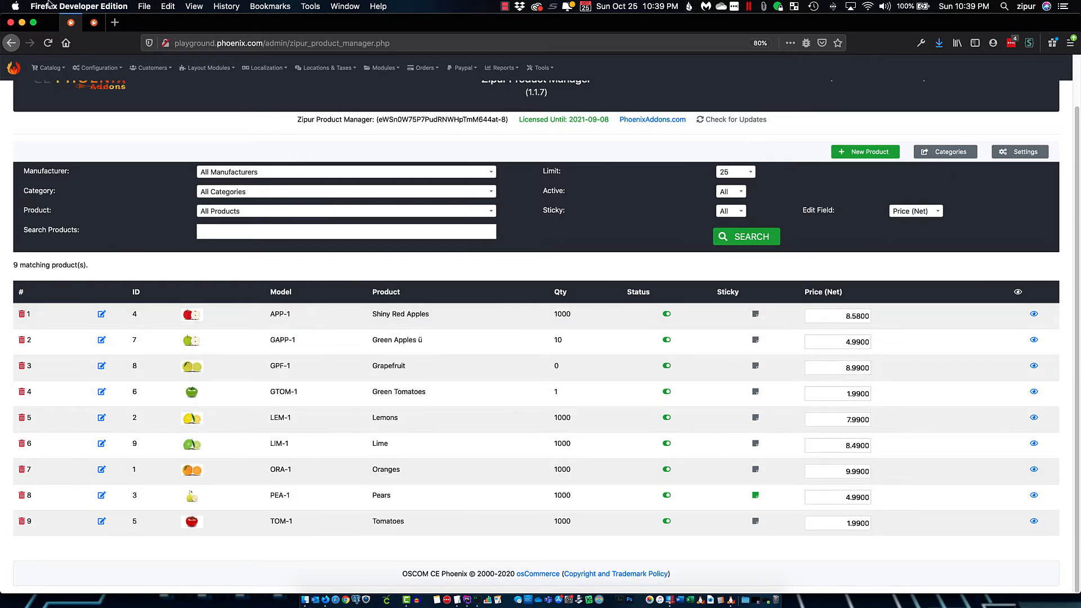
left_click(94, 22)
left_click(48, 43)
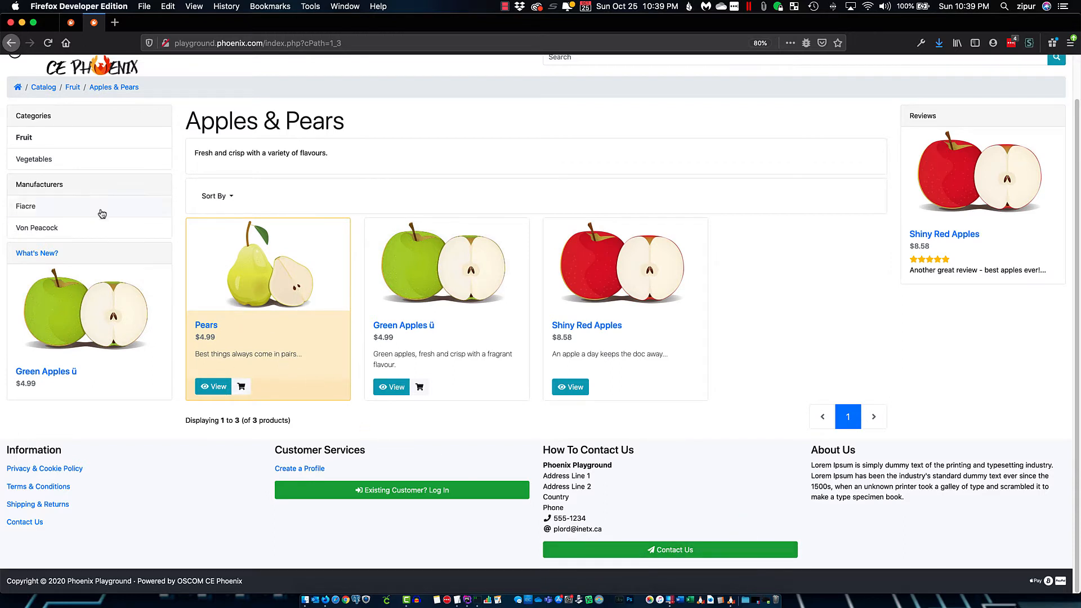
Switch back to the Product Manager list, make Sort the editable field, and reload the product list
left_click(71, 22)
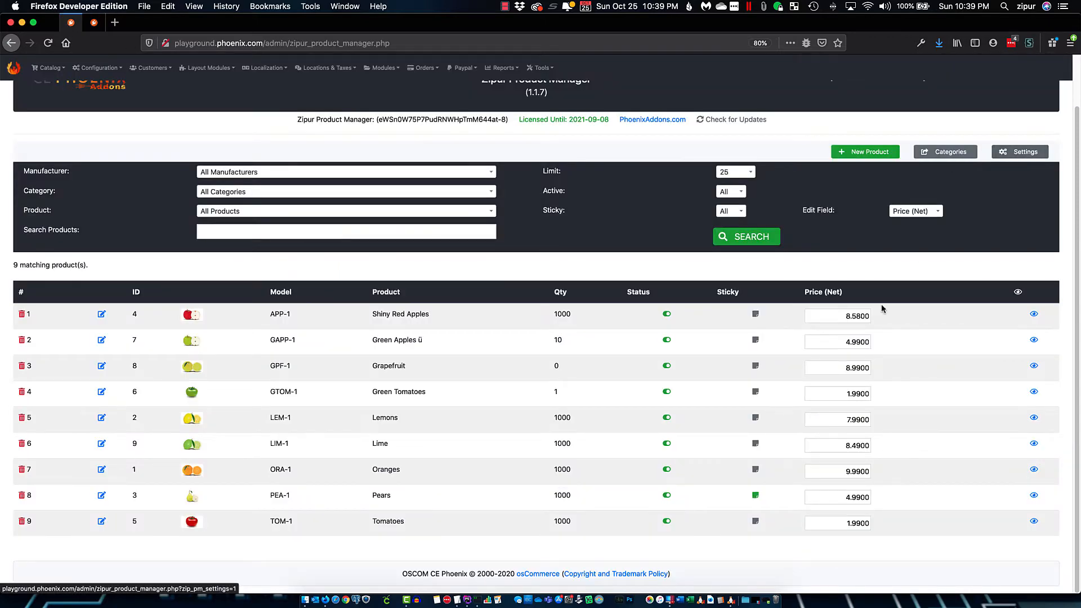
left_click(920, 214)
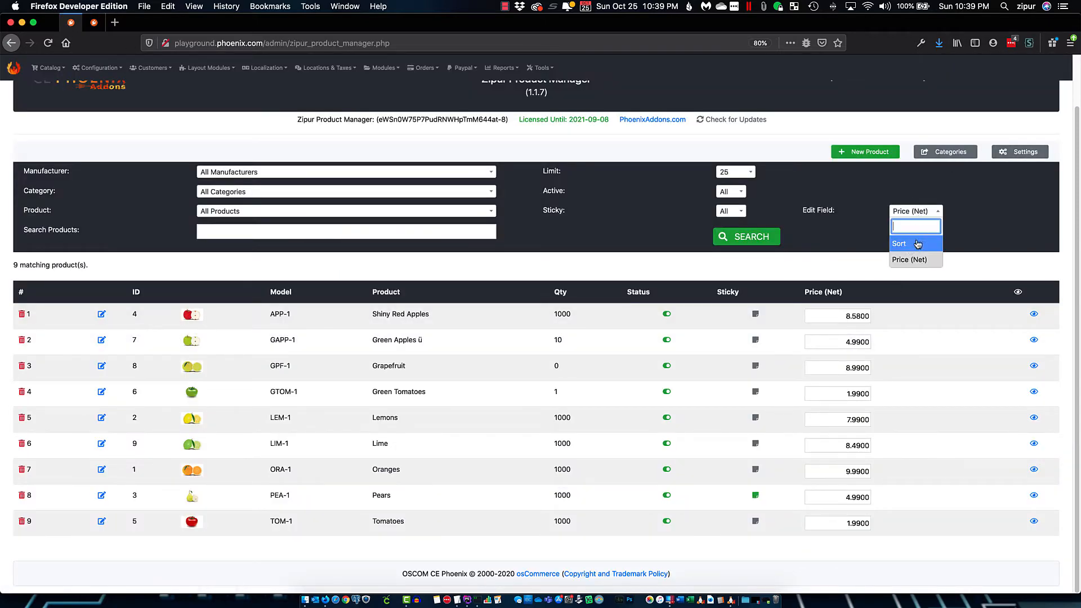
left_click(909, 243)
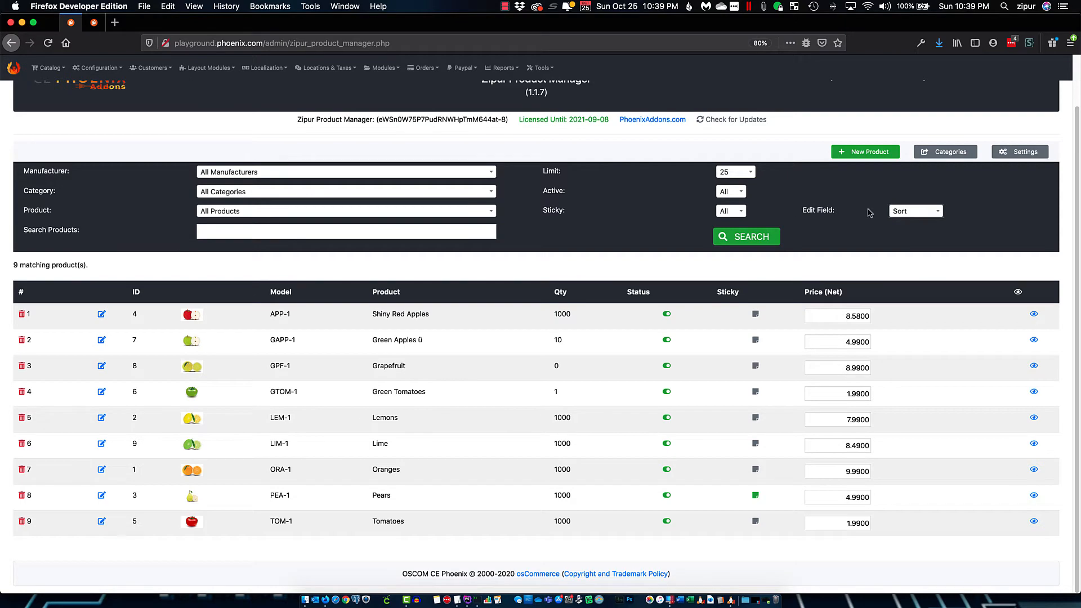
left_click(745, 238)
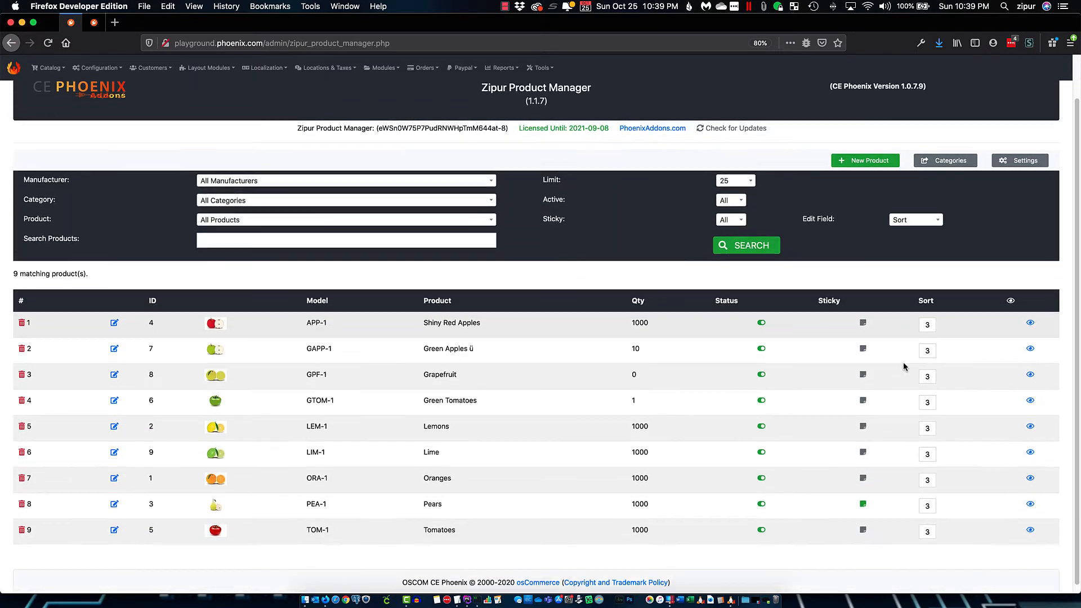
Number the Sort values of the nine listed products 1 to 9, in row order from Shiny Red Apples to Tomatoes
left_click(928, 318)
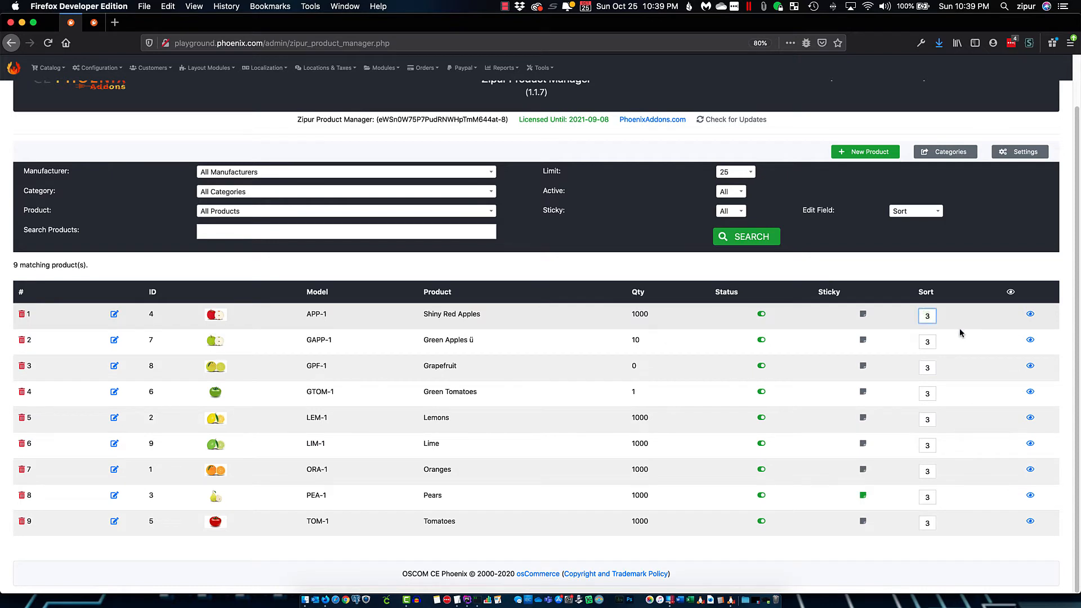
type("1\t2\t3\t4\t5\t")
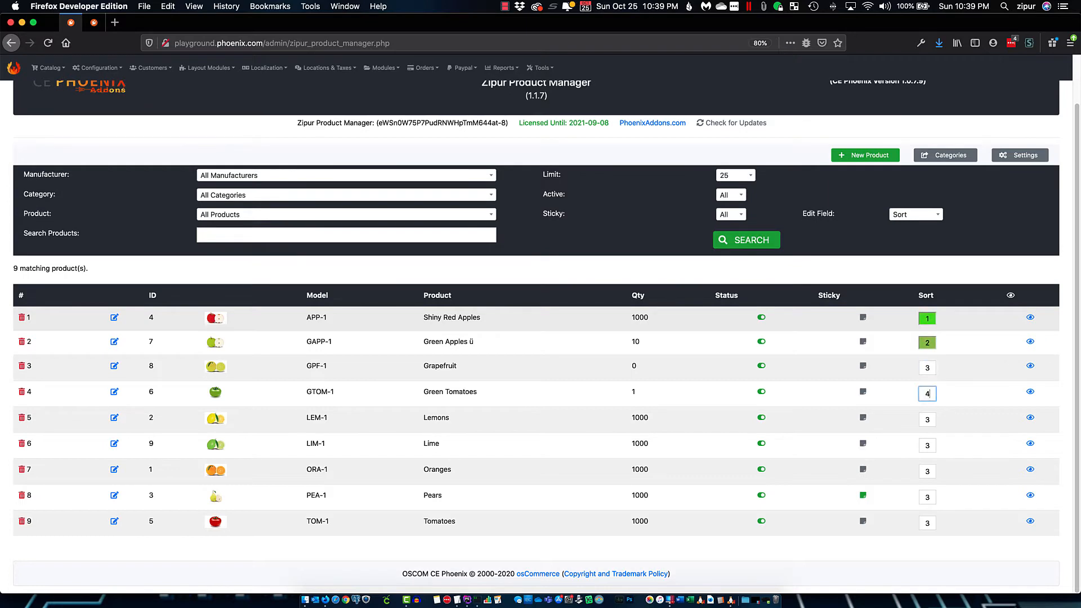
type("6")
key("Tab")
type("7")
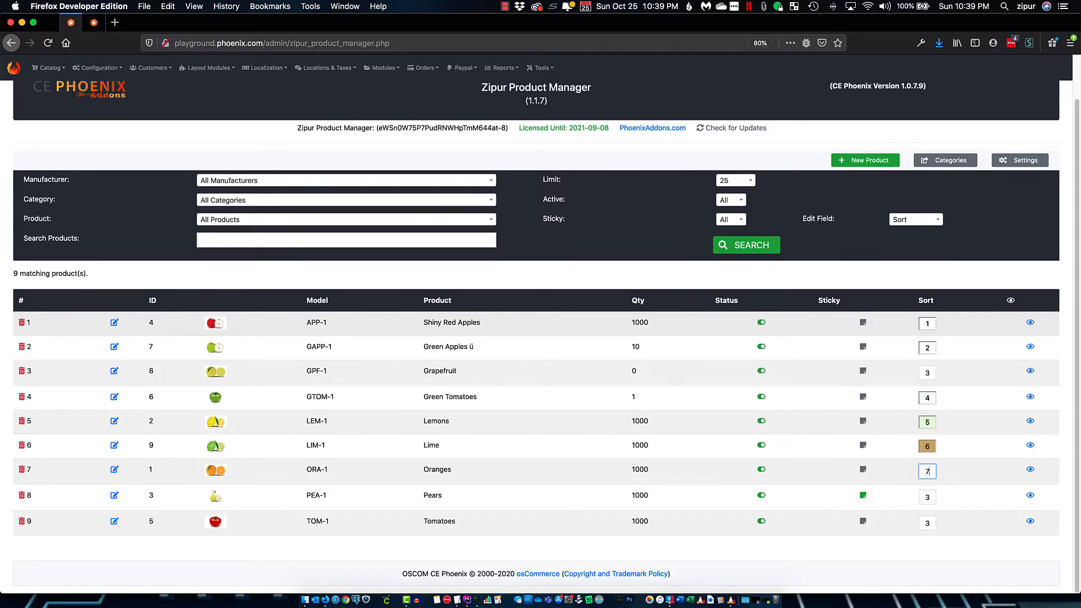
key("Tab")
type("8")
key("Tab")
type("9")
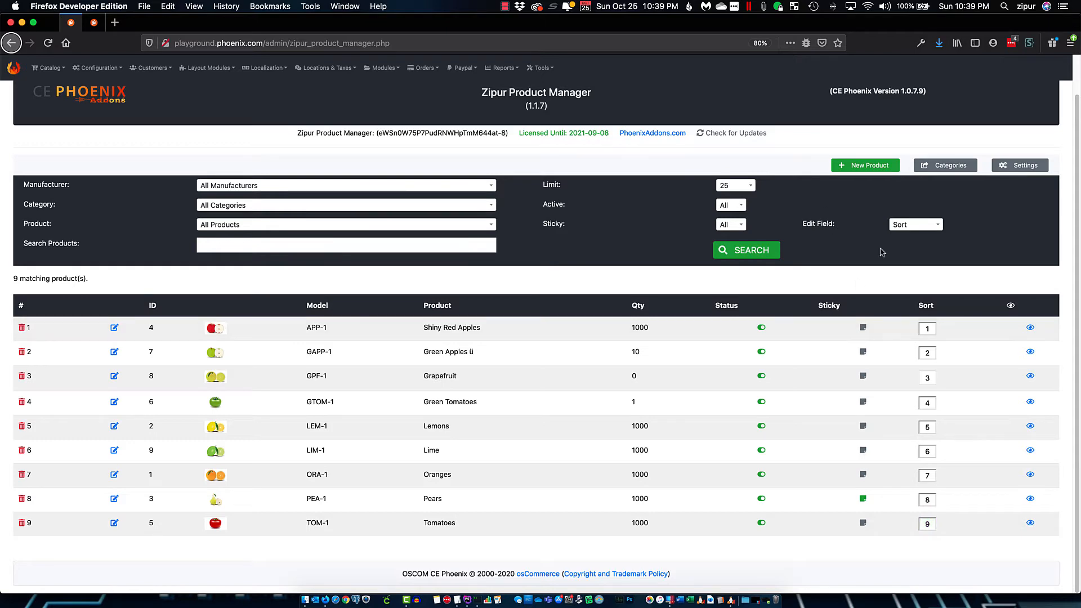
Reload the product list and refresh the storefront's Apples & Pears page to check the new sort order
left_click(746, 256)
scroll(951, 481, "down", 2)
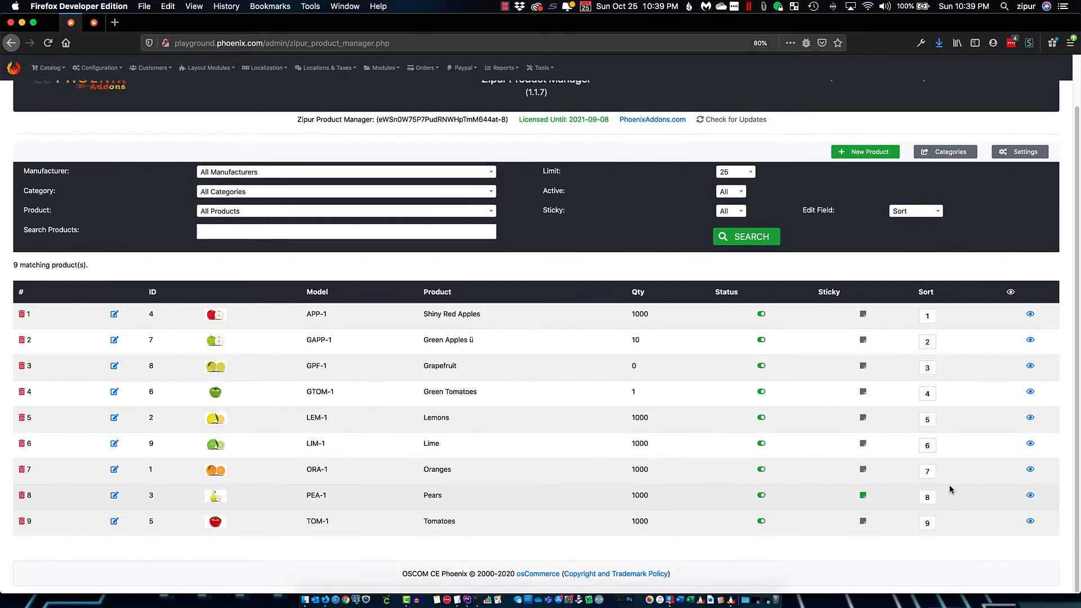
left_click(93, 23)
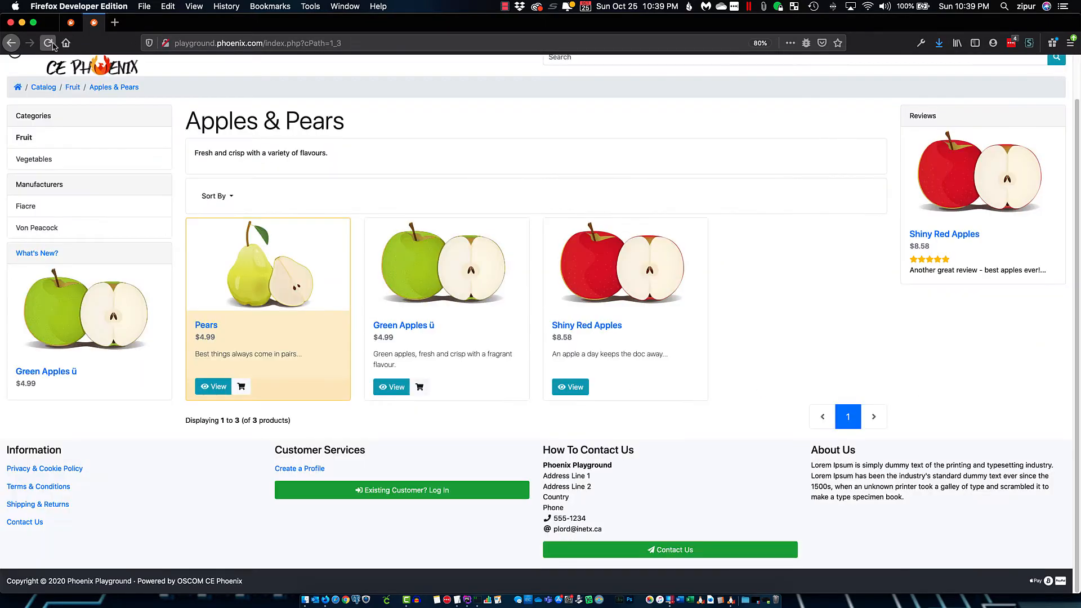
left_click(48, 43)
Change the Sort value of Shiny Red Apples to 12 in the product list, and set it back to 1
left_click(71, 22)
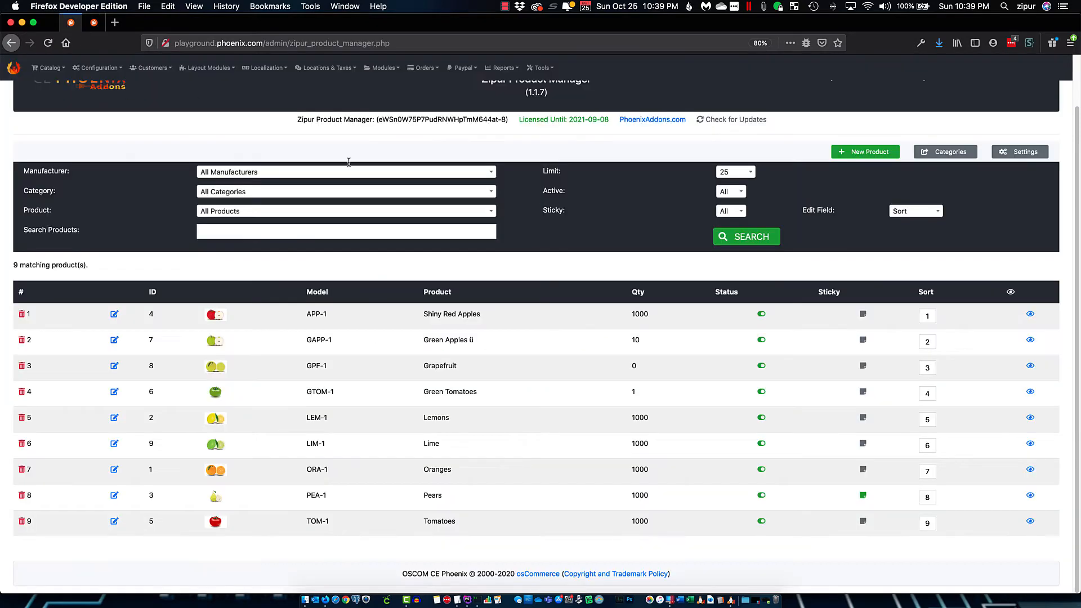
left_click(927, 315)
left_click(965, 327)
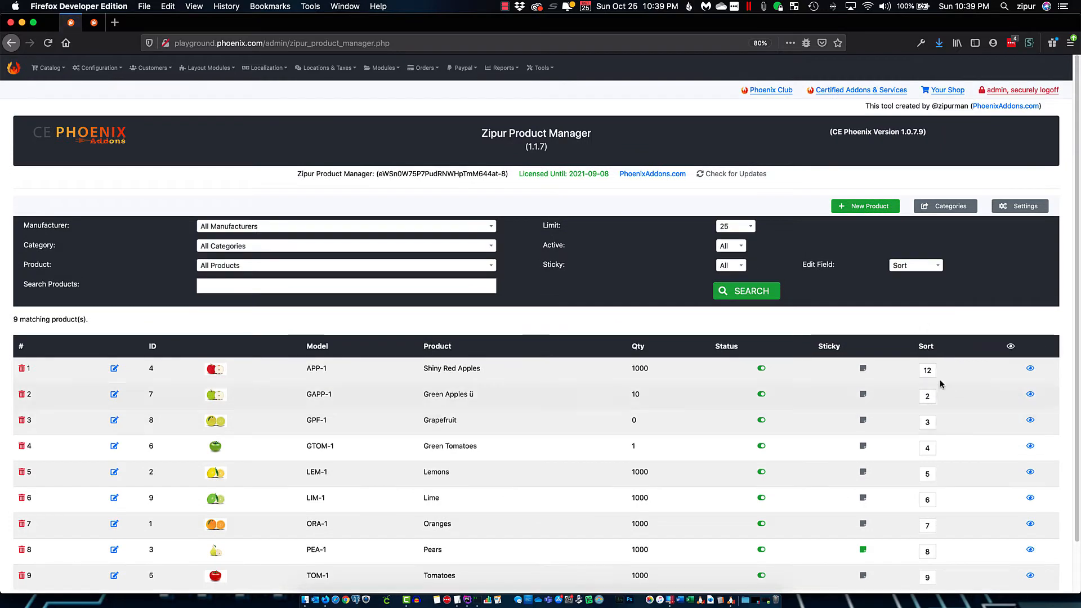
double_click(927, 371)
type("1")
left_click(962, 357)
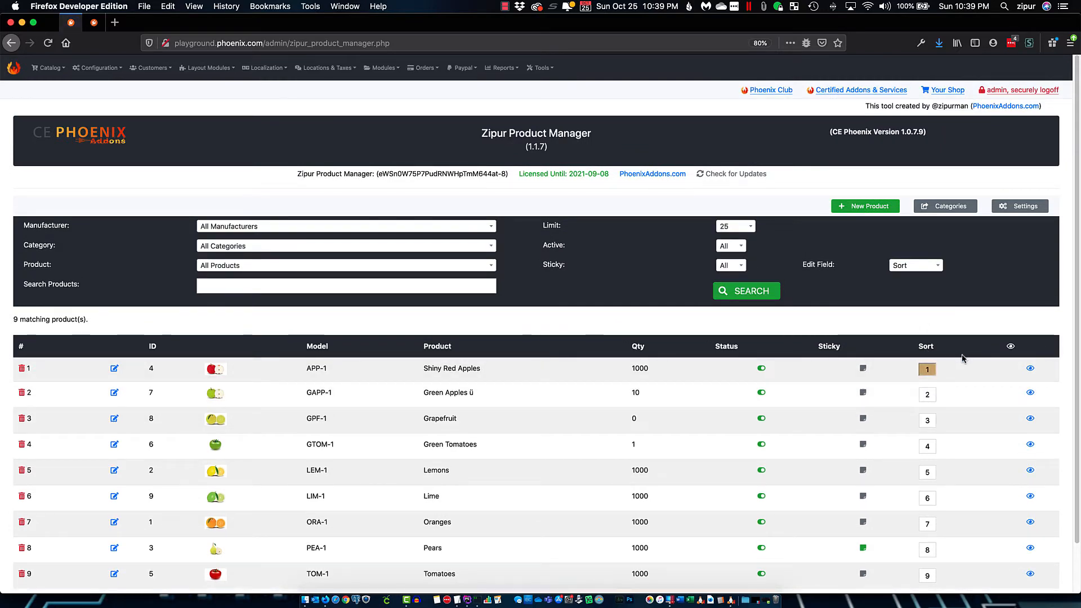
Make Price (Net) the editable field and reload the product list
left_click(924, 269)
left_click(925, 310)
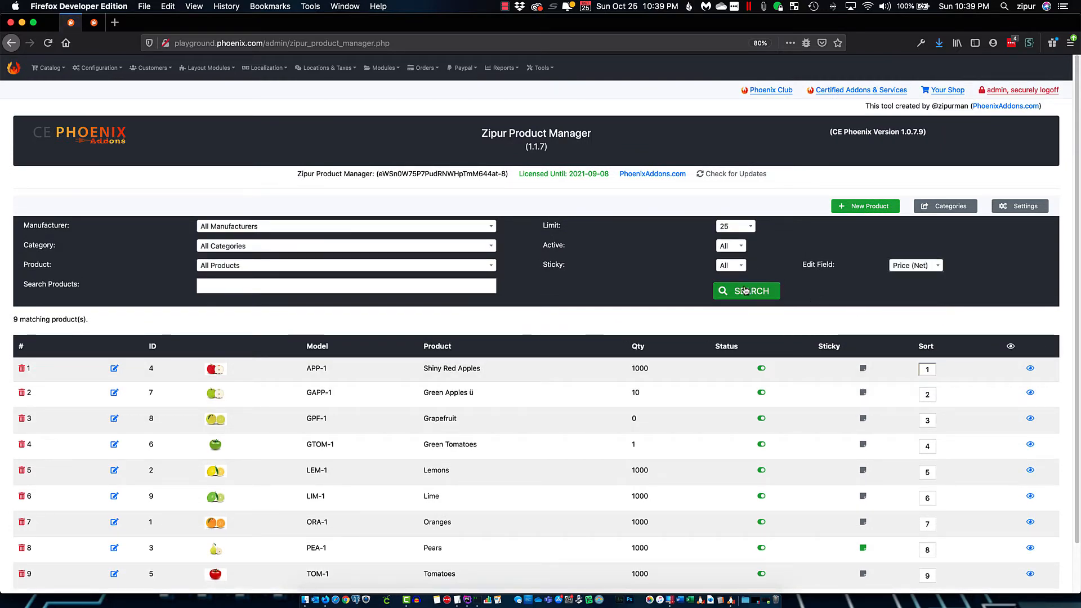
scroll(924, 307, "down", 2)
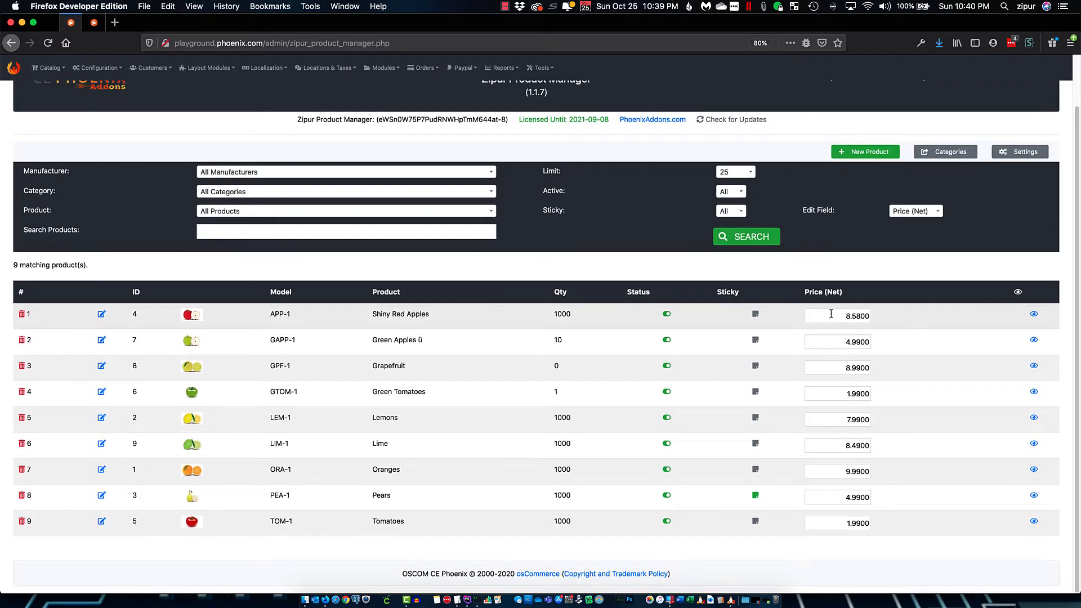
Set the net price of Shiny Red Apples to 6.5 and Green Apples ü to 3.9, and reload the list
left_click(843, 316)
type("6.5")
key("Return")
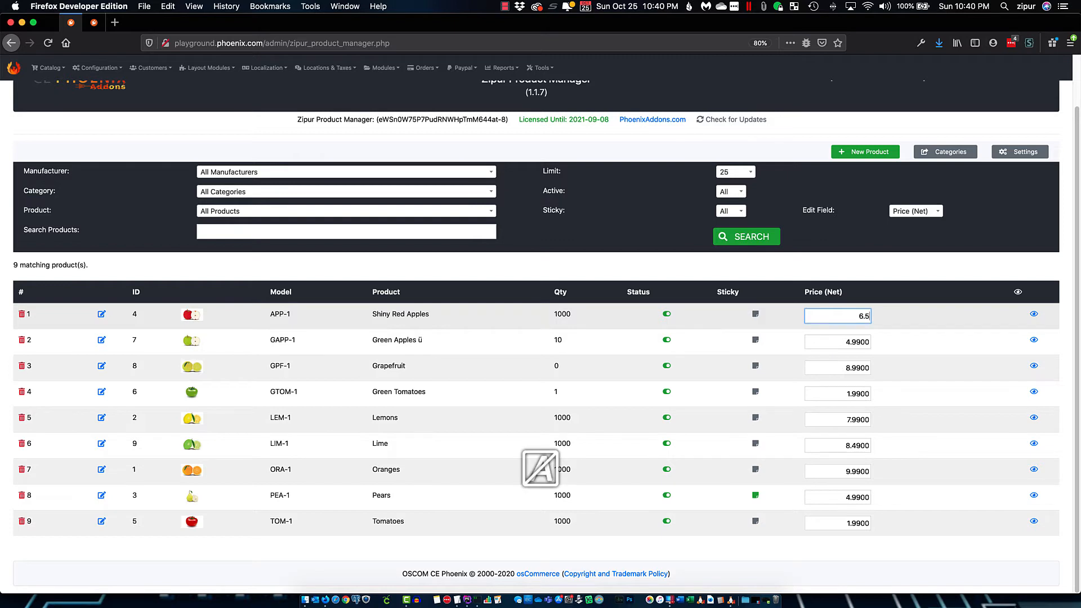
left_click(843, 342)
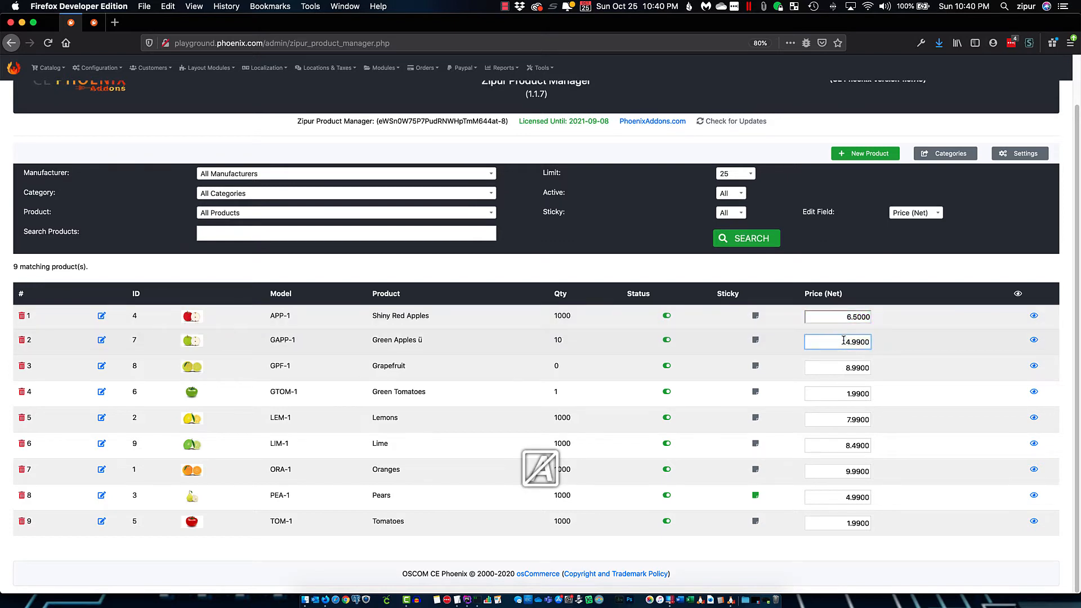
type("3.")
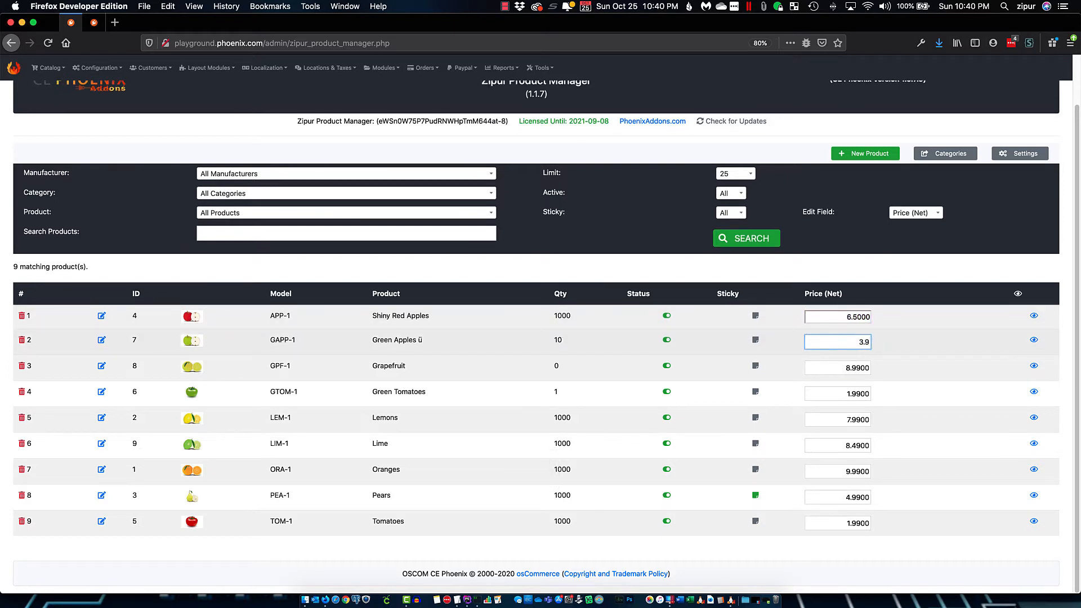
type("9")
key("Return")
left_click(845, 369)
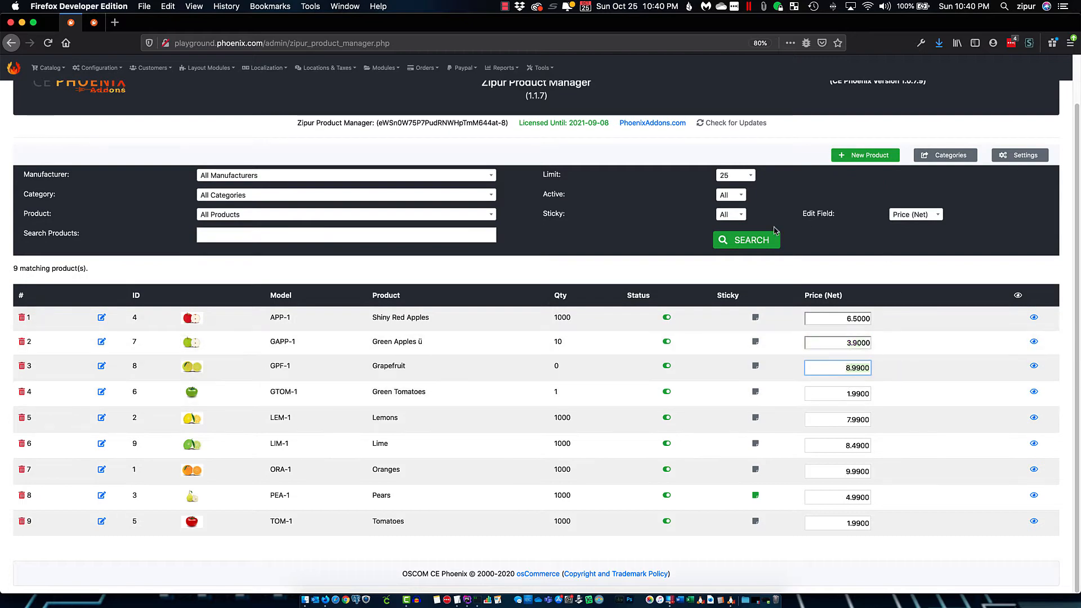
left_click(747, 243)
scroll(836, 300, "down", 2)
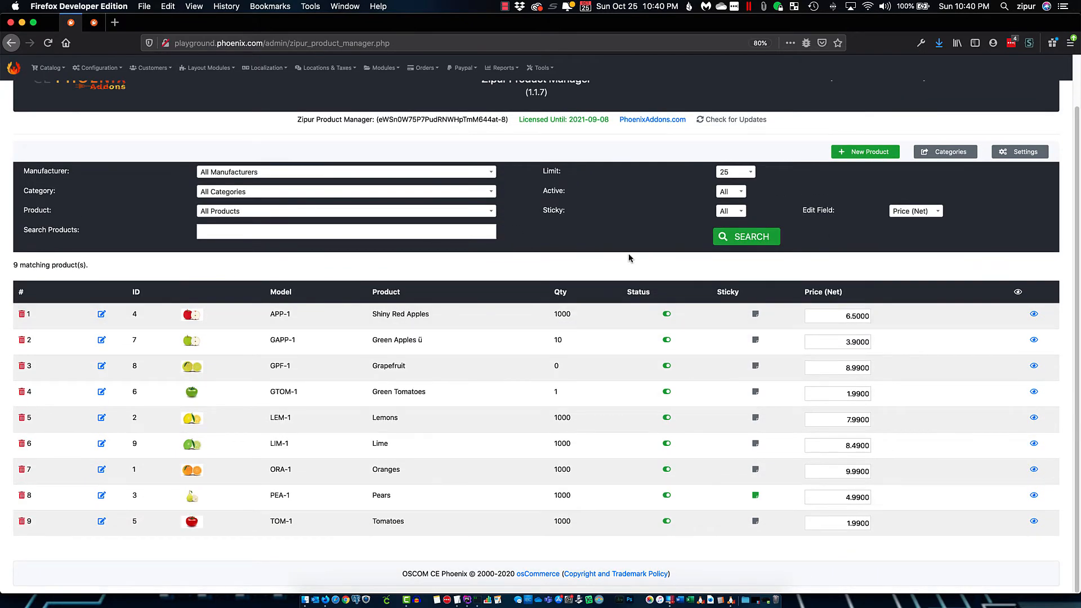
Enable Product List Ratings in the Product Manager settings and save the changes
left_click(1034, 157)
scroll(456, 304, "down", 3)
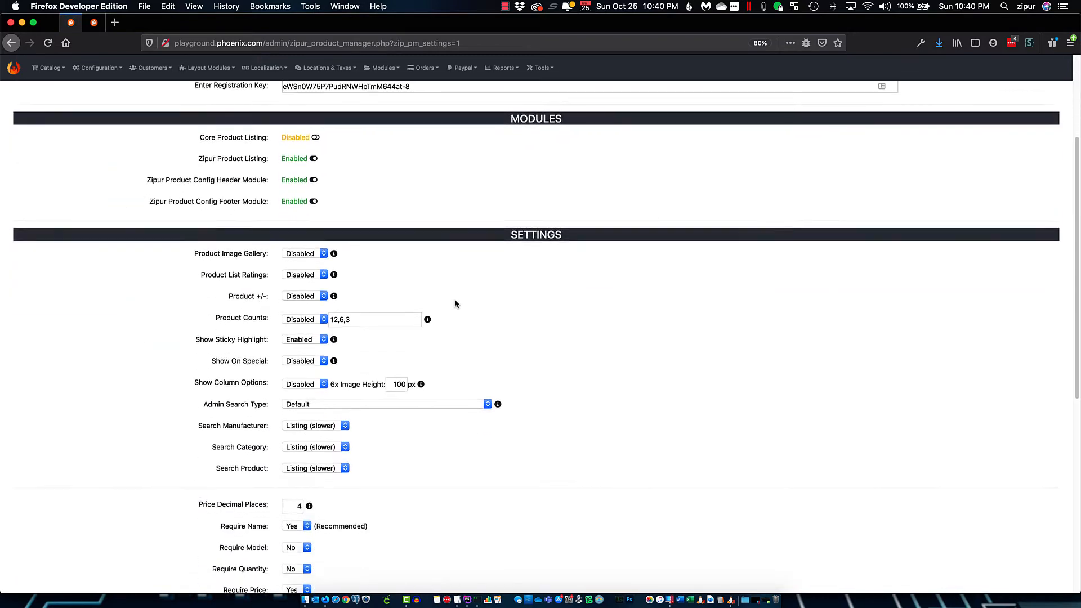
scroll(455, 304, "down", 1)
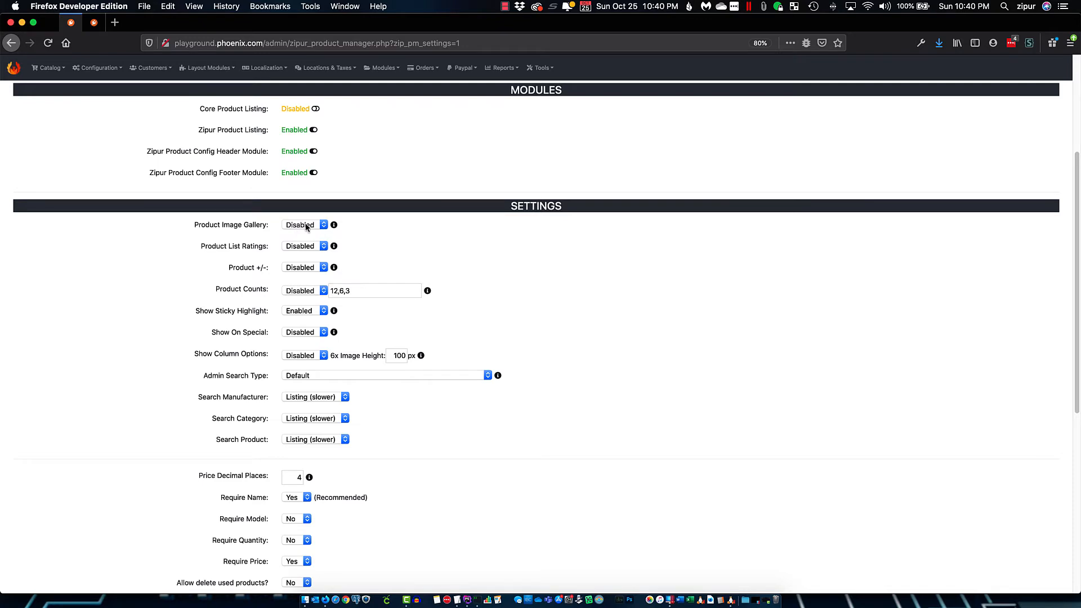
left_click(304, 253)
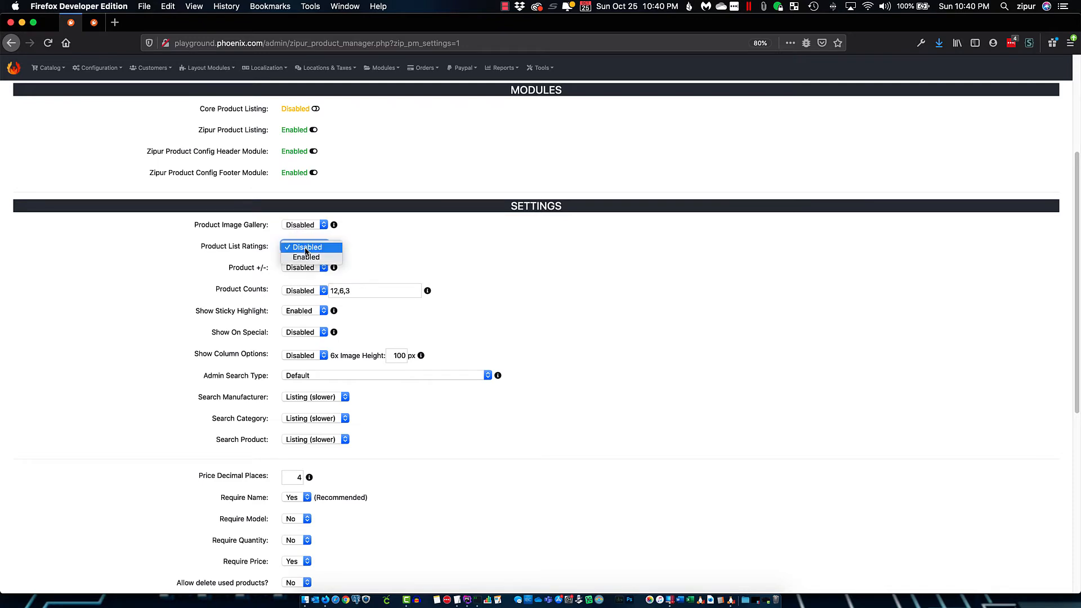
left_click(308, 257)
scroll(563, 274, "up", 2)
scroll(587, 275, "up", 3)
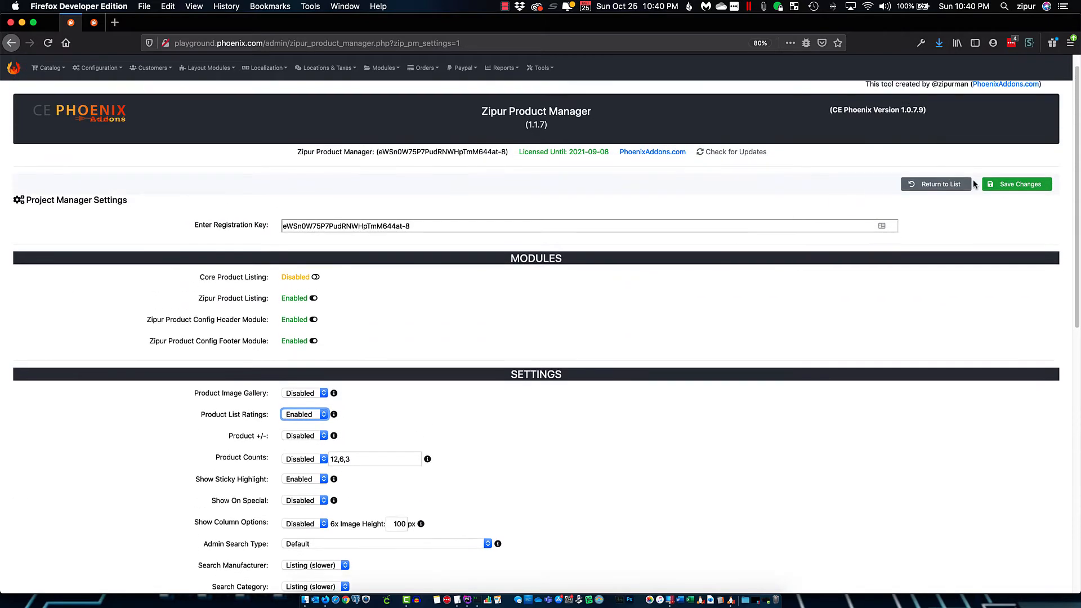
left_click(1019, 190)
Check the ratings on the storefront's Apples & Pears page and examine the Shiny Red Apples product page
left_click(94, 24)
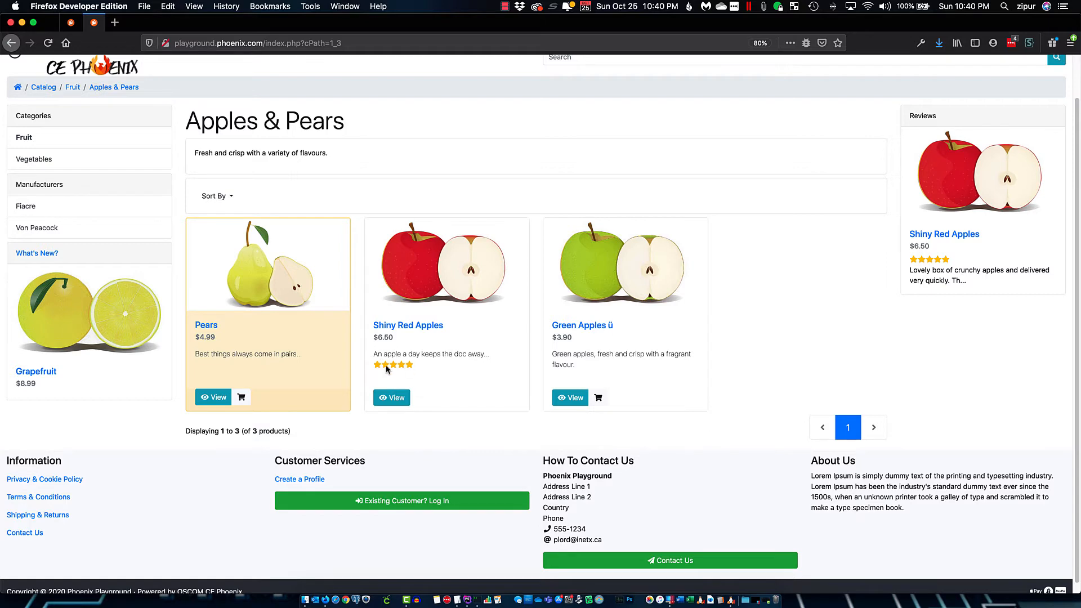
left_click(434, 269)
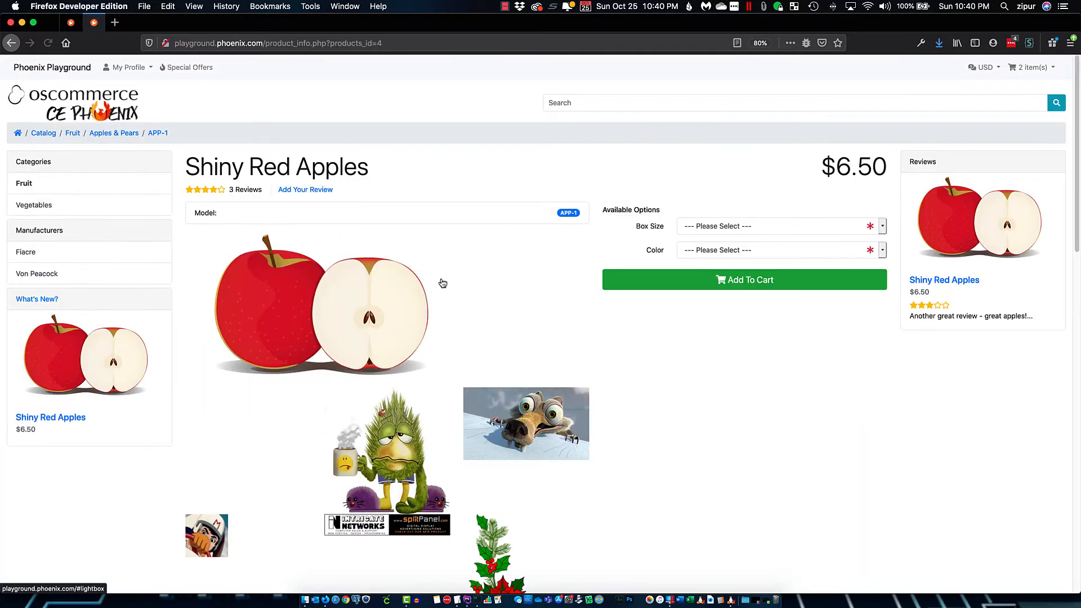
scroll(439, 281, "down", 3)
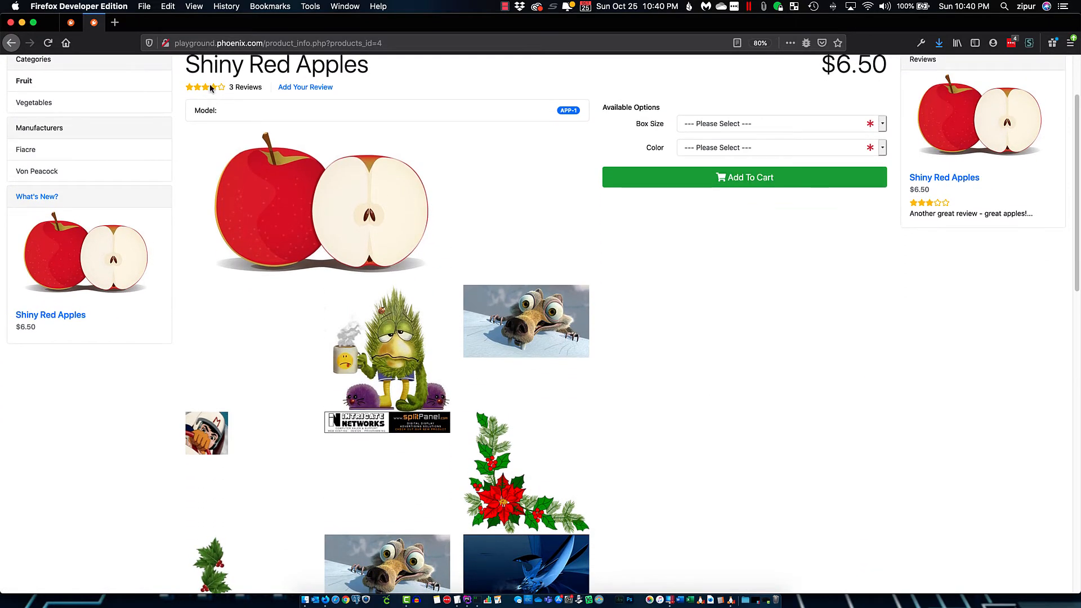
Look over the saved settings and reopen the storefront's Apples & Pears listing through the Fruit category
left_click(72, 25)
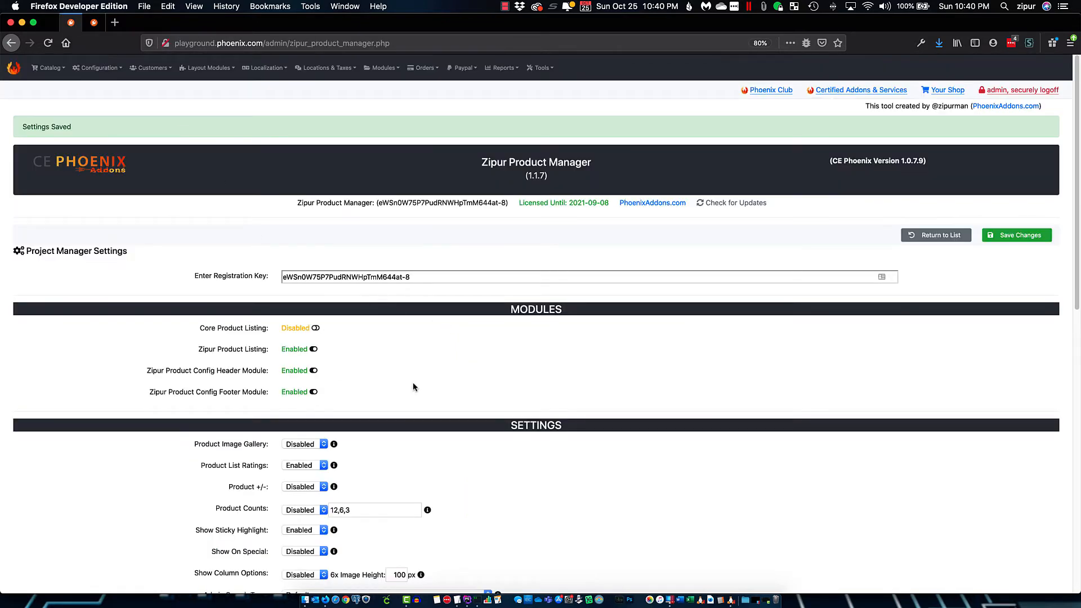
scroll(417, 412, "down", 2)
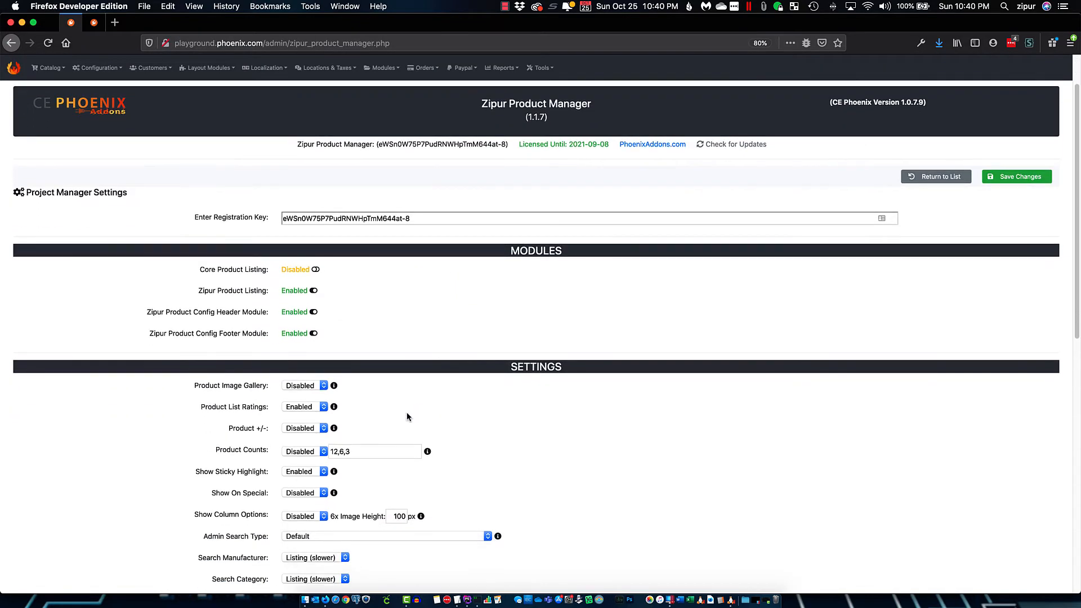
left_click(94, 23)
left_click(24, 183)
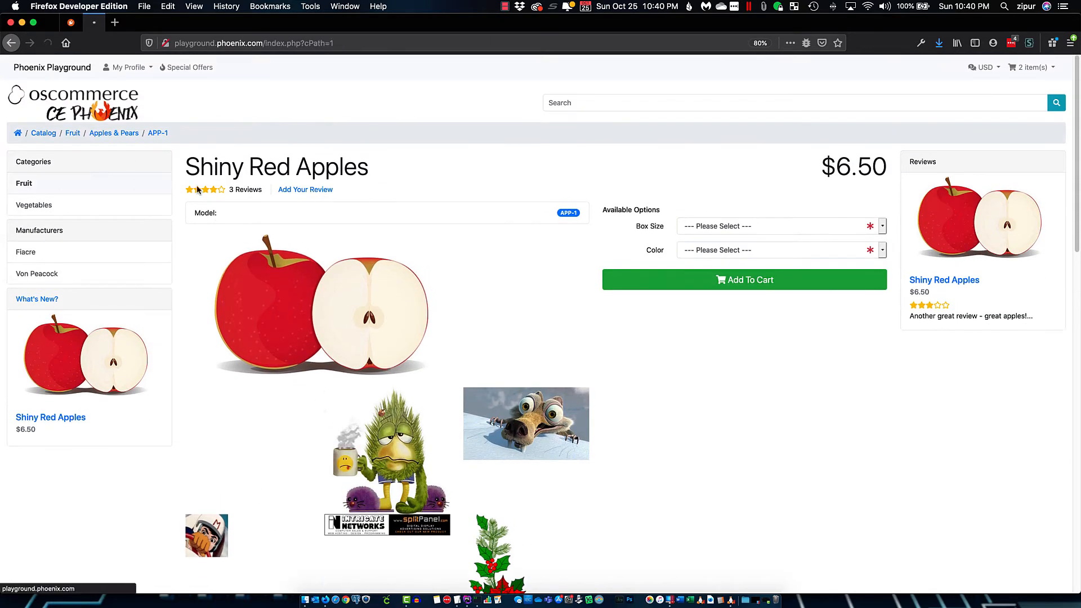
left_click(269, 284)
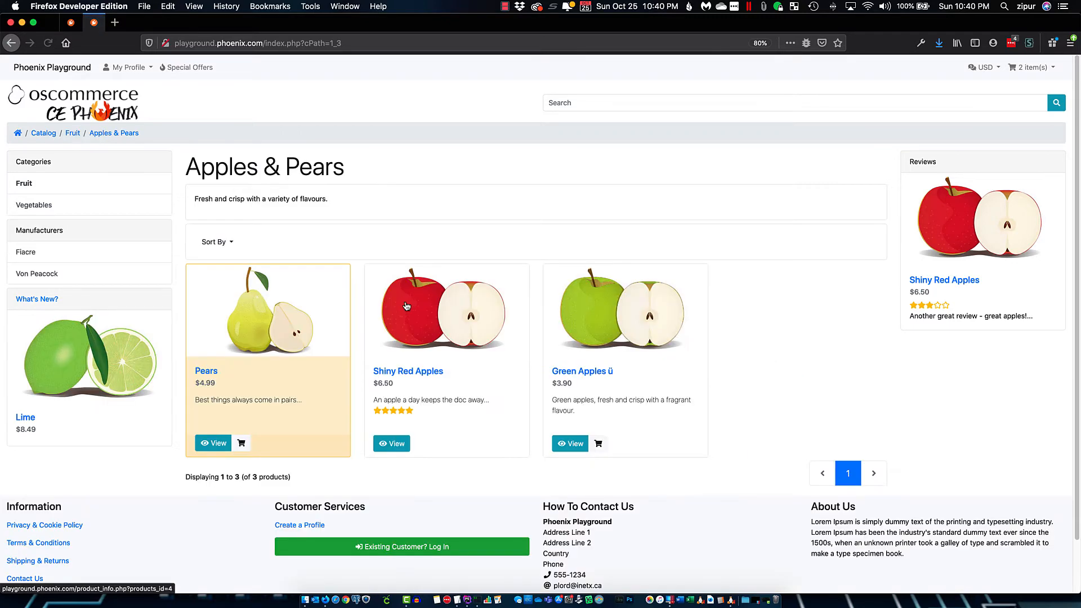
Enable Product +/- and Product Counts in the Product Manager settings, save, and refresh the storefront's Apples & Pears page
left_click(72, 22)
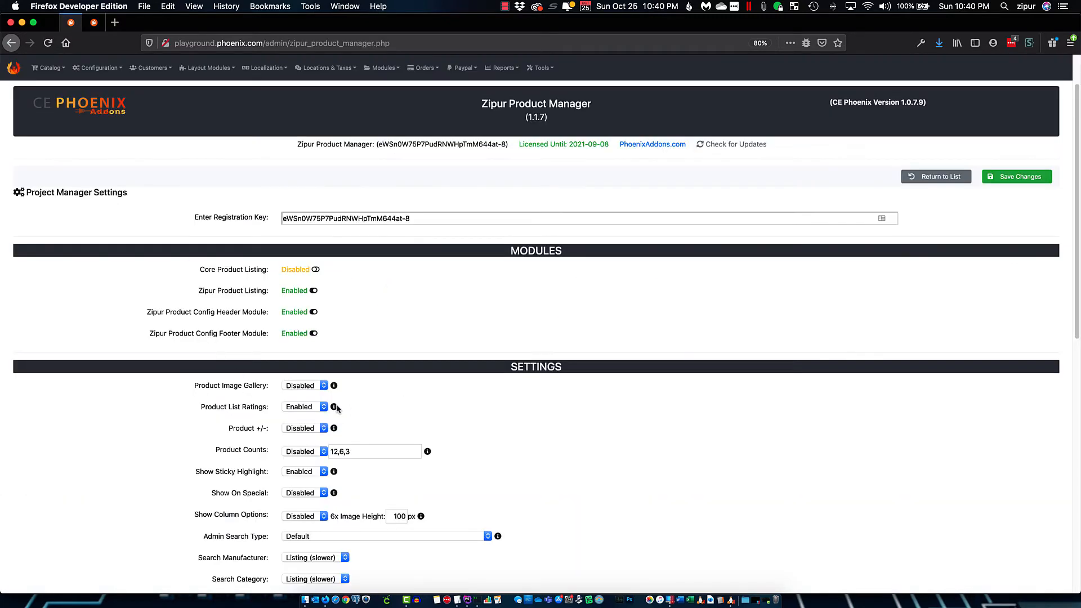
left_click(308, 428)
left_click(313, 440)
left_click(309, 454)
left_click(315, 463)
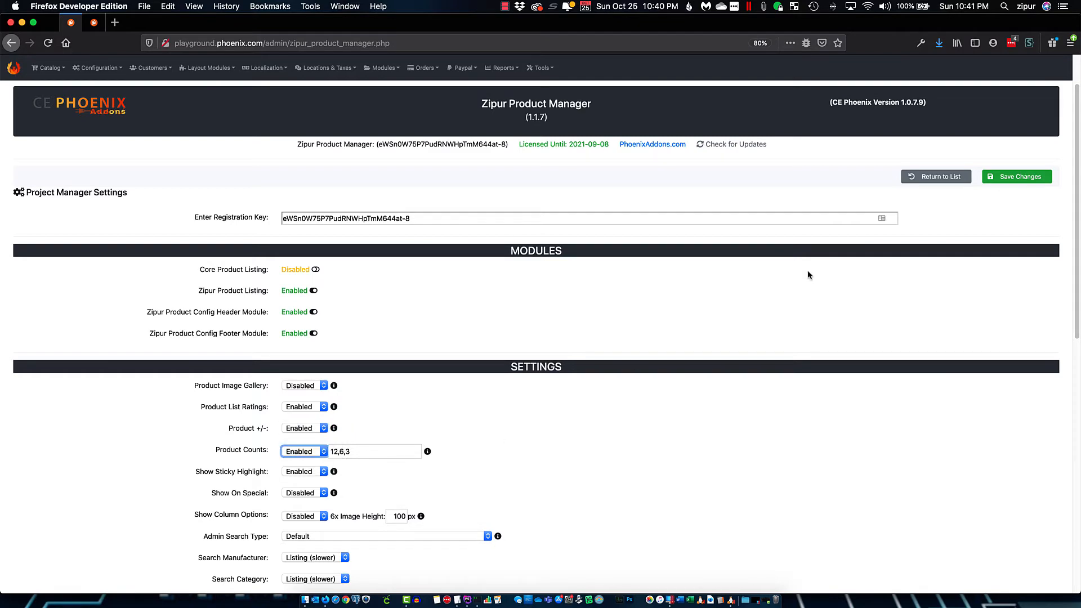
left_click(1022, 179)
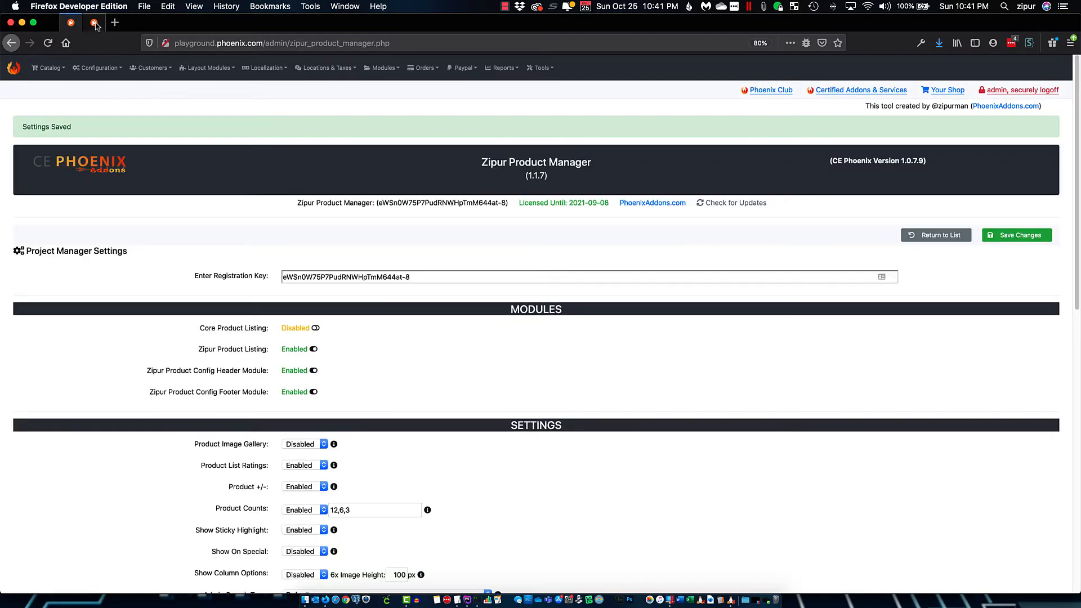
left_click(95, 23)
left_click(48, 43)
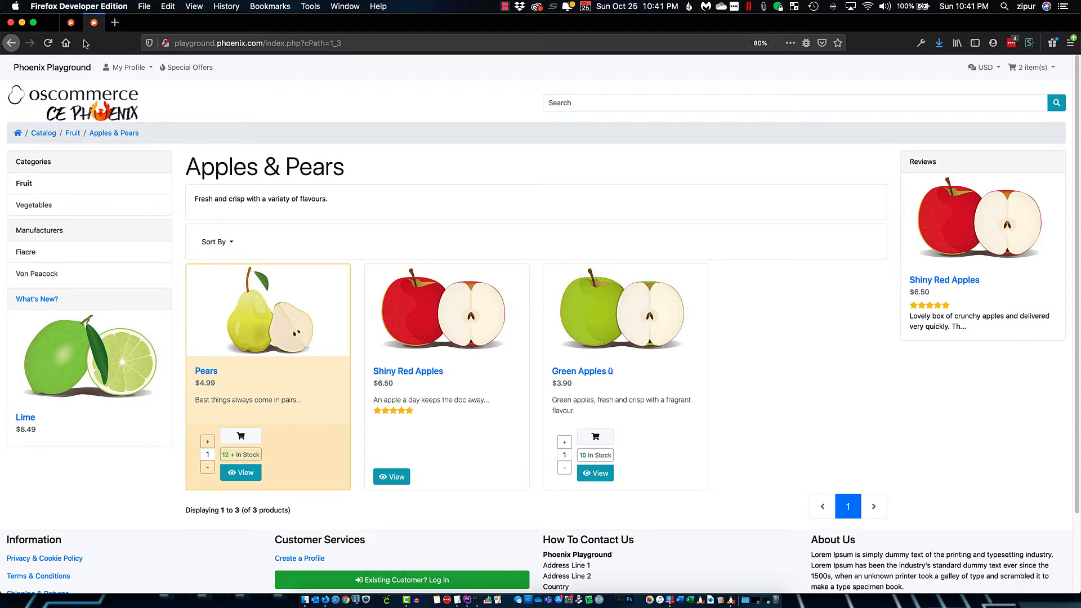
Examine the Product Counts setting and its help text, and check the stock labels on the storefront's Apples & Pears page
left_click(69, 23)
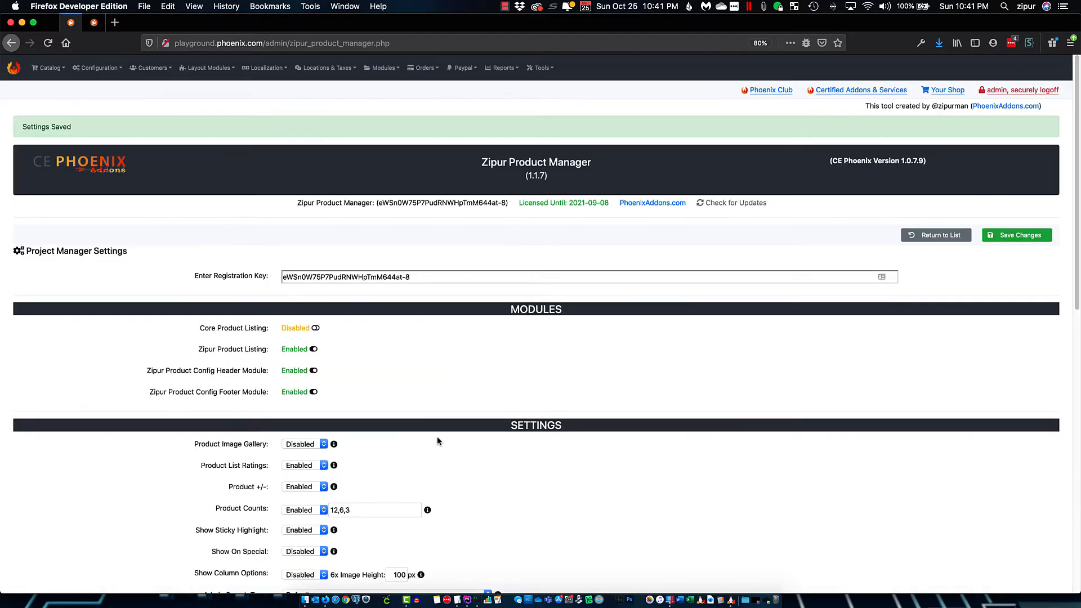
scroll(433, 441, "down", 3)
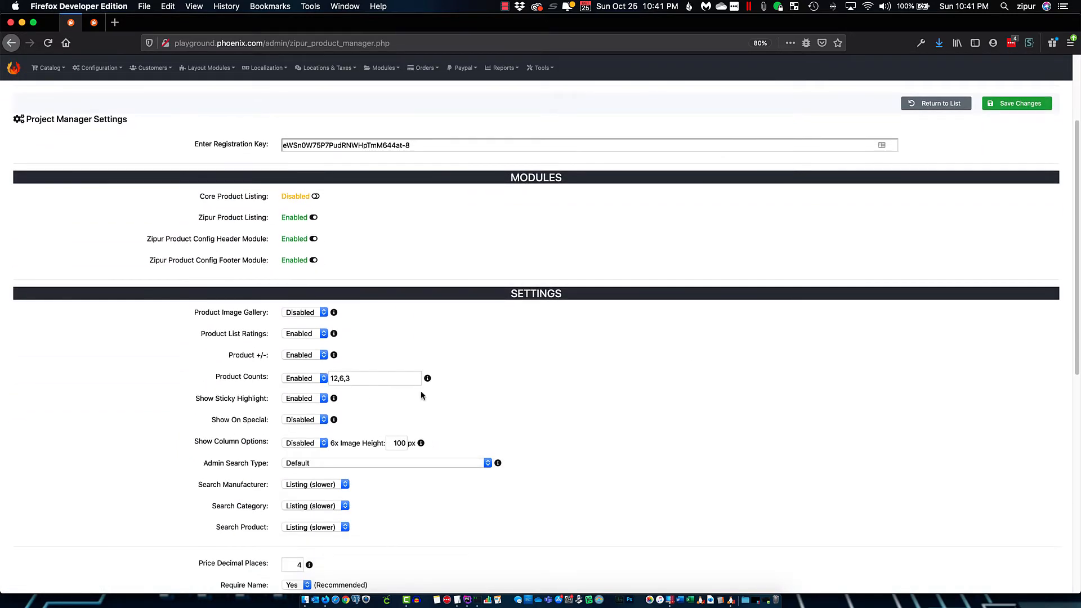
mouse_move(428, 383)
left_click(351, 379)
left_click(92, 26)
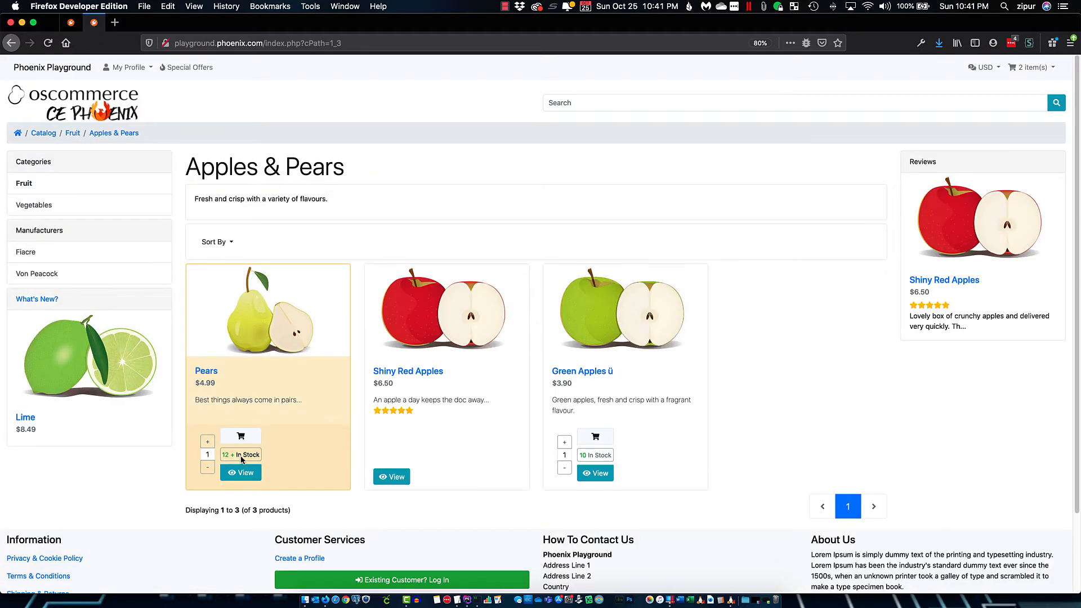
Set the Product Counts thresholds to 100,6,3, save the changes, and refresh the storefront's Apples & Pears page
left_click(70, 23)
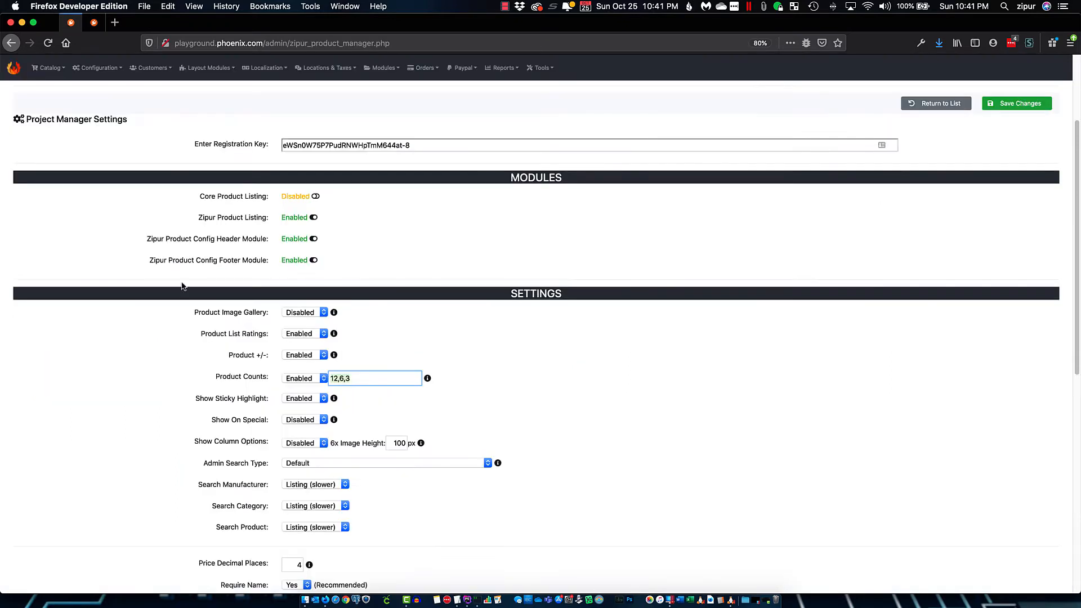
left_click(339, 379)
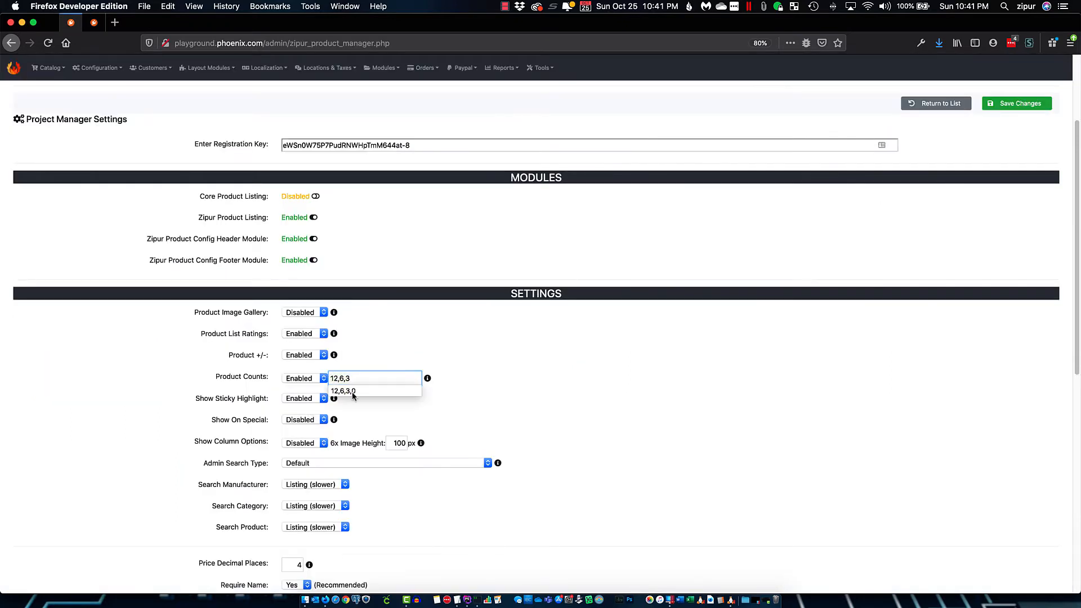
key("BackSpace")
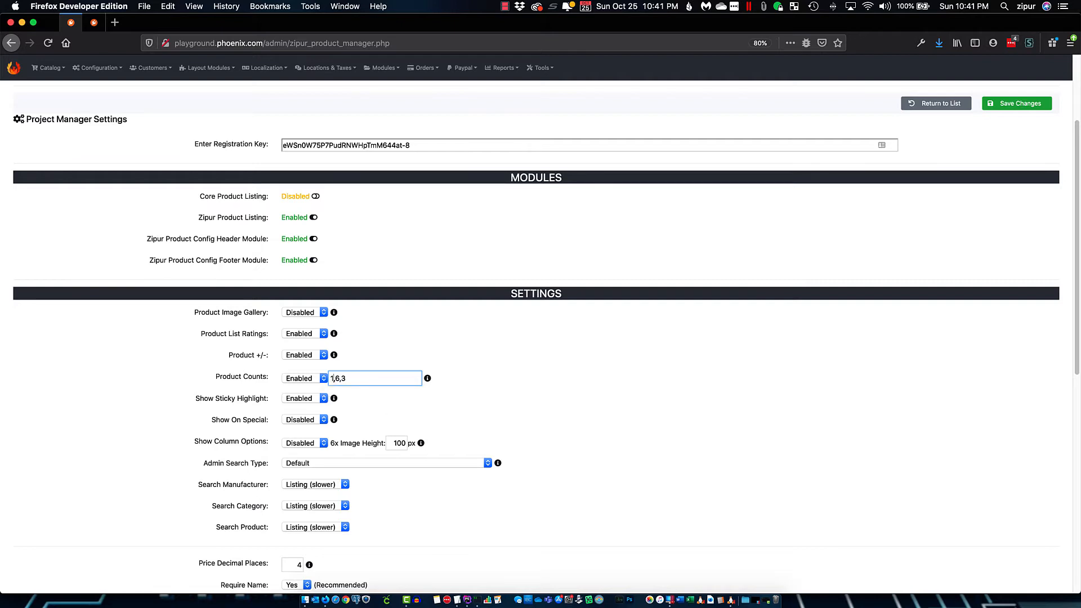
type("00")
left_click(1007, 103)
left_click(94, 24)
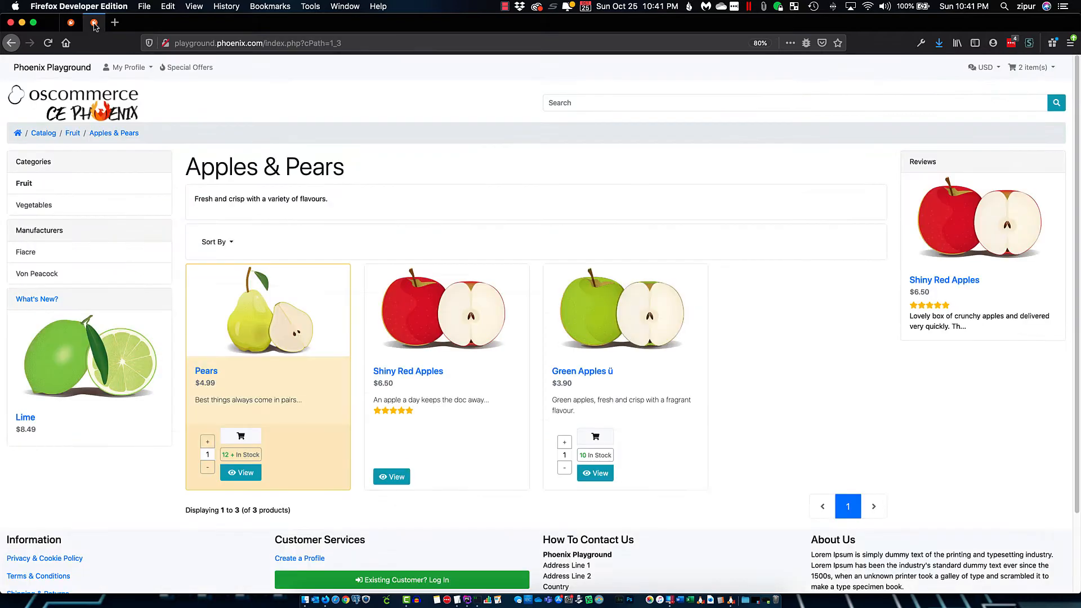
left_click(47, 43)
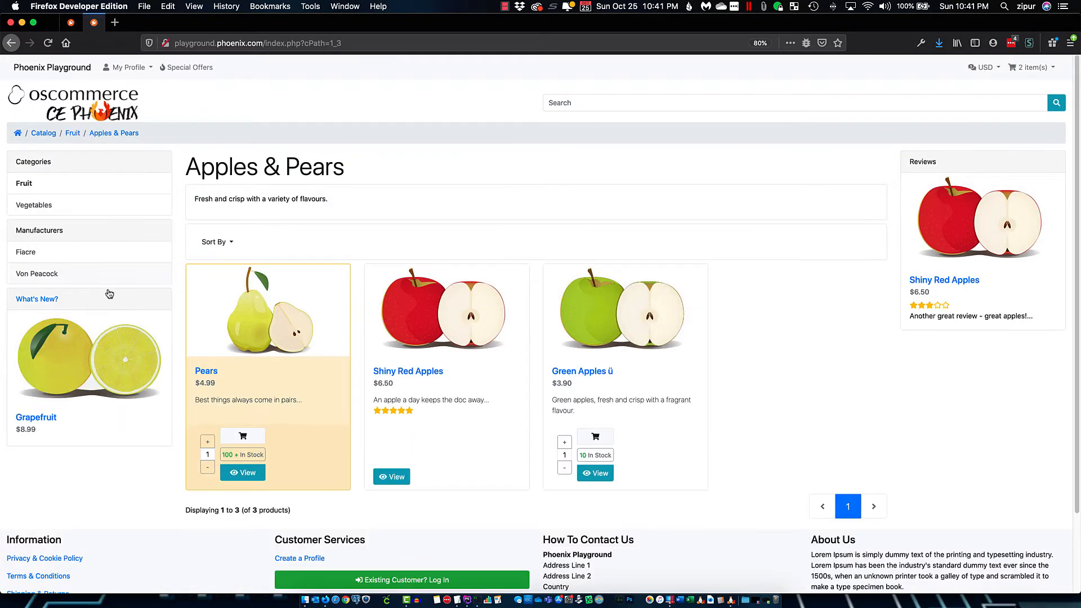
Set the Product Counts thresholds to 2000,6,3, save the changes, and refresh the storefront's Apples & Pears page
left_click(71, 23)
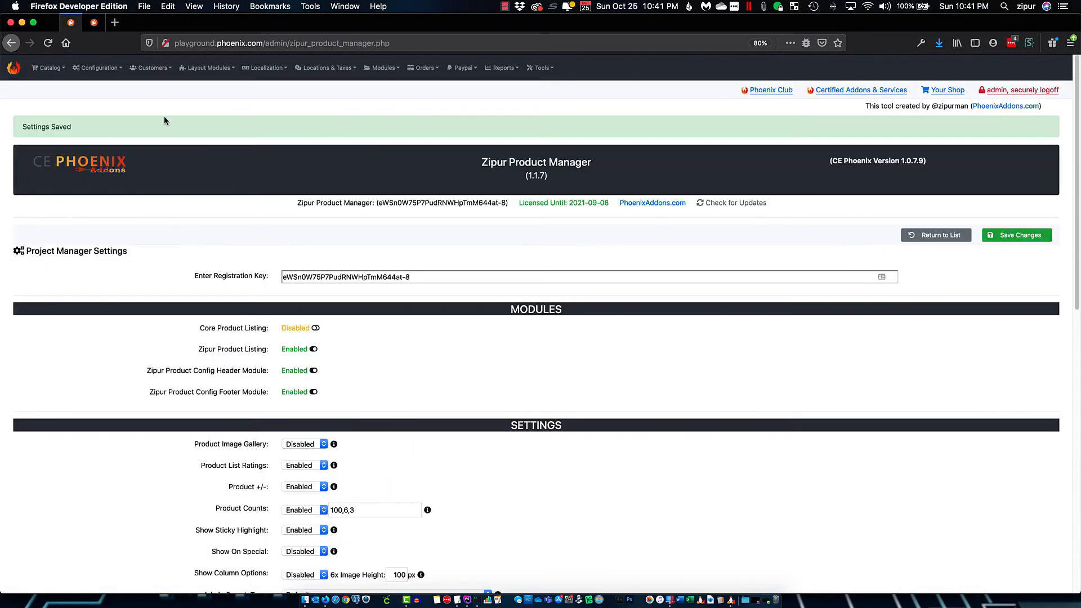
left_click(343, 511)
left_click(337, 512)
left_click(336, 512)
key("BackSpace")
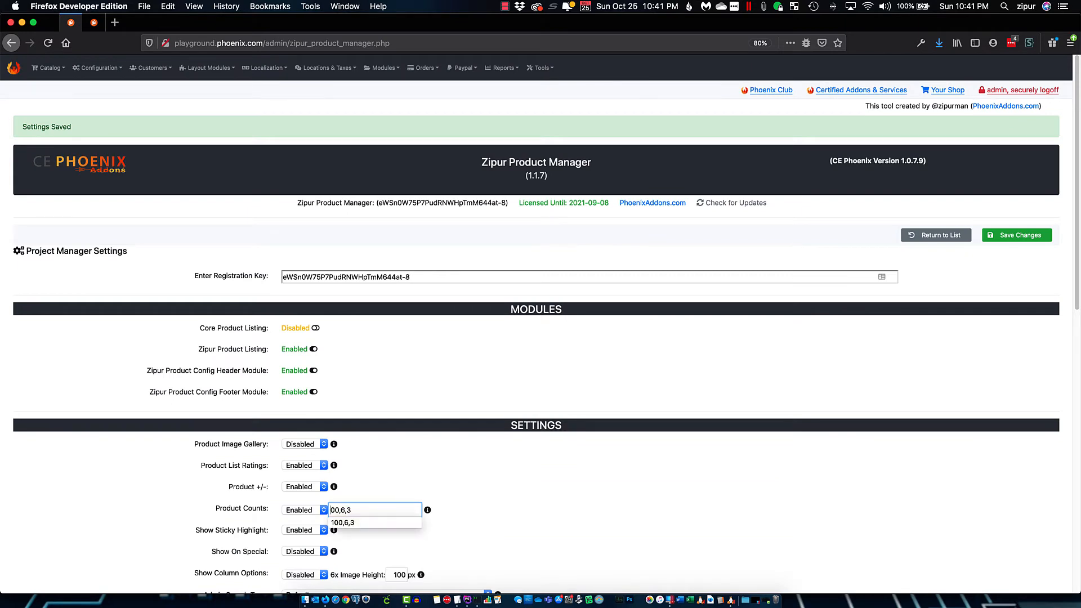
type("20")
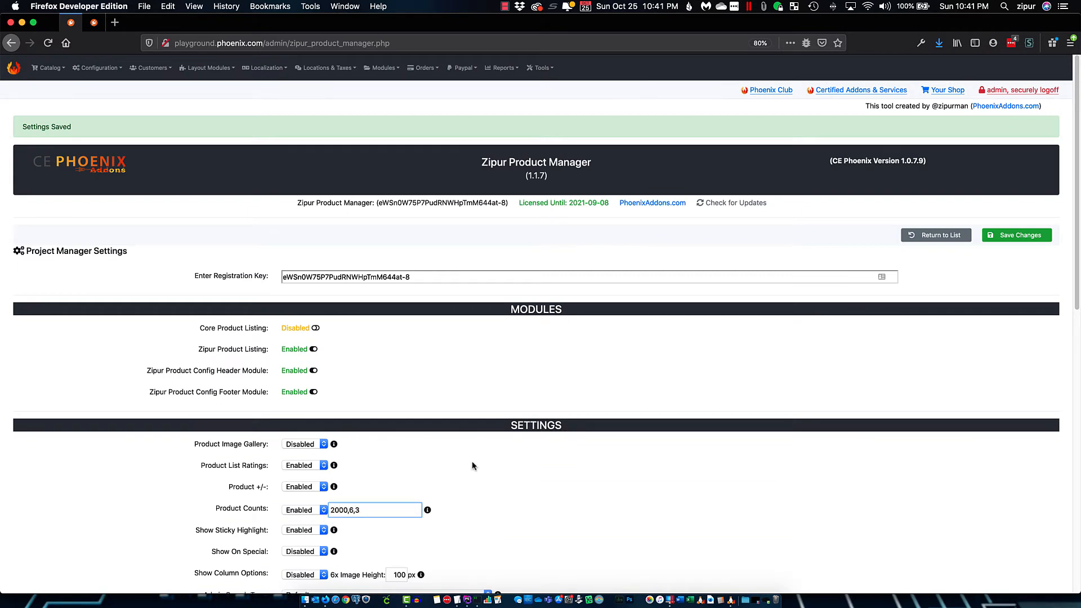
left_click(1020, 235)
left_click(96, 22)
left_click(48, 43)
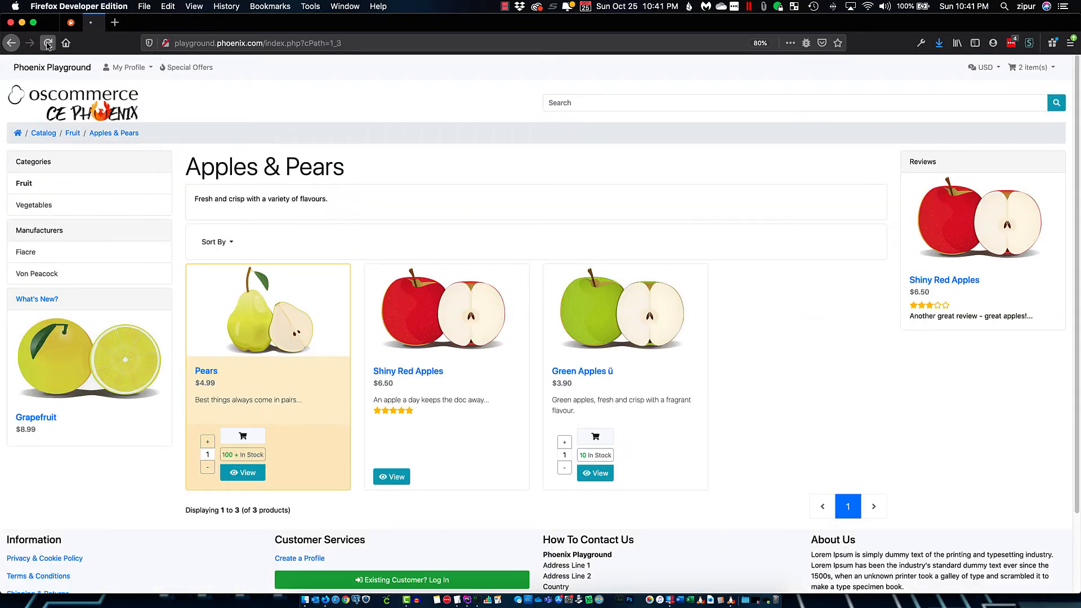
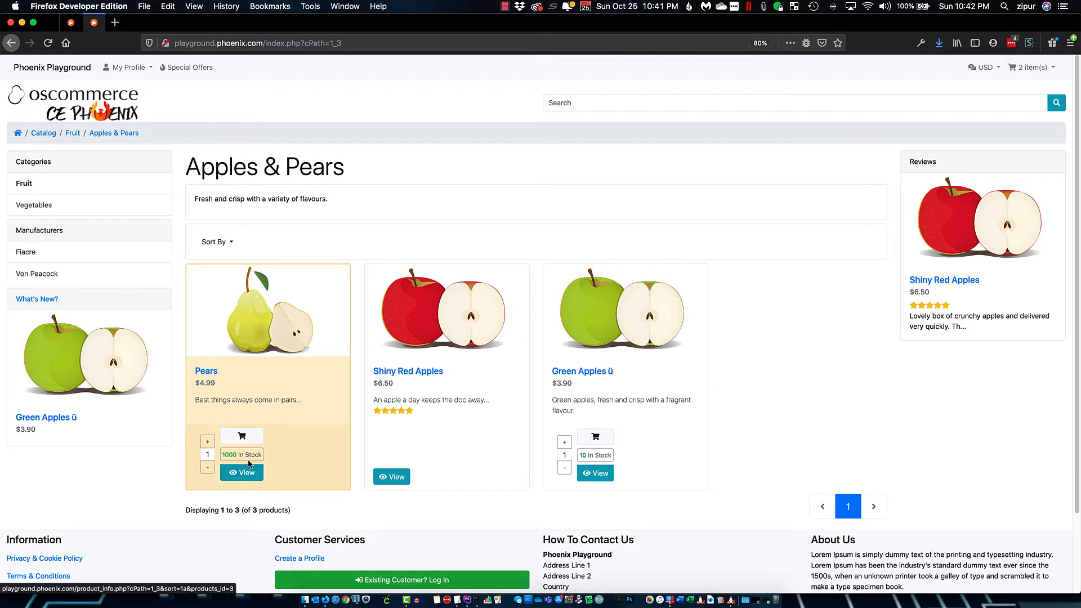
Return to the Product Manager settings and set the Product Counts thresholds to 12,6,3
left_click(77, 23)
scroll(397, 422, "down", 1)
left_click(341, 501)
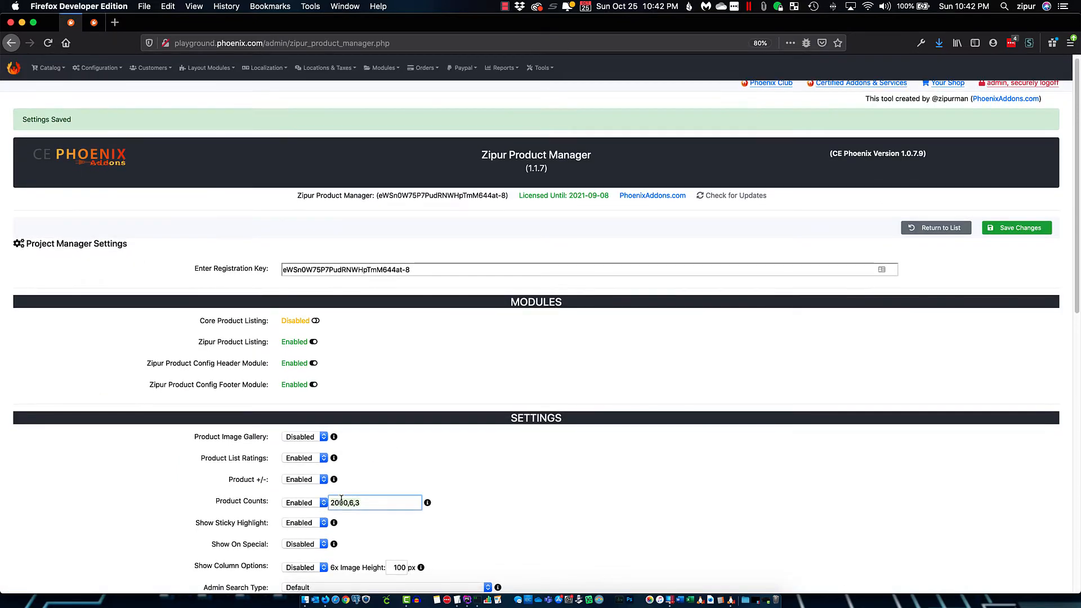
double_click(338, 504)
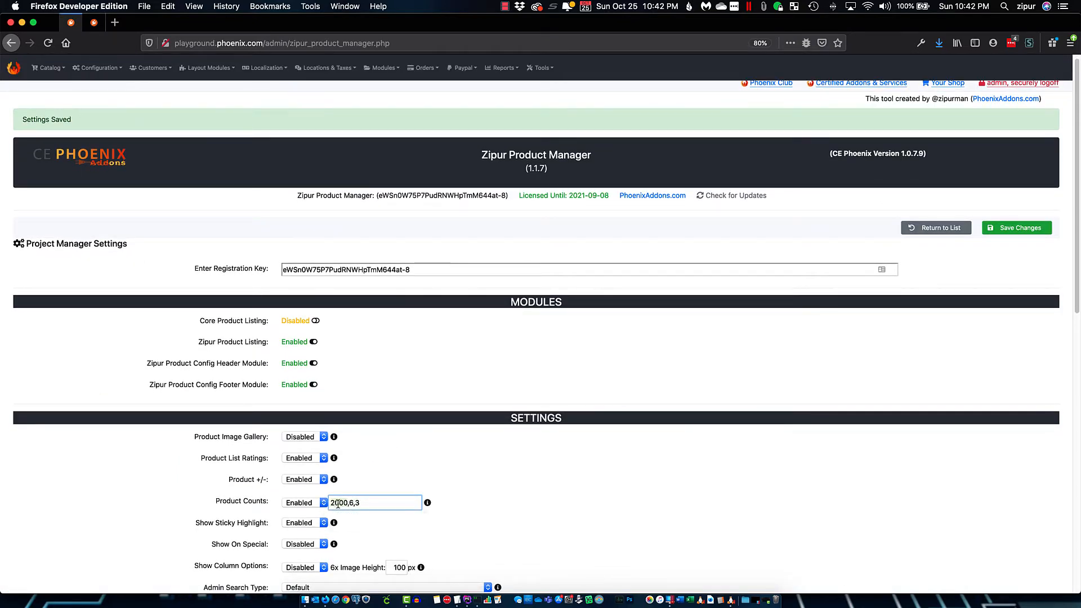
type("12")
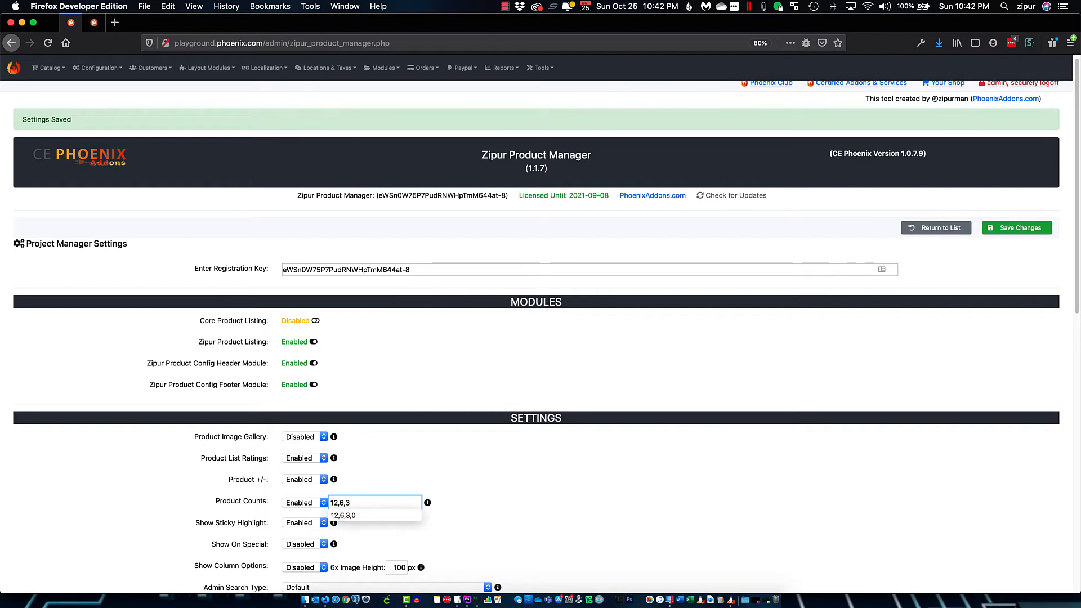
left_click(397, 470)
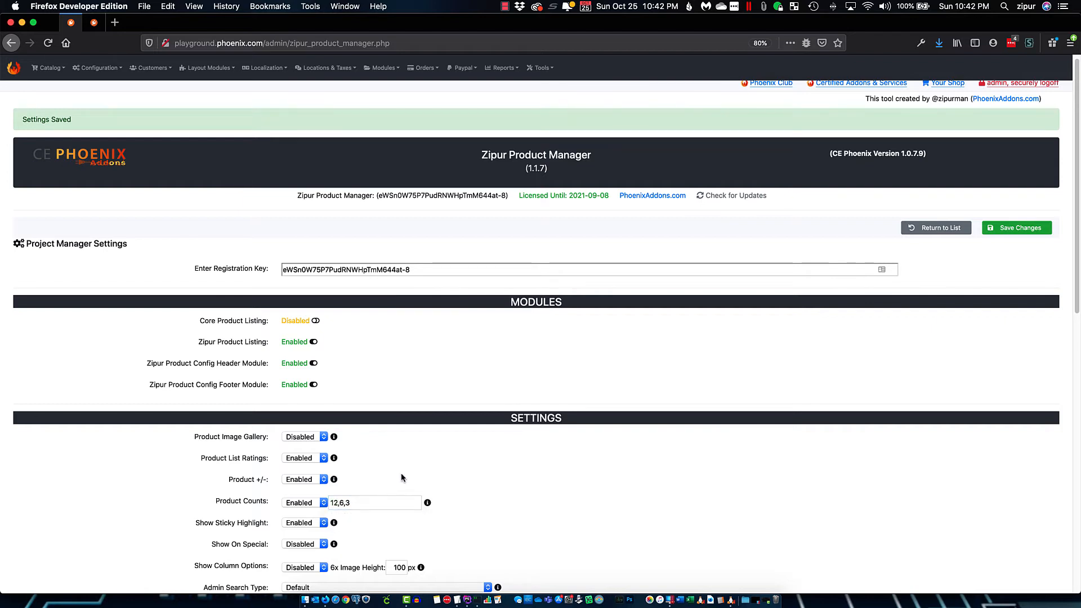
Check the storefront stock counts, set the Product Counts thresholds to 12,11,3, save, and refresh the Apples & Pears page
left_click(341, 502)
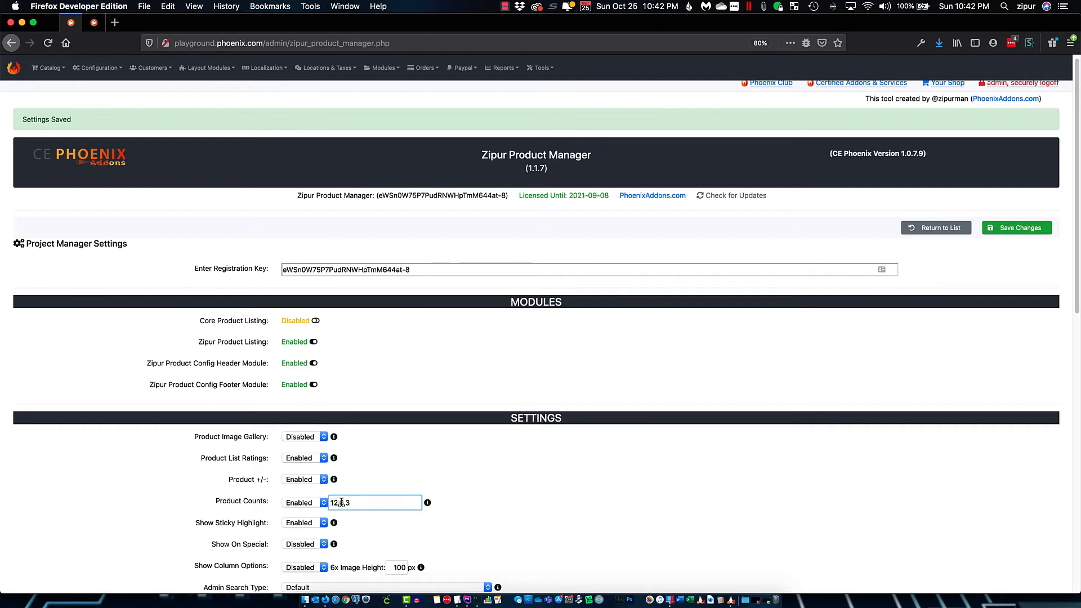
left_click(341, 502)
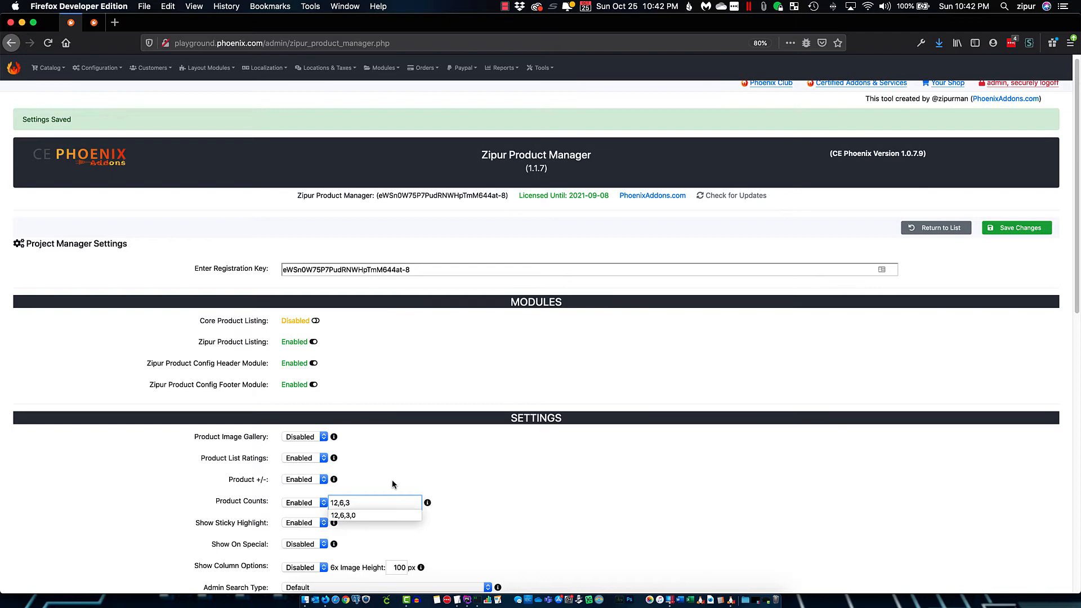
left_click(91, 22)
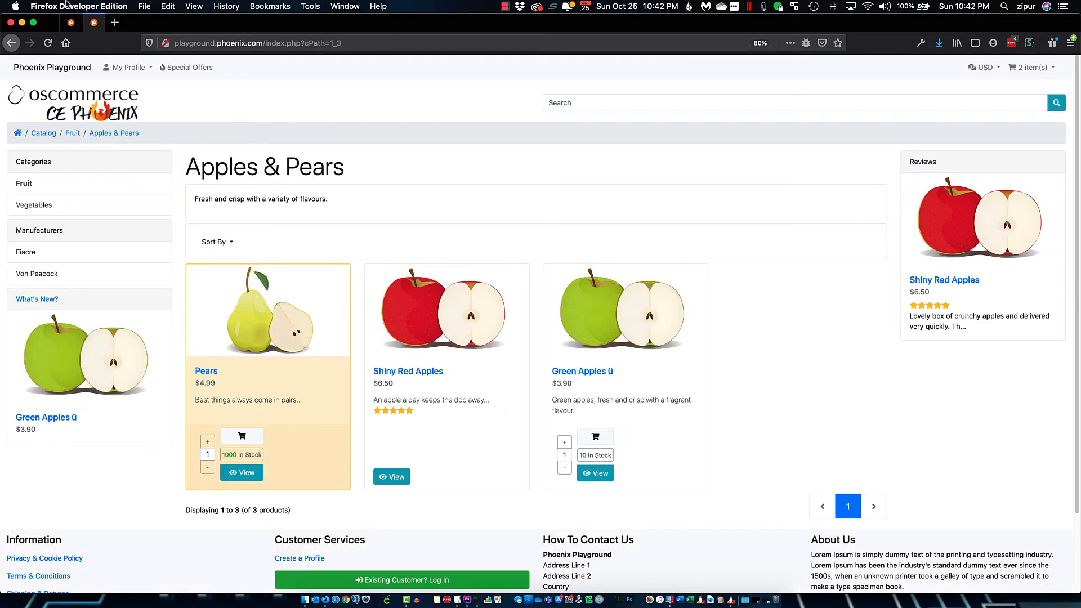
left_click(69, 22)
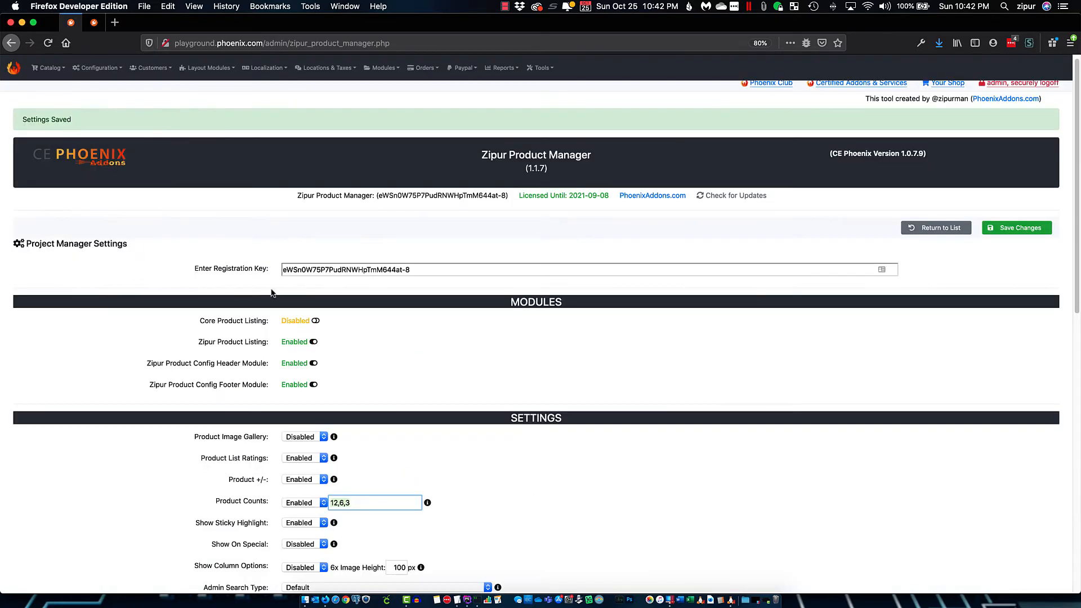
left_click(343, 504)
key("BackSpace")
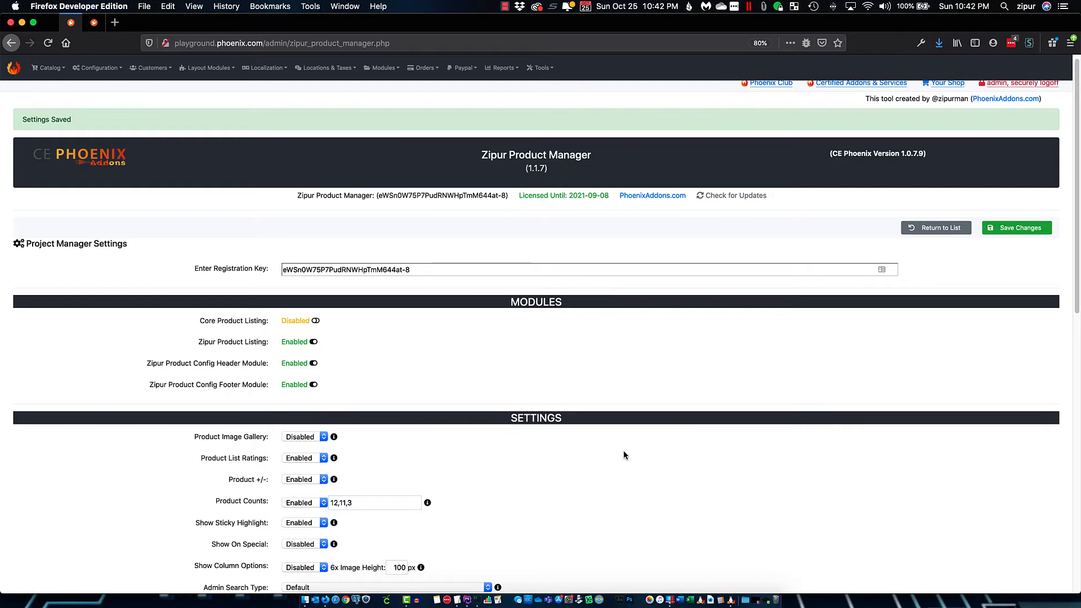
left_click(1030, 229)
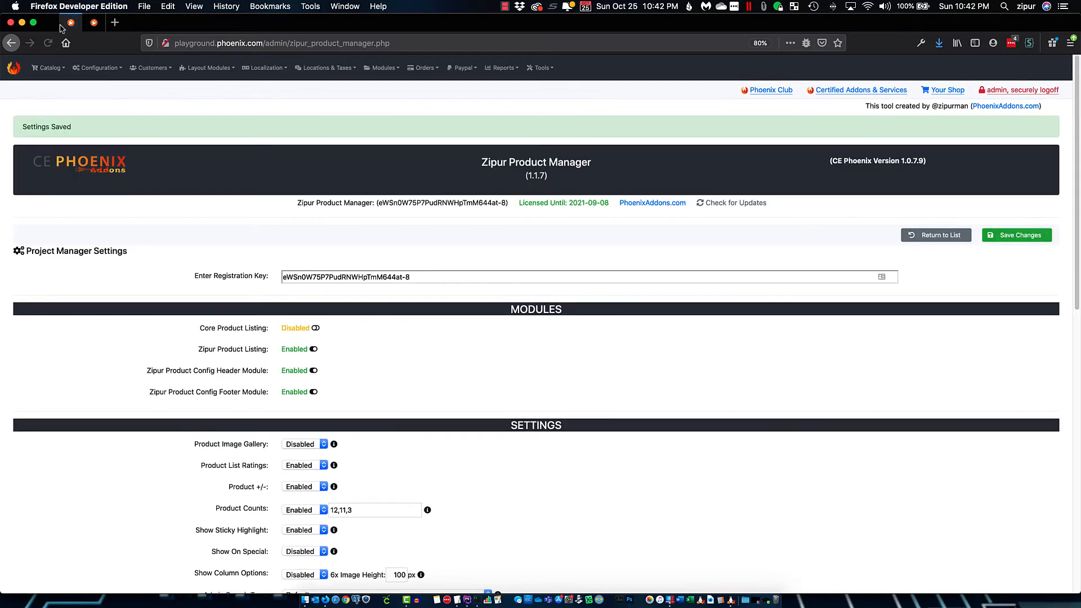
left_click(92, 23)
left_click(47, 44)
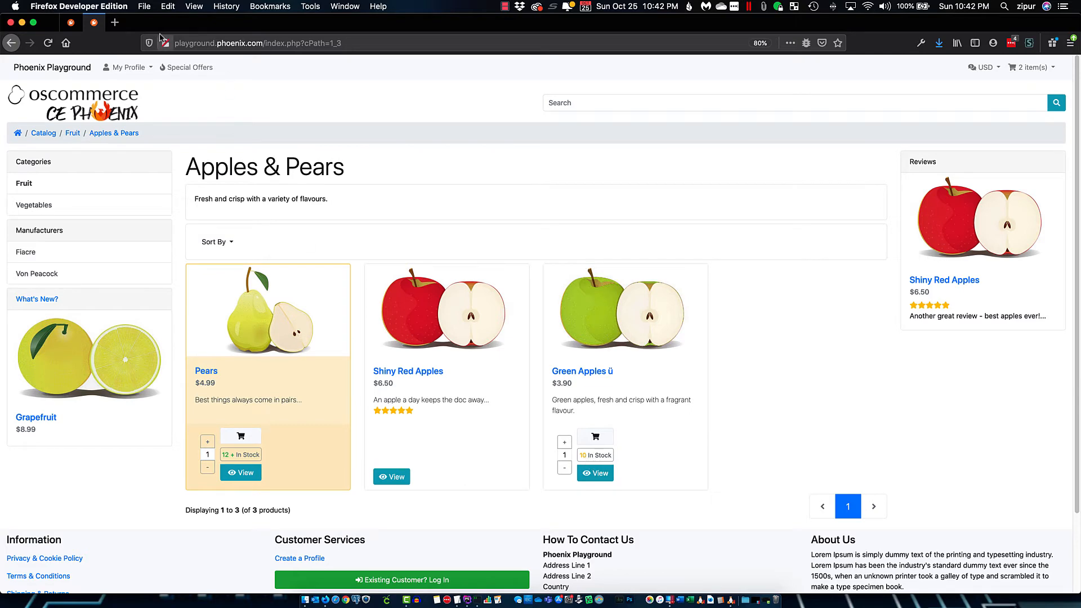
Set the Product Counts thresholds to 12,11,10, save the changes, and refresh the storefront's Apples & Pears page
left_click(71, 22)
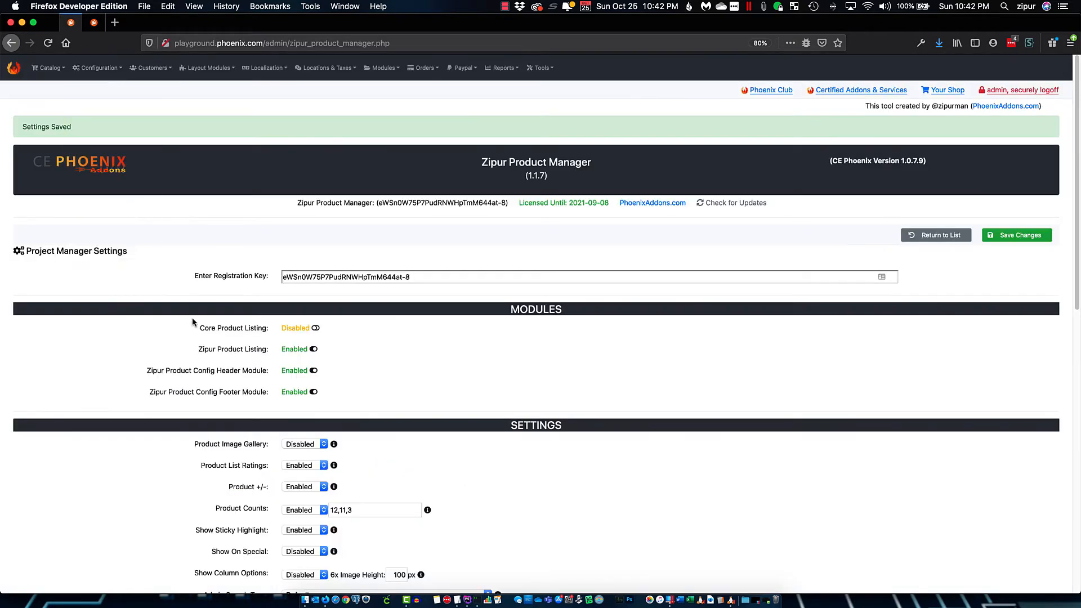
left_click(350, 510)
key("BackSpace")
type("10")
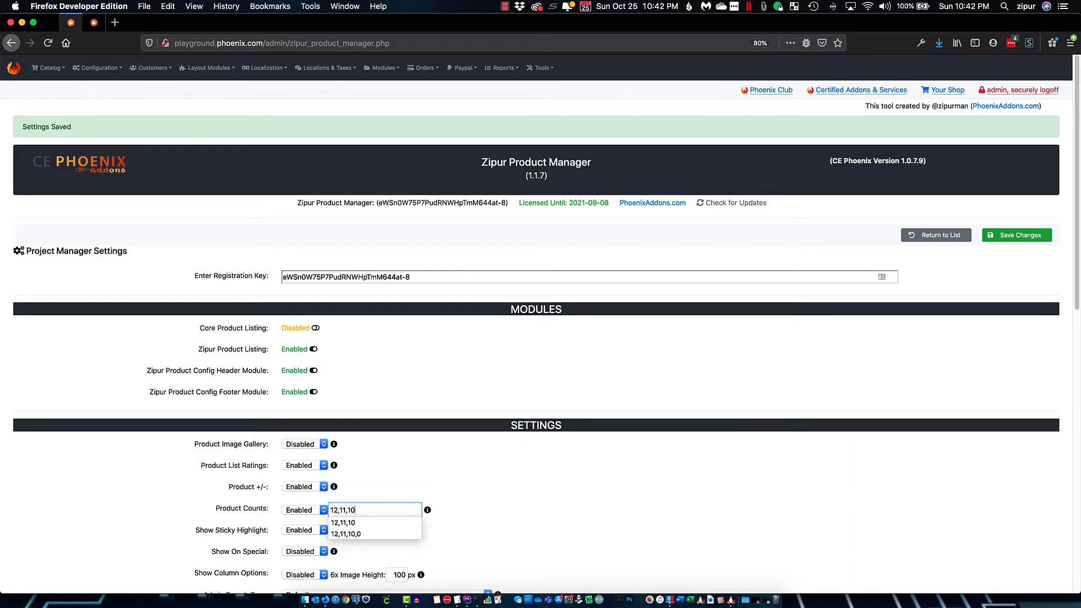
left_click(701, 538)
left_click(1021, 235)
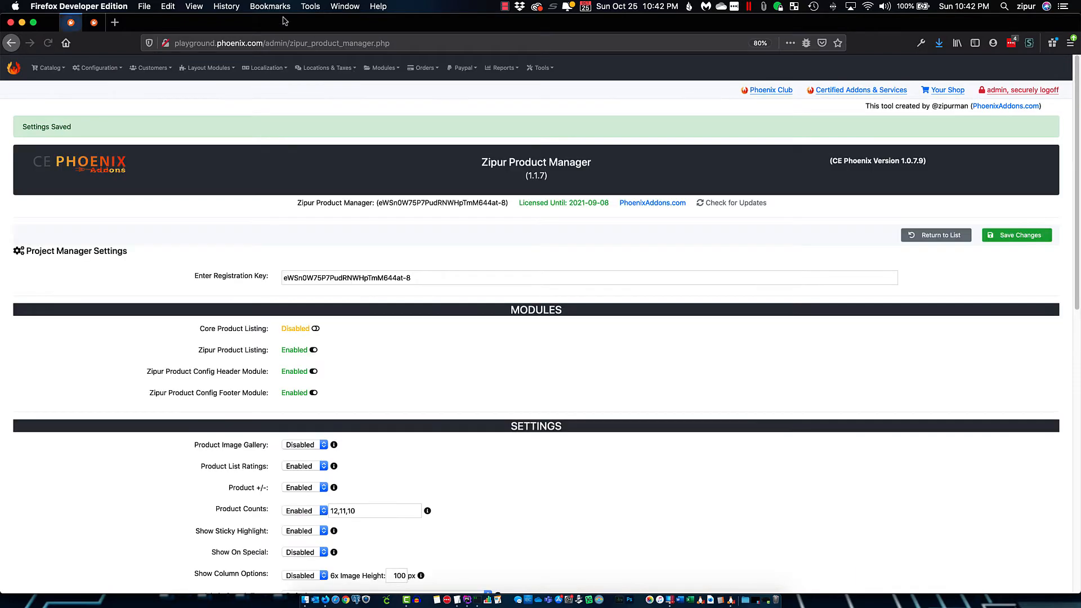
left_click(94, 23)
left_click(49, 43)
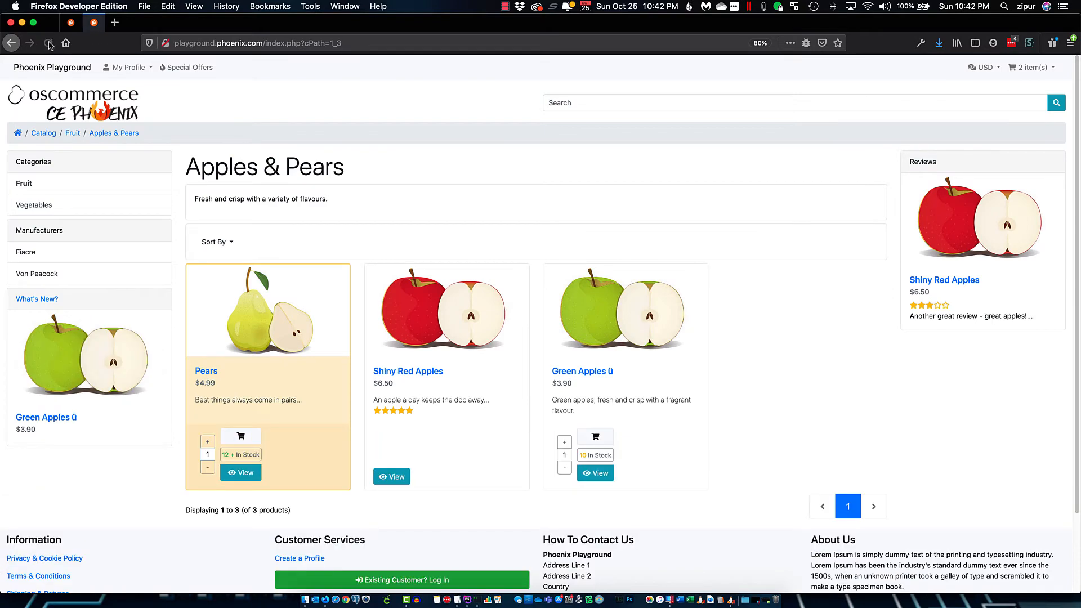
Set the Product Counts thresholds to 13,12,11, save the changes, and refresh the storefront's Apples & Pears page
left_click(71, 23)
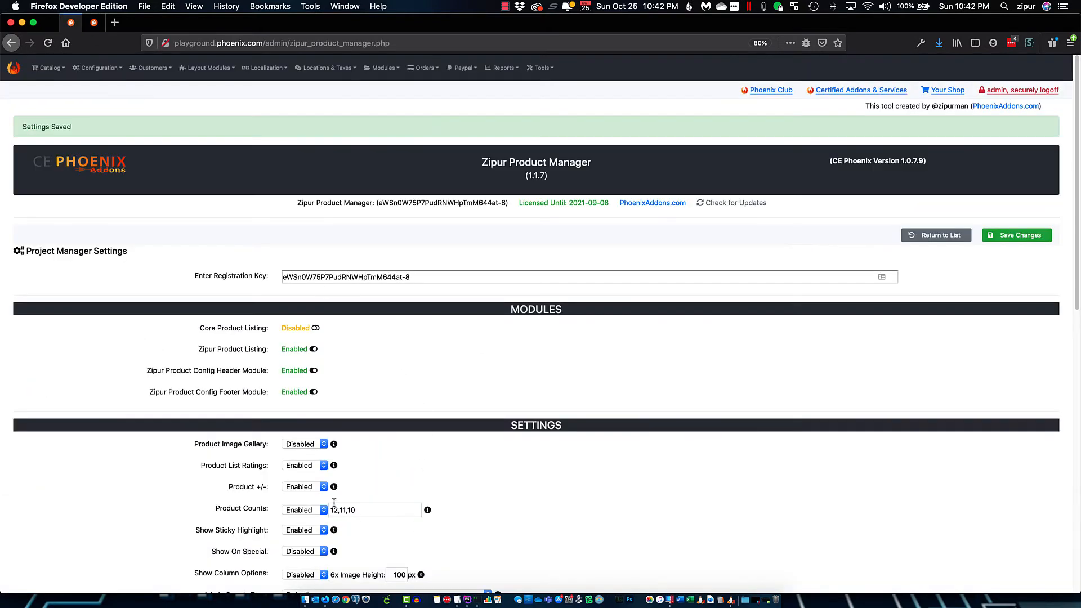
left_click(350, 511)
left_click(375, 514)
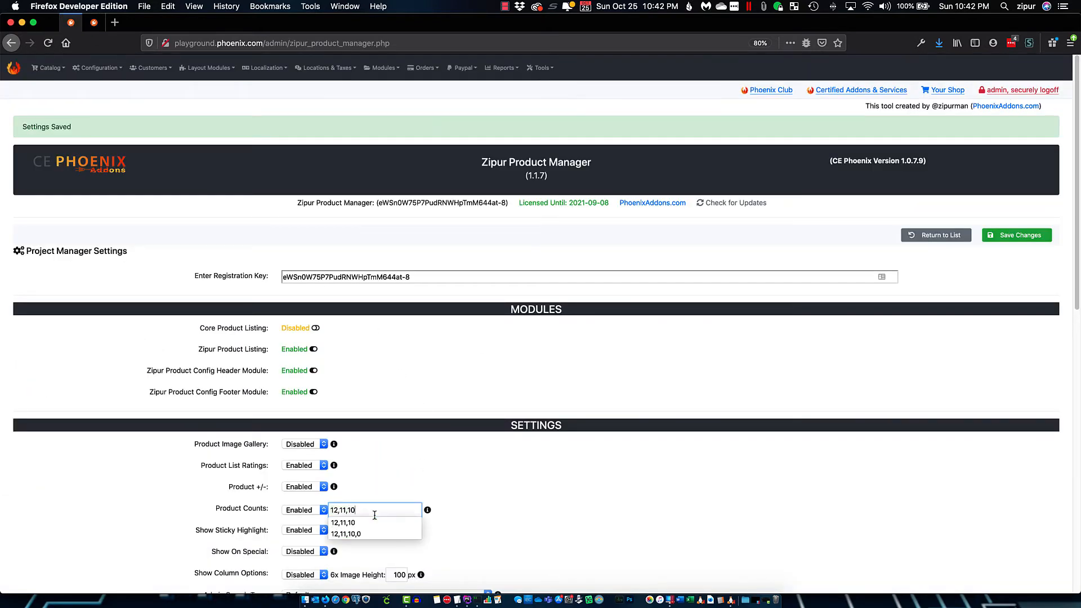
key("BackSpace")
type("13,")
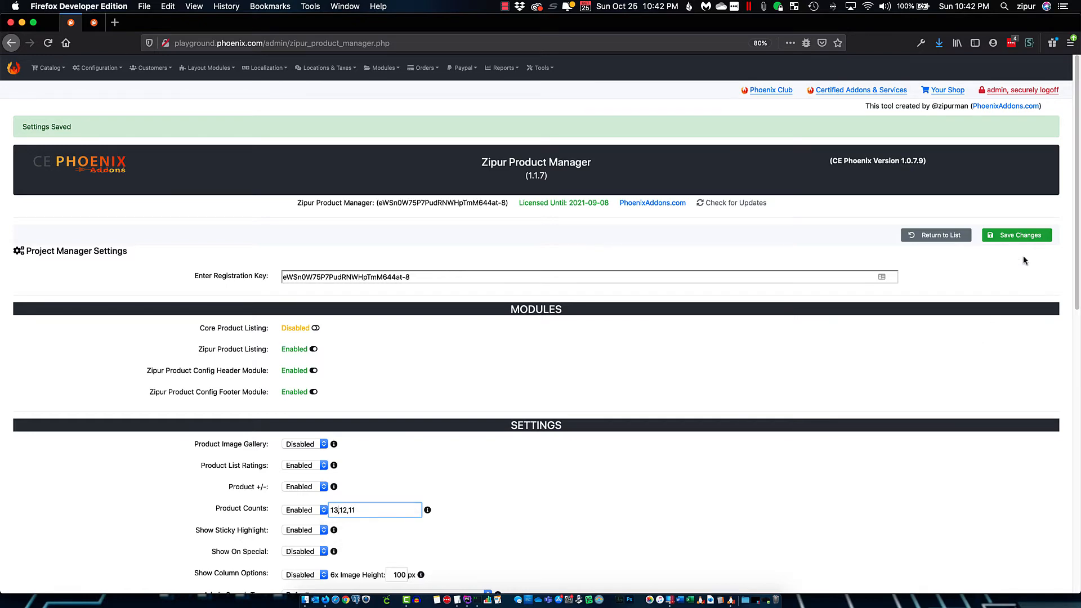
left_click(1020, 235)
left_click(96, 24)
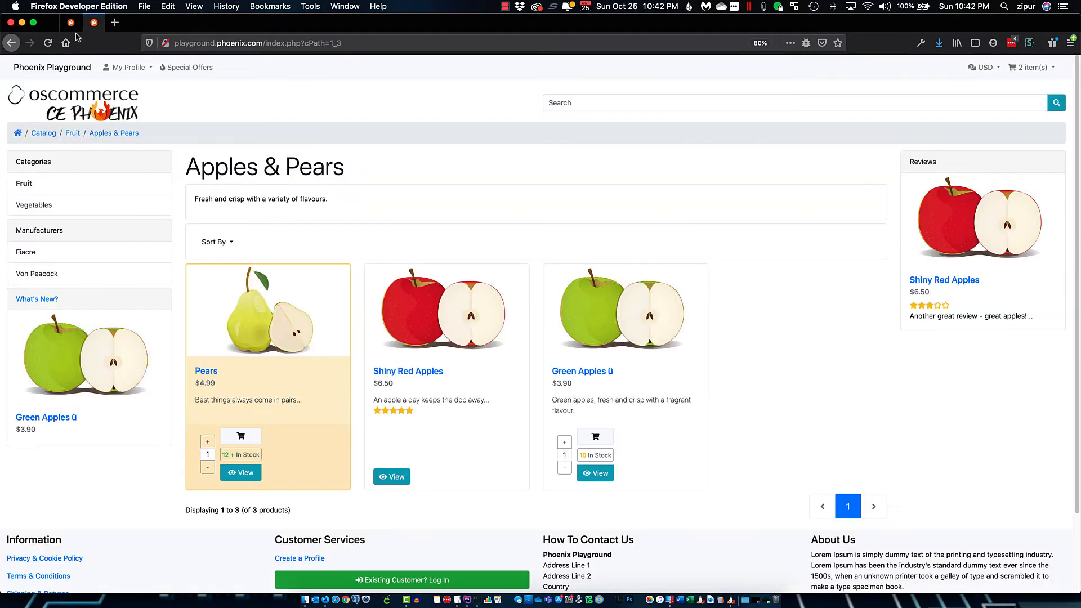
left_click(48, 42)
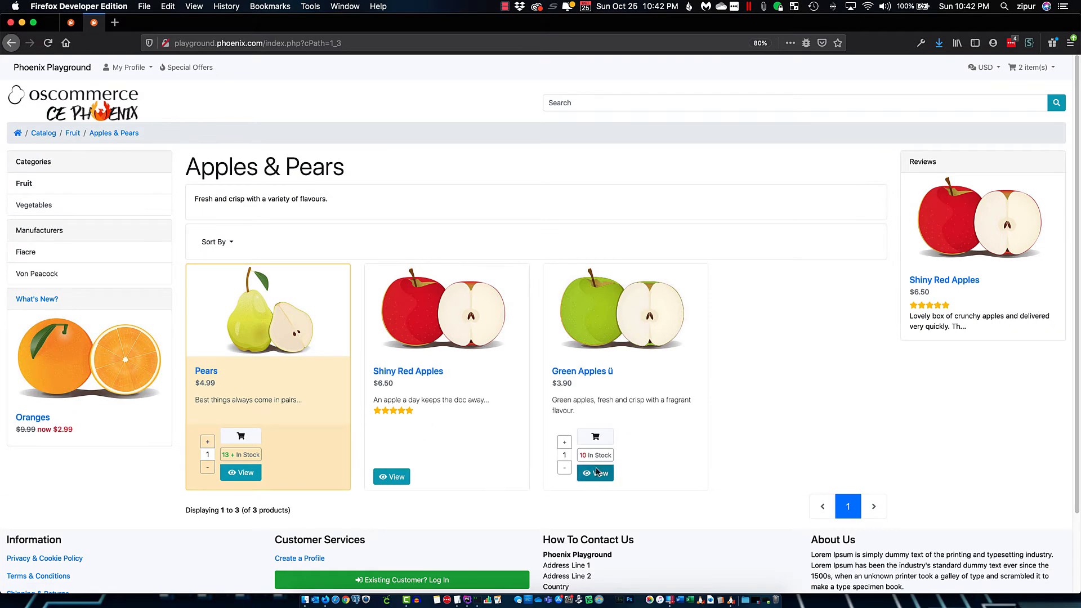
Set the Product Counts thresholds to 13,12,11,0 in the Product Manager settings and save the changes
left_click(71, 23)
double_click(365, 510)
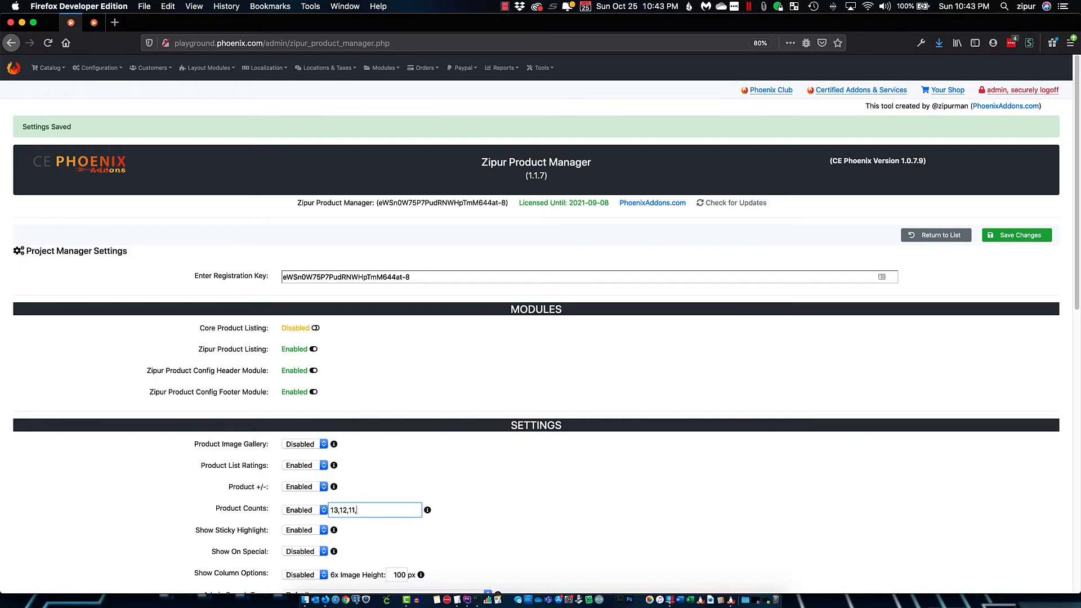
mouse_move(428, 511)
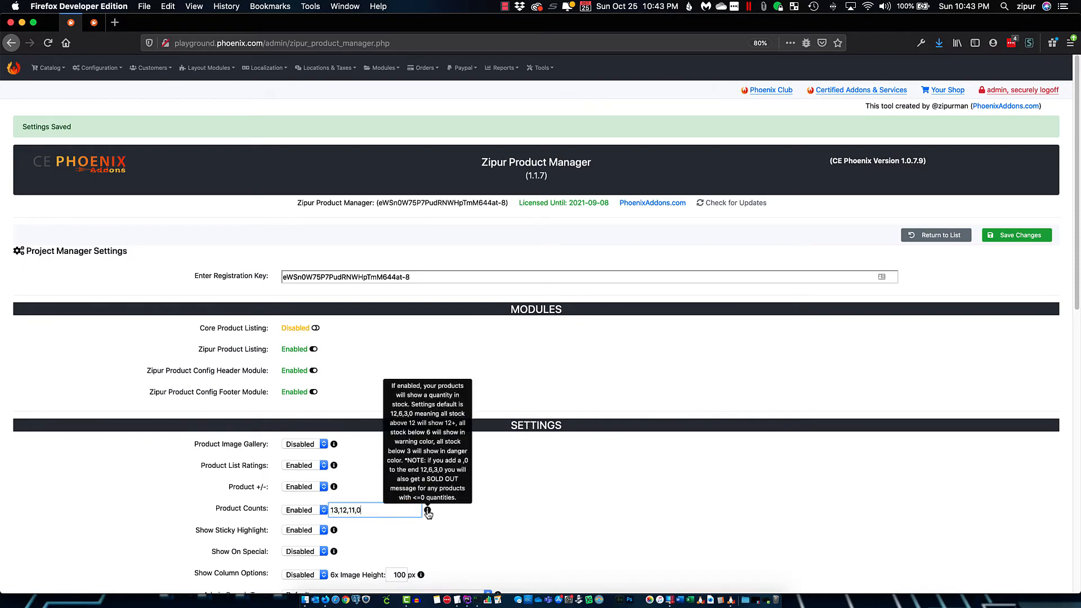
left_click(990, 235)
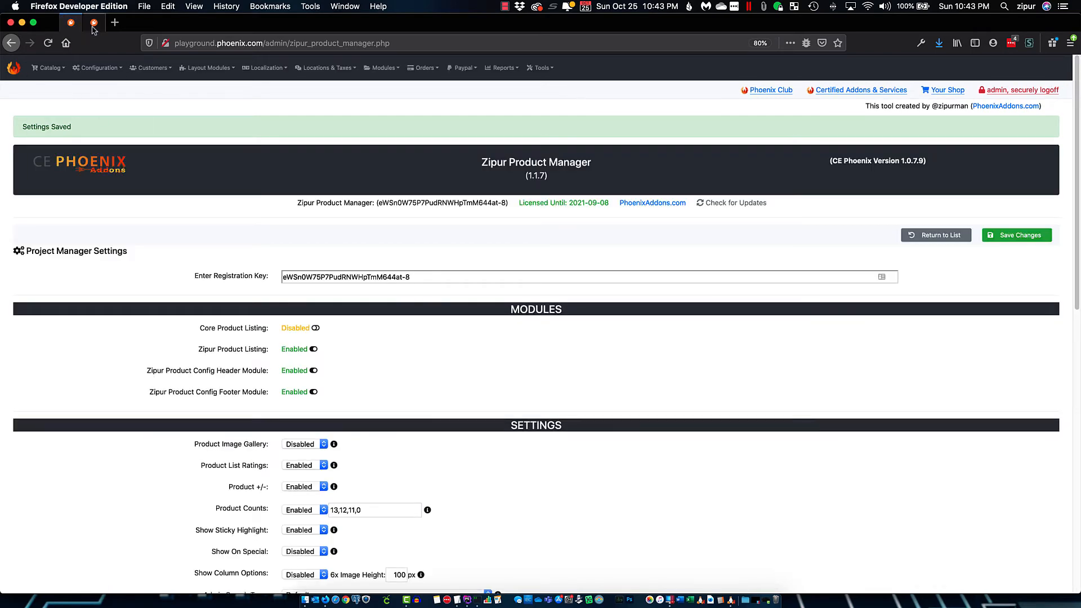
Refresh the storefront, open the Fruit category, and examine the stock labels of its new products, including Grapefruit
left_click(93, 25)
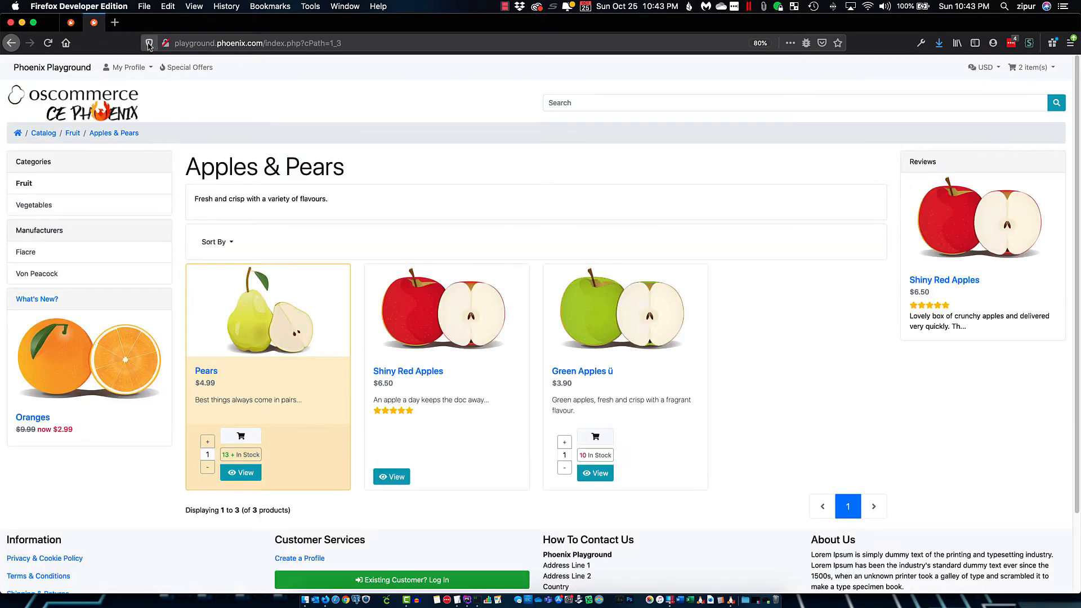
left_click(48, 42)
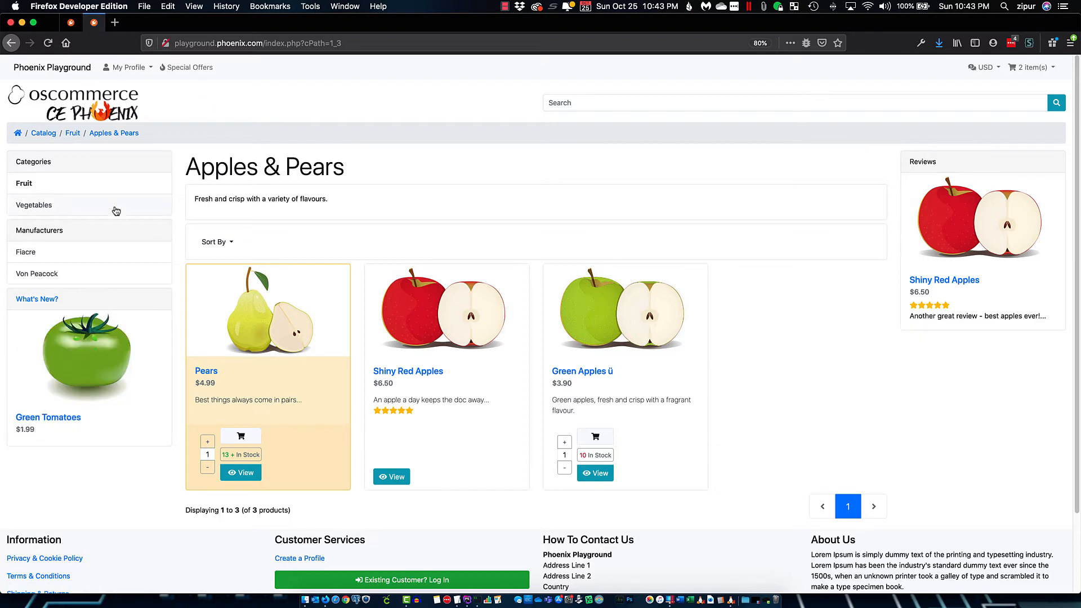
left_click(37, 183)
scroll(466, 251, "down", 2)
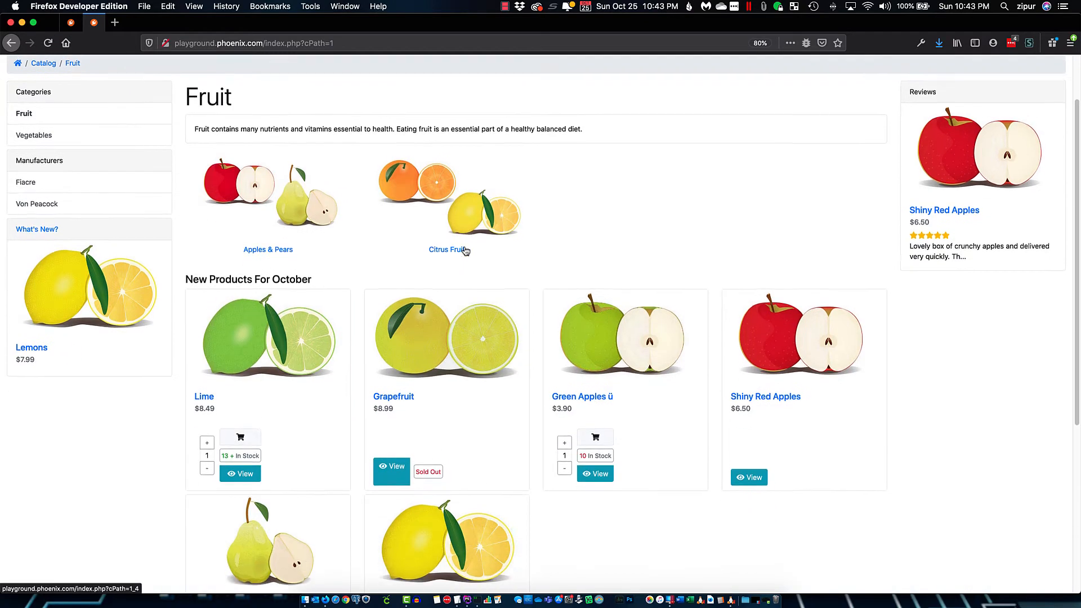
scroll(527, 304, "down", 1)
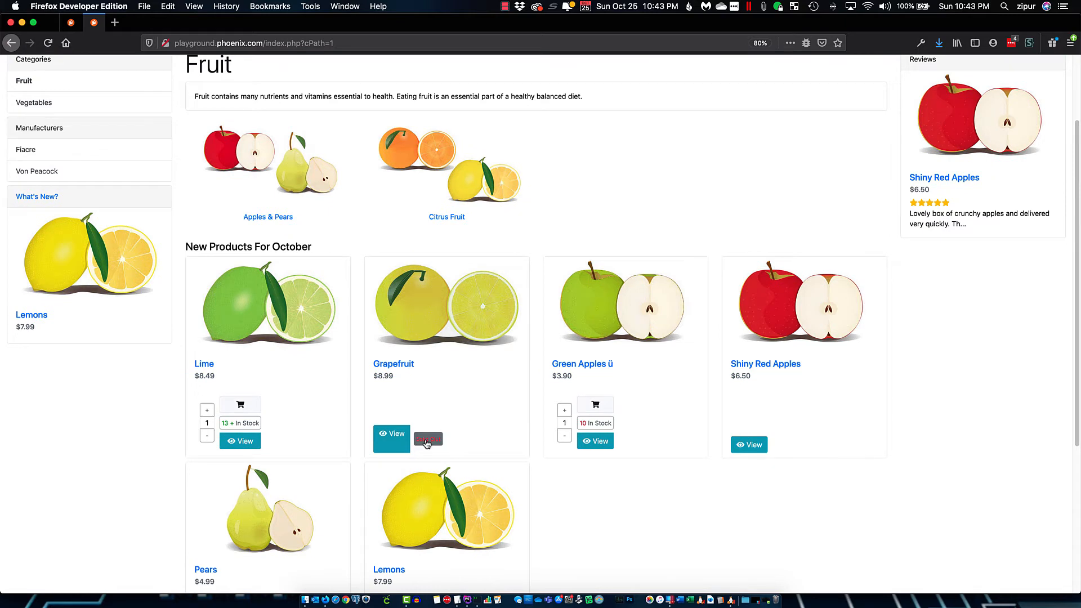
Set the Product Counts thresholds to 13,12,11, save the changes, and refresh the storefront's Fruit page
left_click(69, 24)
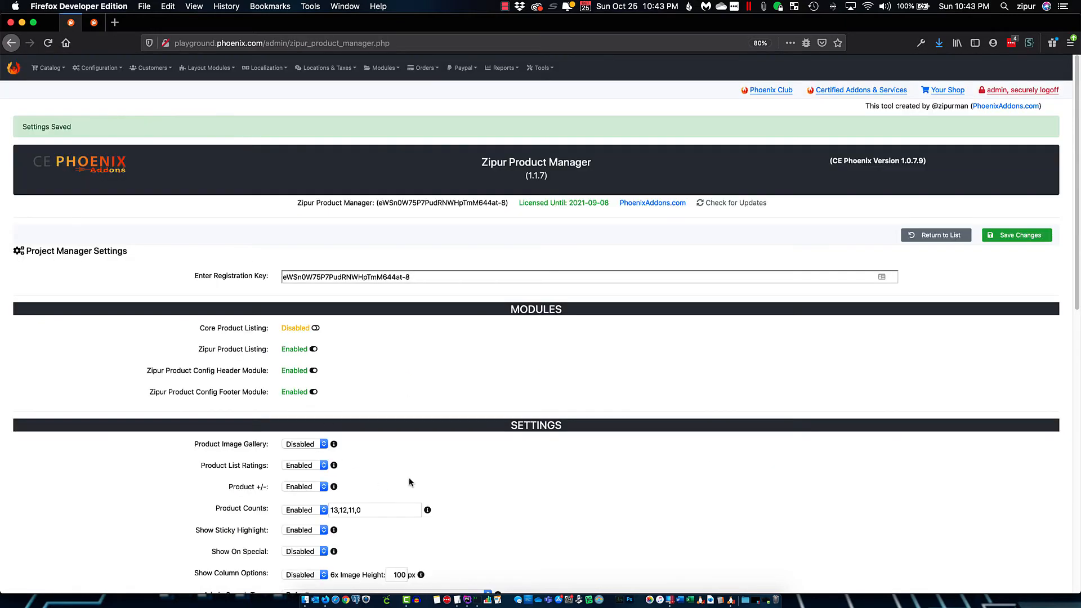
scroll(409, 482, "down", 1)
left_click(369, 502)
key("BackSpace")
key("BackSpace")
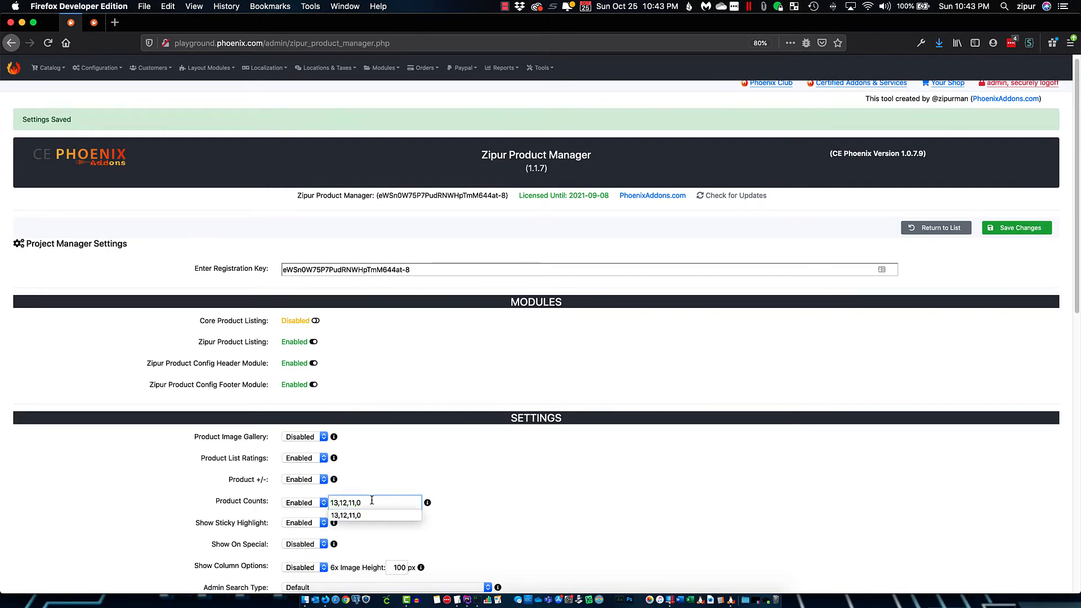
left_click(536, 493)
left_click(1043, 228)
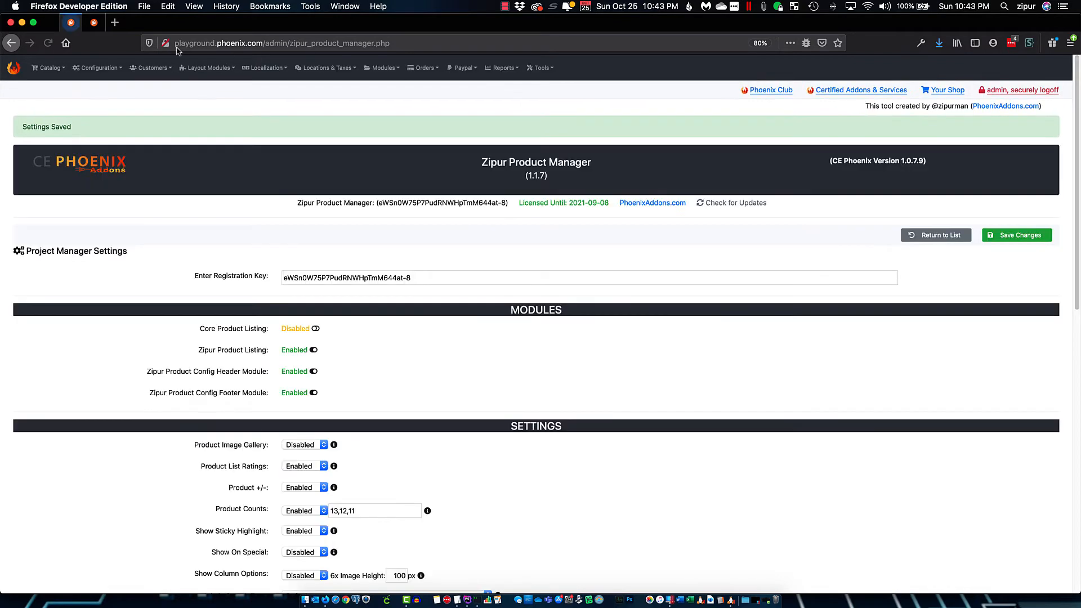
left_click(94, 23)
left_click(49, 43)
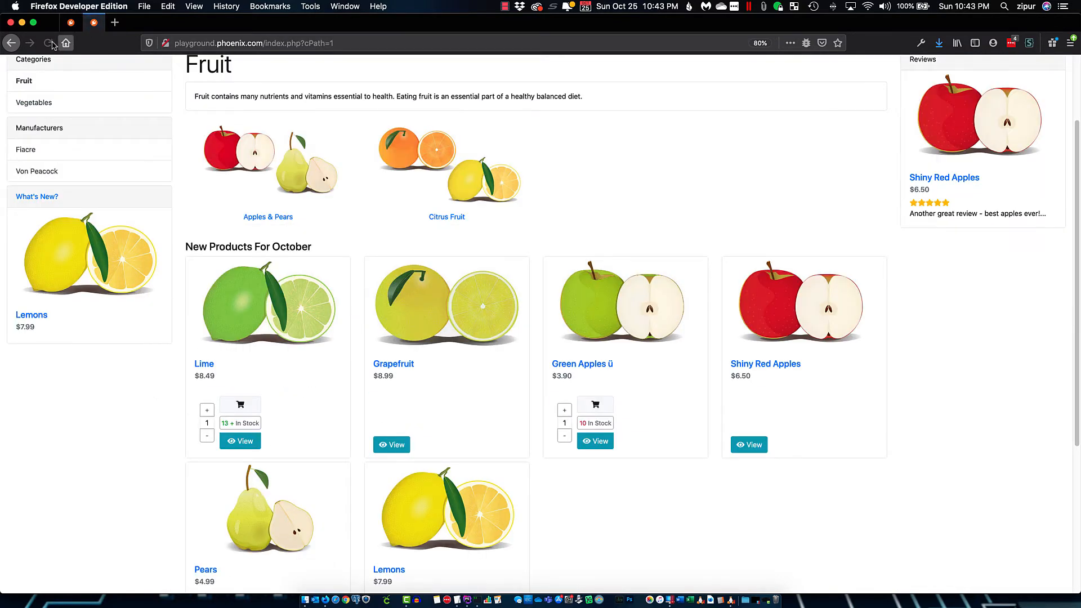
Set the Product Counts thresholds to 12,6,3,0 in the Zipur Product Manager settings and save the changes
left_click(70, 23)
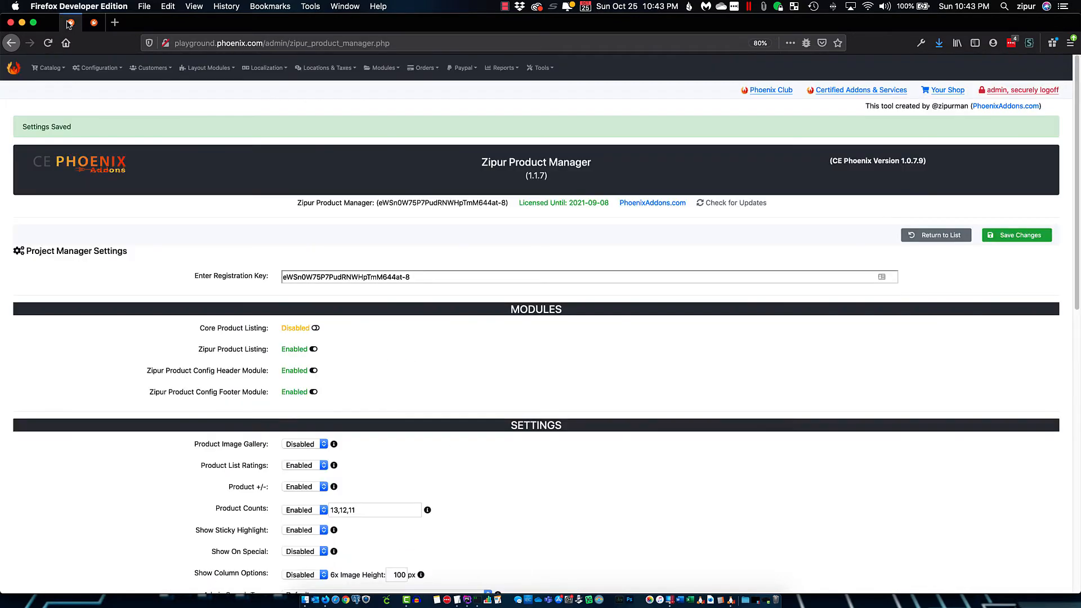
left_click(363, 511)
left_click(383, 512)
type("6")
type("12")
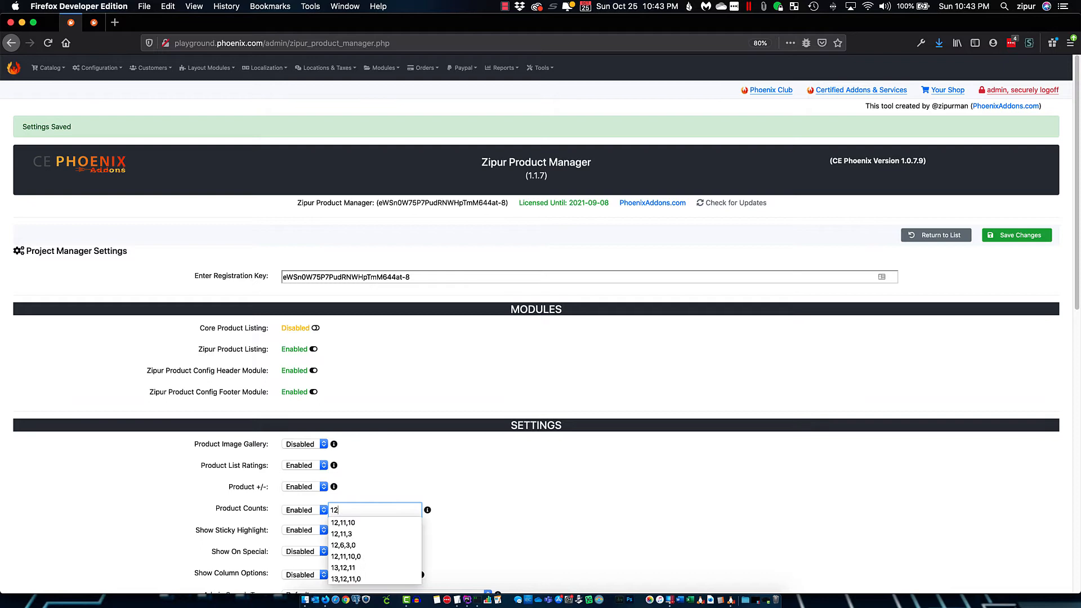
left_click(358, 545)
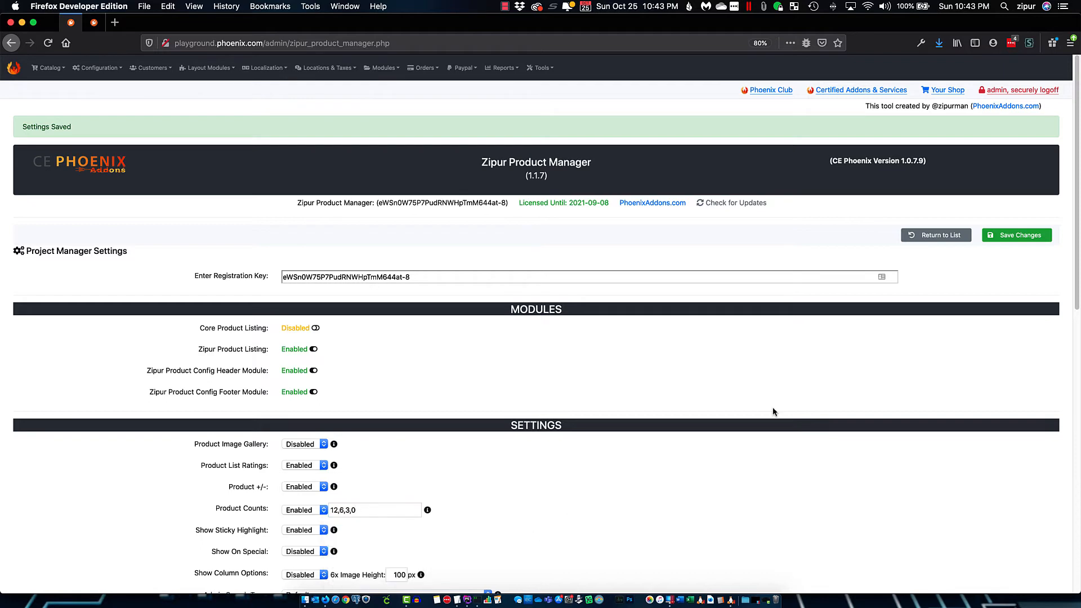
left_click(1029, 234)
Enable the Show On Special setting and save the changes
scroll(541, 306, "down", 3)
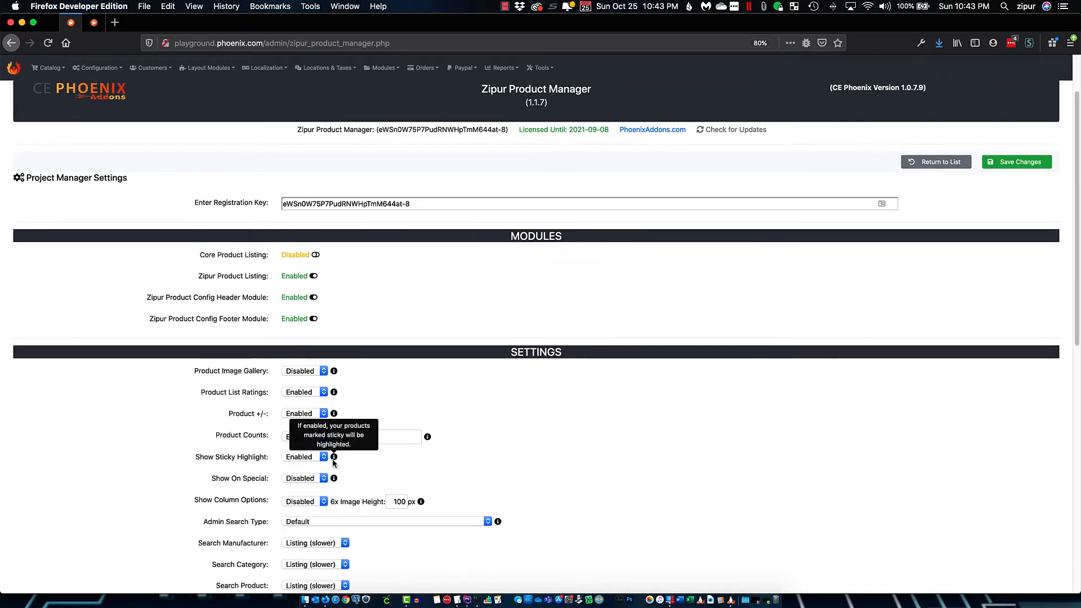
left_click(319, 479)
left_click(321, 488)
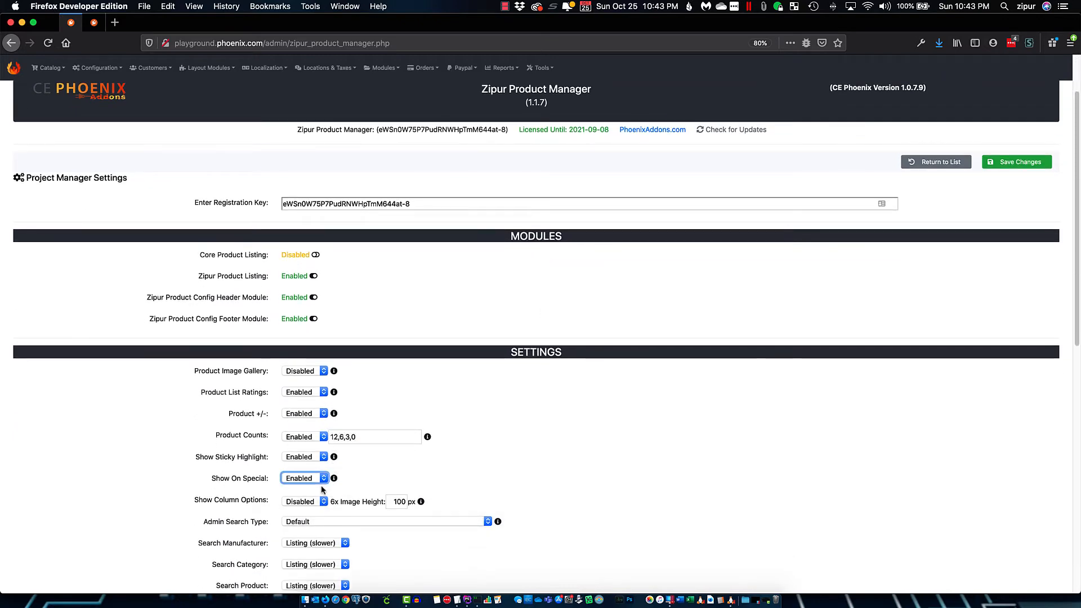
left_click(1019, 163)
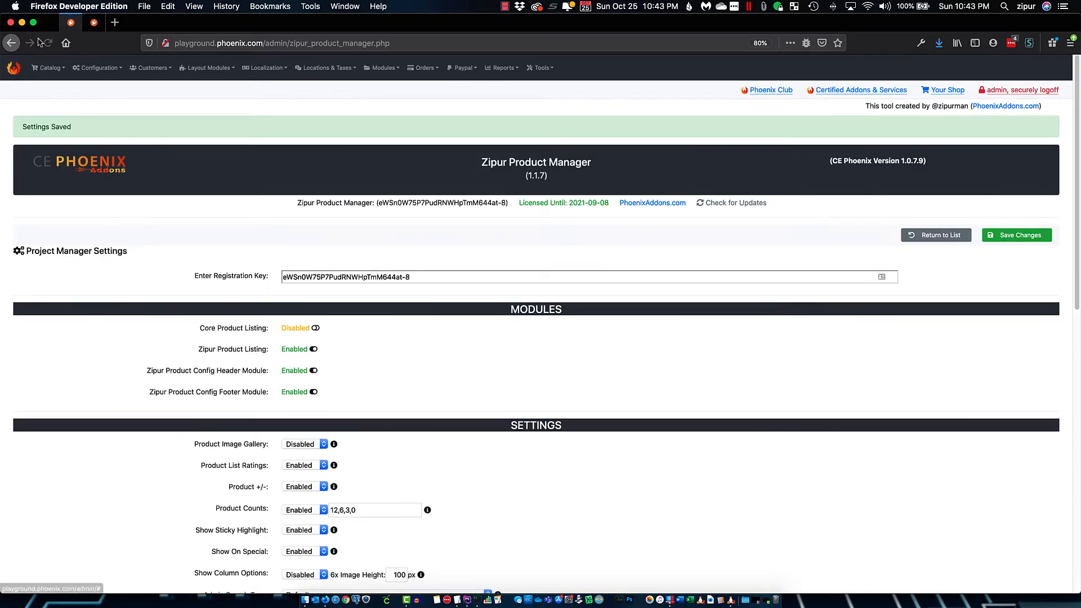
Reload the storefront's Fruit page and check the Apples & Pears and Citrus Fruit listings for stock labels and the On Special banner
left_click(92, 22)
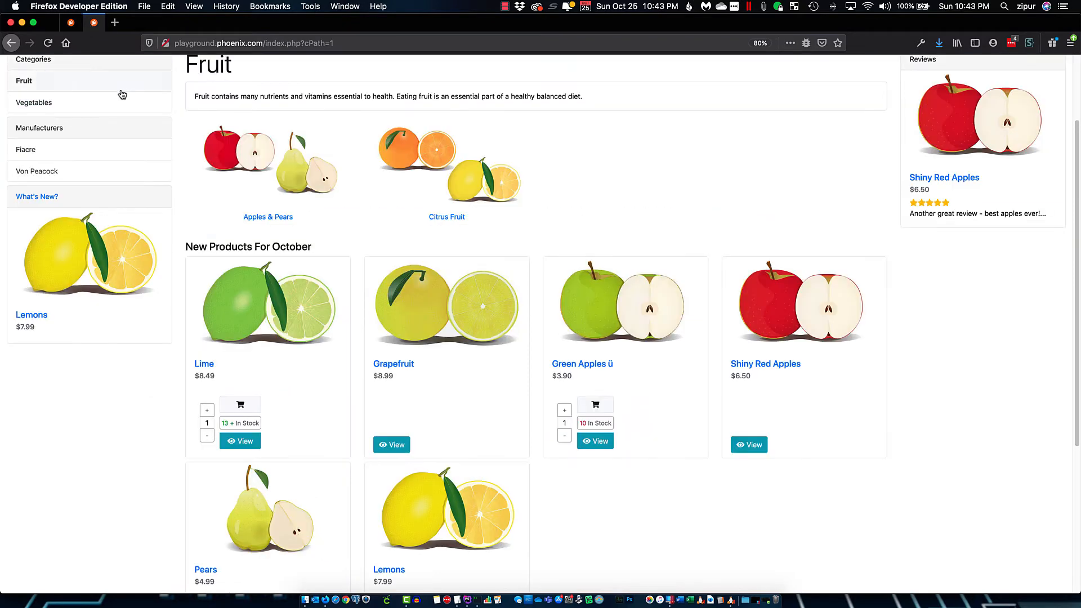
left_click(49, 44)
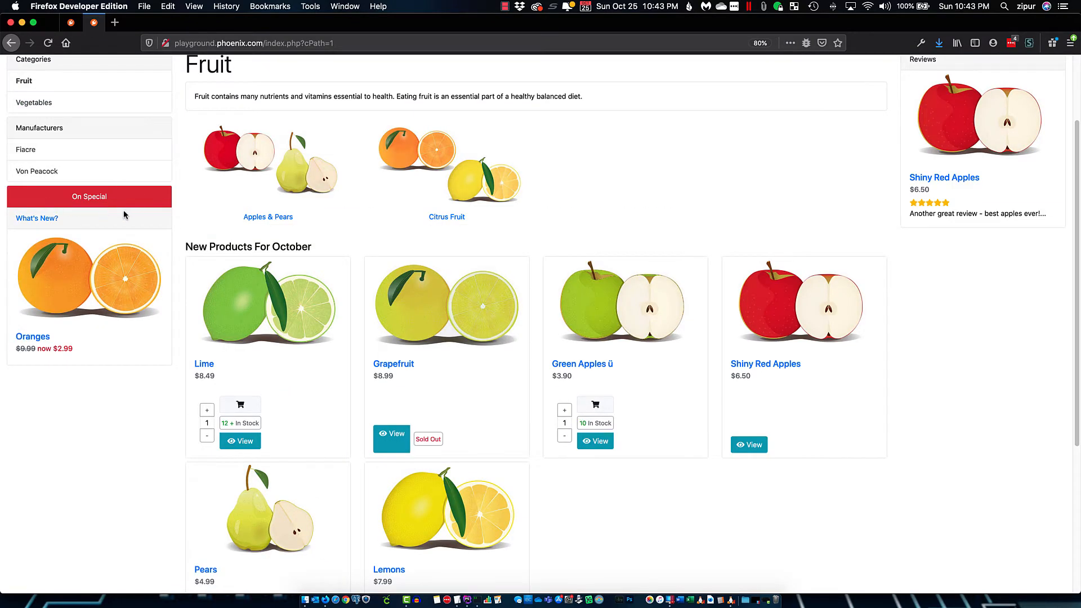
scroll(256, 221, "up", 4)
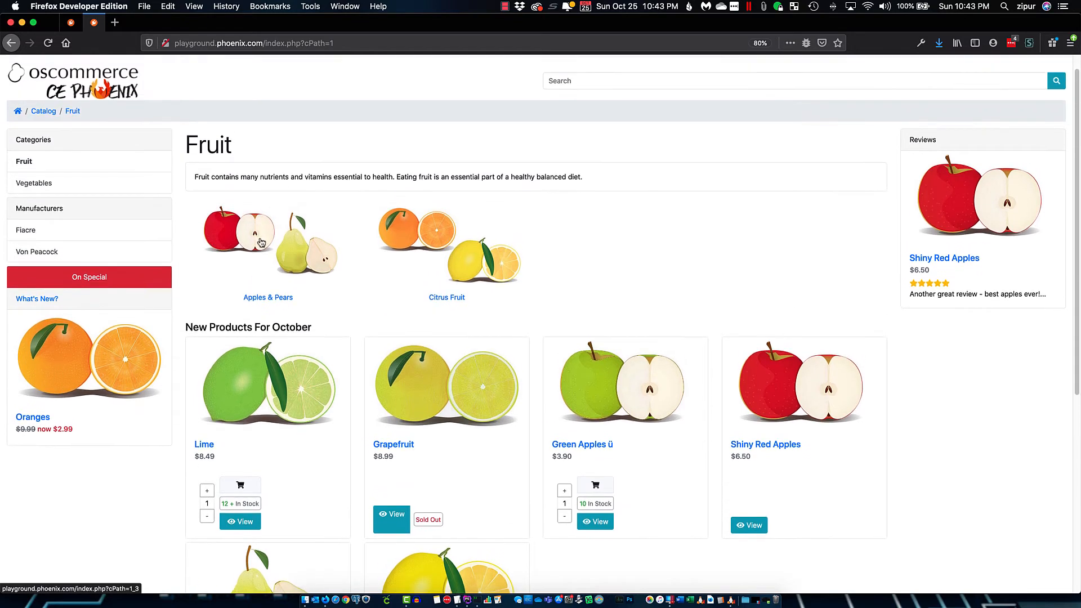
left_click(280, 299)
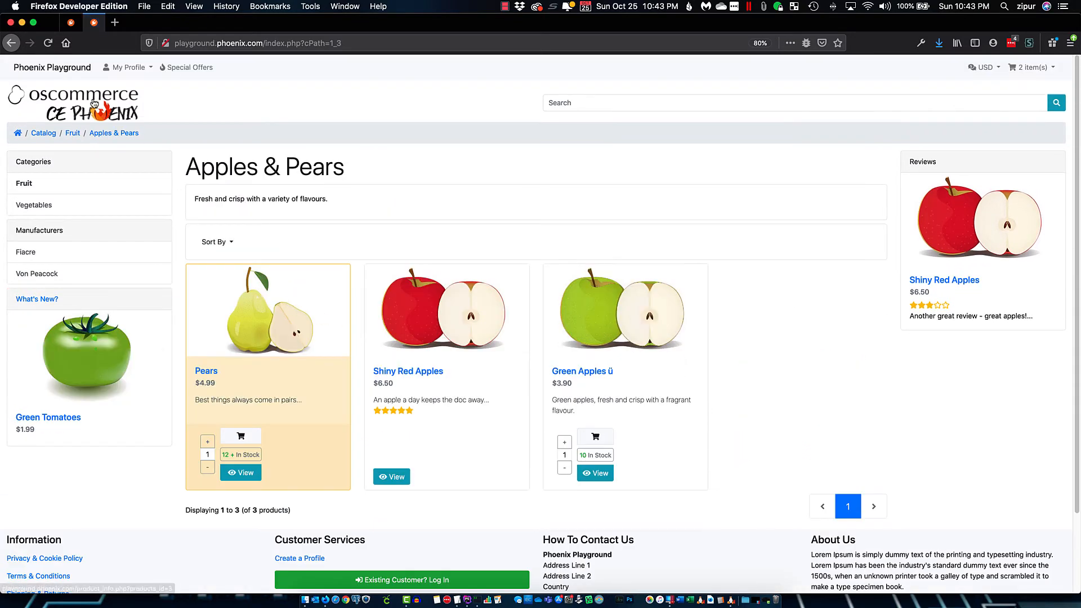
left_click(11, 43)
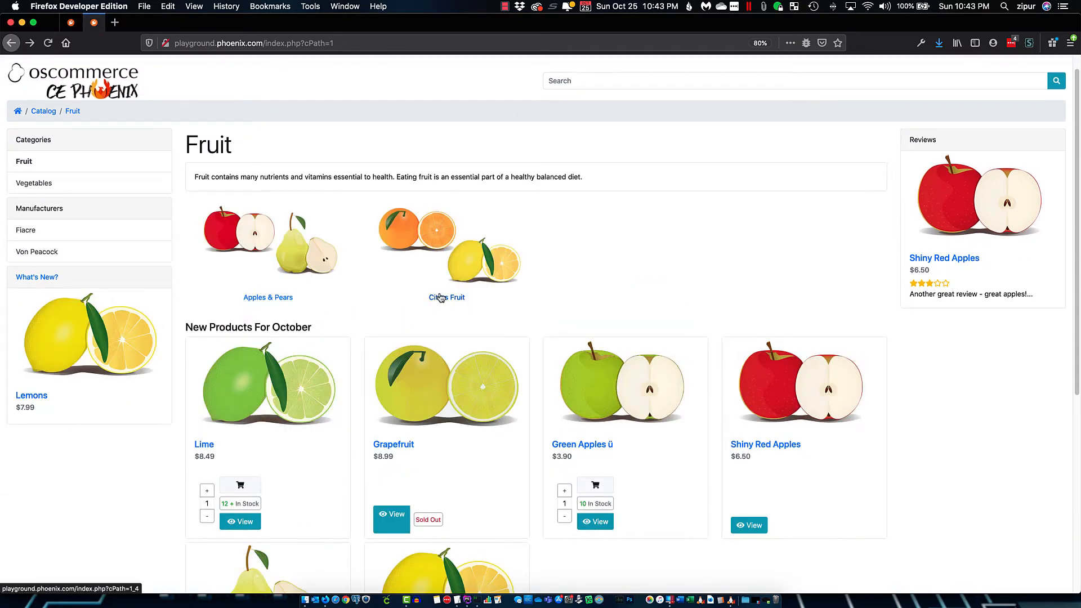
left_click(447, 297)
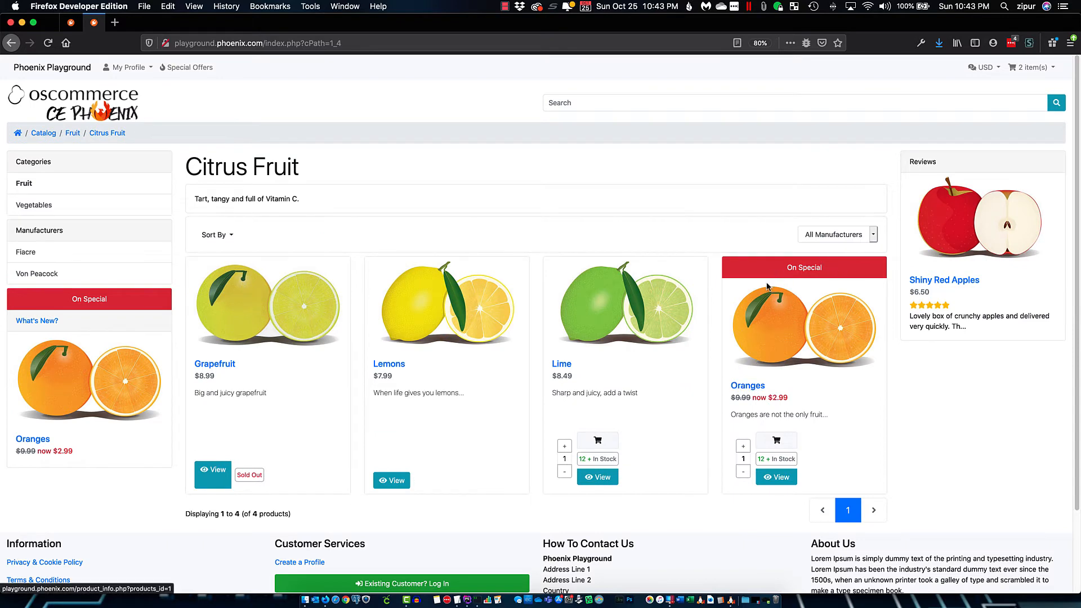
Enable Show Column Options in the product manager settings and save the changes
left_click(70, 22)
scroll(417, 359, "down", 3)
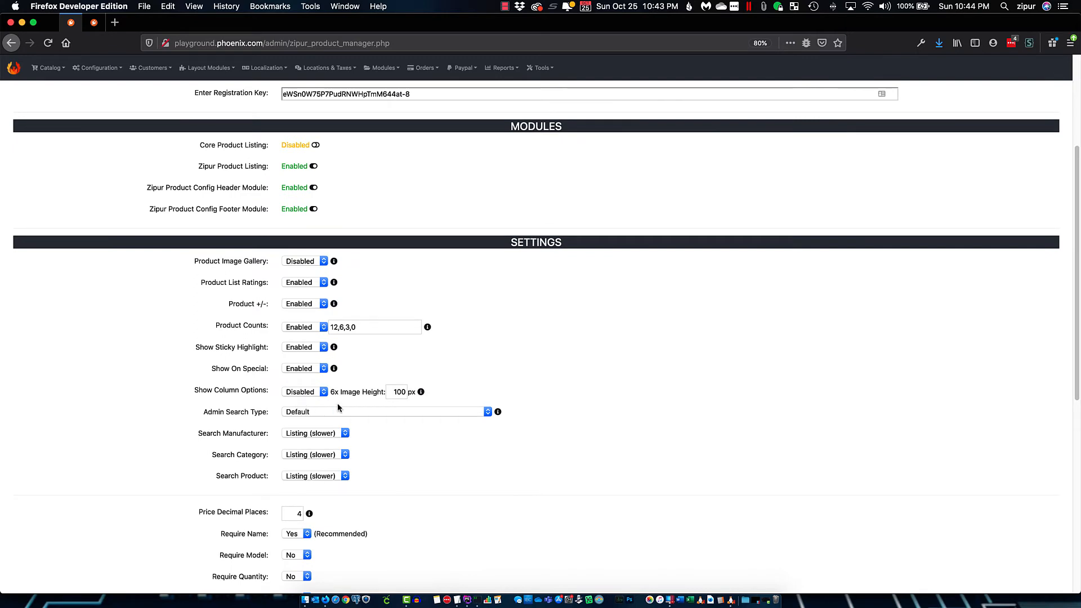
left_click(309, 392)
left_click(304, 403)
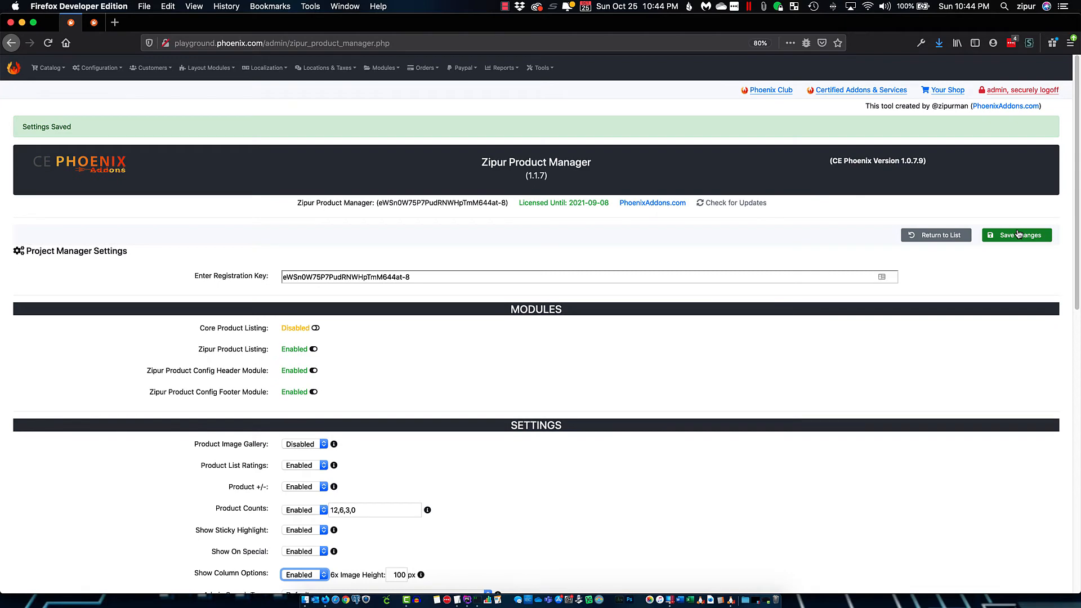
left_click(1019, 234)
Reload the storefront's Citrus Fruit page and preview each of the four product listing layouts, ending on the densest grid
left_click(94, 23)
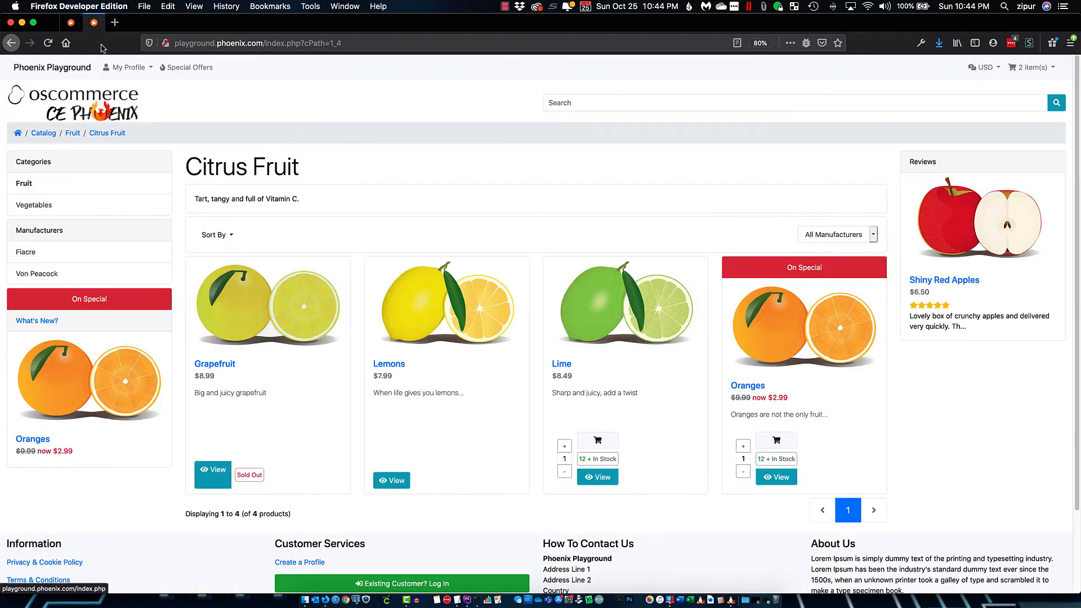
left_click(48, 43)
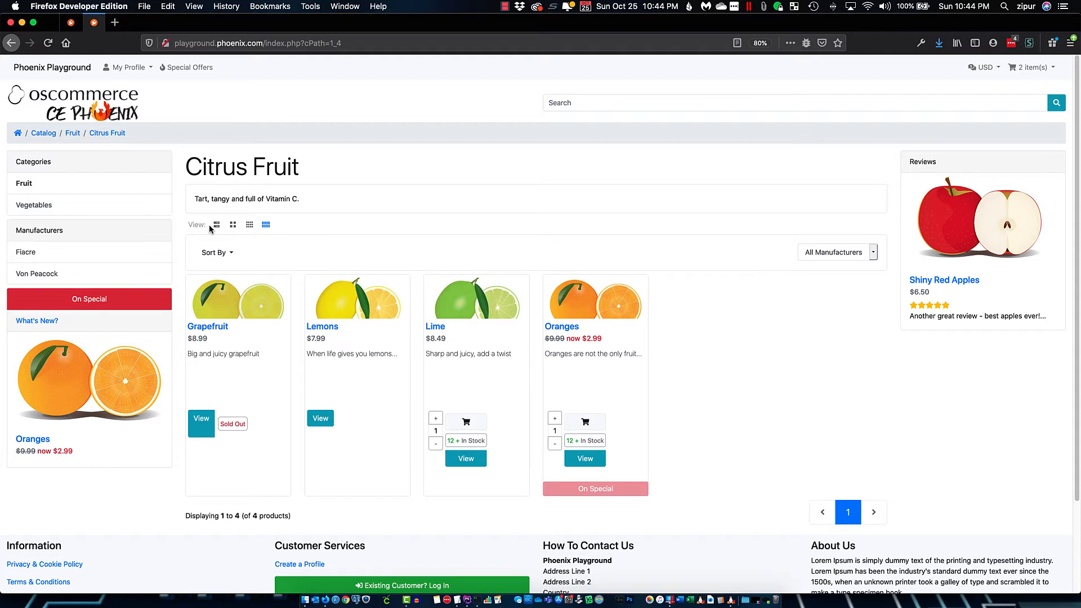
left_click(216, 226)
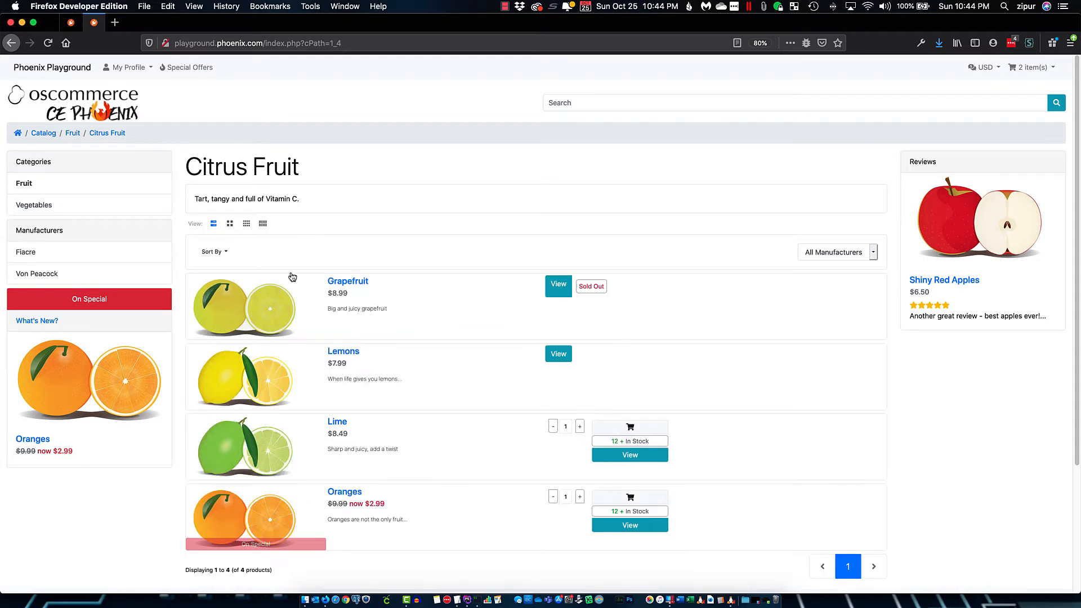
left_click(230, 224)
left_click(250, 225)
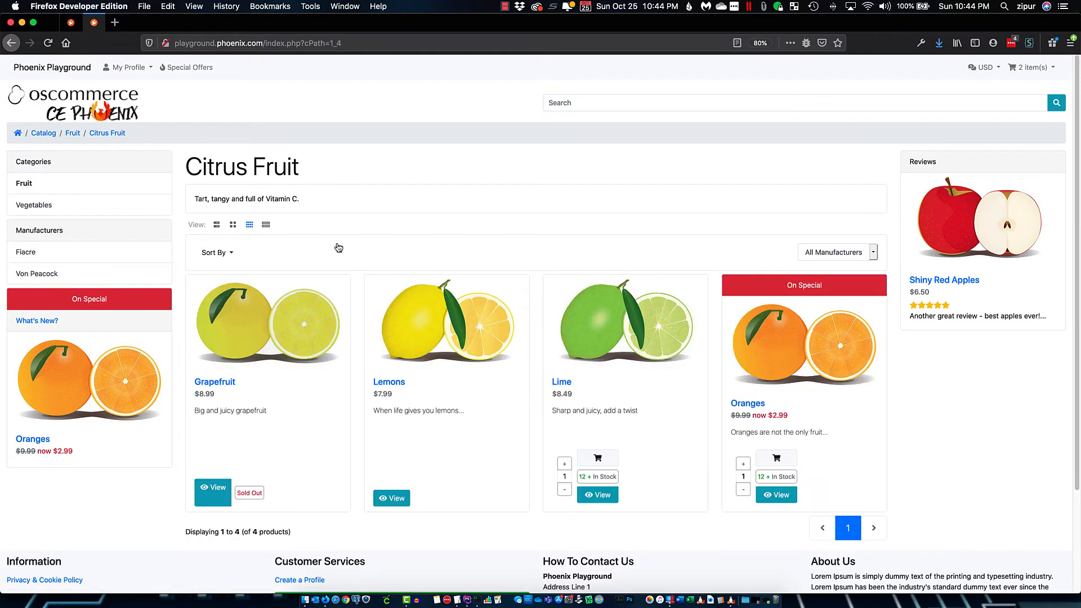
left_click(267, 226)
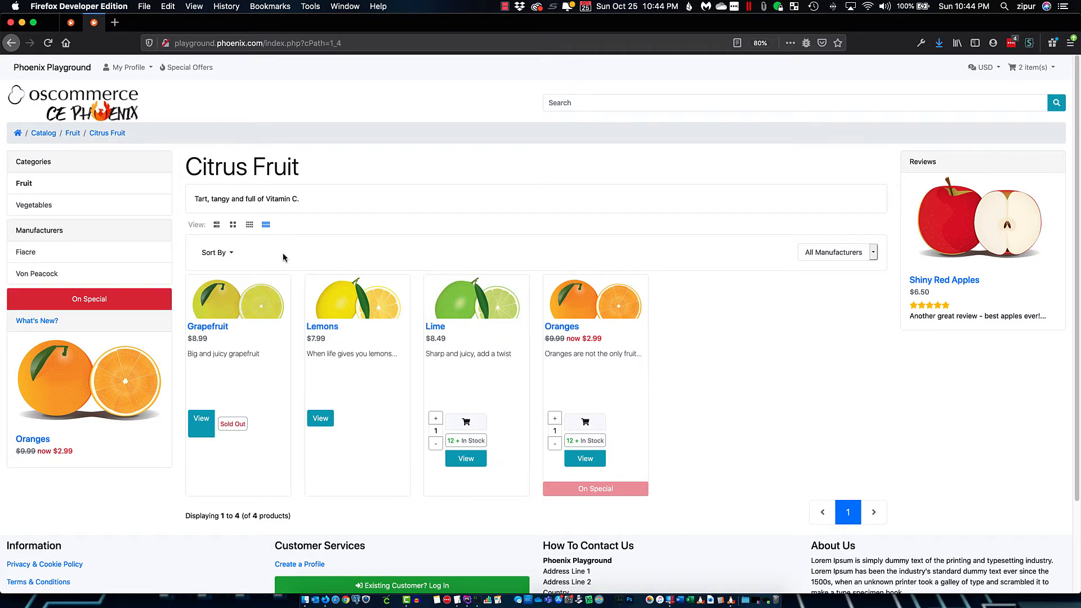
Open the Apples & Pears category and compare its listing layouts, ending on the large-card grid
left_click(29, 183)
left_click(237, 261)
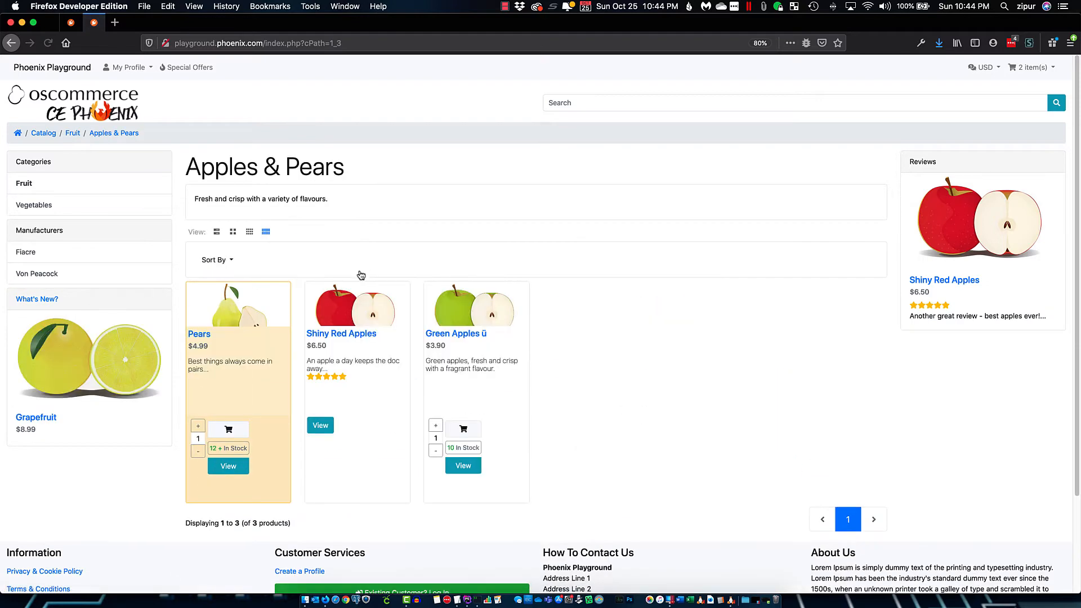
left_click(250, 232)
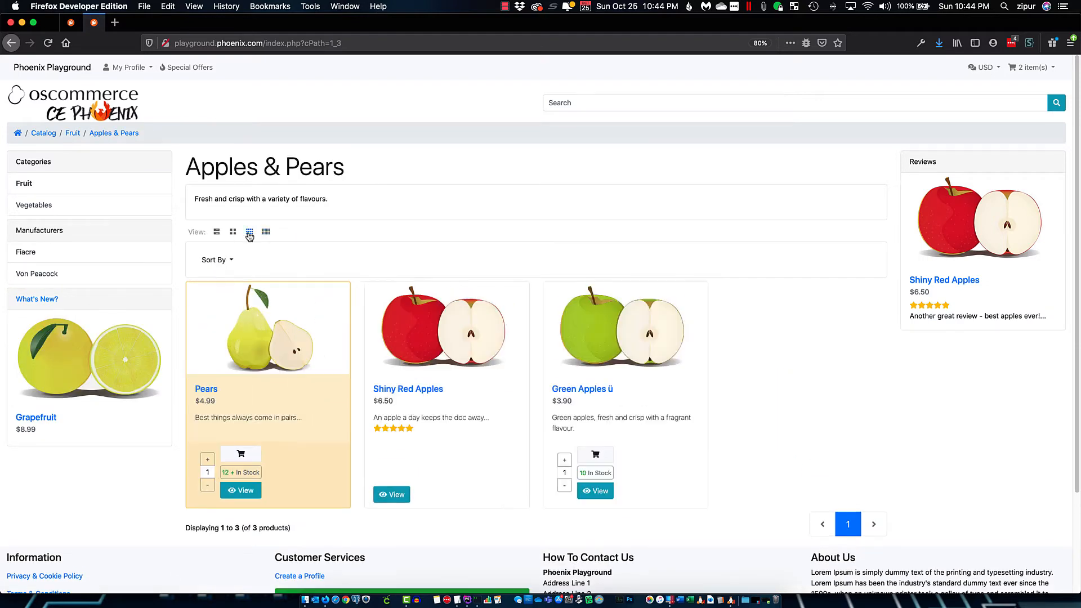
left_click(233, 232)
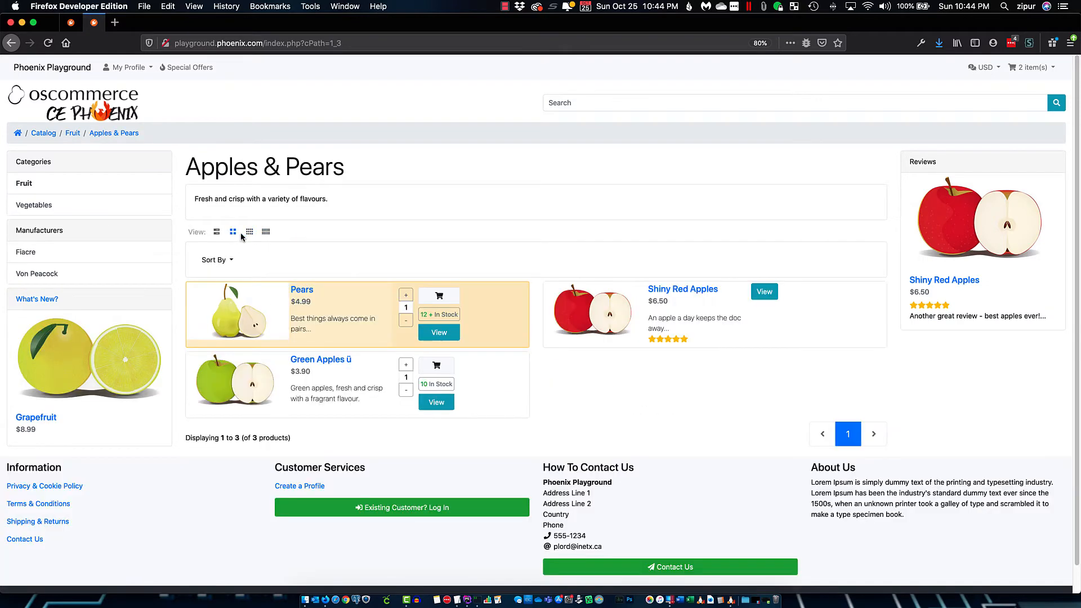
left_click(250, 233)
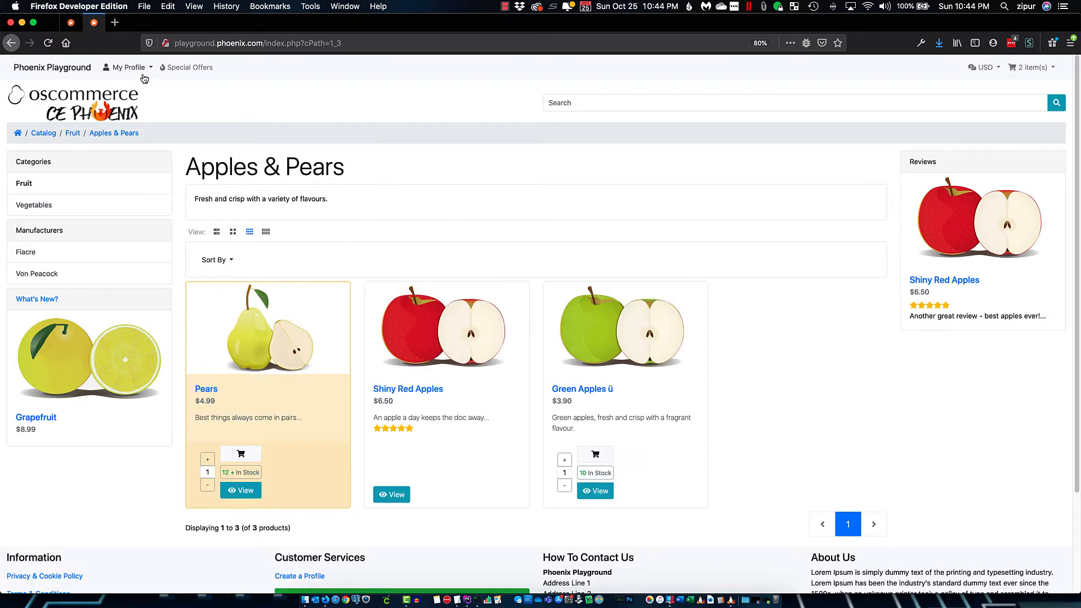
Enable the Product Image Gallery in the product manager settings and save the changes
left_click(71, 23)
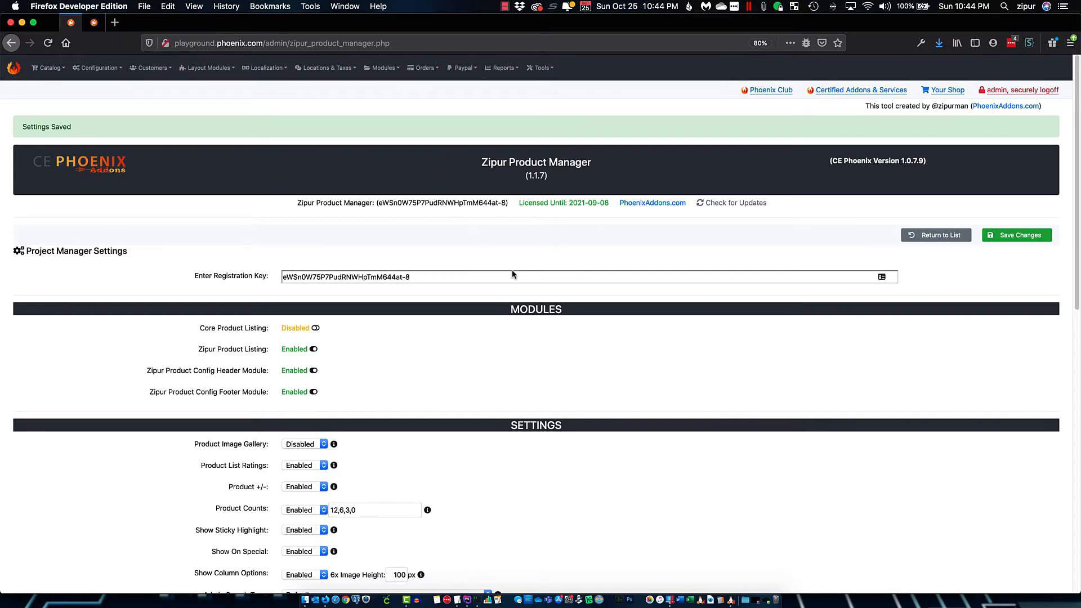
scroll(513, 275, "down", 4)
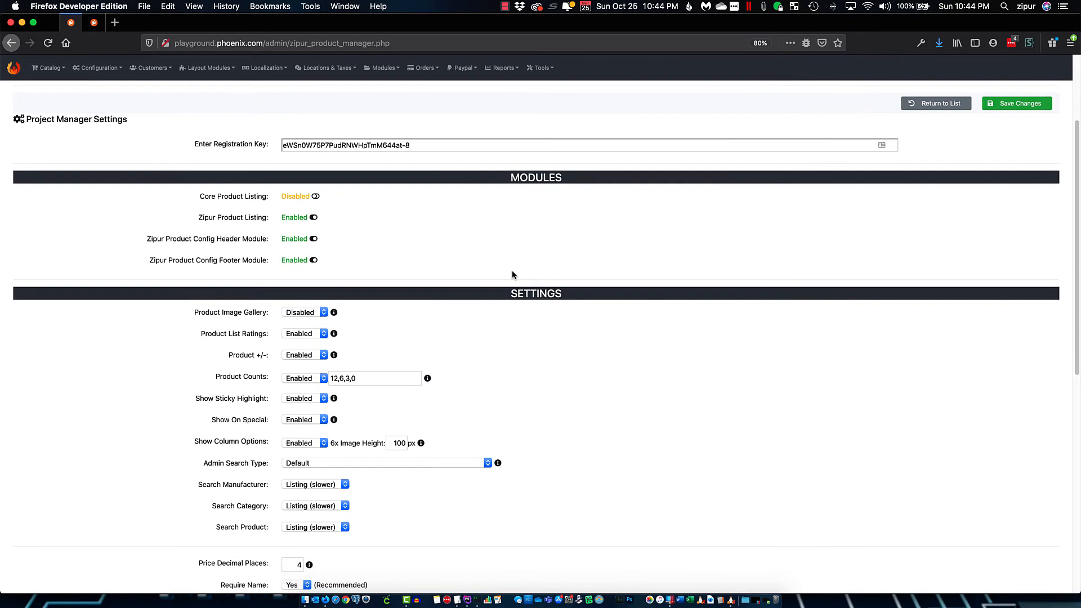
scroll(554, 398, "down", 2)
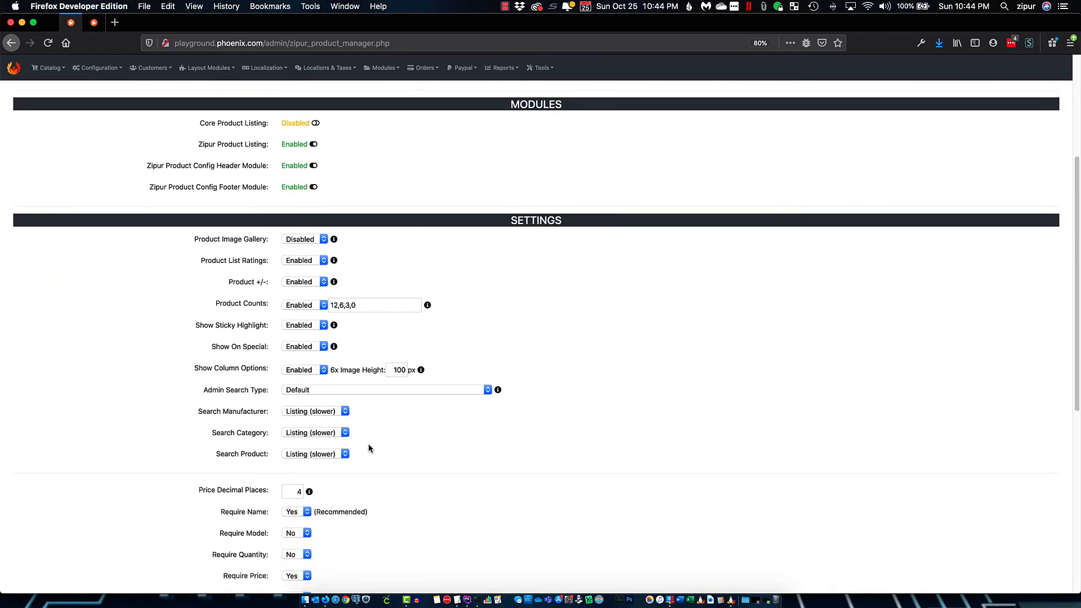
left_click(305, 239)
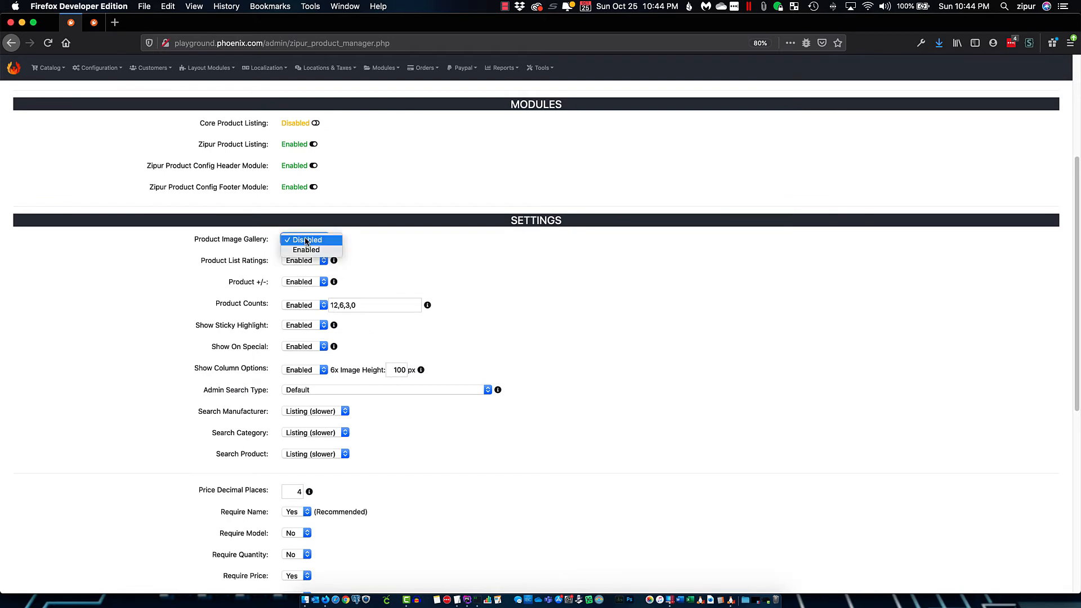
left_click(308, 252)
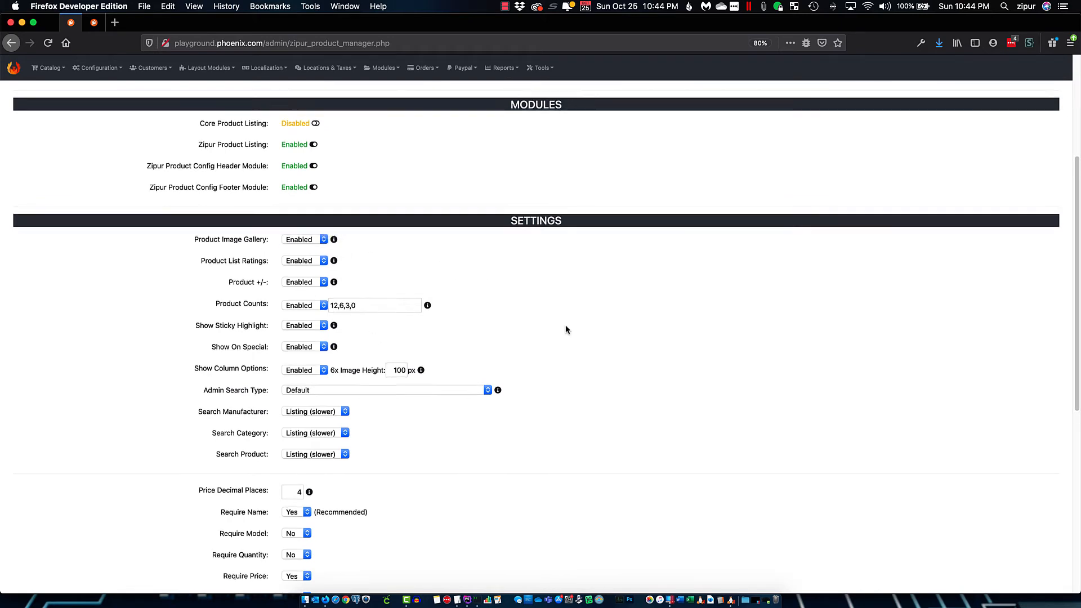
scroll(565, 327, "up", 2)
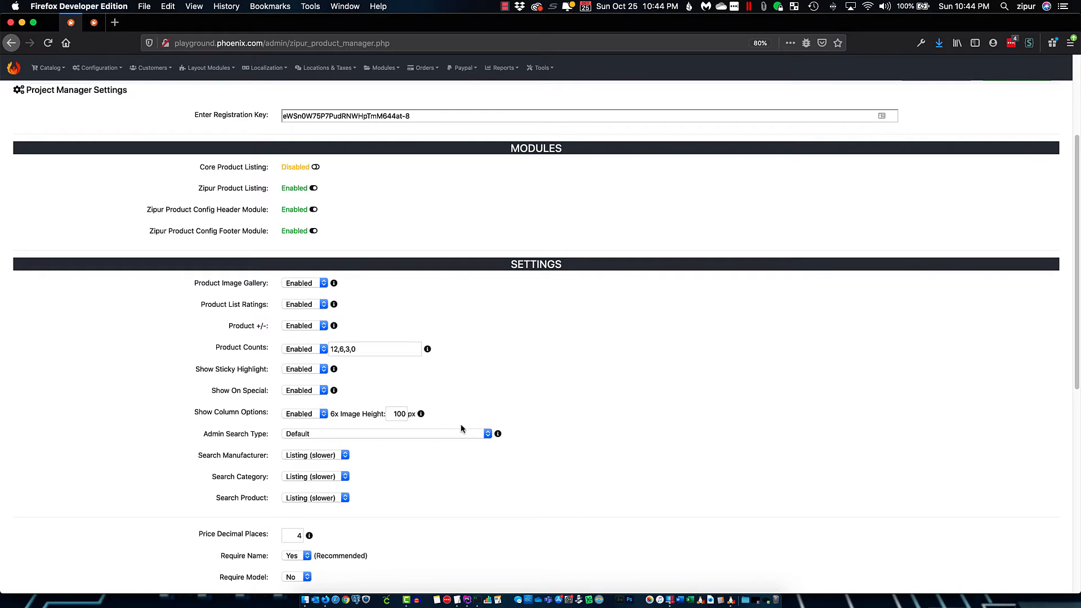
scroll(754, 374, "up", 6)
left_click(1011, 236)
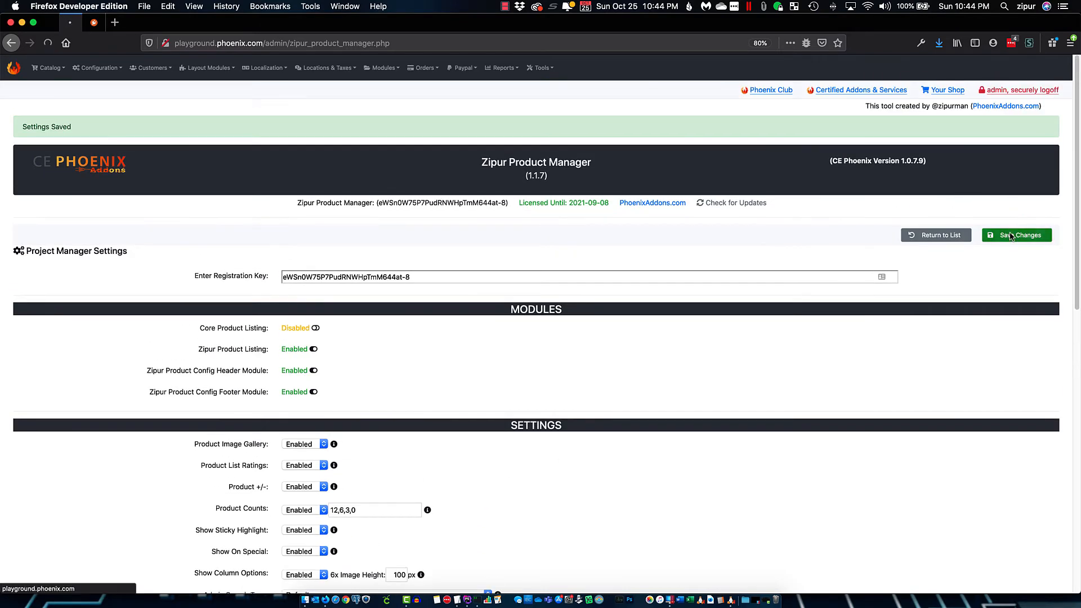
Open the Shiny Red Apples product page in the storefront and browse through its image gallery thumbnails
left_click(97, 24)
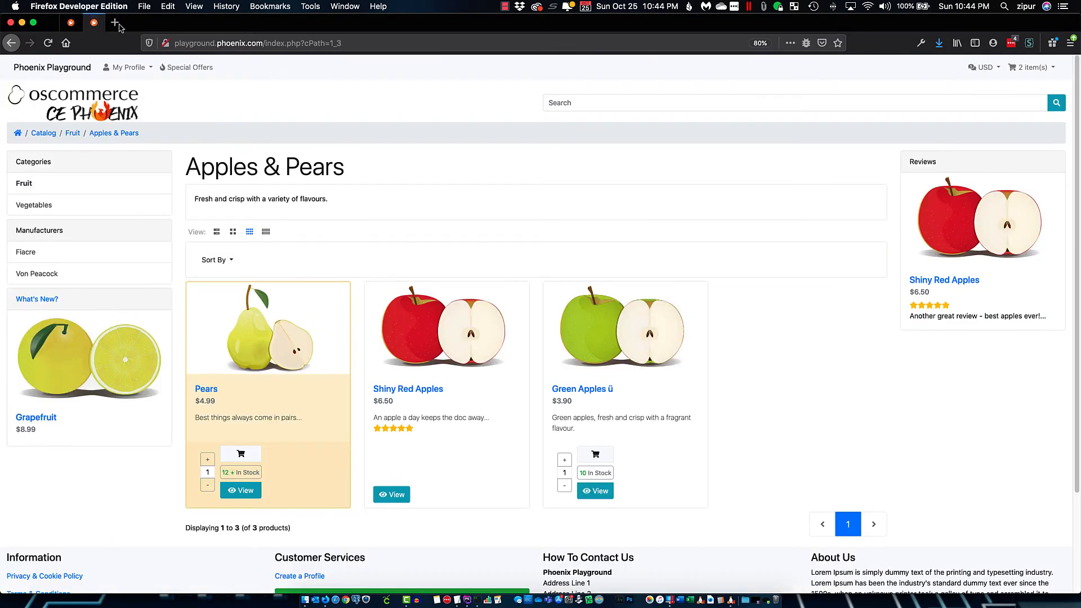
left_click(442, 330)
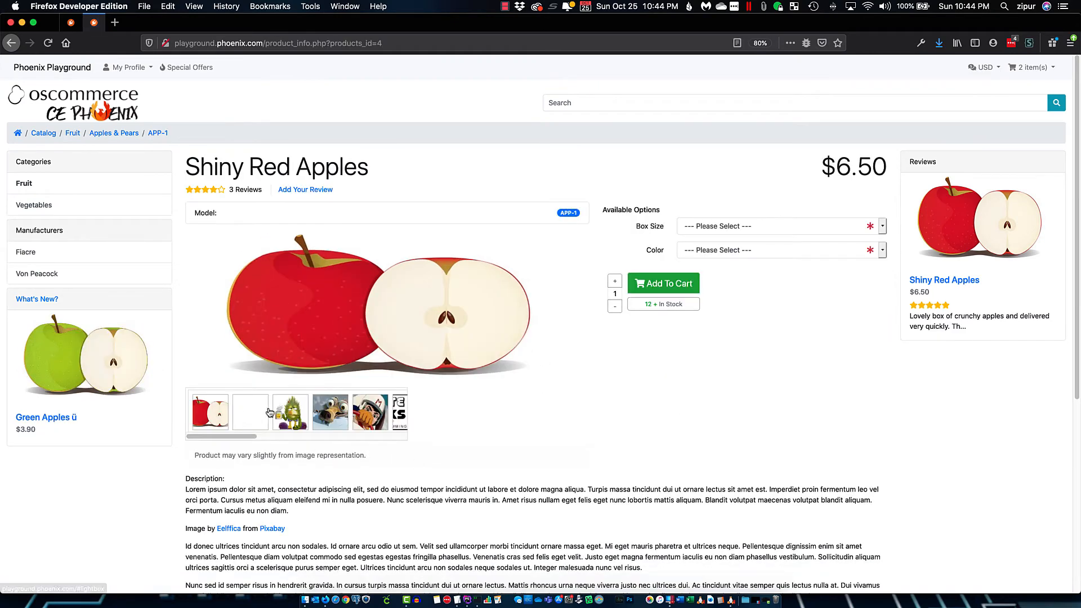
left_click_drag(251, 436, 443, 446)
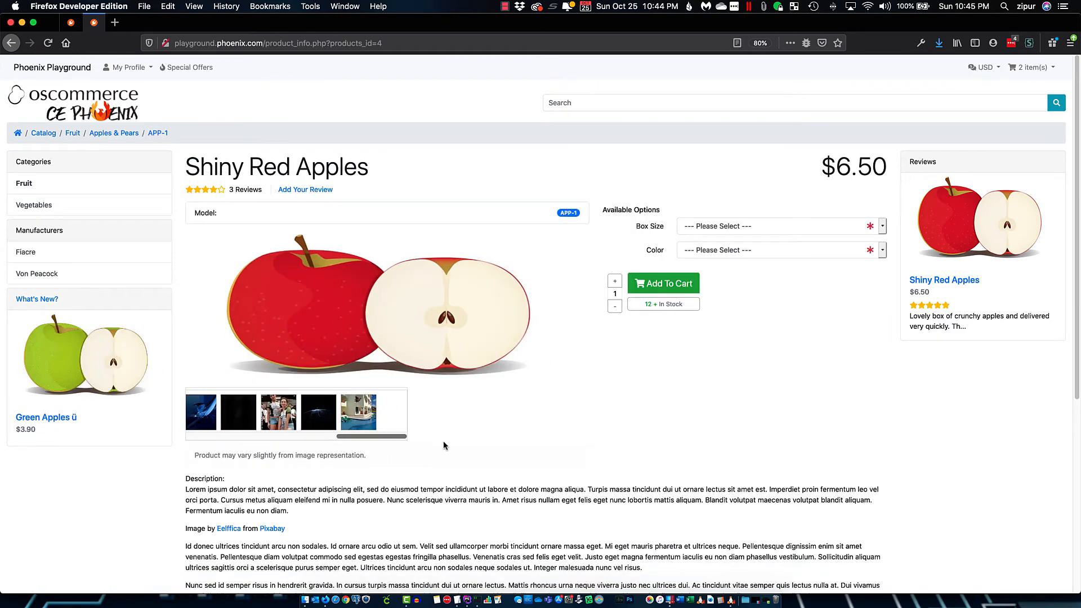
left_click_drag(361, 437, 200, 432)
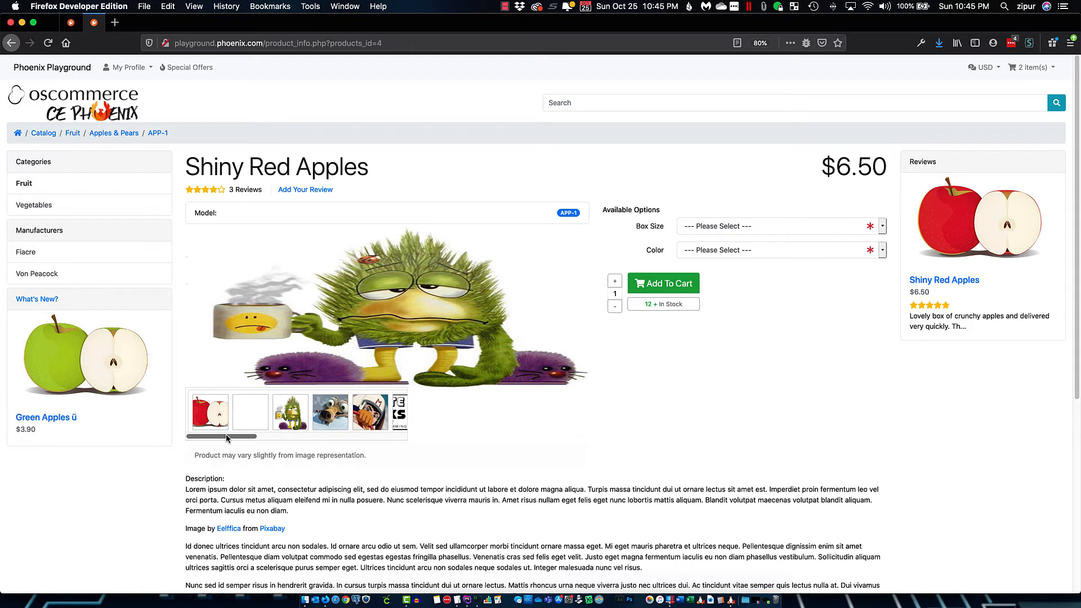
left_click_drag(227, 439, 245, 438)
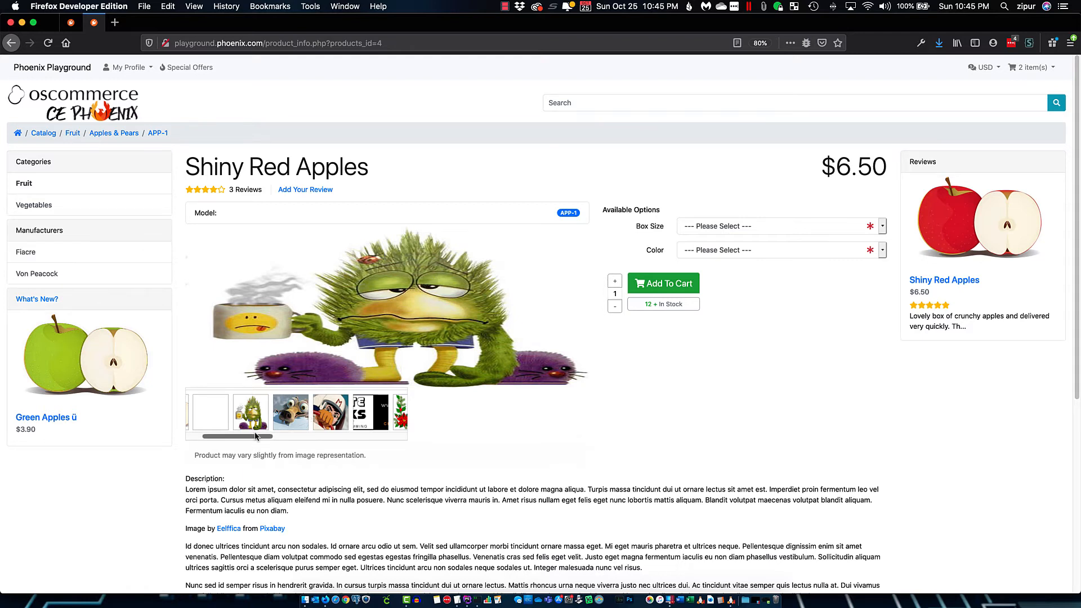
Examine the Shiny Red Apples gallery images again, from the red apple picture to the wide-eyed squirrel picture
left_click_drag(257, 438, 265, 437)
left_click_drag(267, 440, 204, 438)
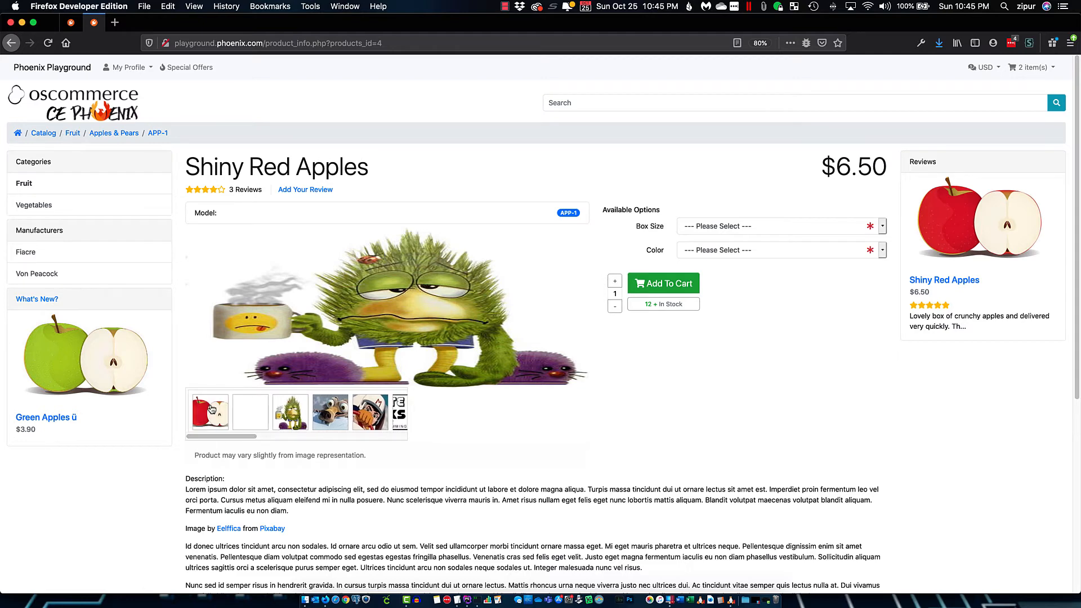
left_click(211, 409)
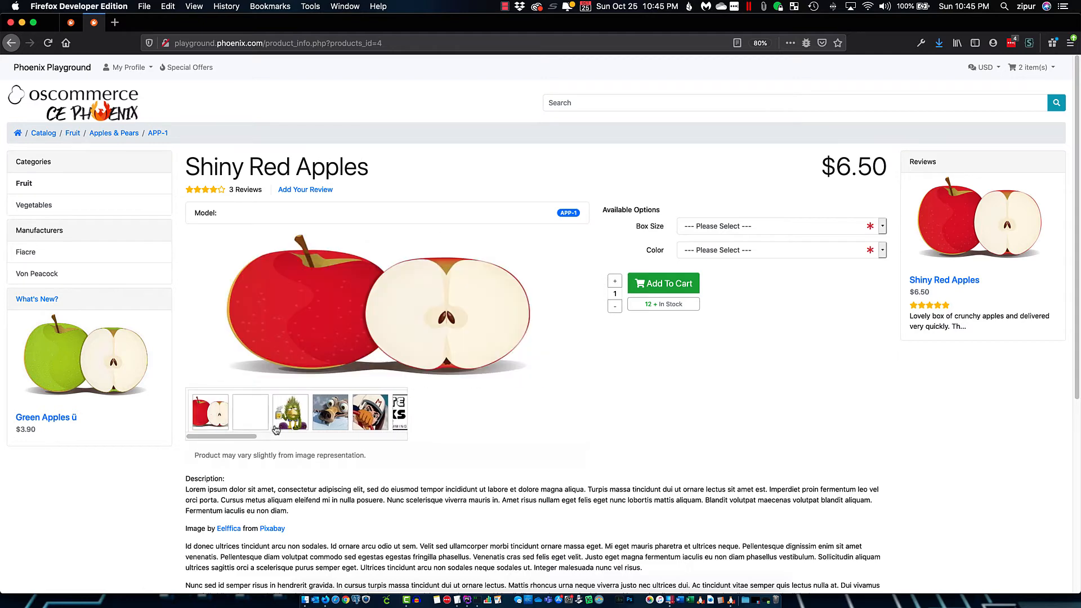
left_click(291, 417)
mouse_move(249, 438)
left_mouse_down()
mouse_move(276, 438)
mouse_move(260, 438)
left_mouse_up()
left_click(272, 422)
left_click(280, 423)
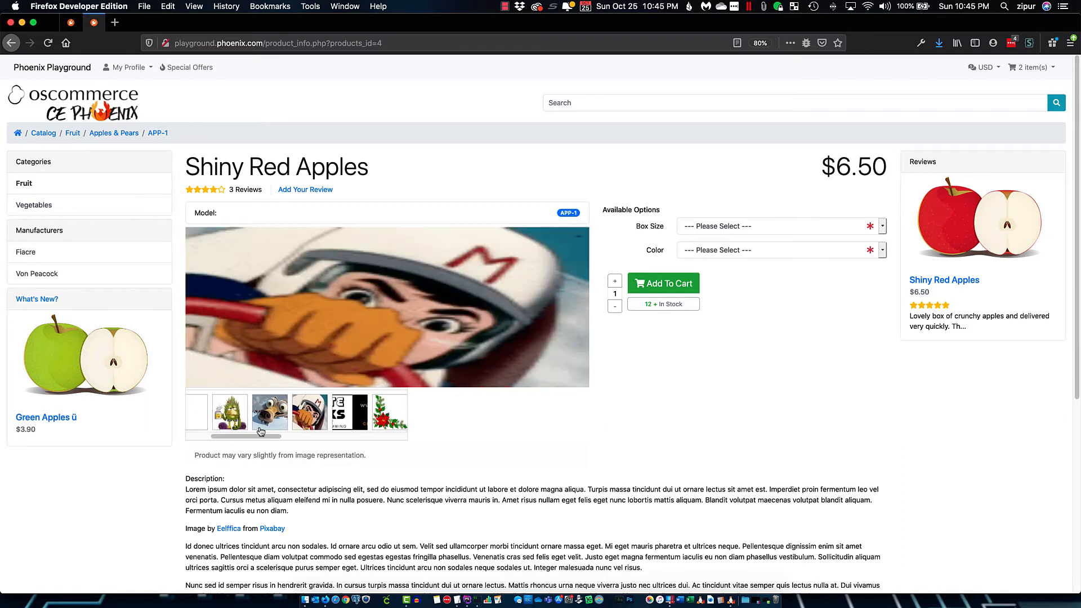
left_click(265, 418)
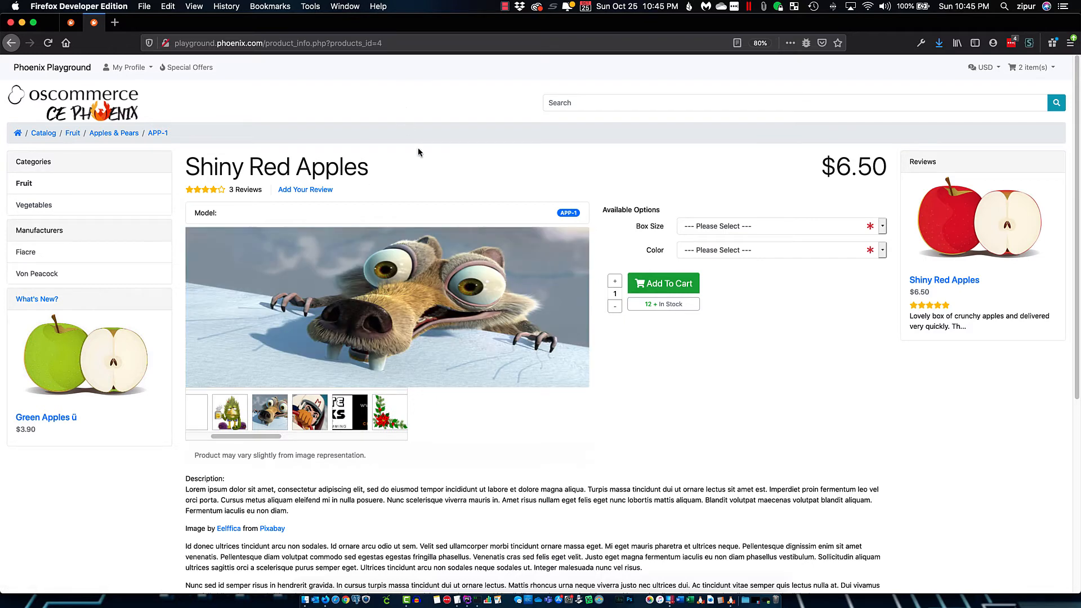
Return to the admin's product list and start a new product
left_click(69, 24)
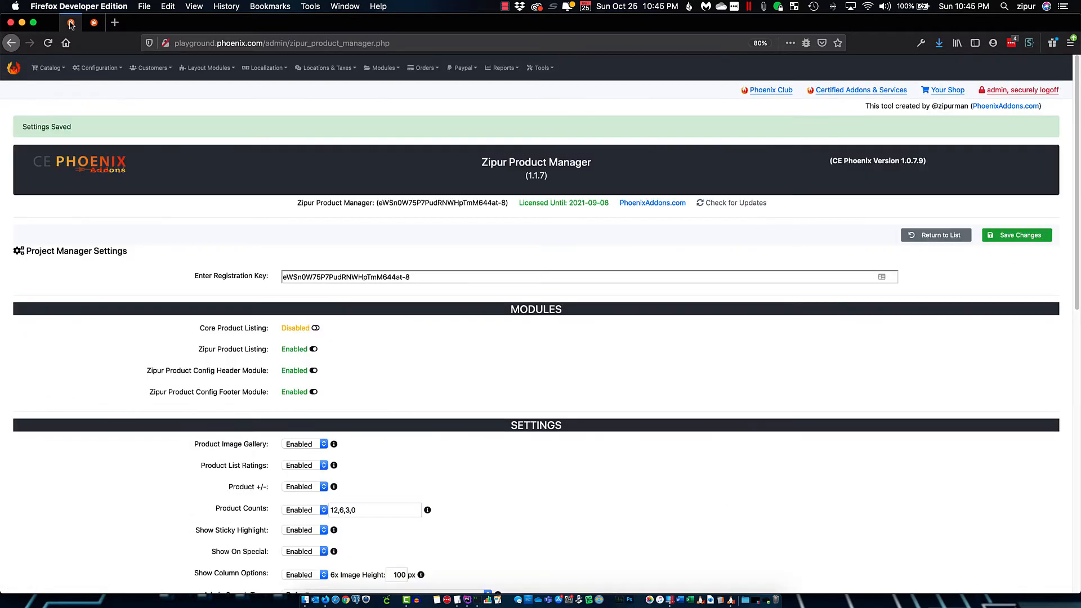
left_click(938, 234)
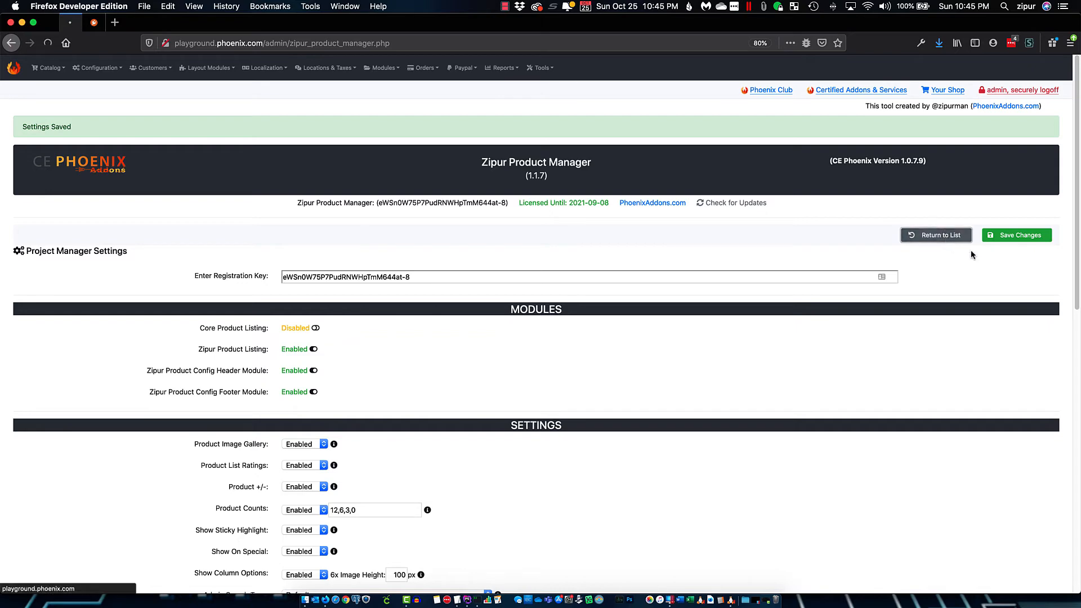
scroll(483, 372, "down", 3)
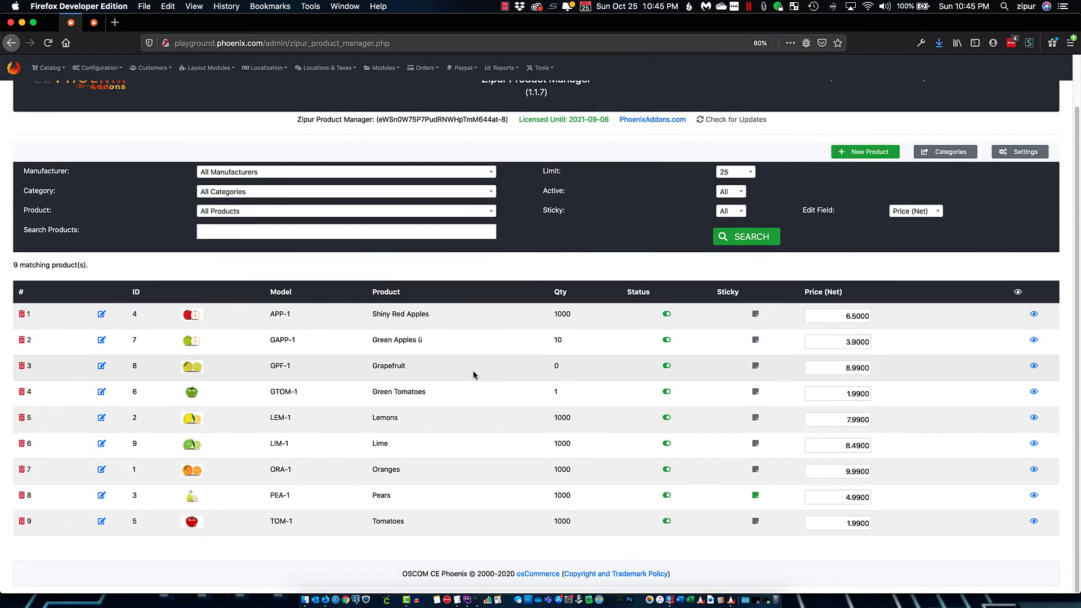
left_click(864, 154)
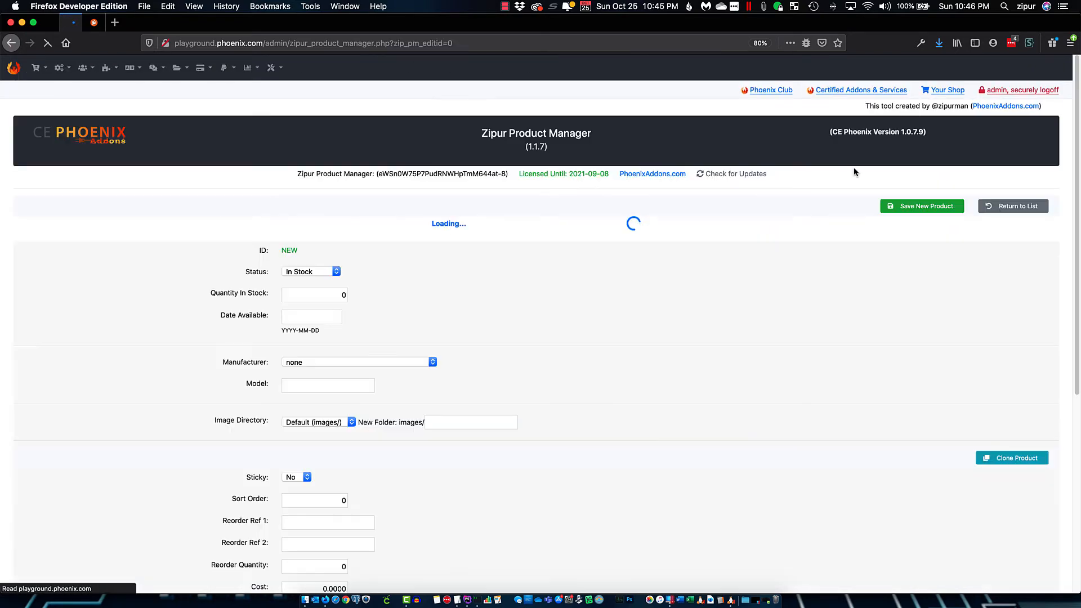
scroll(576, 265, "down", 3)
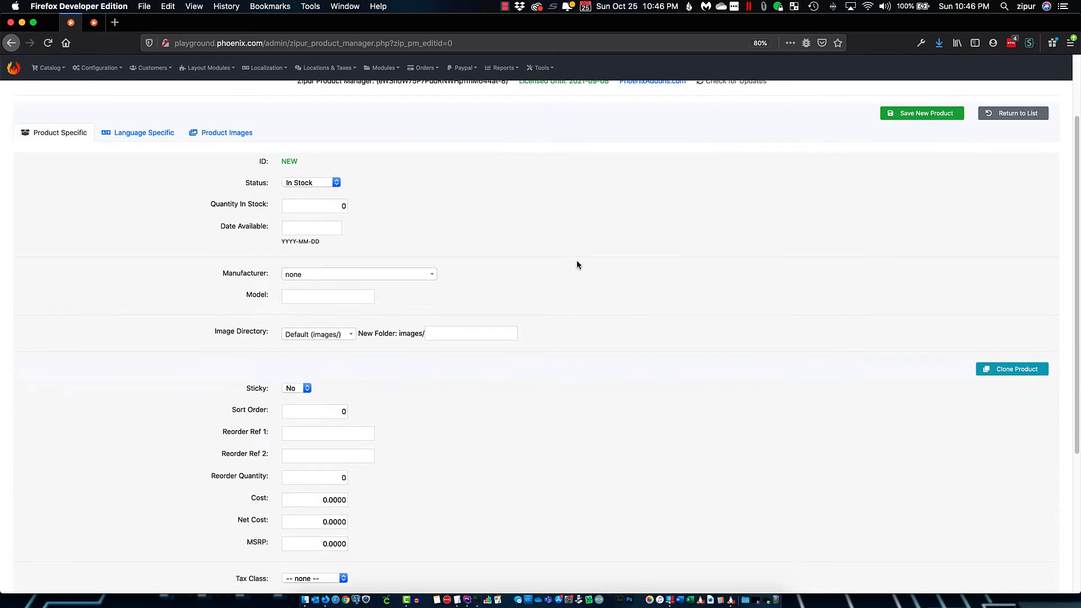
key("super+equal")
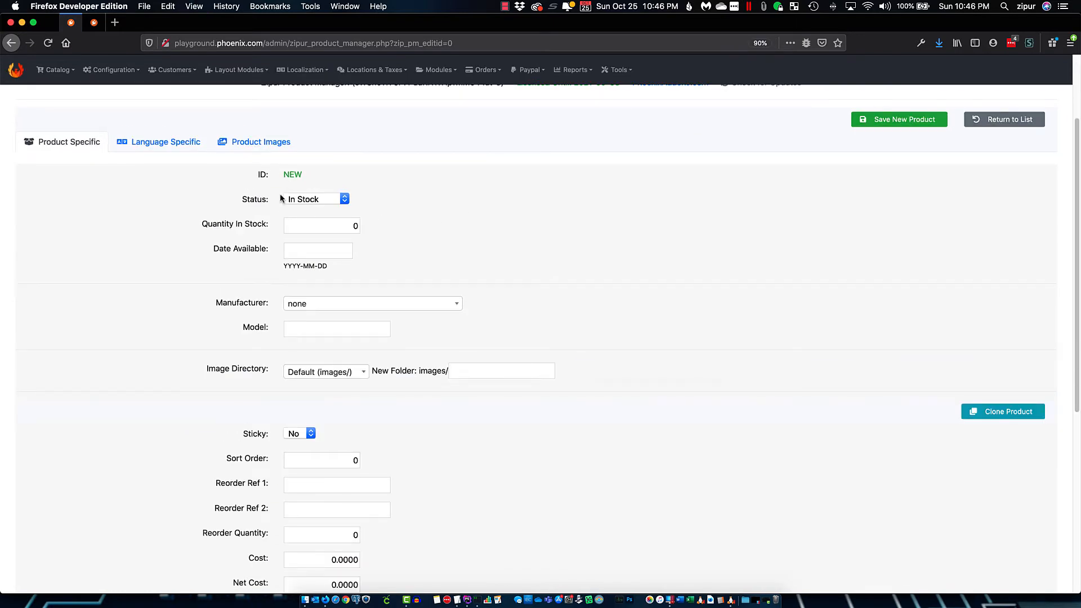
Keep the new product's status as In Stock and set its quantity in stock to 550
left_click(319, 198)
left_click(403, 183)
left_click_drag(288, 230, 363, 228)
type("550")
left_click(433, 253)
Set the manufacturer to Von Peacock and enter TMP-APPLE as the model
left_click(322, 303)
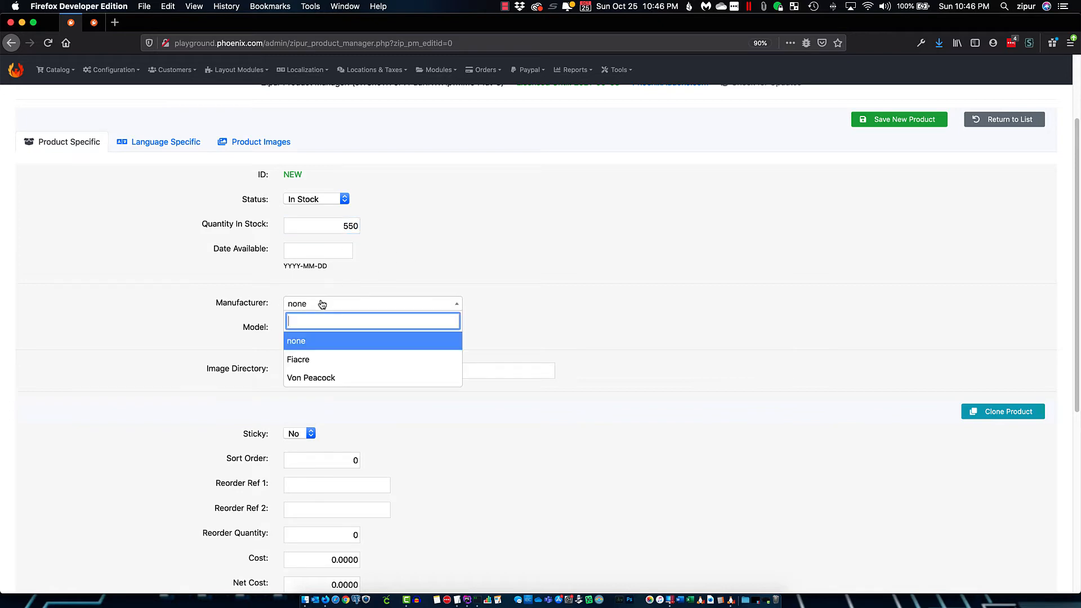
left_click(315, 376)
left_click(311, 330)
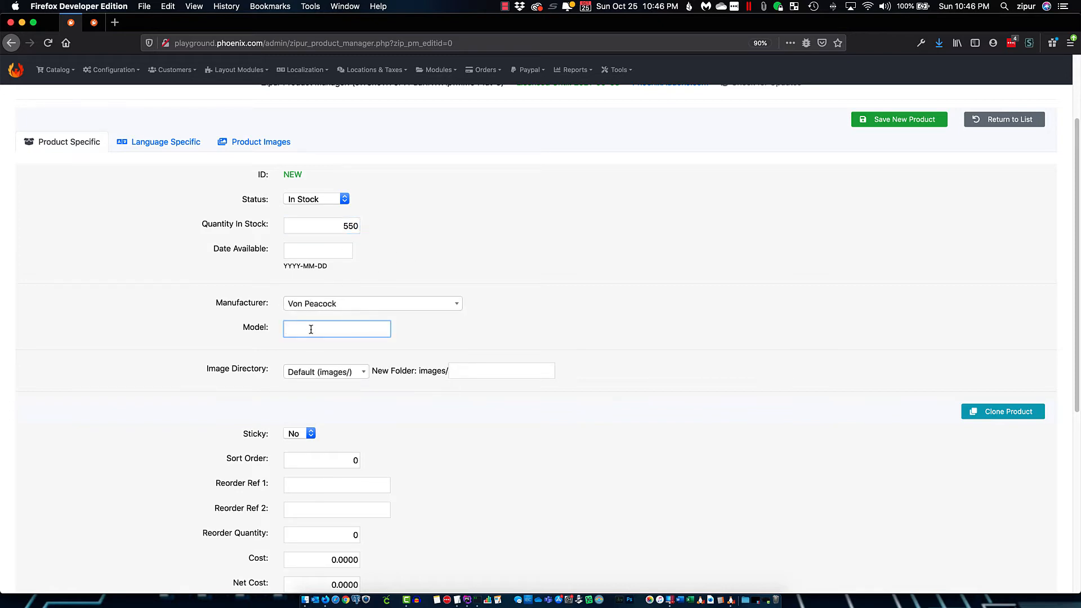
type("TM<")
type("-APPLE")
Enter apples/ as a new image folder and clear it again, keeping the image directory on Default (images/)
scroll(488, 331, "down", 2)
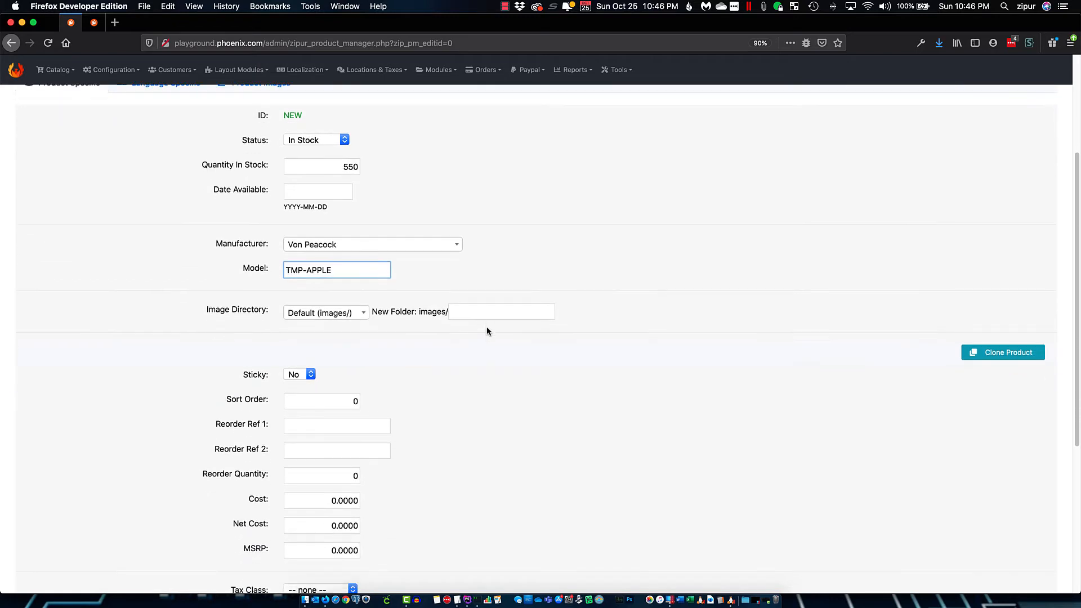
left_click(290, 315)
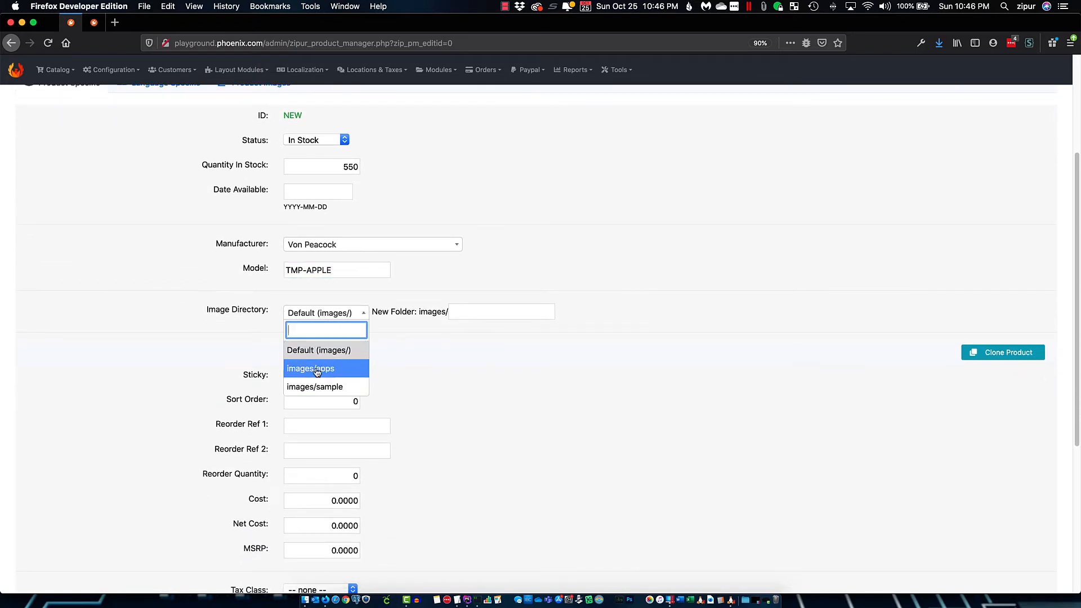
left_click(332, 350)
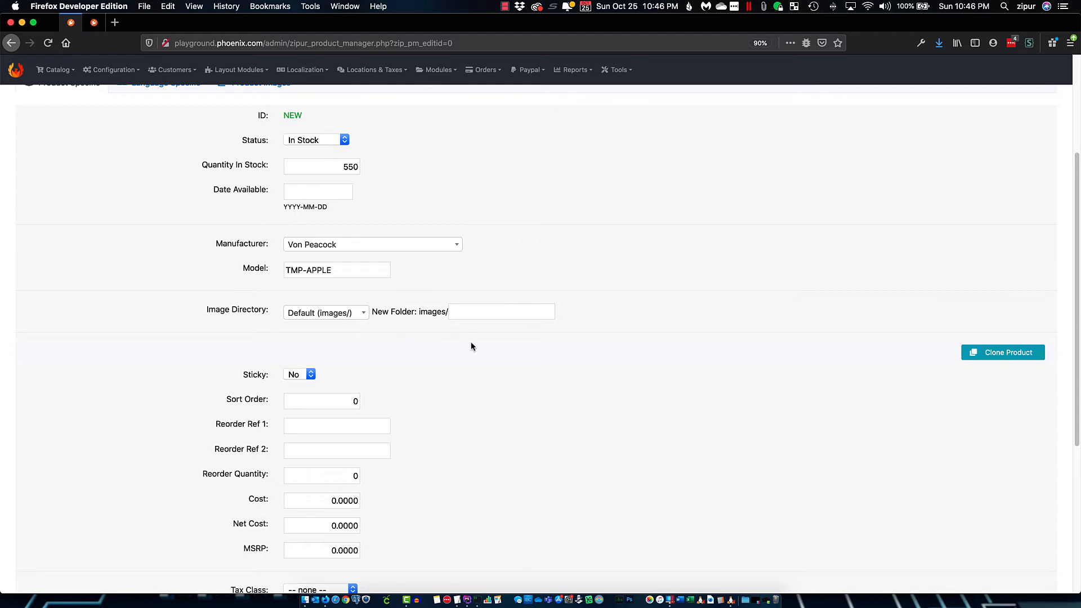
left_click(467, 313)
type("apples/")
left_click(502, 349)
left_click(477, 310)
left_click_drag(495, 311, 445, 313)
key("BackSpace")
left_click(500, 346)
Set the new product's net price to 6.25 and its tax class to Taxable Goods
scroll(503, 353, "down", 2)
scroll(390, 326, "down", 3)
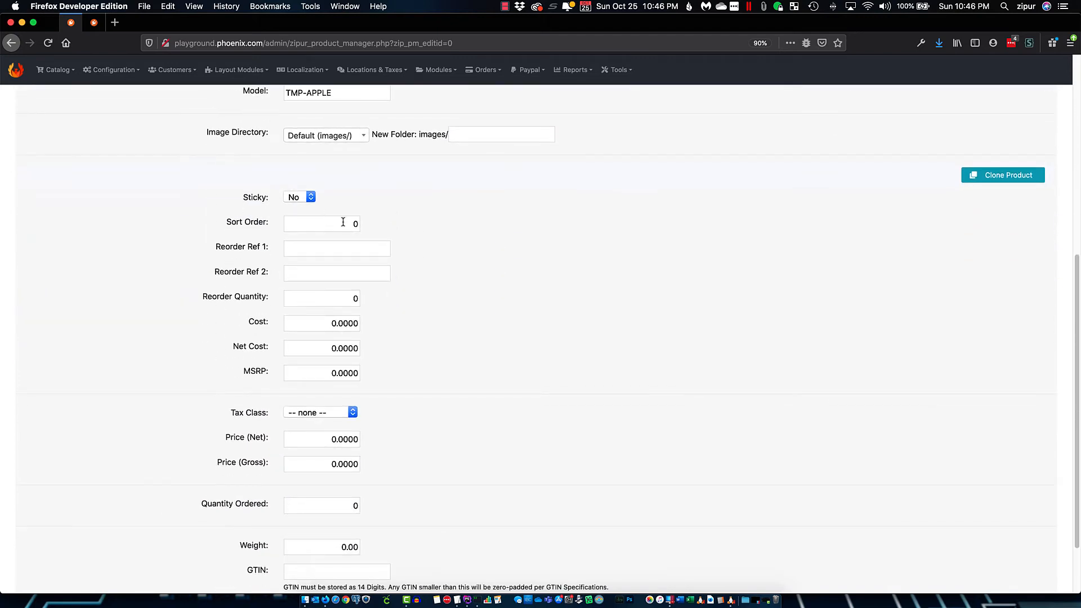
left_click(309, 249)
scroll(309, 249, "down", 2)
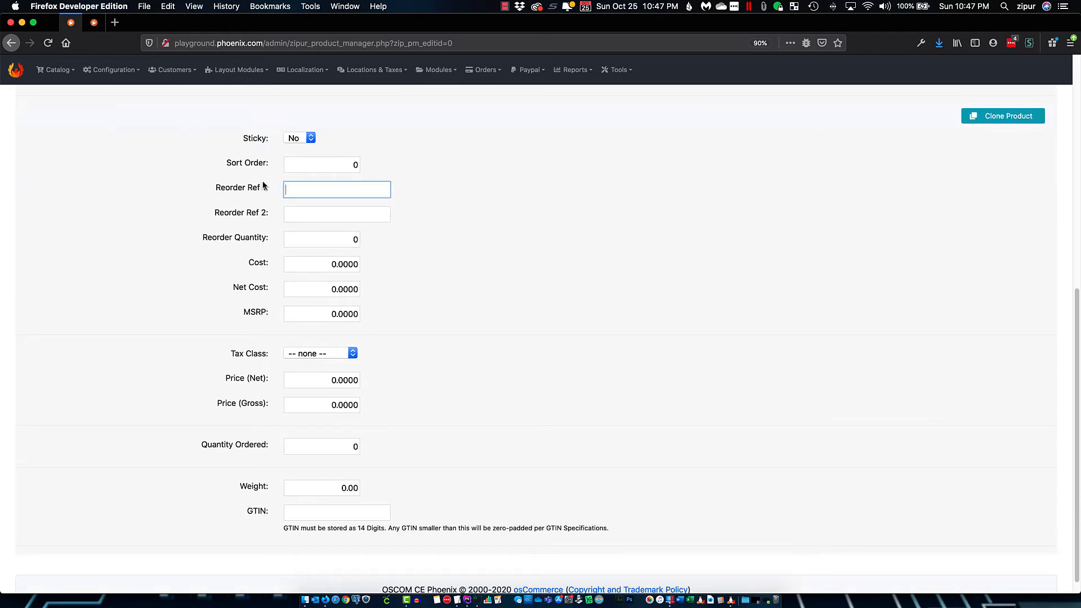
left_click_drag(263, 188, 217, 190)
left_click(460, 215)
left_click(331, 376)
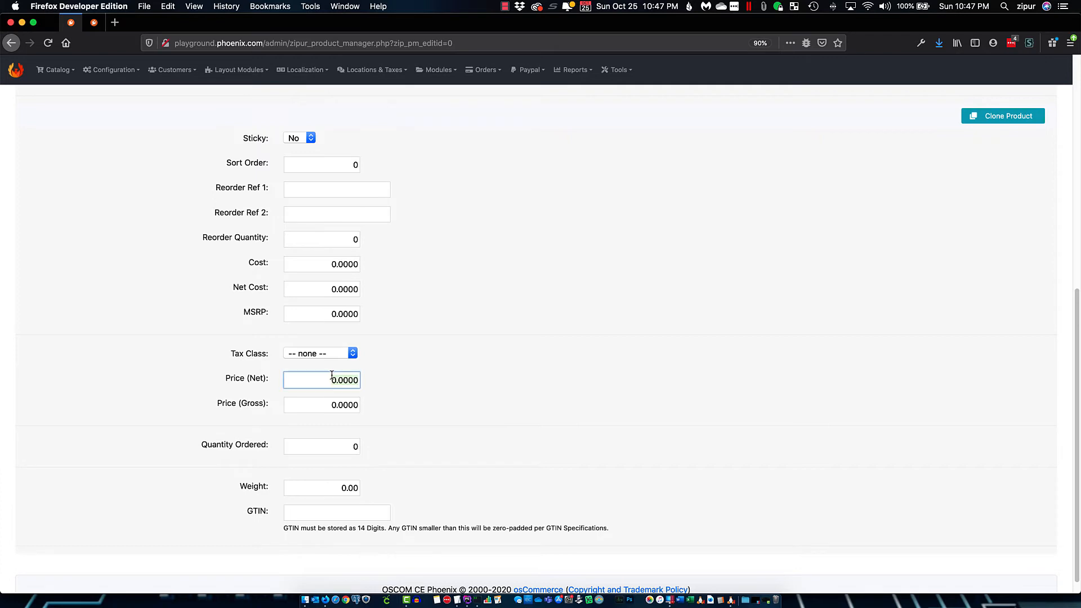
type("6.25")
left_click(396, 376)
left_click(334, 353)
left_click(332, 350)
left_click(332, 366)
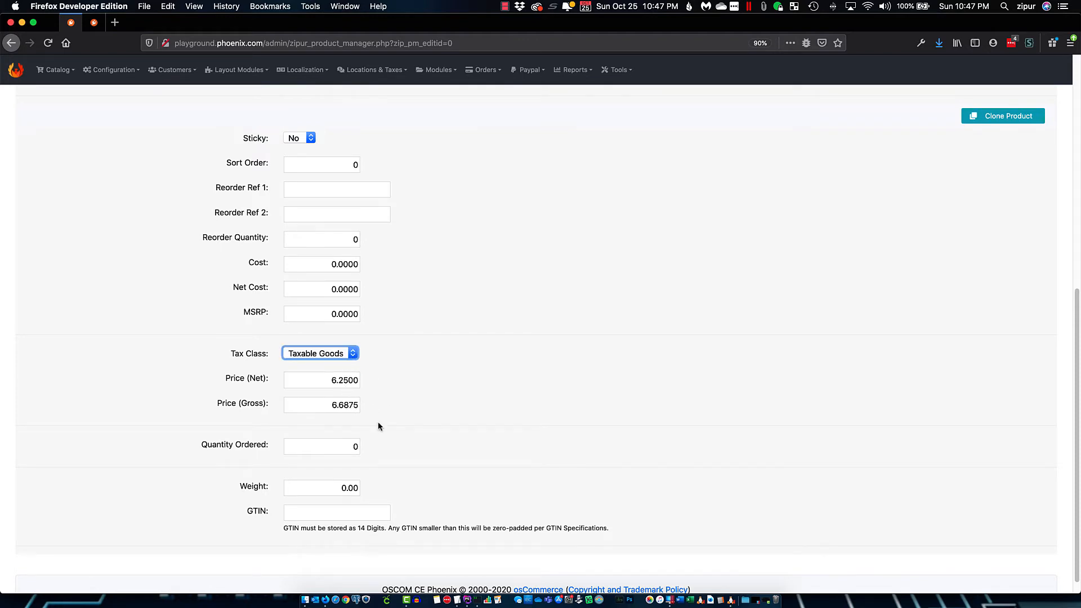
Set the new product's gross price to 6.80
left_click(344, 405)
type("6.")
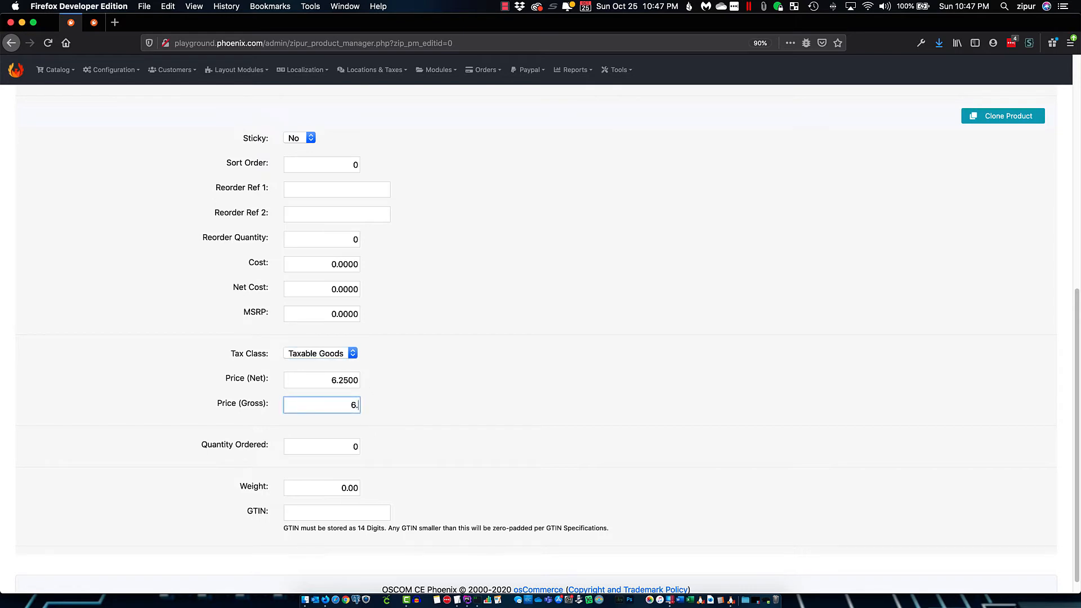
type("8")
left_click(468, 433)
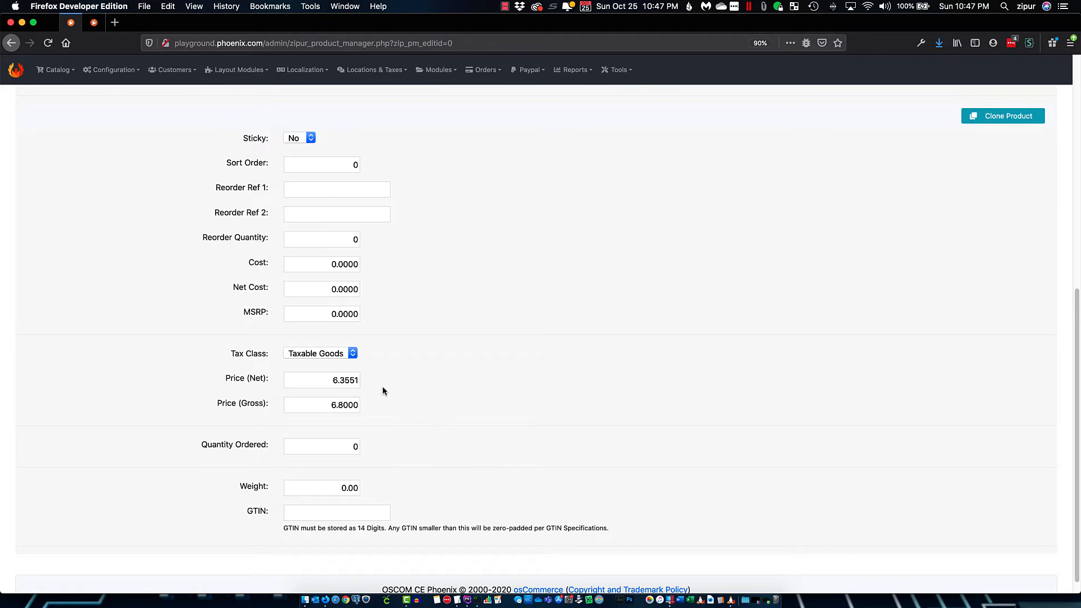
In the language-specific details, enter the English name "Temp Apples" and the description "Some info on our apples."
scroll(439, 443, "down", 1)
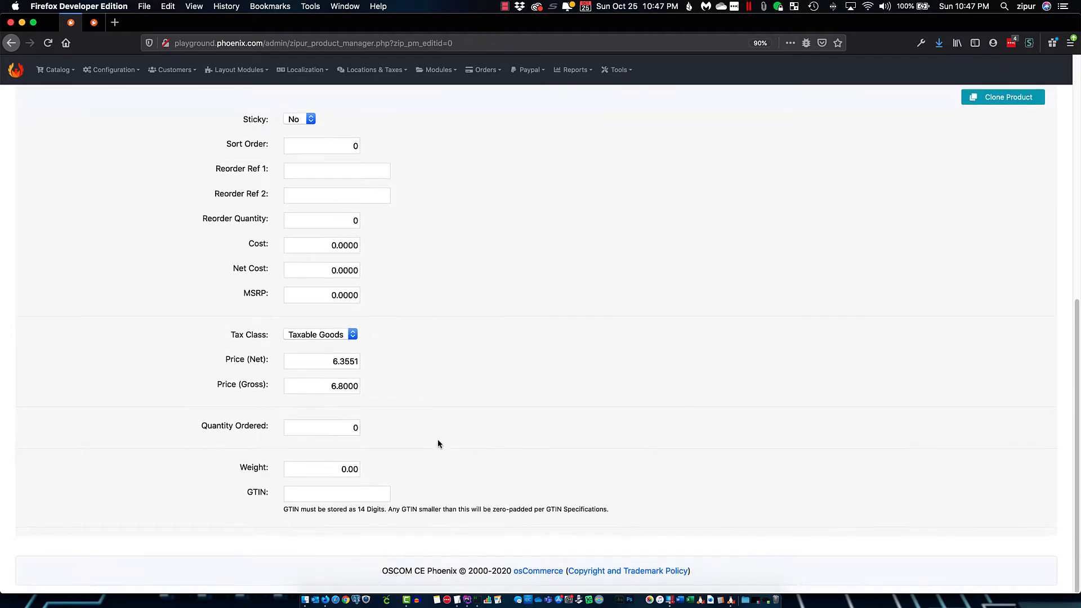
scroll(438, 443, "up", 10)
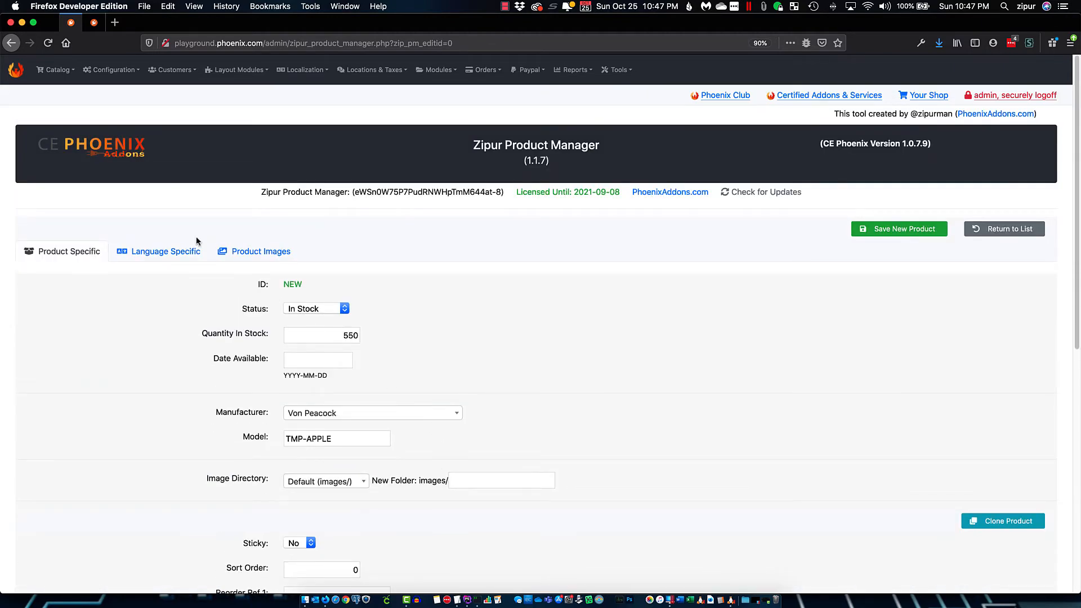
left_click(149, 254)
left_click(302, 305)
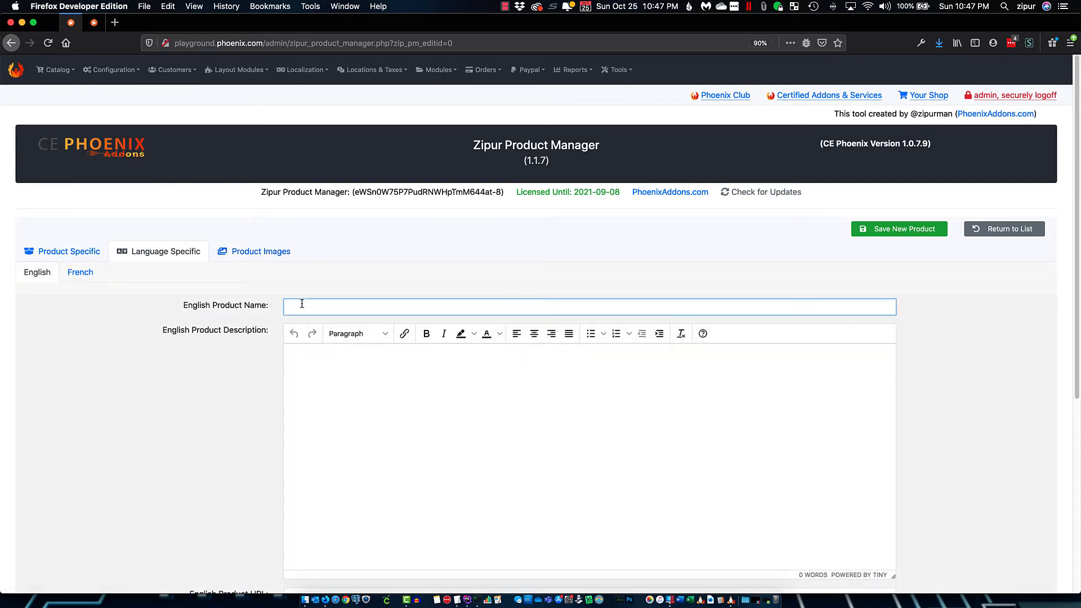
type("Temp ")
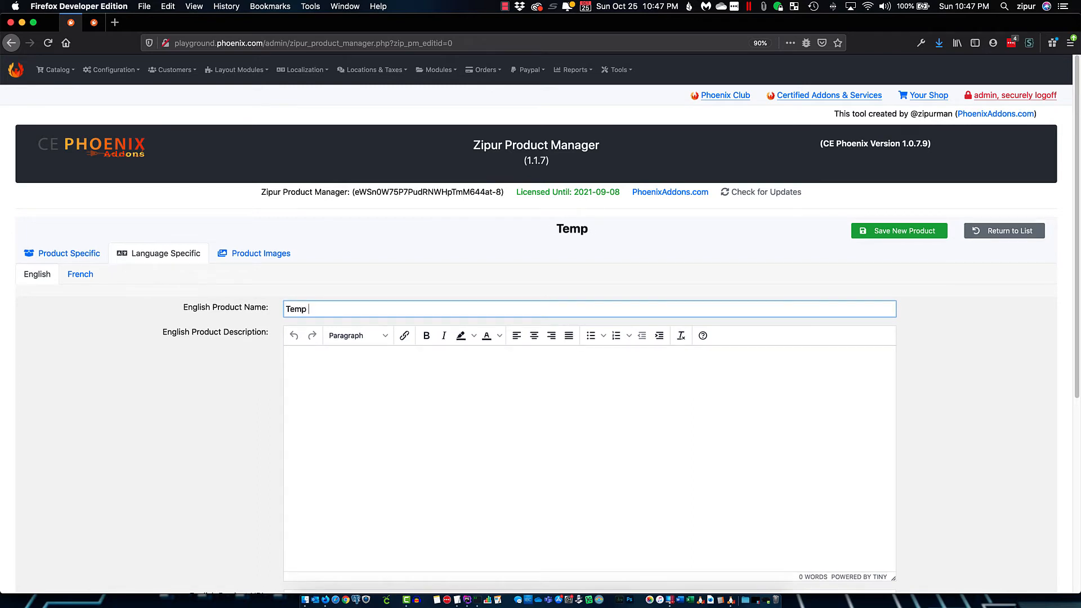
type("Apples")
left_click(328, 374)
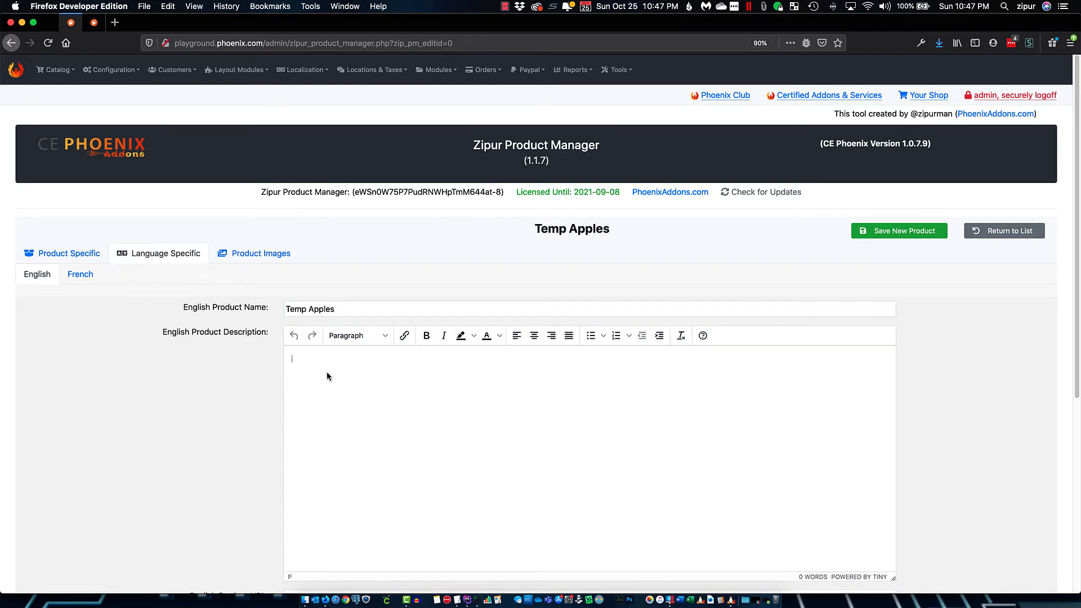
type("Some info on our apples.")
Format the word "apples" in the English description as bold, italic and red
triple_click(367, 359)
left_click(372, 372)
left_click_drag(349, 359, 370, 360)
left_click(426, 336)
left_click(444, 336)
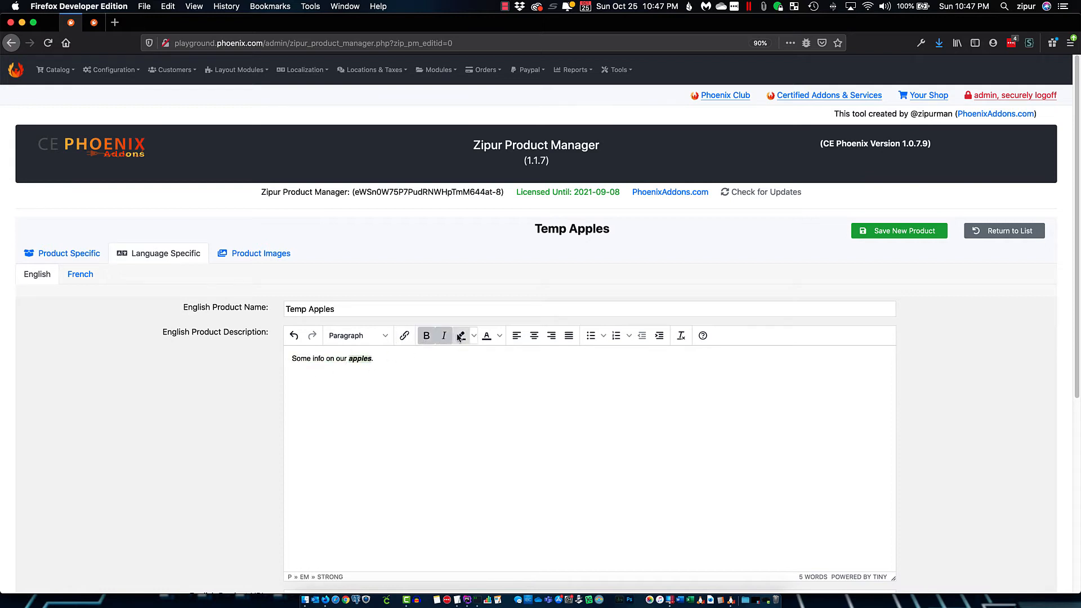
left_click(498, 336)
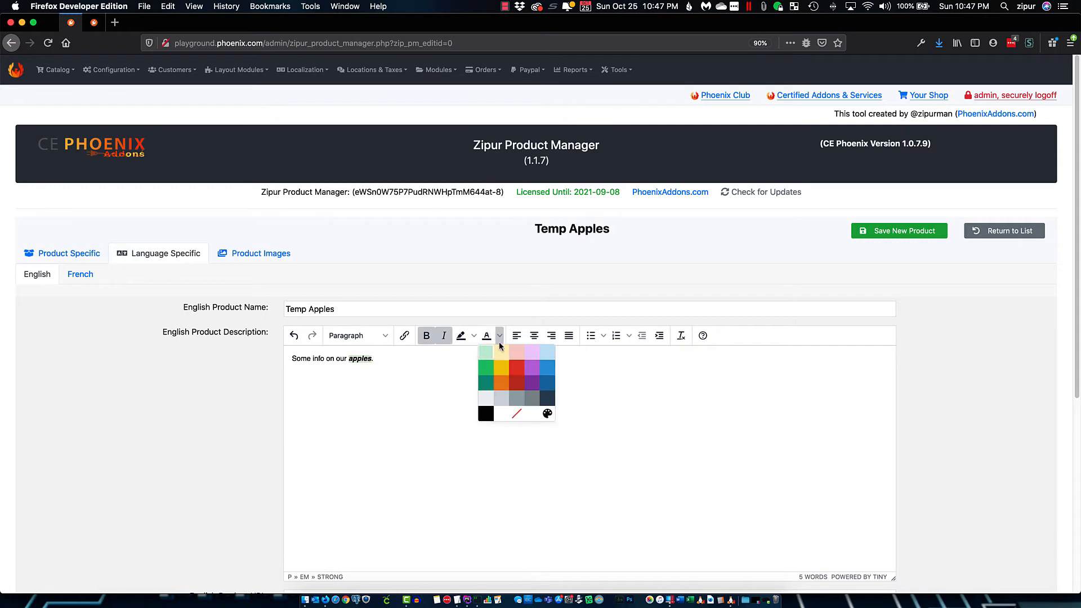
left_click(519, 370)
scroll(406, 387, "down", 3)
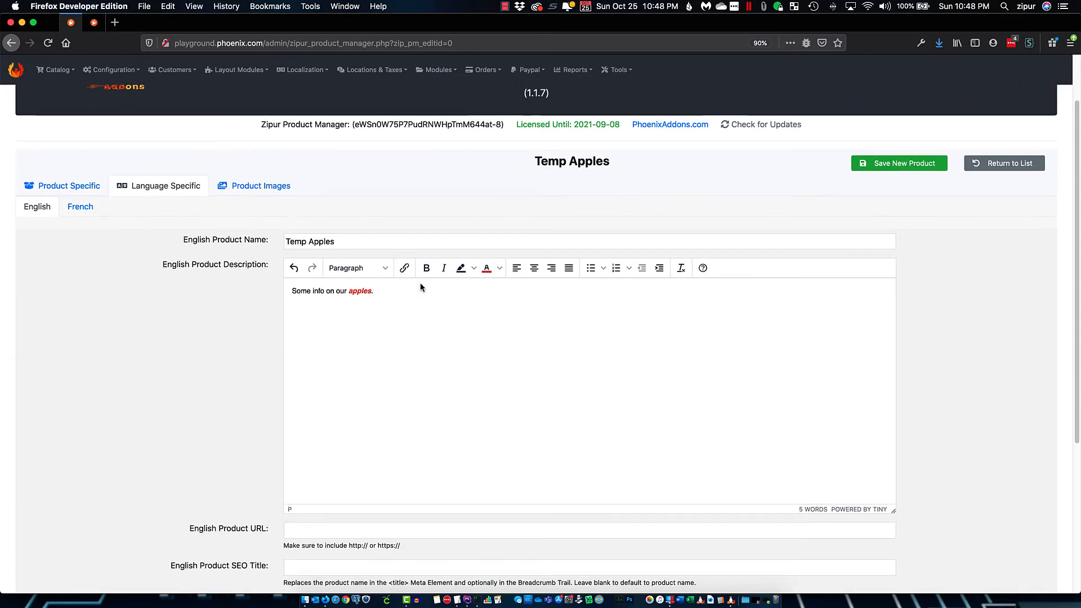
scroll(420, 288, "down", 1)
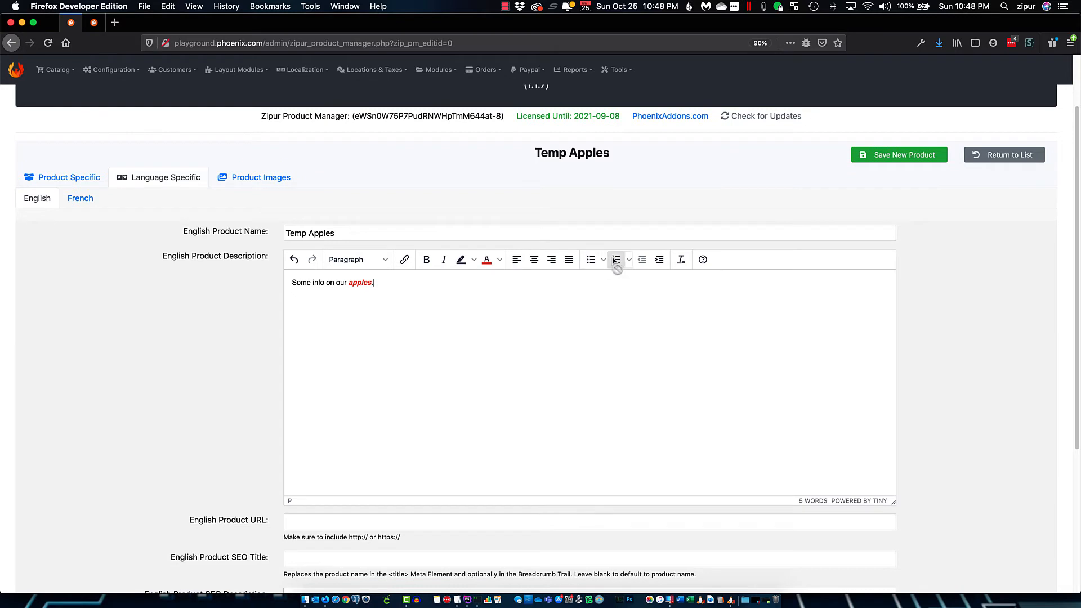
scroll(420, 374, "down", 8)
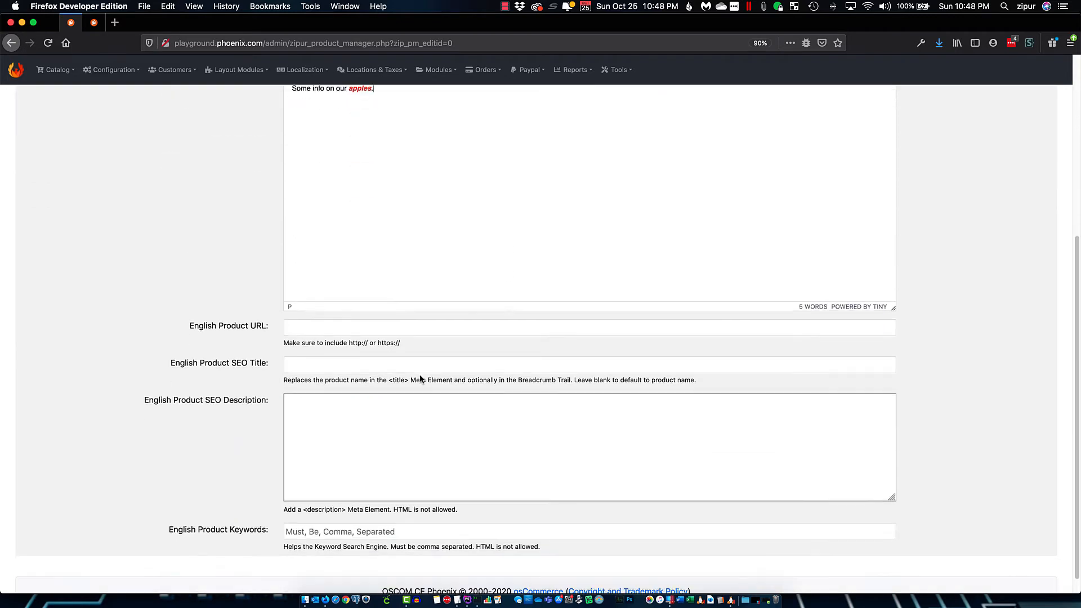
left_click(318, 325)
left_click(301, 360)
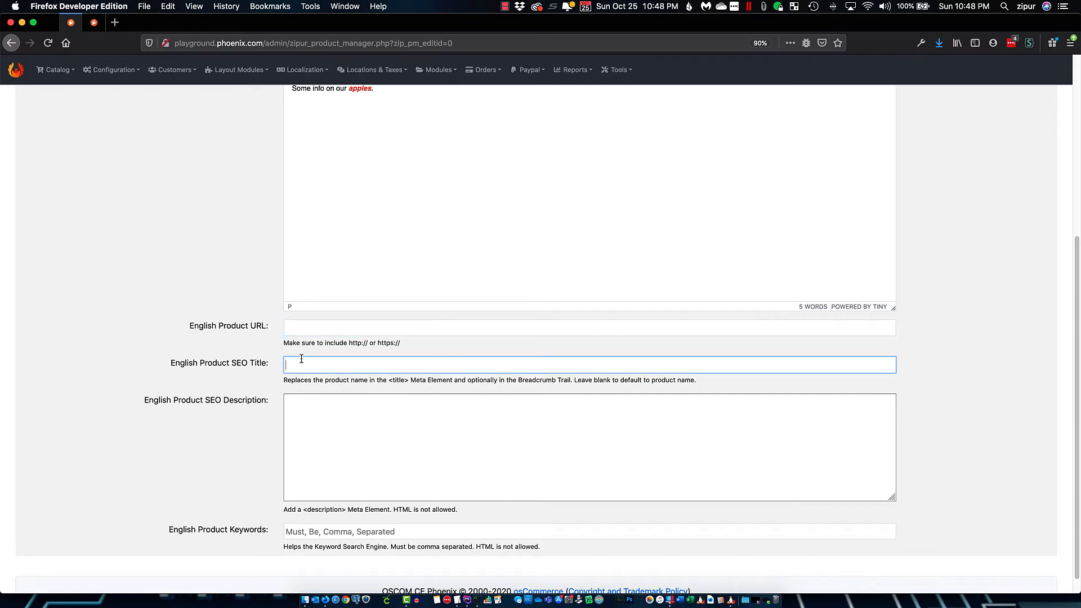
left_click(309, 400)
scroll(323, 535, "down", 1)
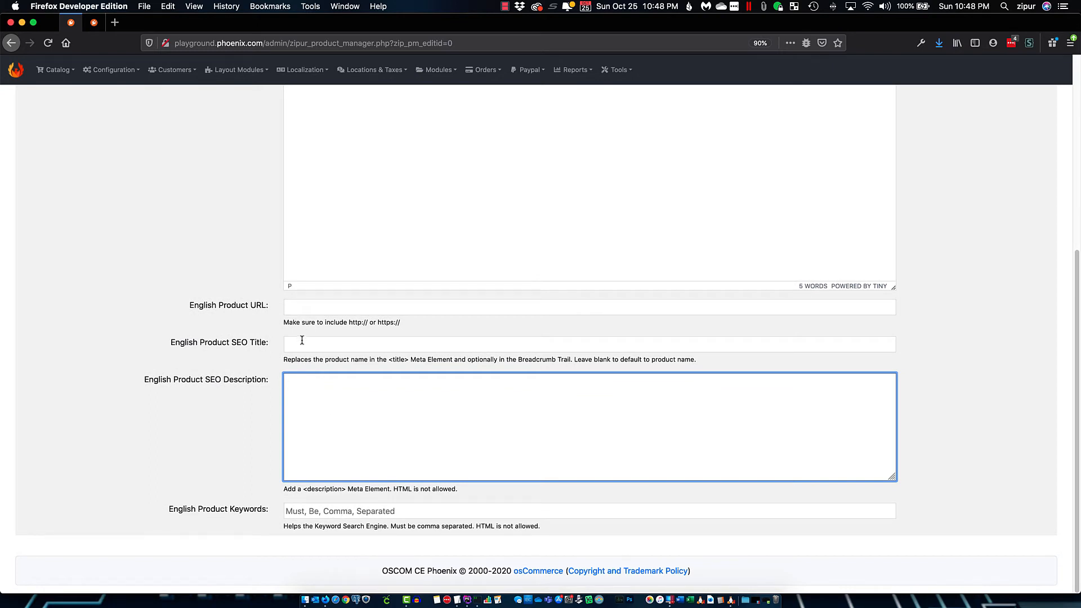
left_click(301, 308)
type("https:")
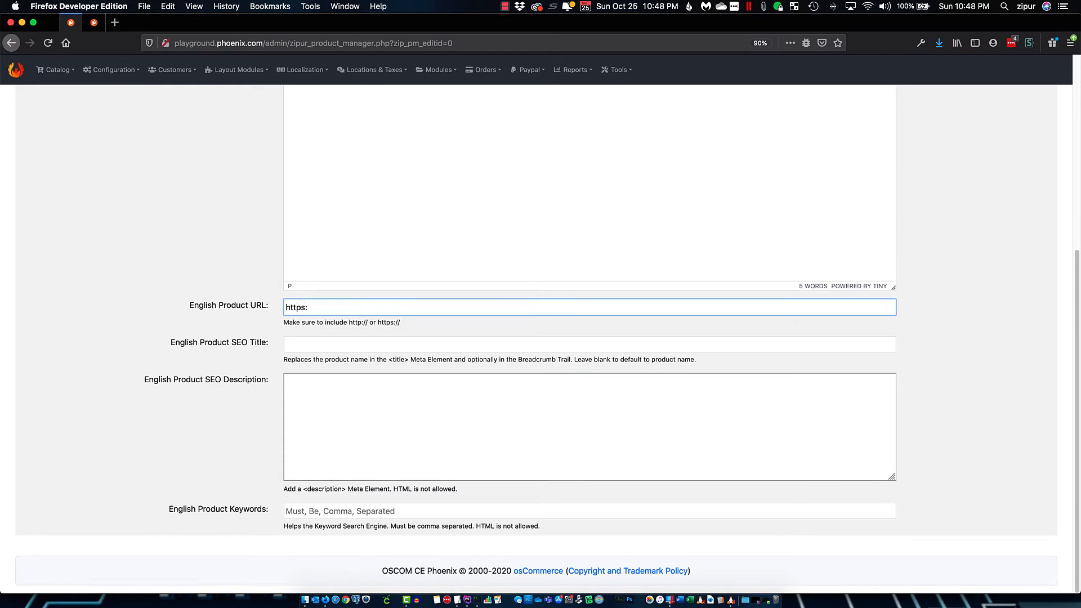
type("//www.someproduct.com/somethin")
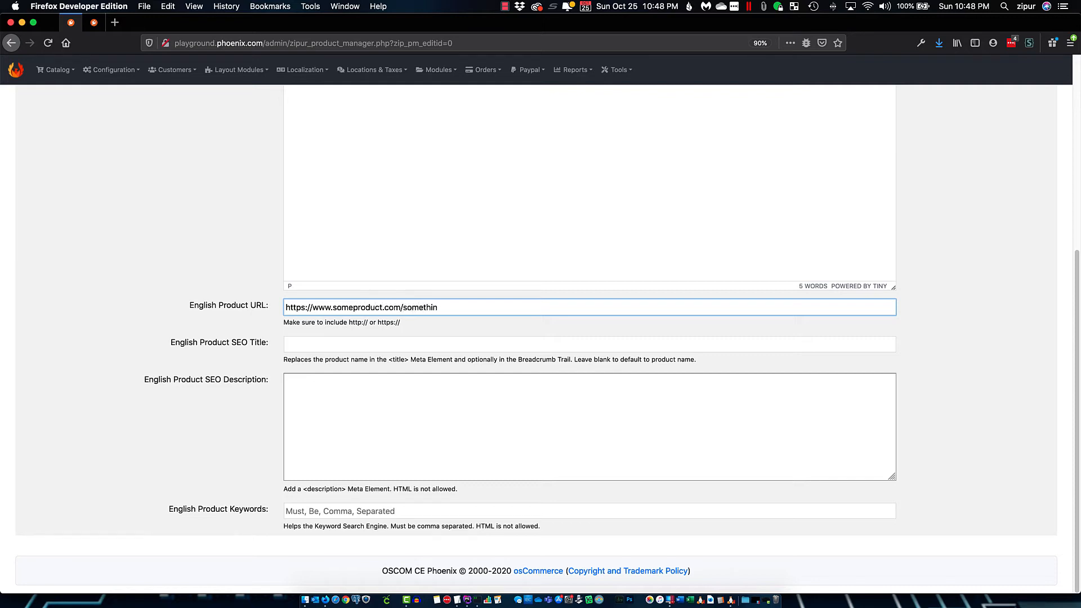
type("g/")
Set the English product SEO title to "Temp Apples"
left_click(309, 342)
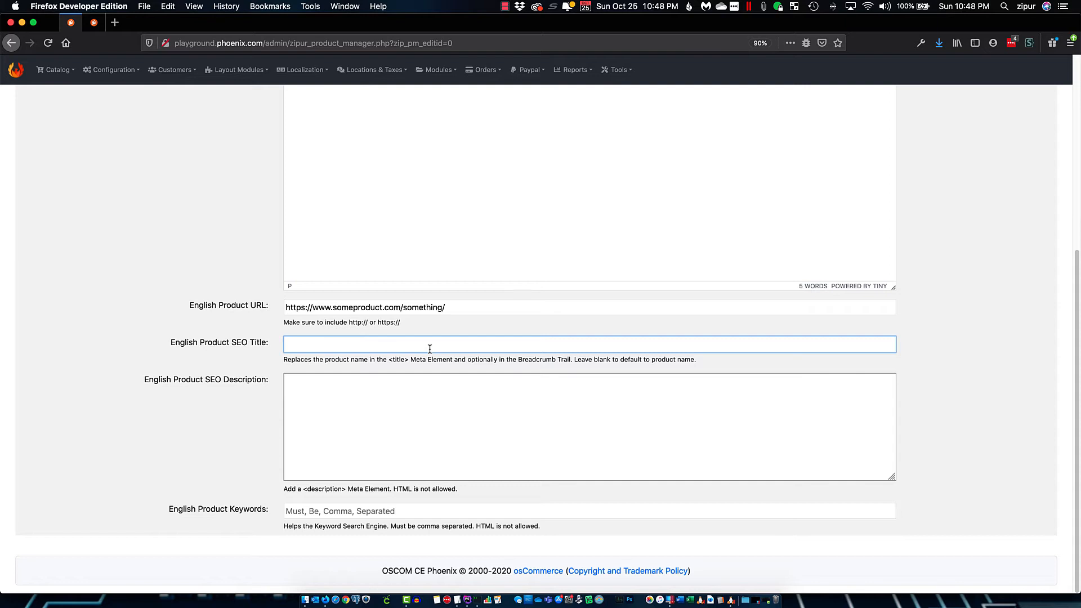
type("Tem")
type("p Awesom")
key("BackSpace")
key("BackSpace")
key("BackSpace")
key("BackSpace")
key("BackSpace")
key("BackSpace")
type("Appl")
Enter the English SEO description "Some SEO stuff here" and the product keywords "Apples, Temp, Red"
left_click(428, 420)
type("Some S")
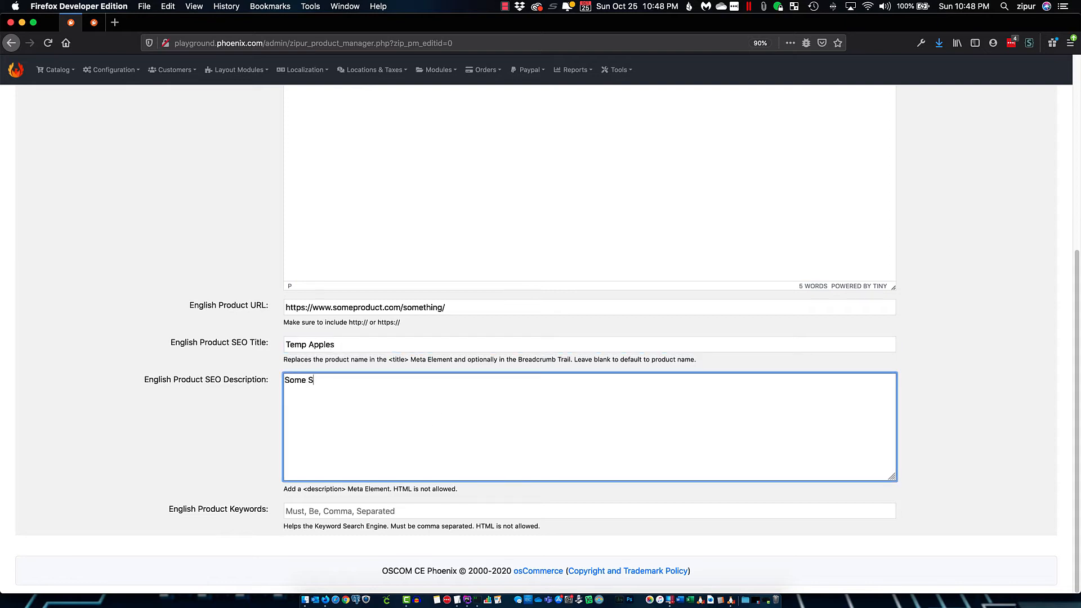
type("EO stuff here")
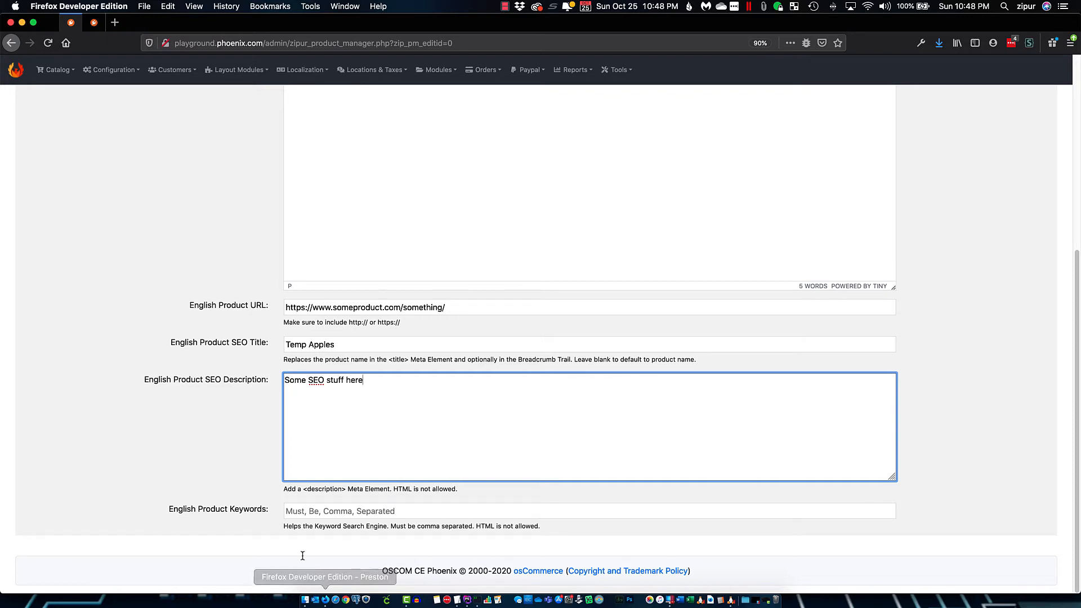
key("Tab")
type("Apple")
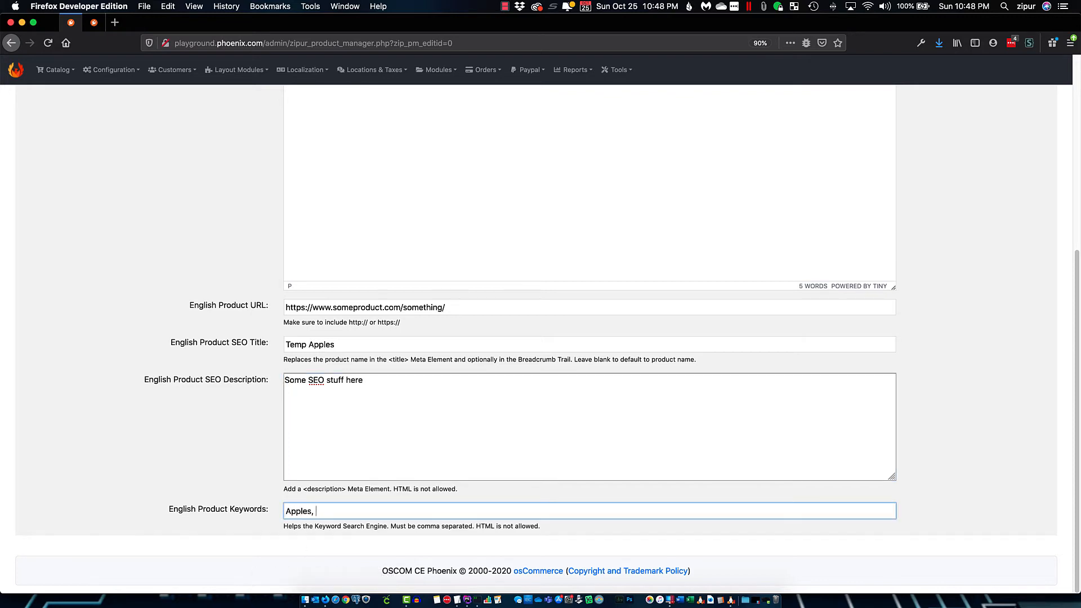
type("s, Temp, Red")
Copy the English product details into the French language version
scroll(529, 436, "up", 5)
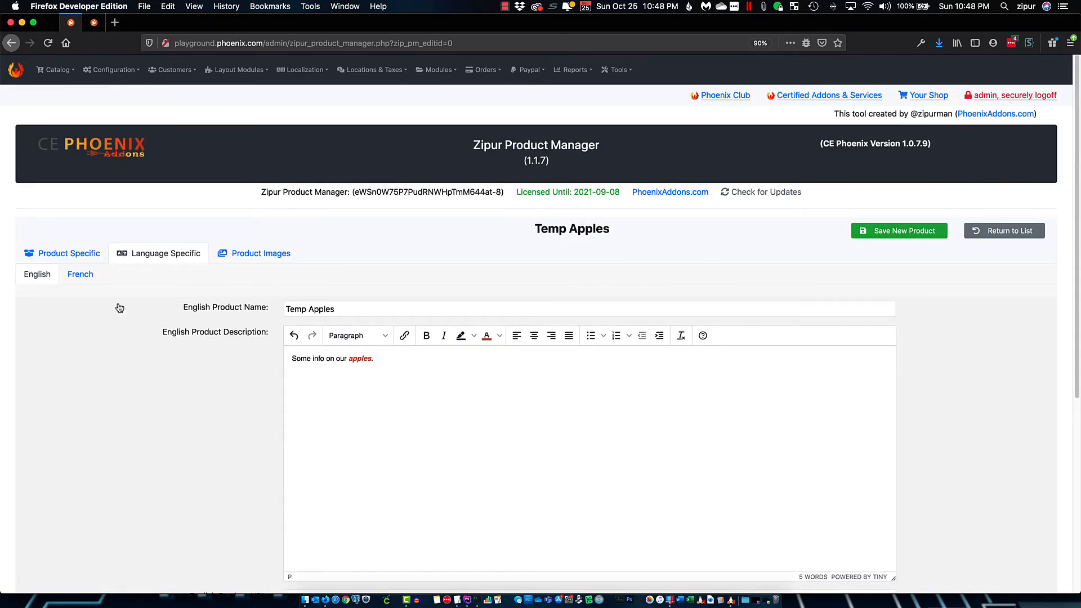
left_click(80, 275)
scroll(424, 280, "down", 5)
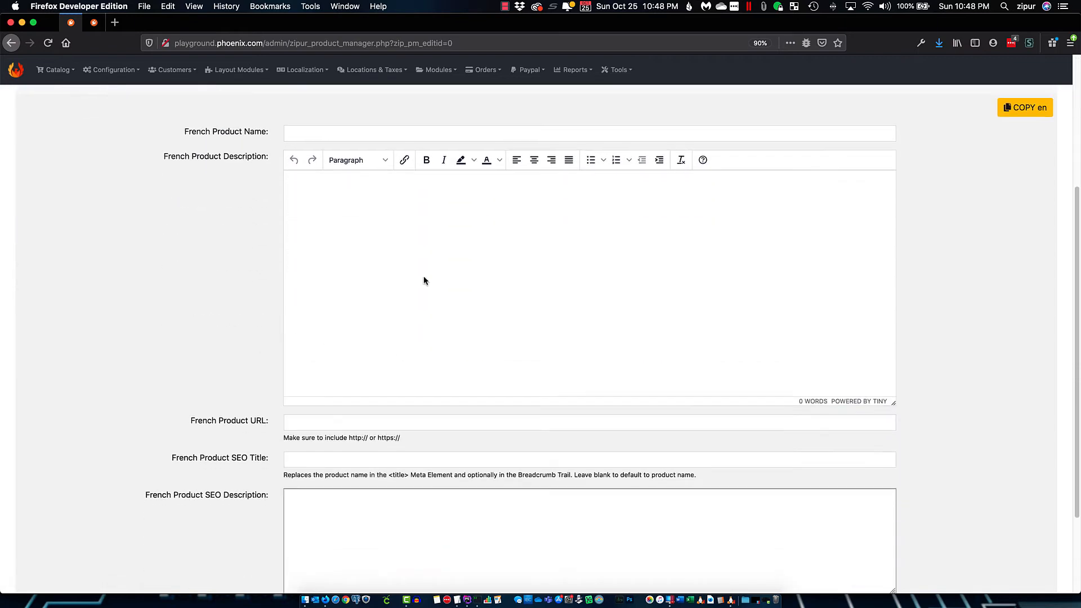
scroll(1006, 162, "up", 2)
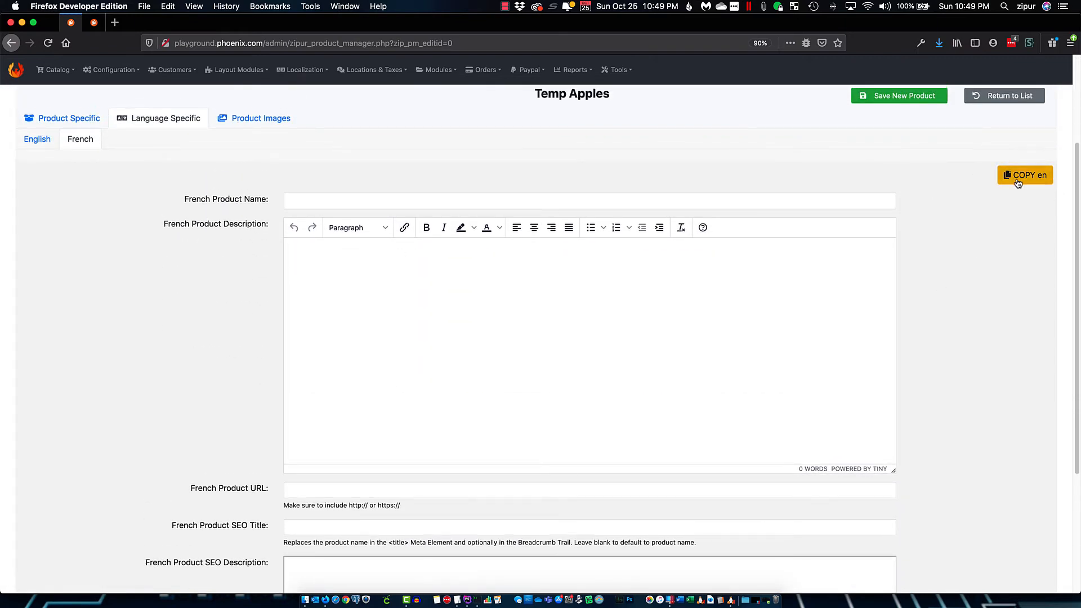
left_click(1018, 181)
scroll(565, 340, "down", 2)
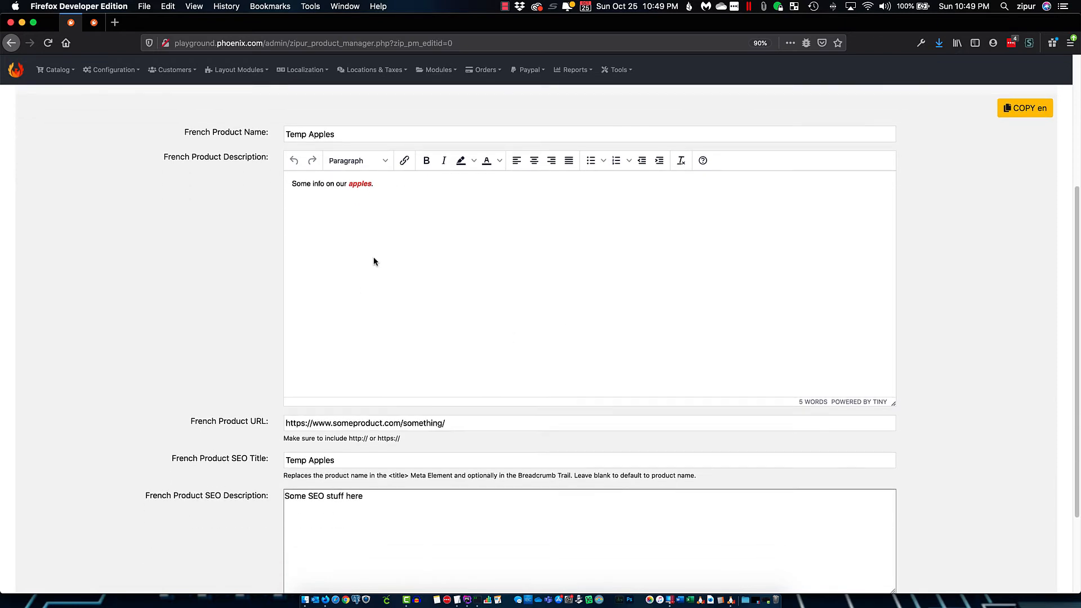
scroll(374, 258, "up", 3)
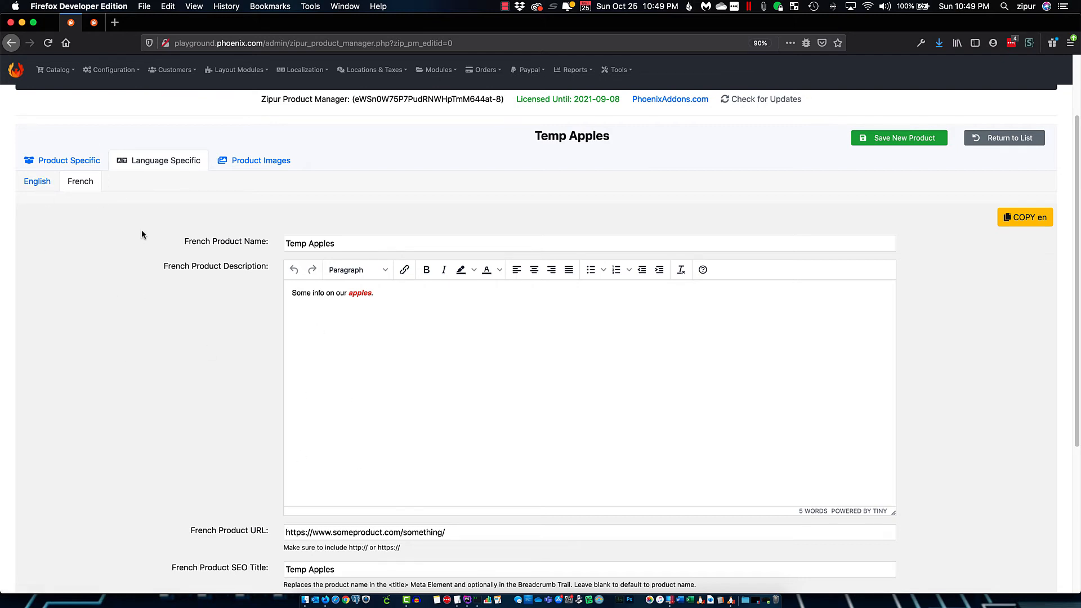
Check the images, language and product-specific sections, and save Temp Apples as a new product
left_click(261, 160)
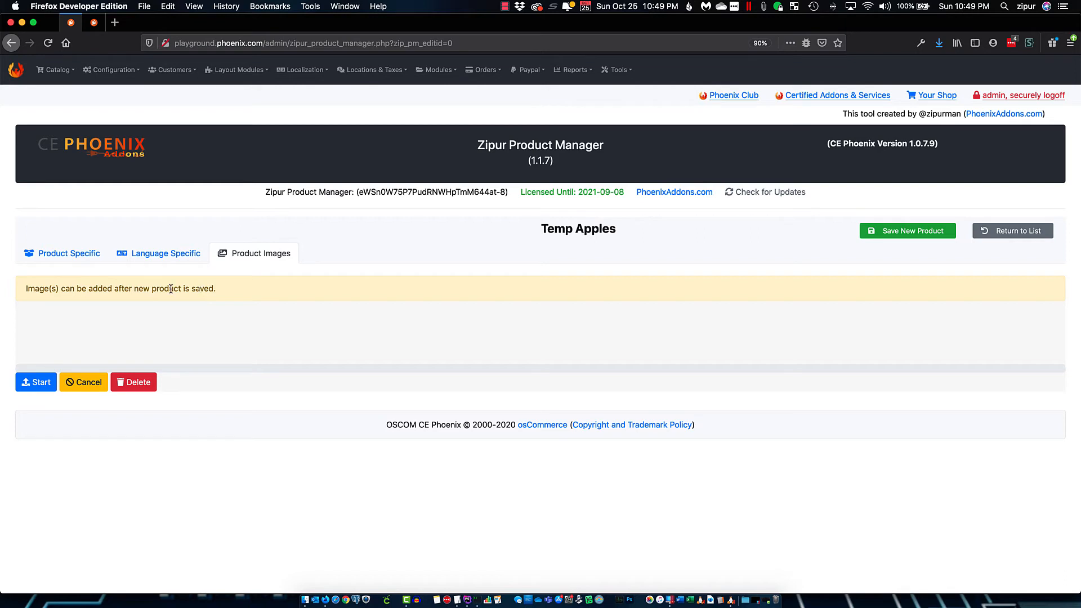
left_click(172, 255)
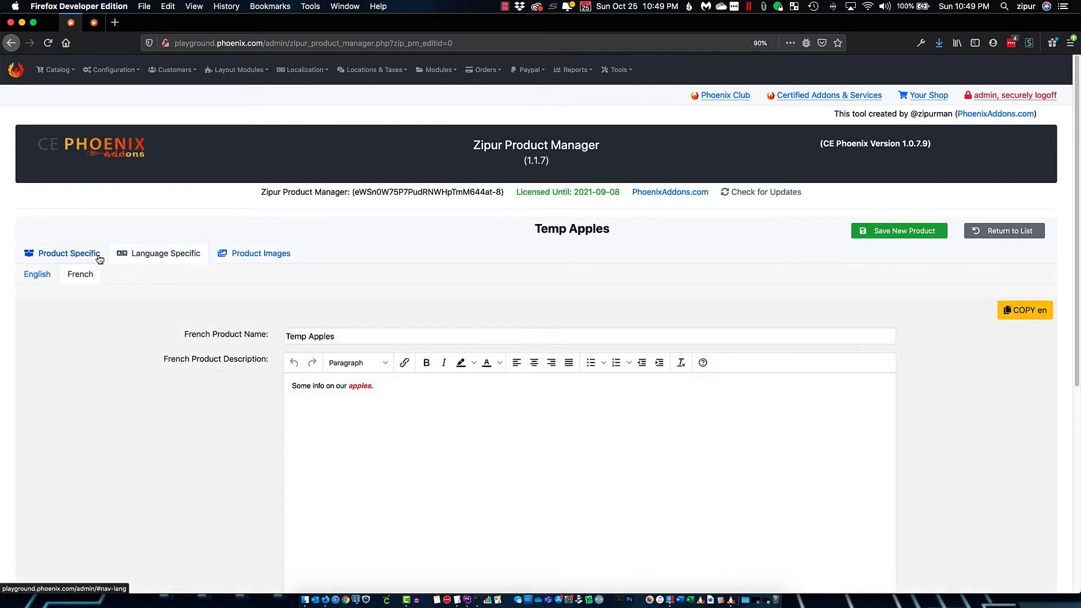
left_click(79, 254)
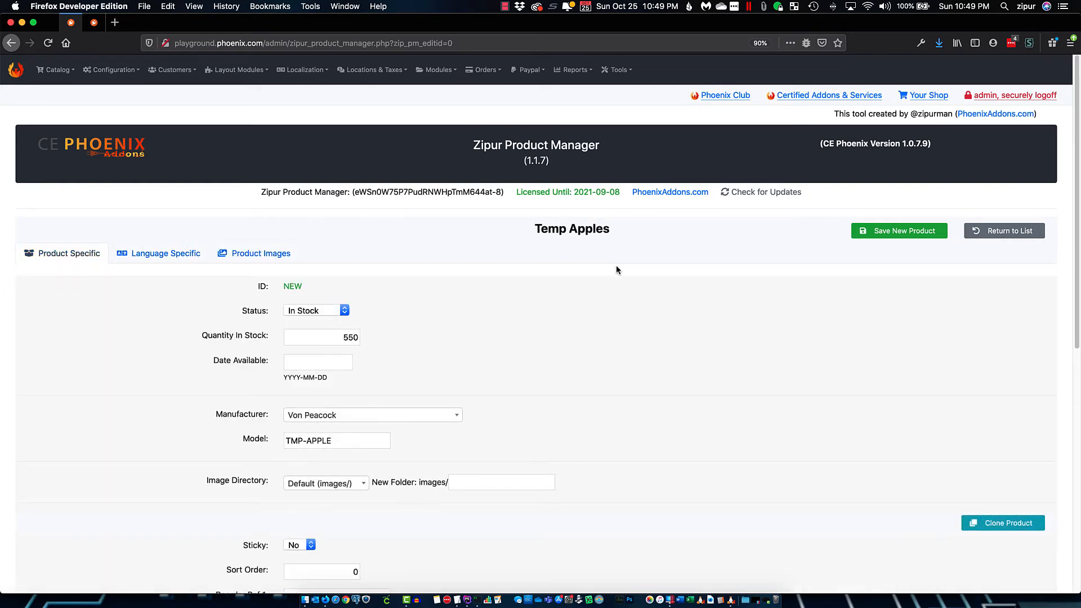
scroll(818, 275, "down", 1)
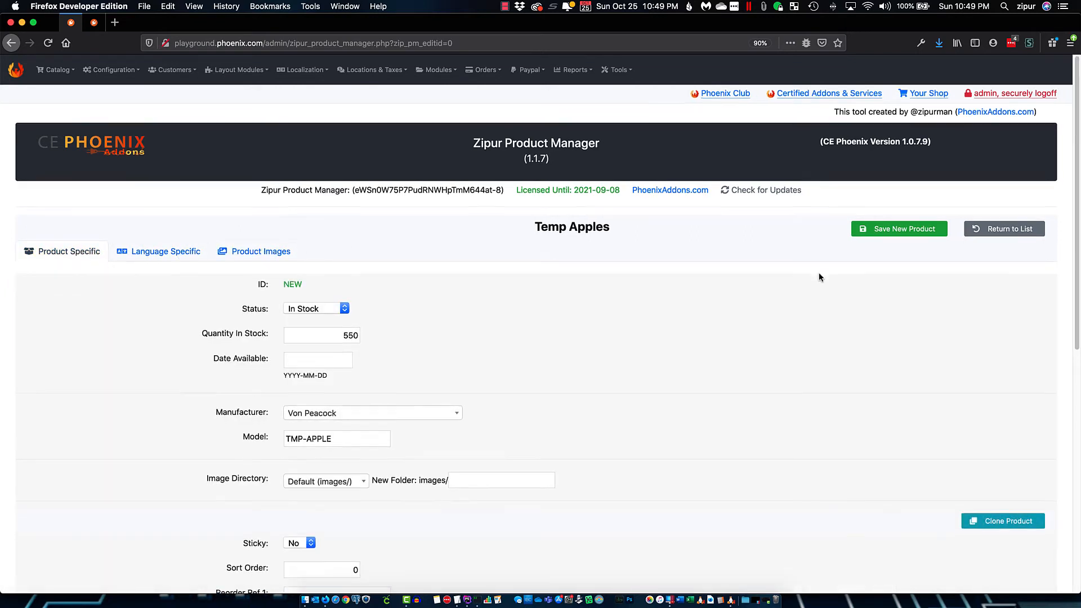
left_click(907, 224)
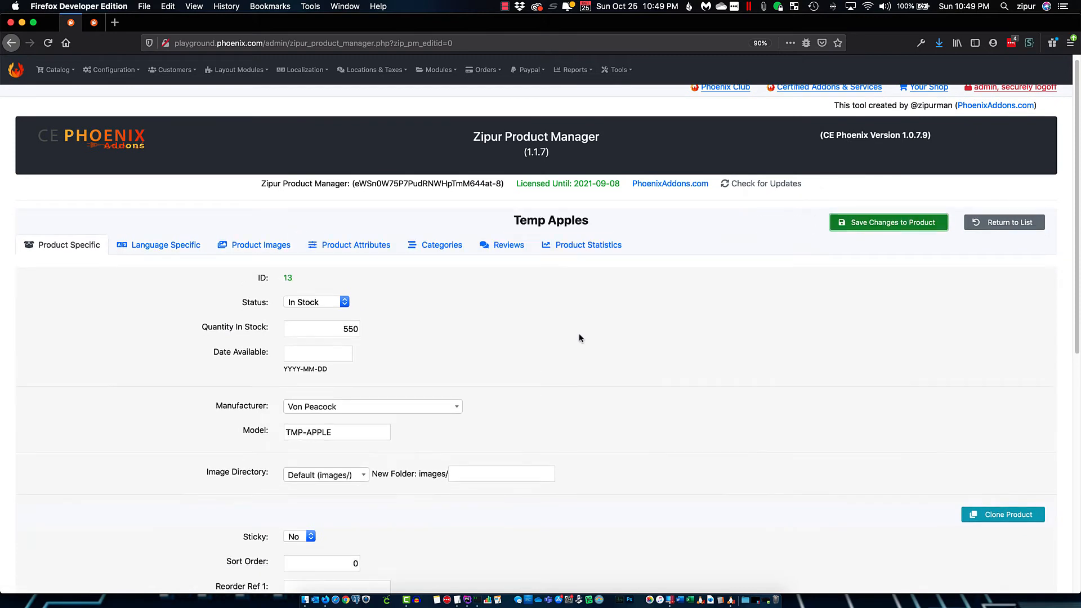
Return to the product list and open Temp Apples for editing
left_click(994, 225)
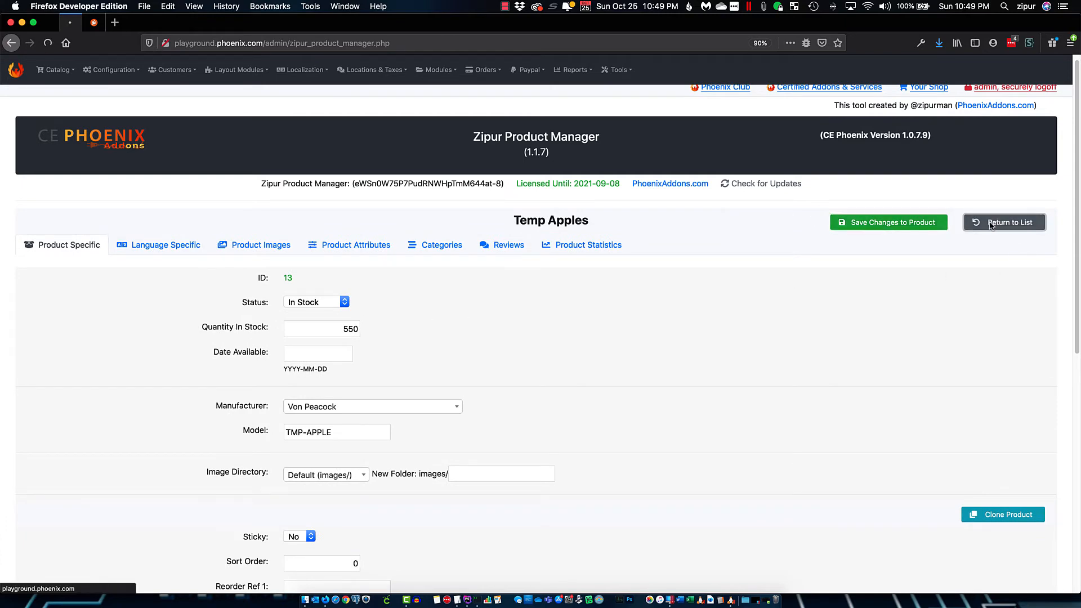
scroll(332, 387, "down", 5)
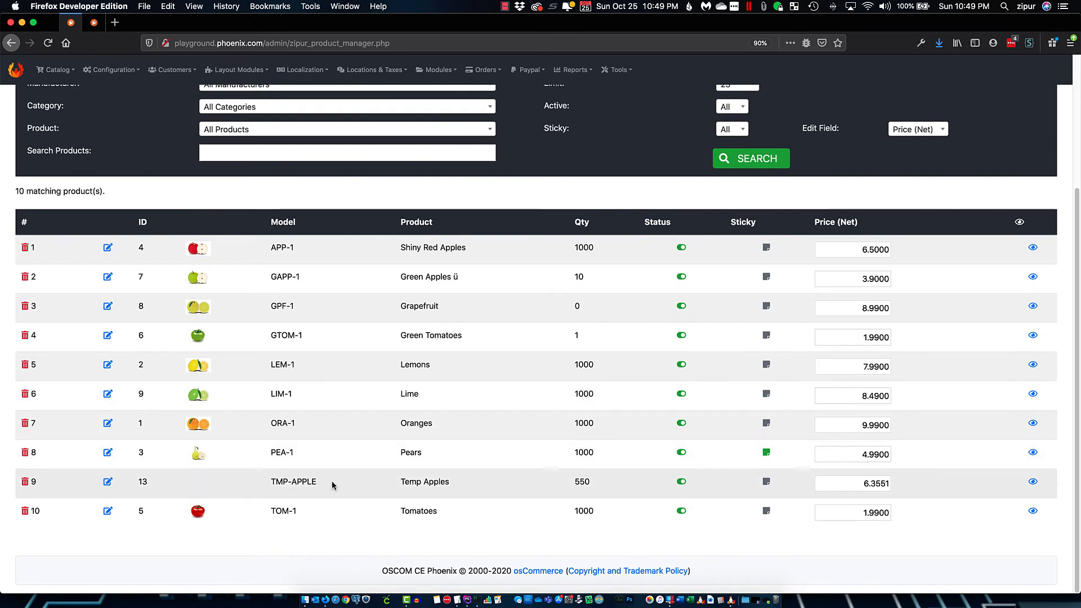
left_click(108, 482)
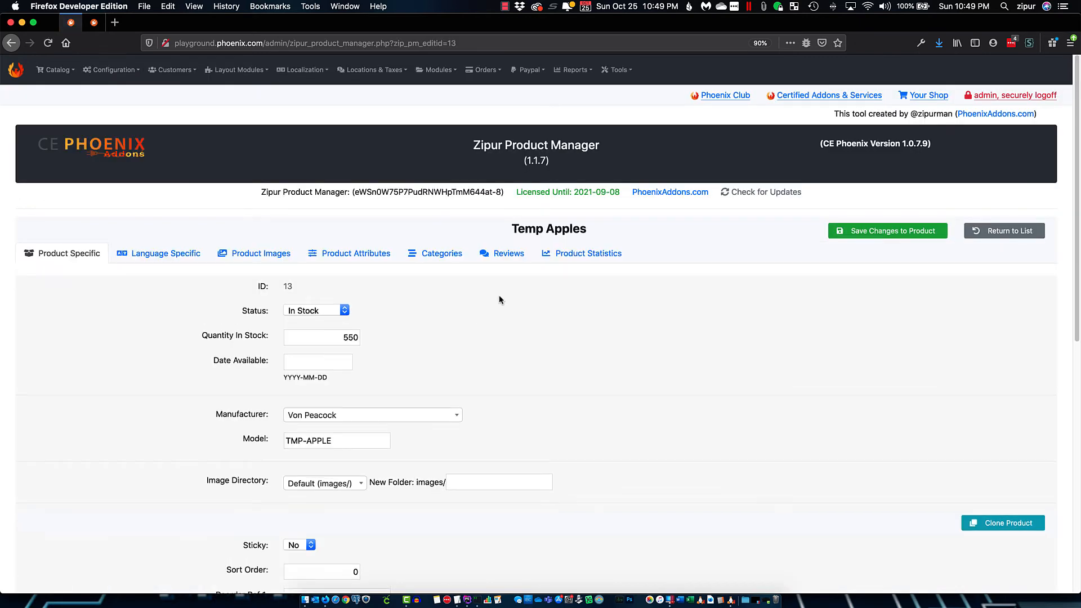
Examine the saved product's language, images, attributes, categories, reviews and statistics sections
left_click(177, 254)
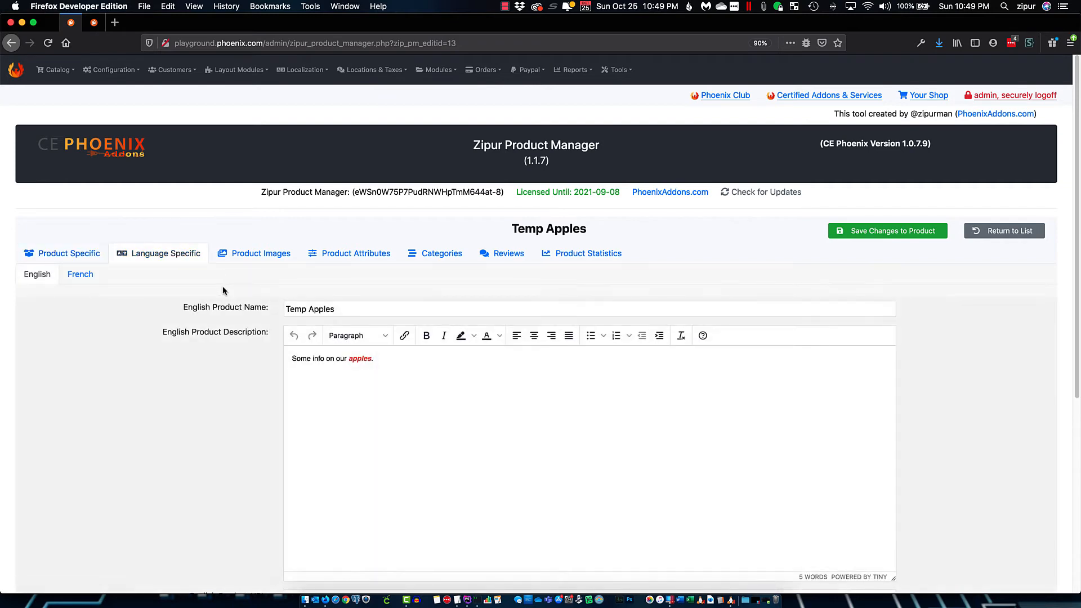
left_click(237, 253)
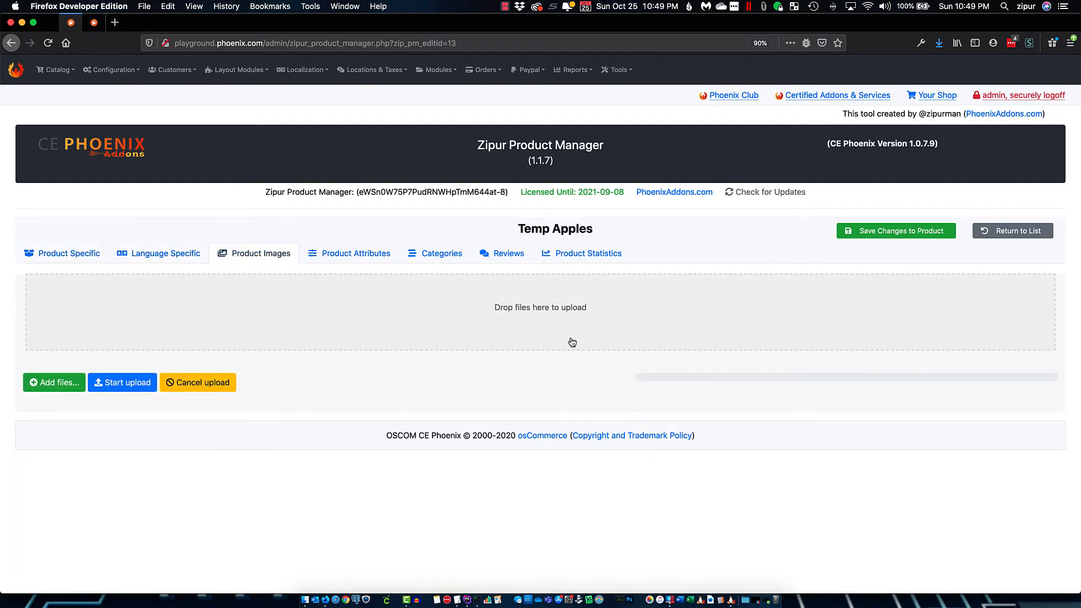
left_click(369, 253)
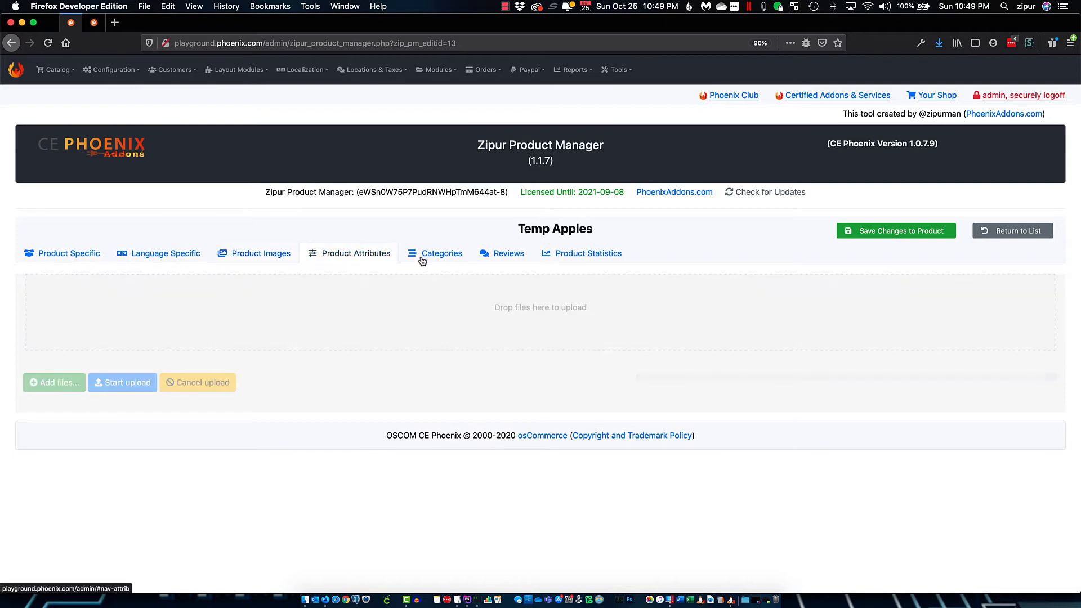
left_click(458, 254)
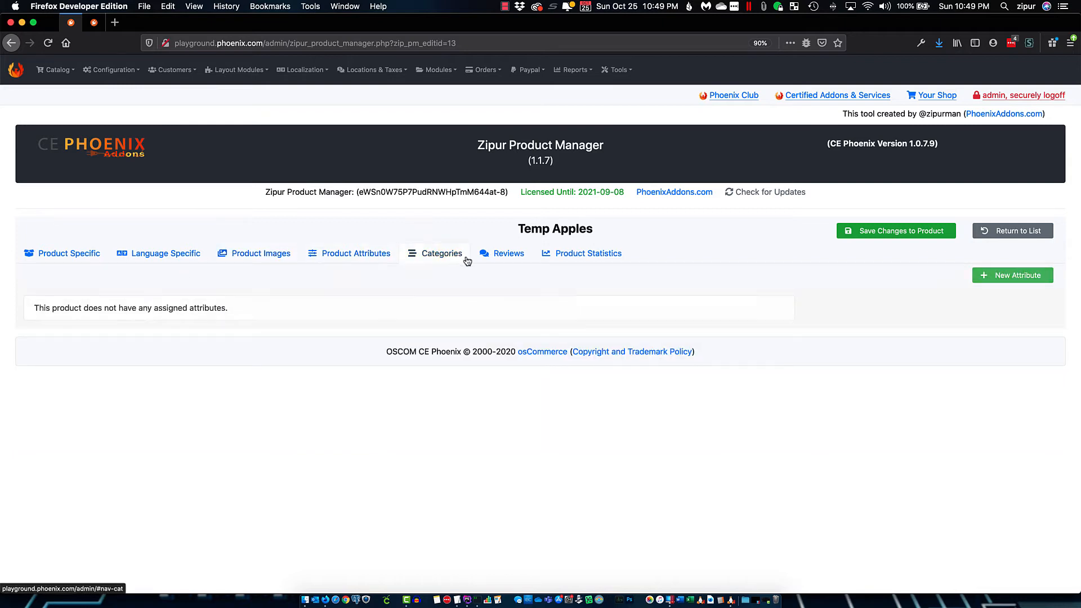
left_click(509, 257)
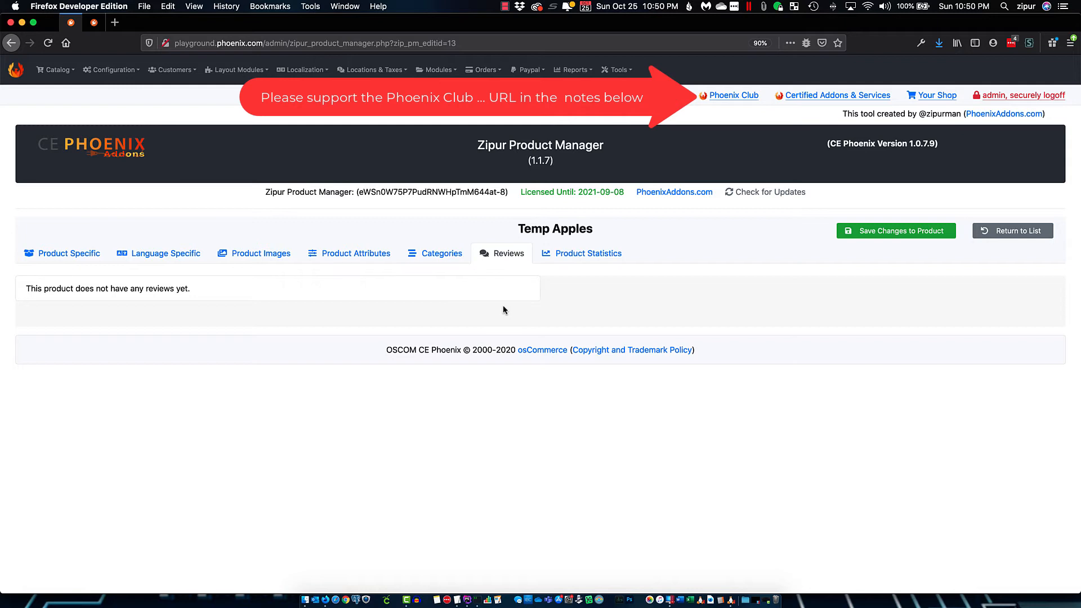
left_click(574, 255)
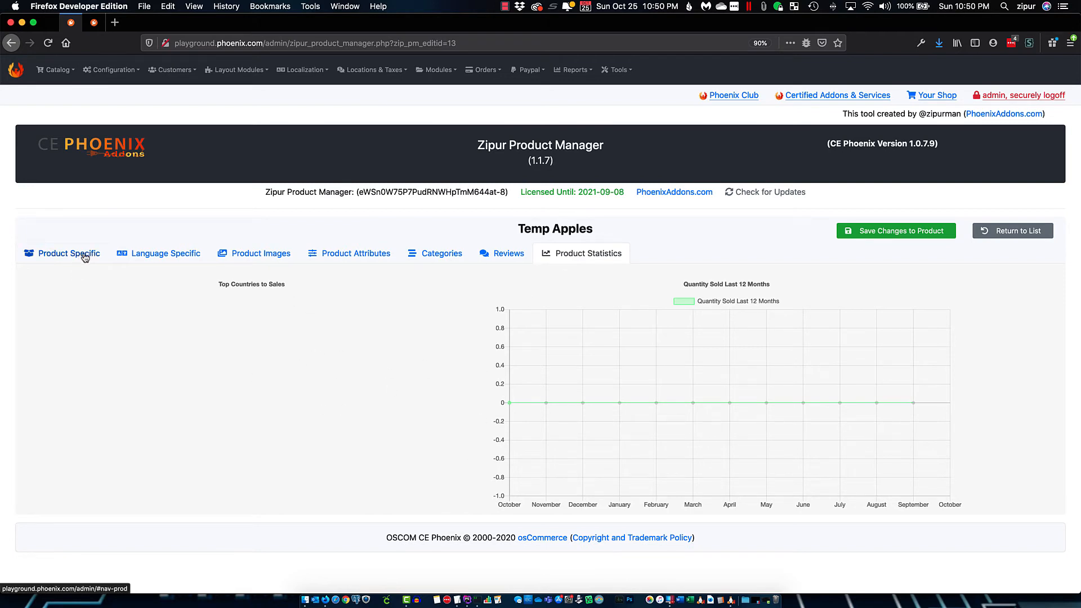
Upload apple1.jpg, apple2.jpg, apple3.png and apple4.png from the apples folder in Downloads to the product's images
left_click(259, 260)
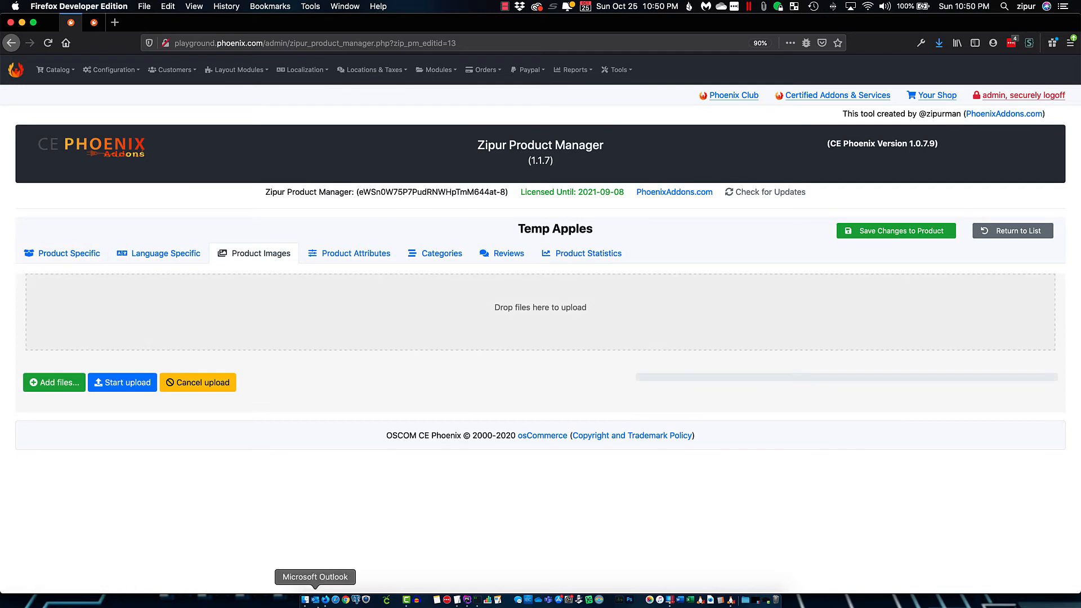
left_click(305, 600)
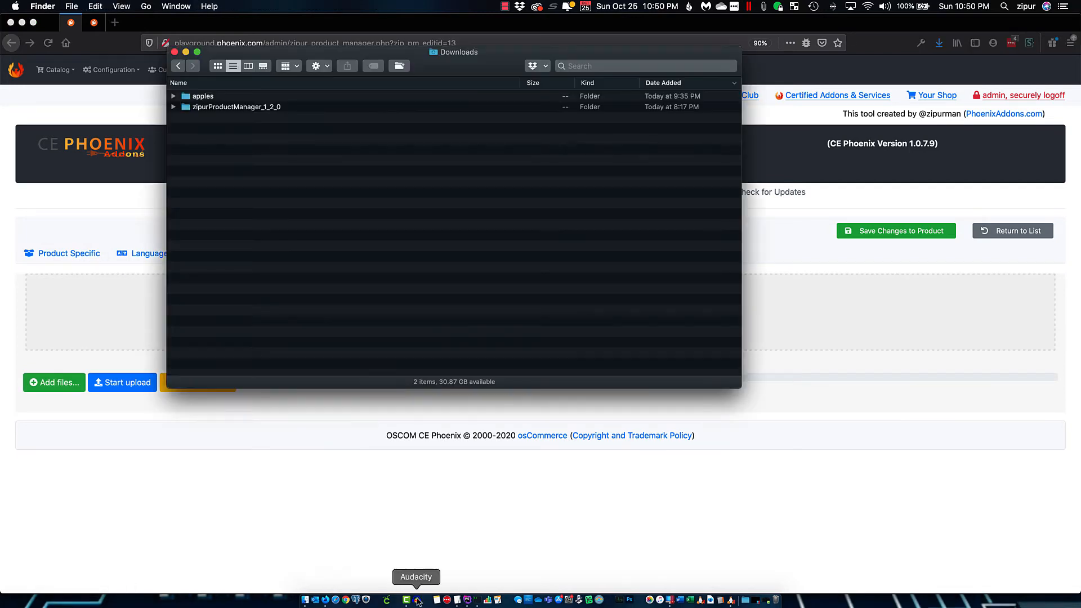
double_click(201, 97)
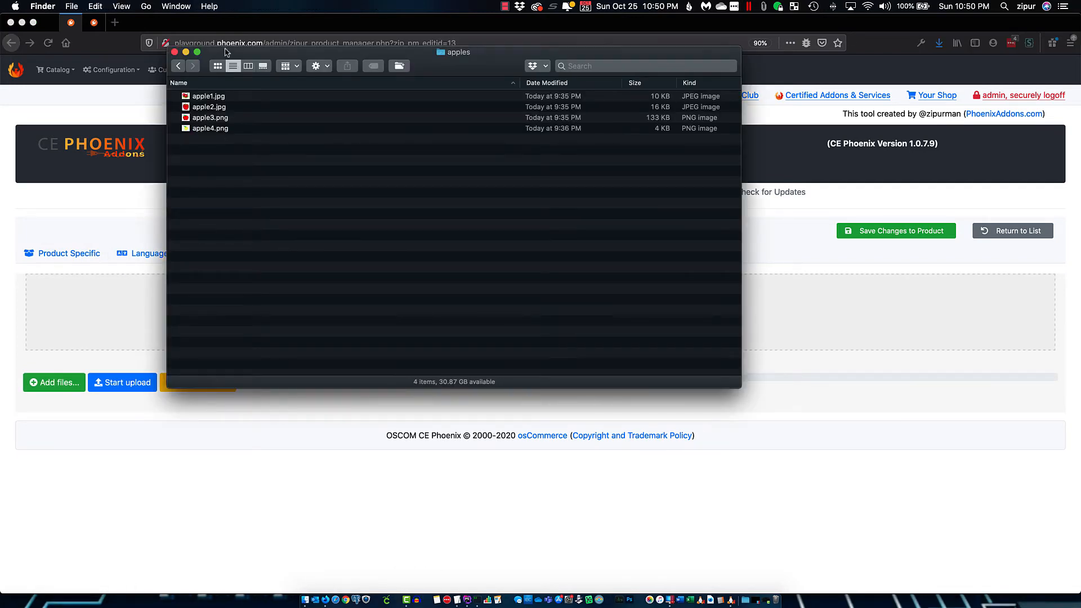
left_click_drag(228, 52, 581, 252)
left_click(552, 297)
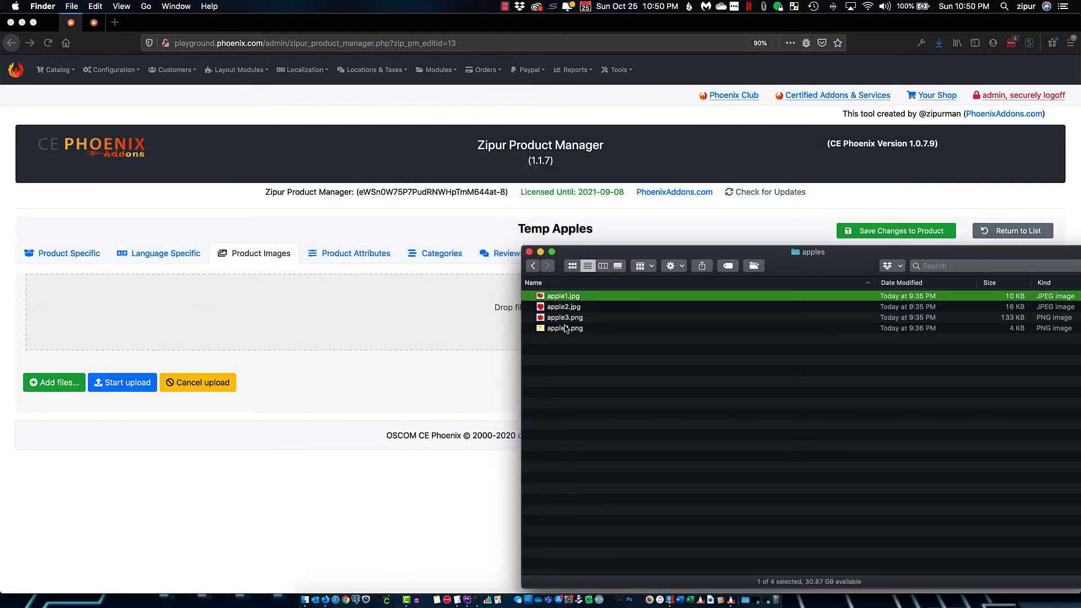
left_click(565, 329, "shift")
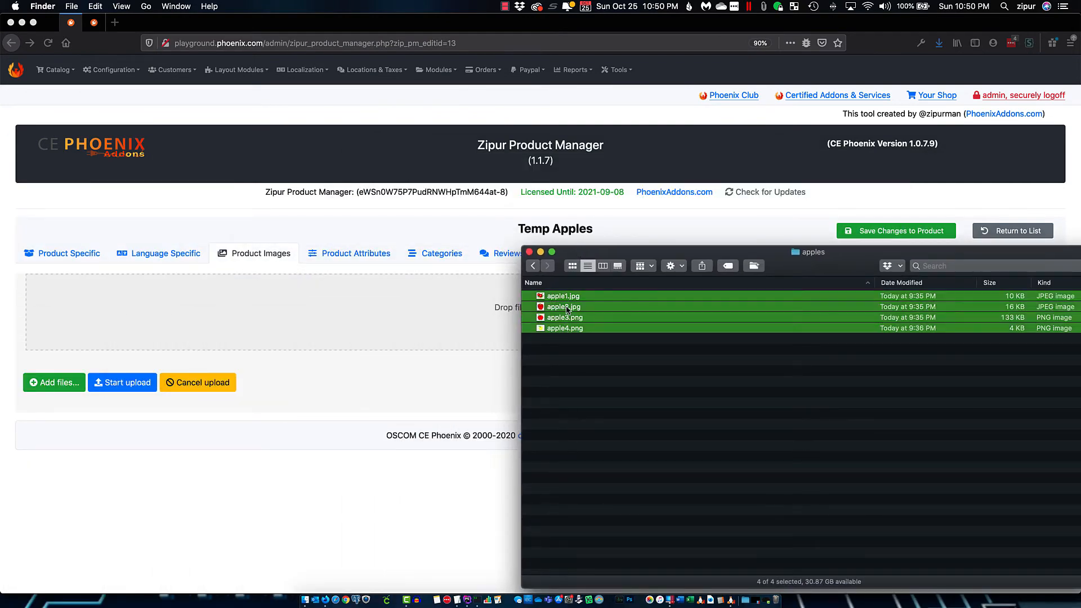
left_click_drag(567, 309, 465, 318)
left_click(430, 418)
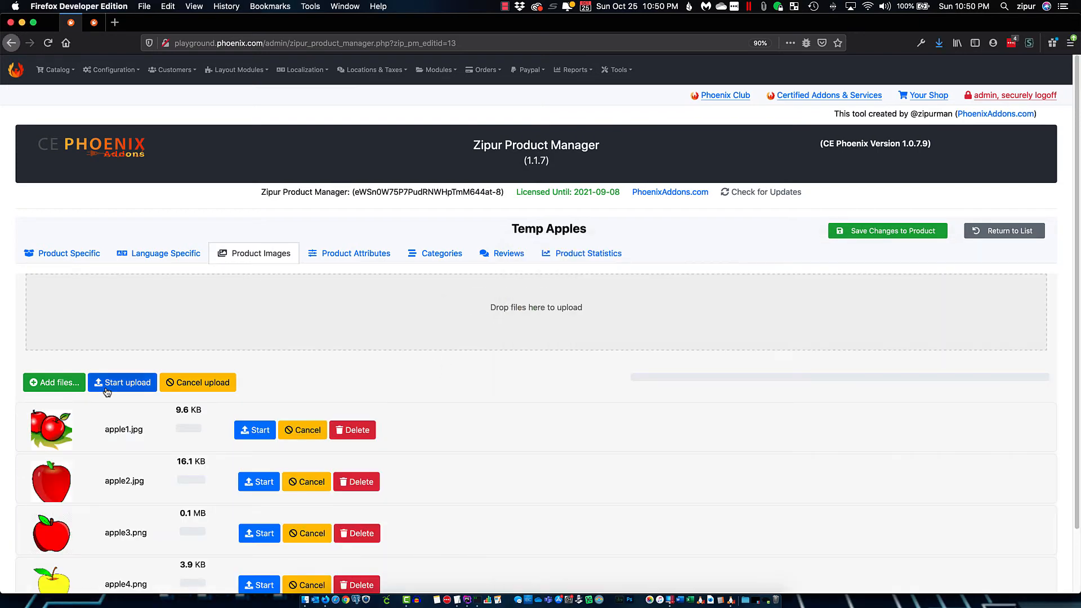
left_click(123, 382)
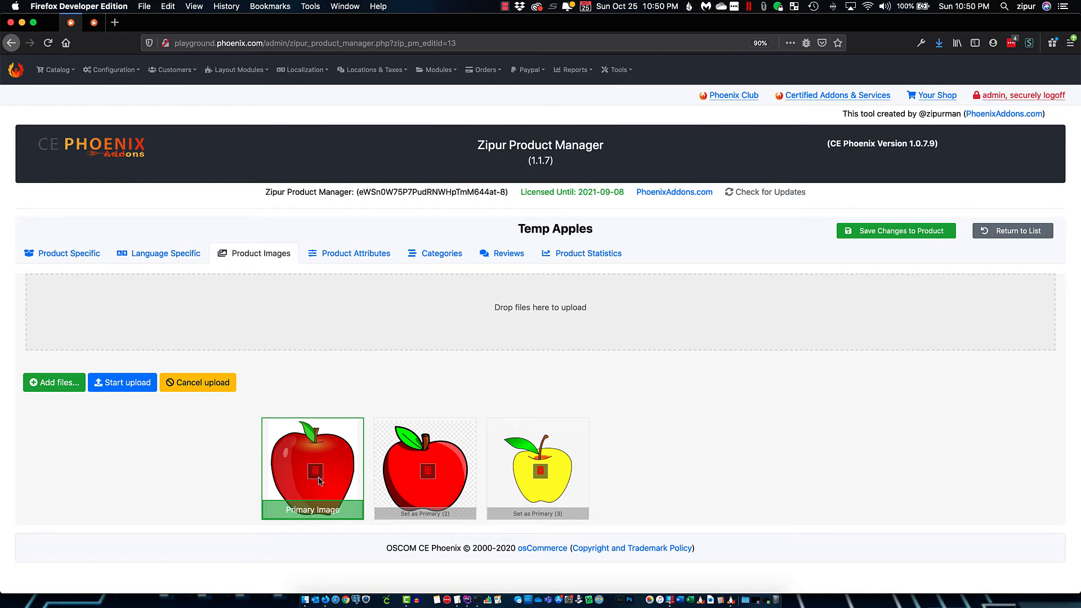
Make the yellow apple the primary product image and delete the glossy red apple image without the black outline
left_click(407, 516)
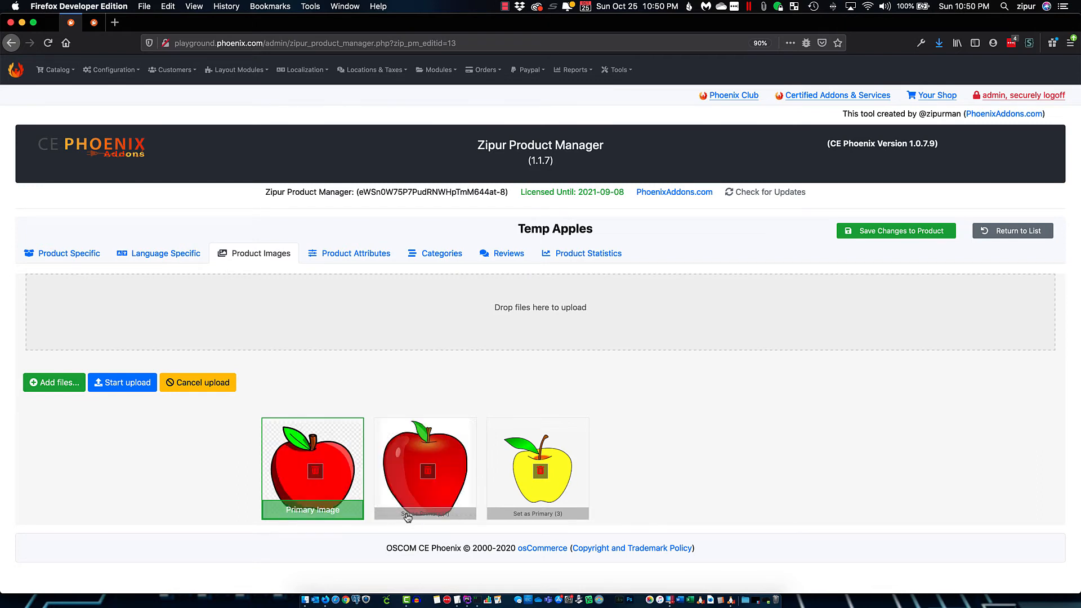
left_click(531, 514)
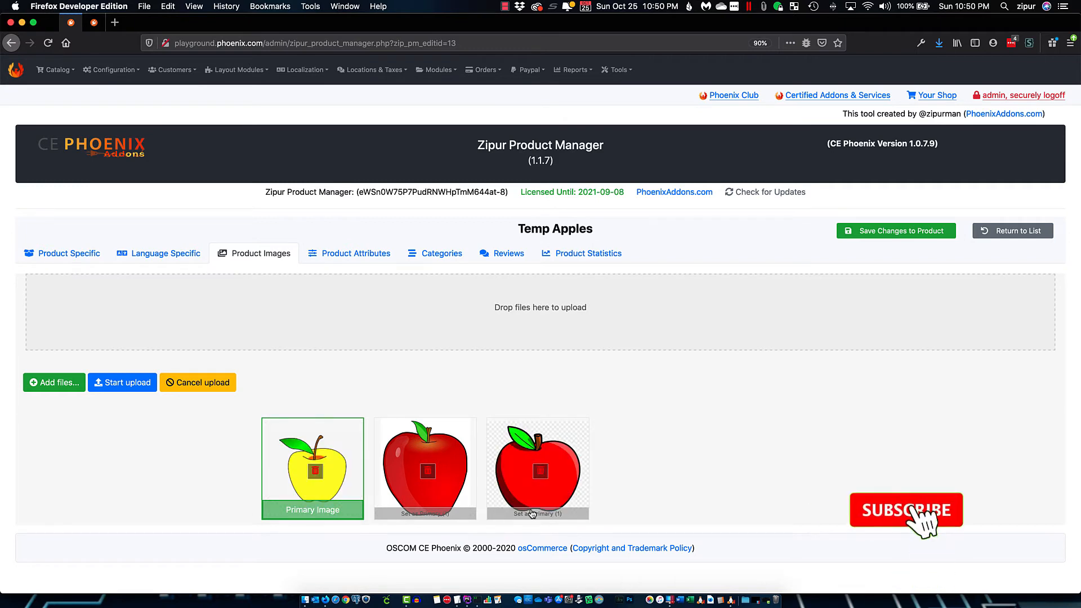
left_click(429, 475)
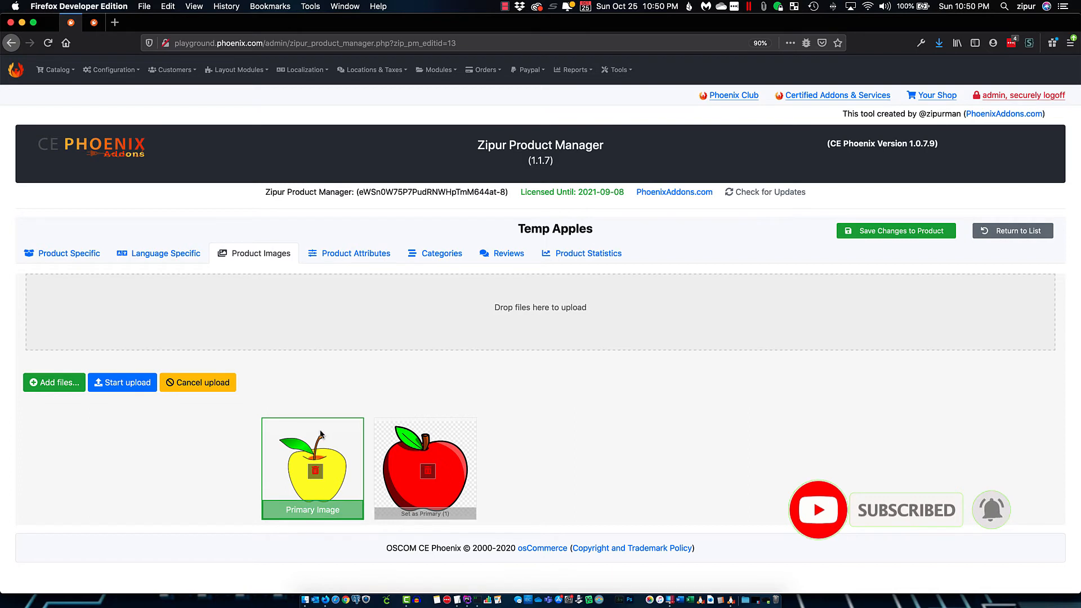
left_click_drag(441, 444, 563, 438)
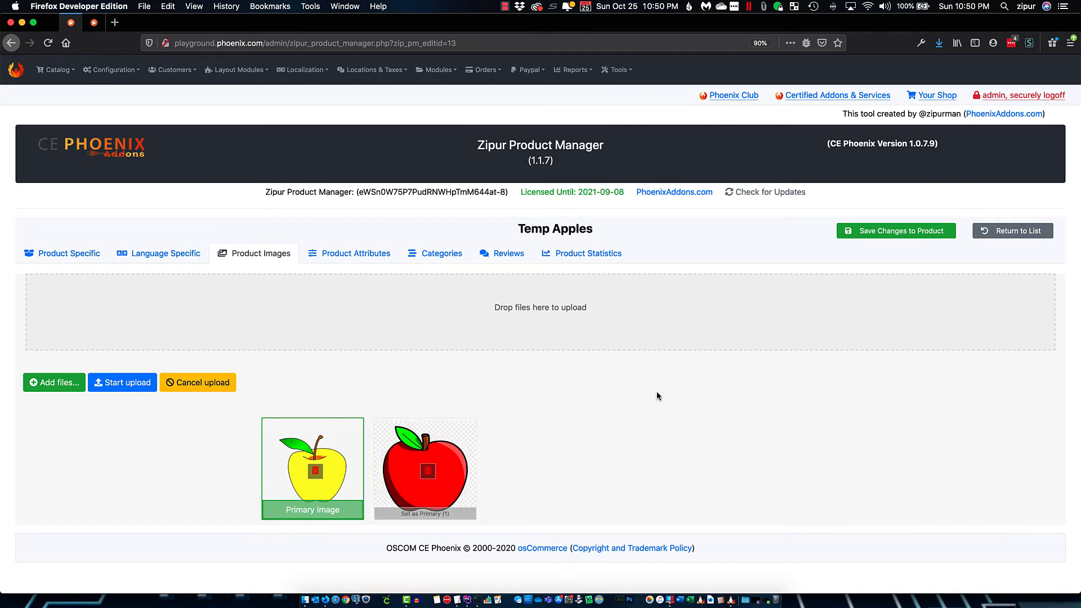
Upload apple1.jpg from the apples folder to the product's images again
left_click(305, 601)
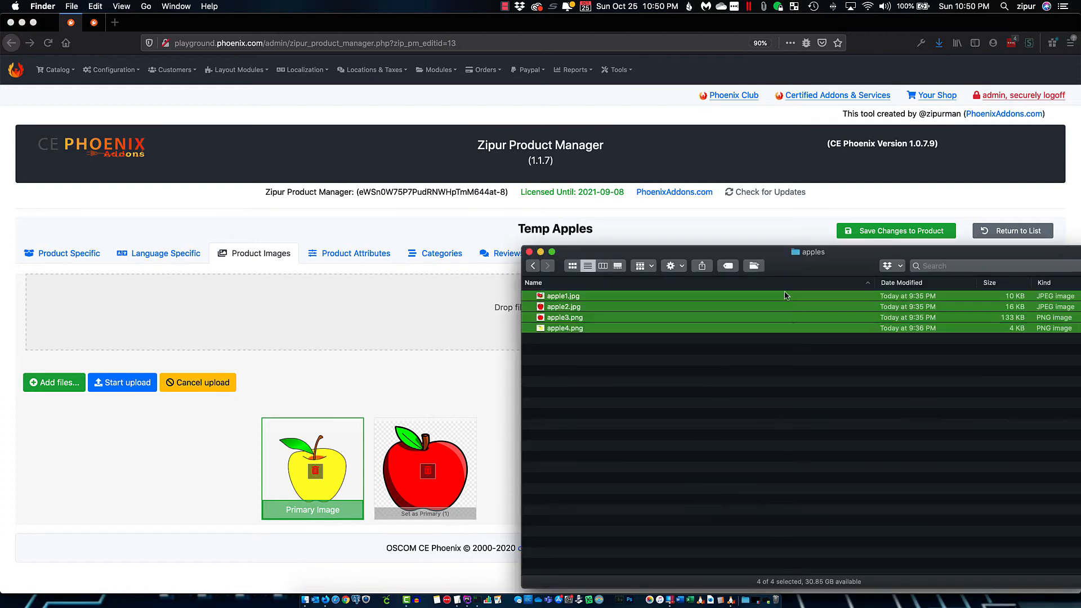
left_click(627, 370)
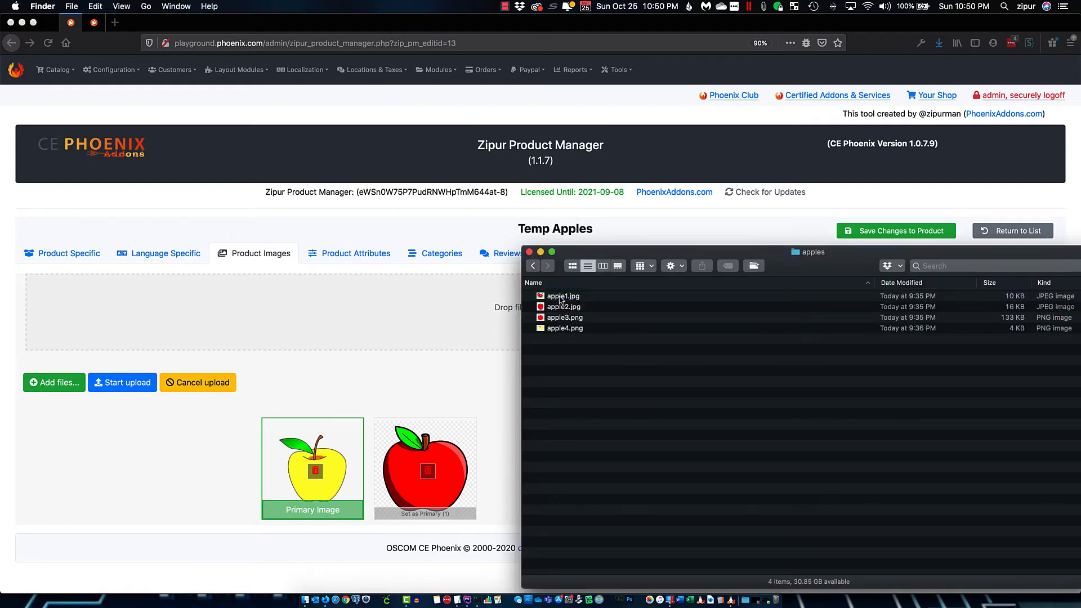
left_click_drag(568, 301, 469, 316)
left_click(451, 429)
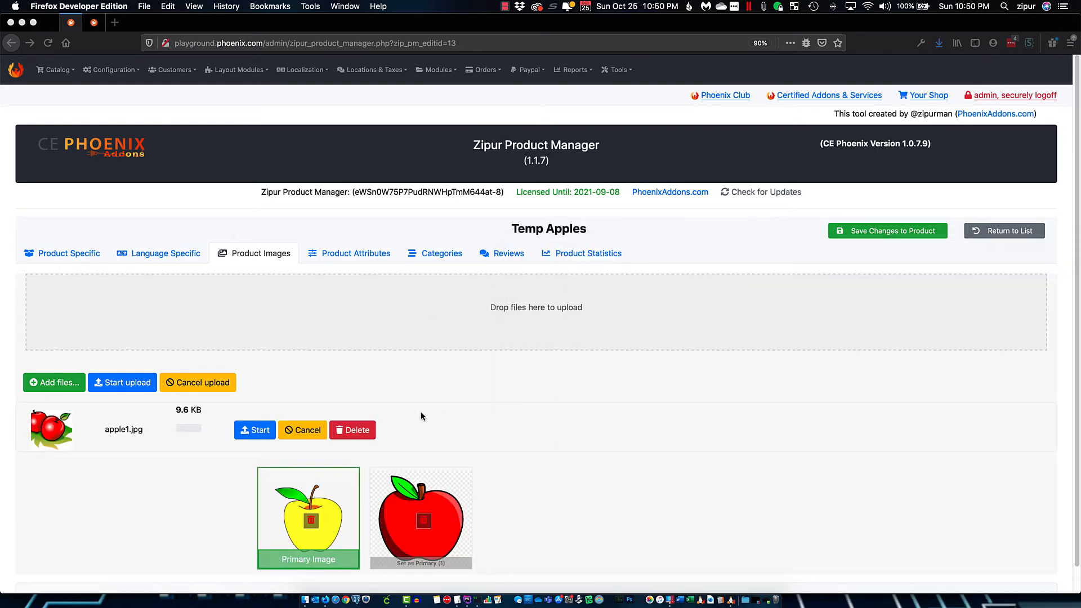
left_click(121, 383)
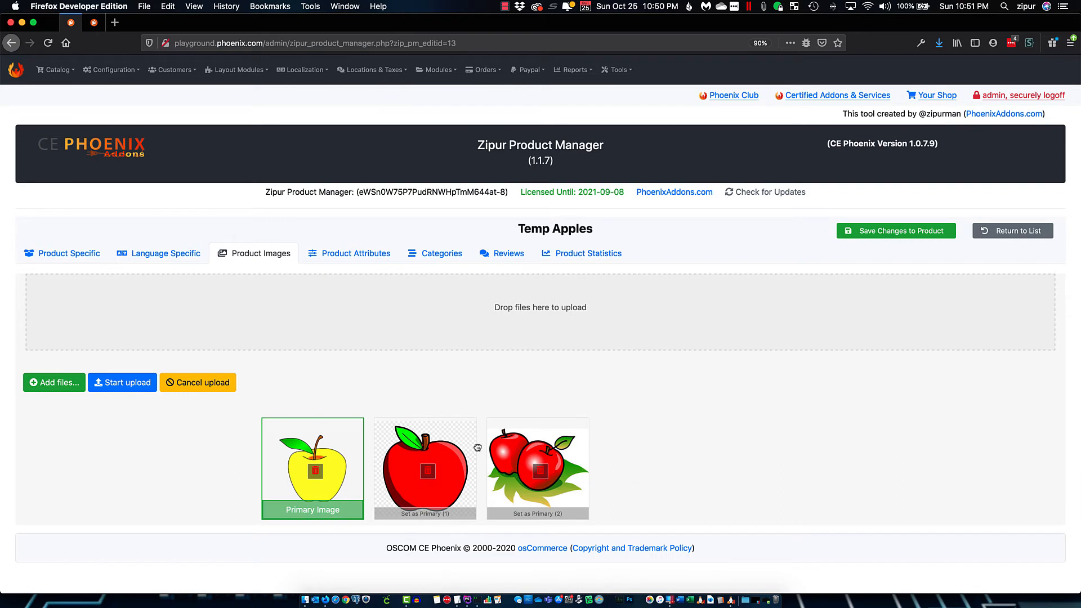
Swap the order of the two secondary product images and restore their original order
left_click_drag(451, 443, 593, 445)
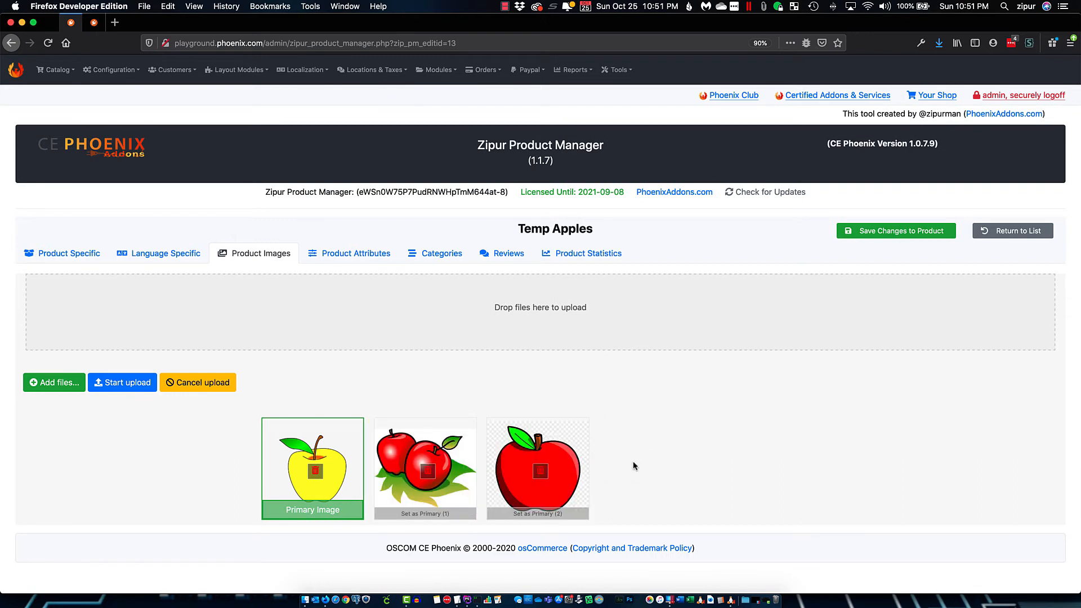
left_click_drag(577, 446, 363, 444)
left_click_drag(439, 442, 730, 437)
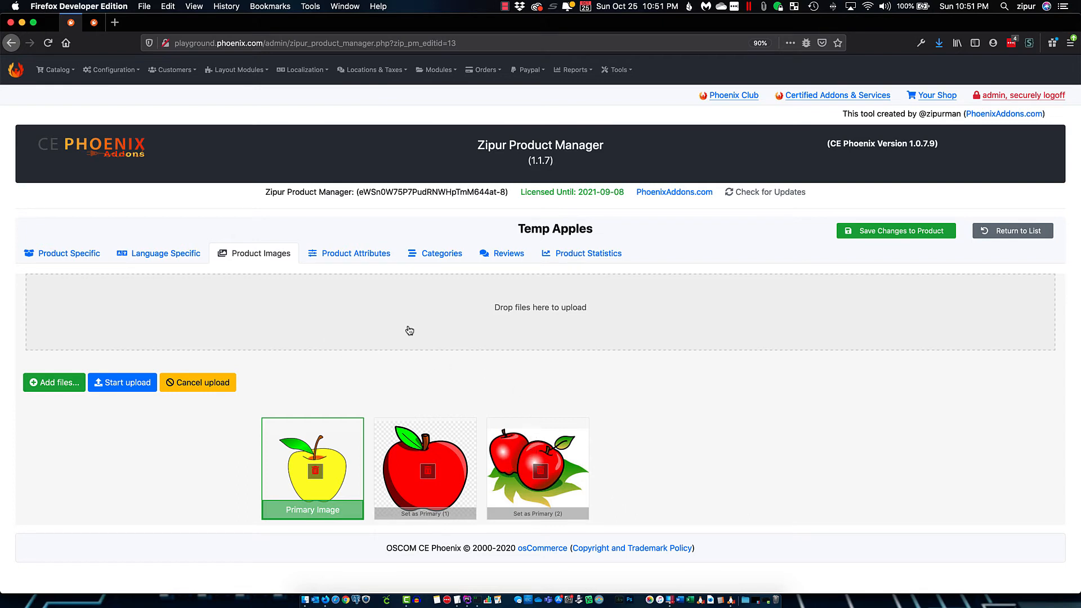
Add a product attribute with option Box Size, value 24, price 16 and prefix +
left_click(366, 253)
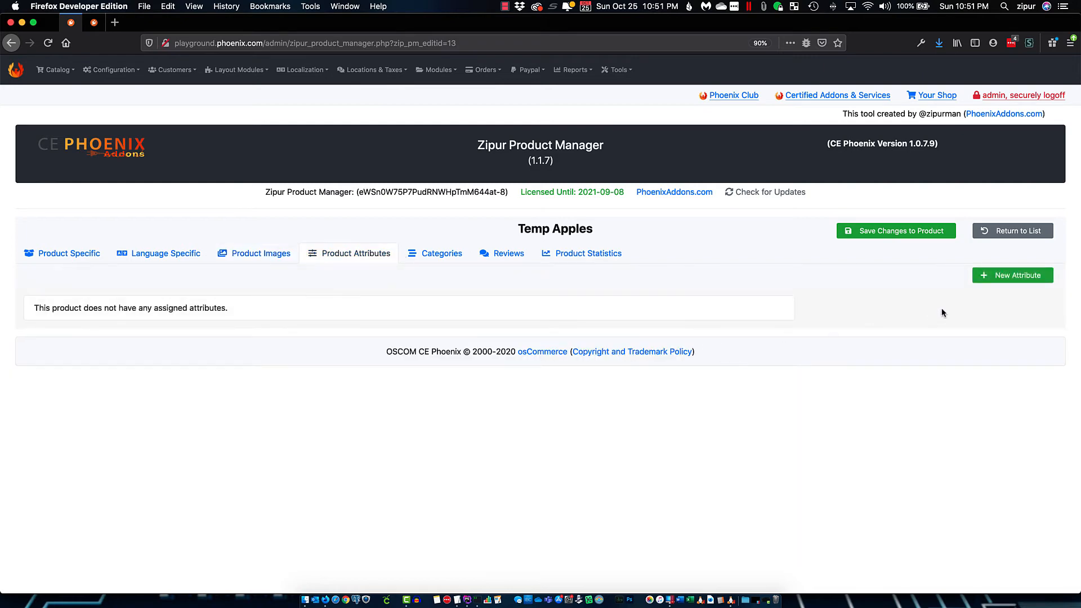
left_click(1014, 275)
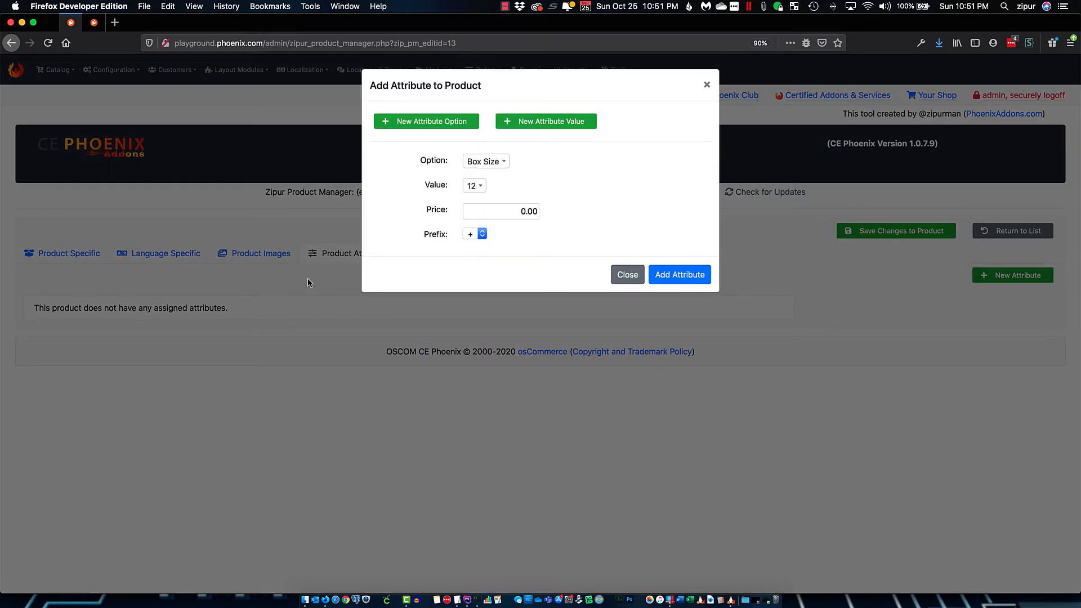
left_click(493, 163)
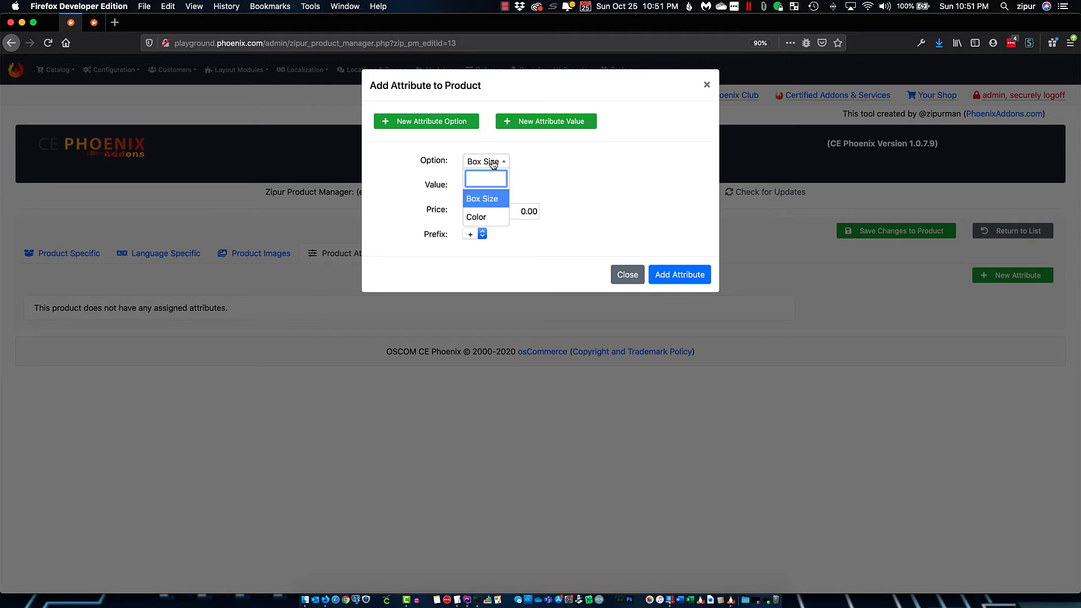
left_click(489, 198)
left_click(476, 188)
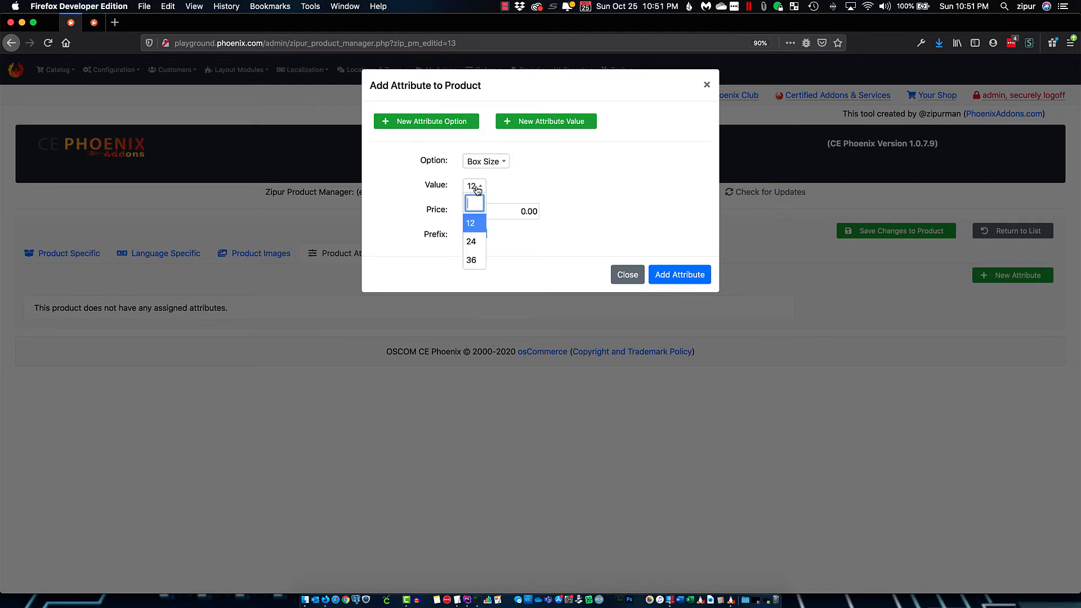
left_click(474, 241)
left_click(513, 209)
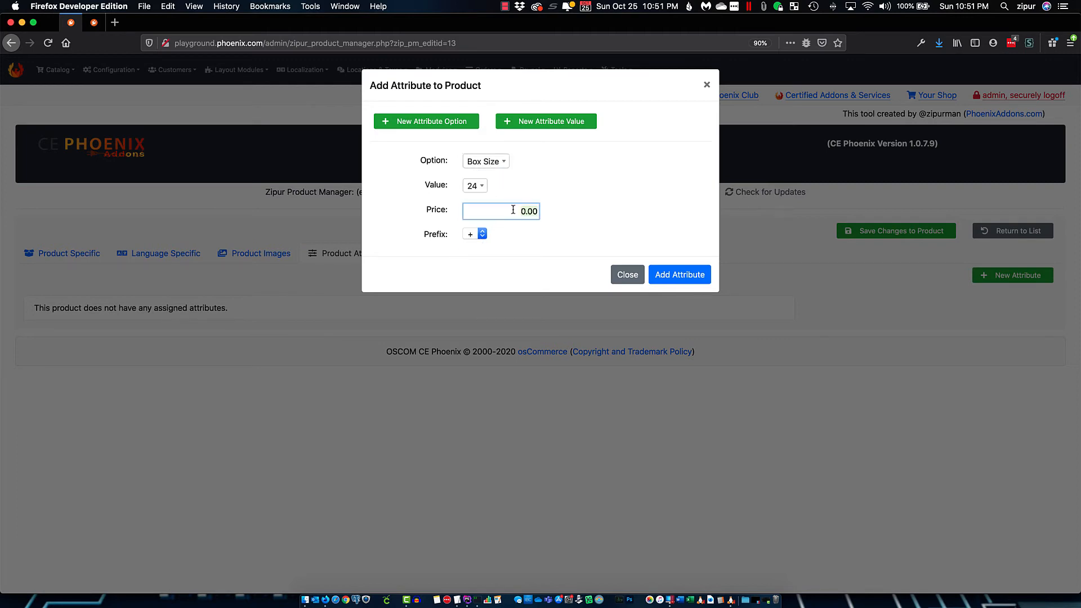
type("16")
left_click(679, 276)
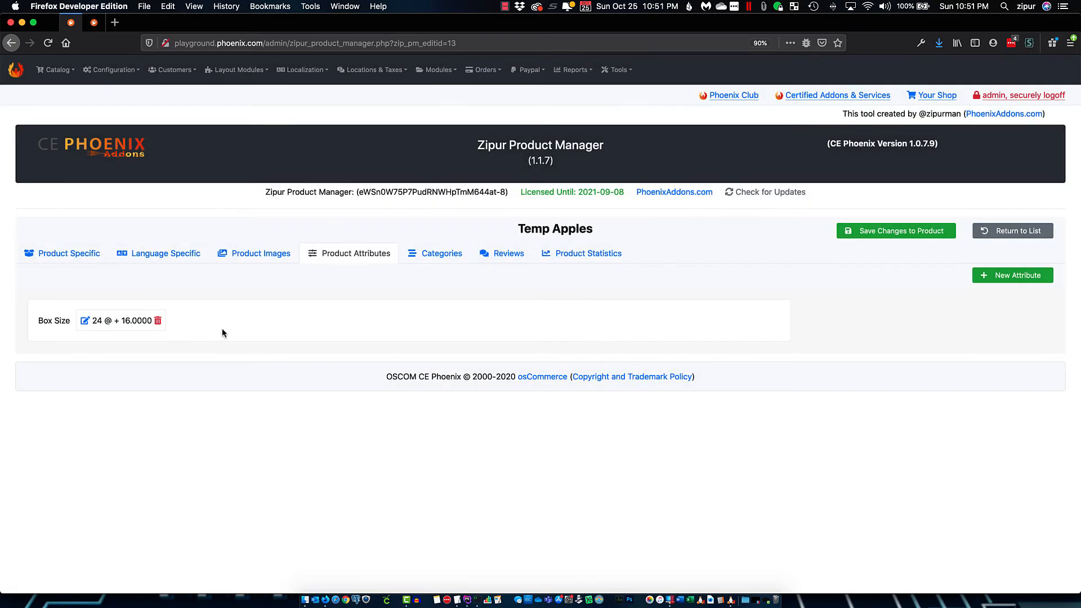
Set the price of the Box Size 24 attribute to 1.6 and save the change
left_click(86, 321)
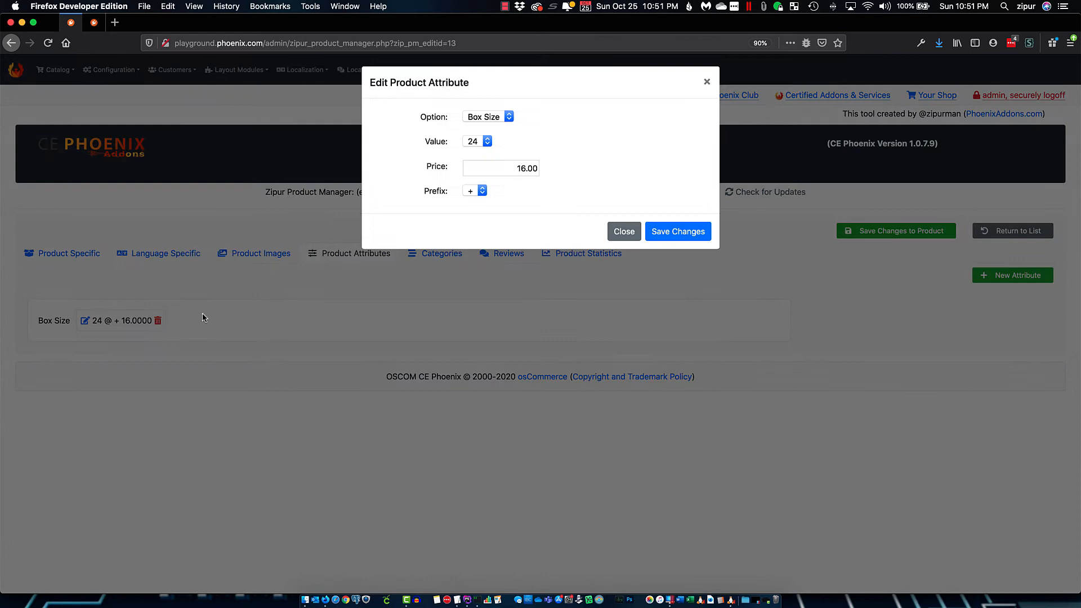
left_click(530, 172)
key("super+a")
type("1")
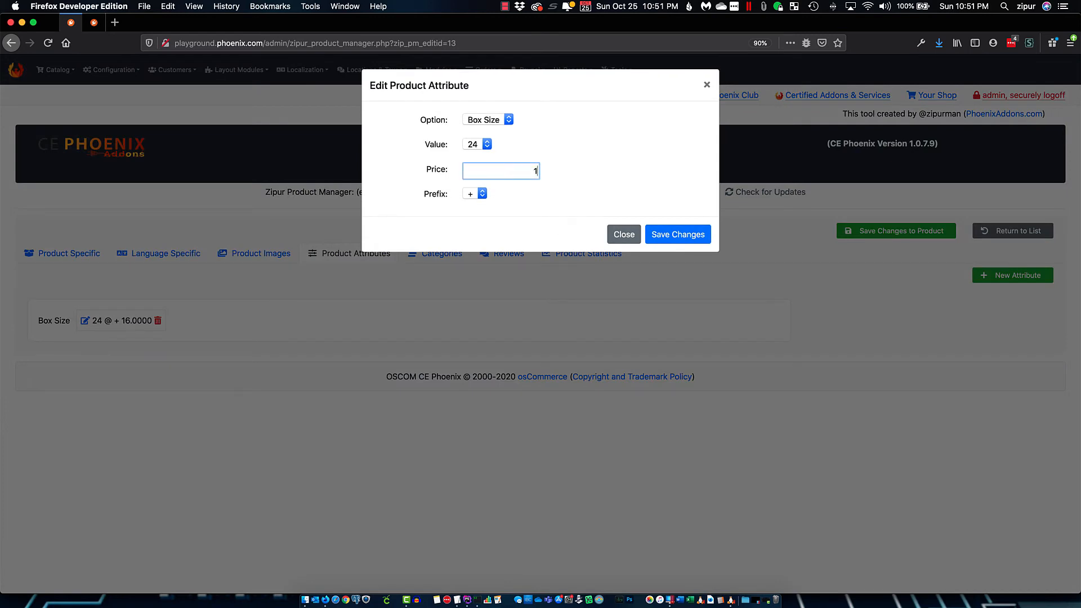
type(".6")
left_click(667, 235)
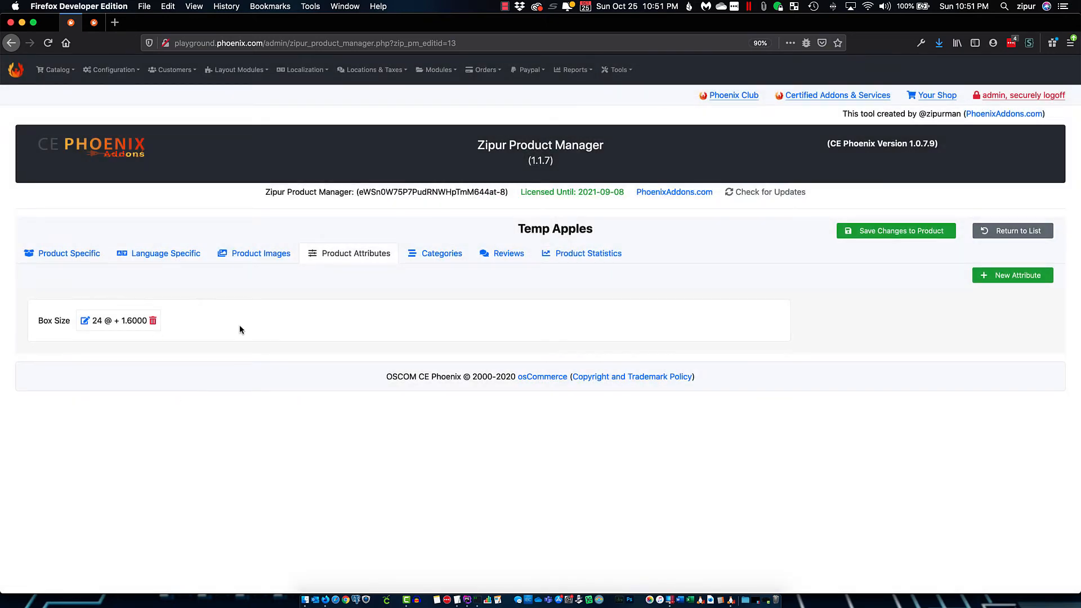
Open a new attribute for the product and check which values the Box Size option offers
left_click(997, 276)
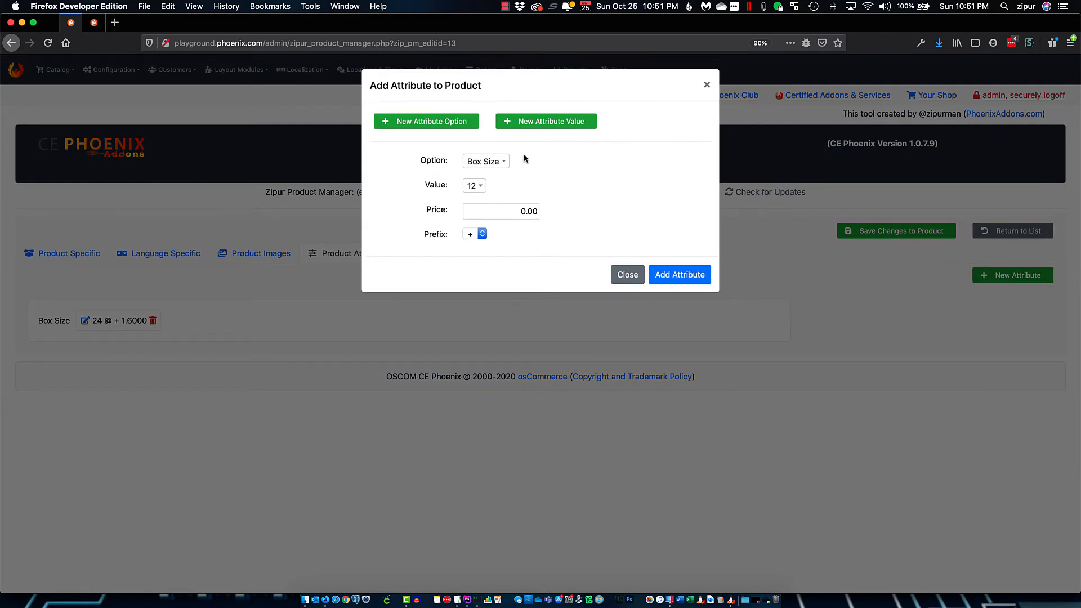
left_click(493, 163)
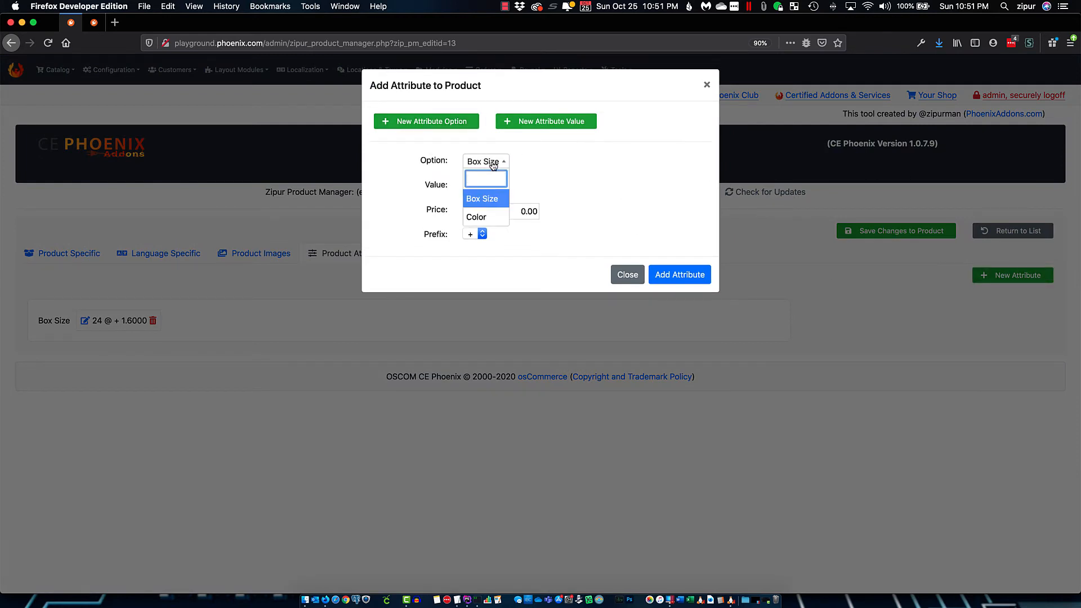
left_click(482, 198)
left_click(475, 186)
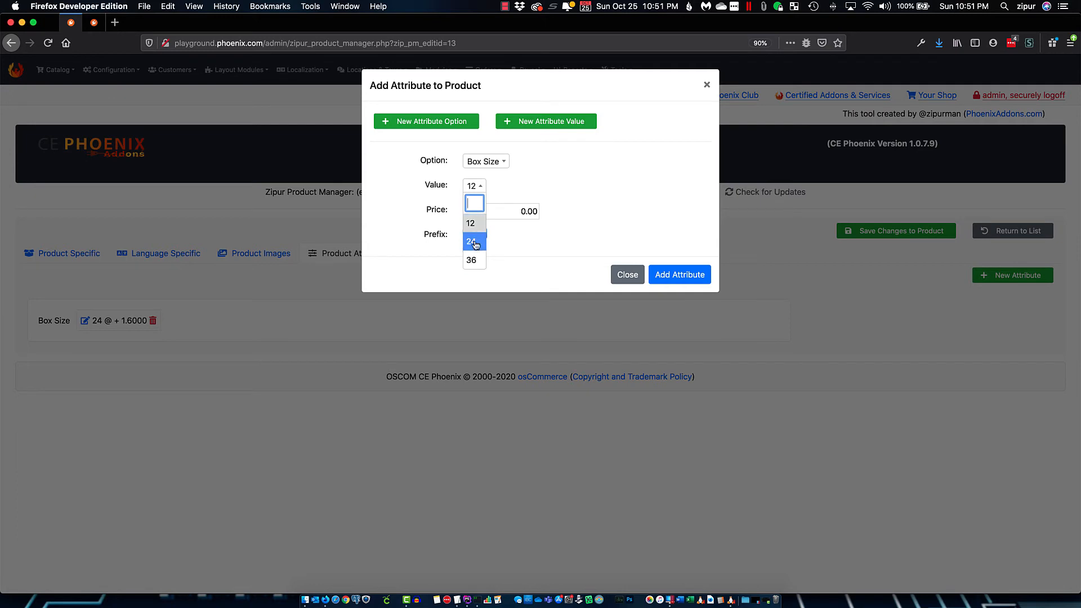
left_click(573, 165)
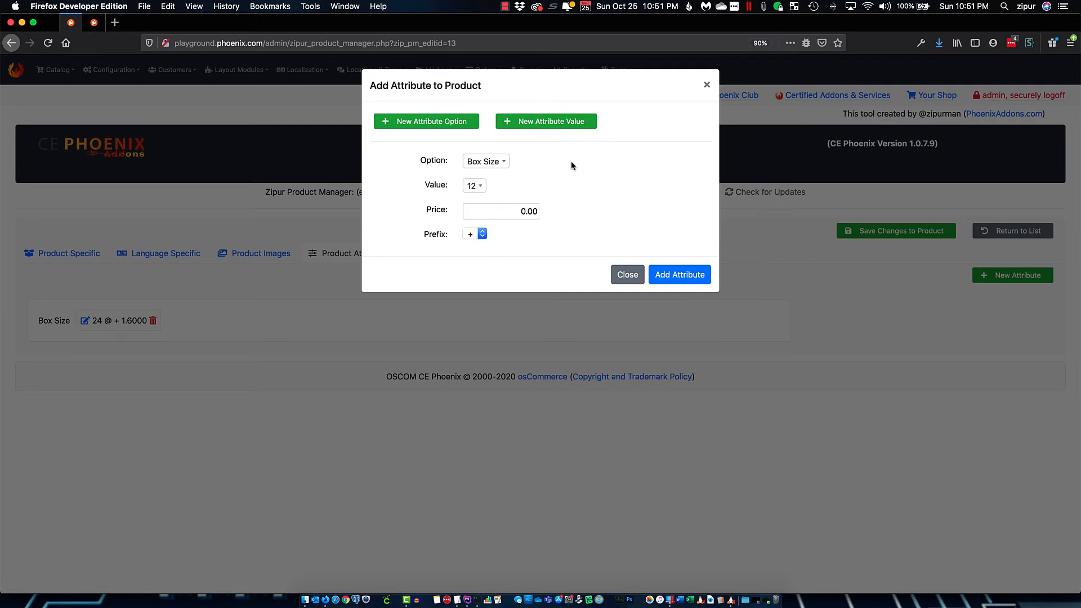
Define a new attribute option 6 with a new value 6, entering both in English and French
left_click(448, 126)
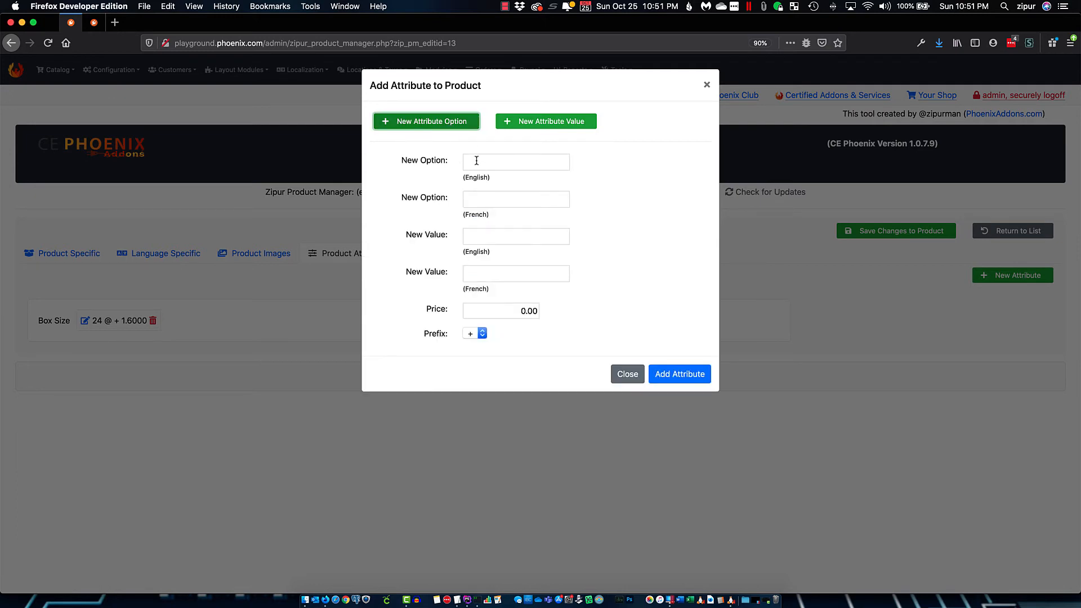
left_click(477, 161)
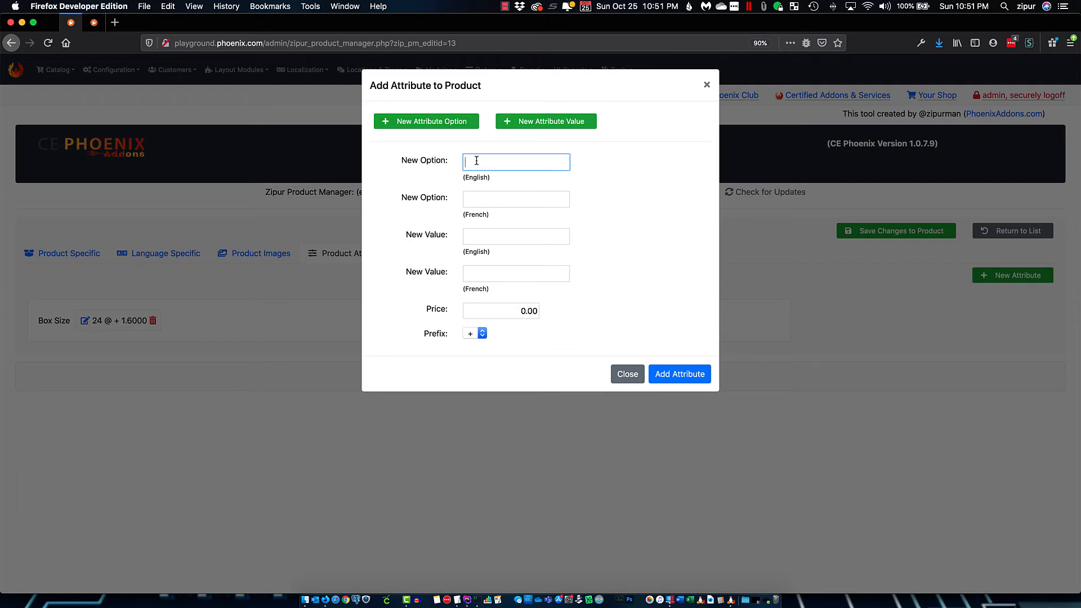
type("6")
left_click(479, 201)
type("6")
left_click(480, 237)
type("6")
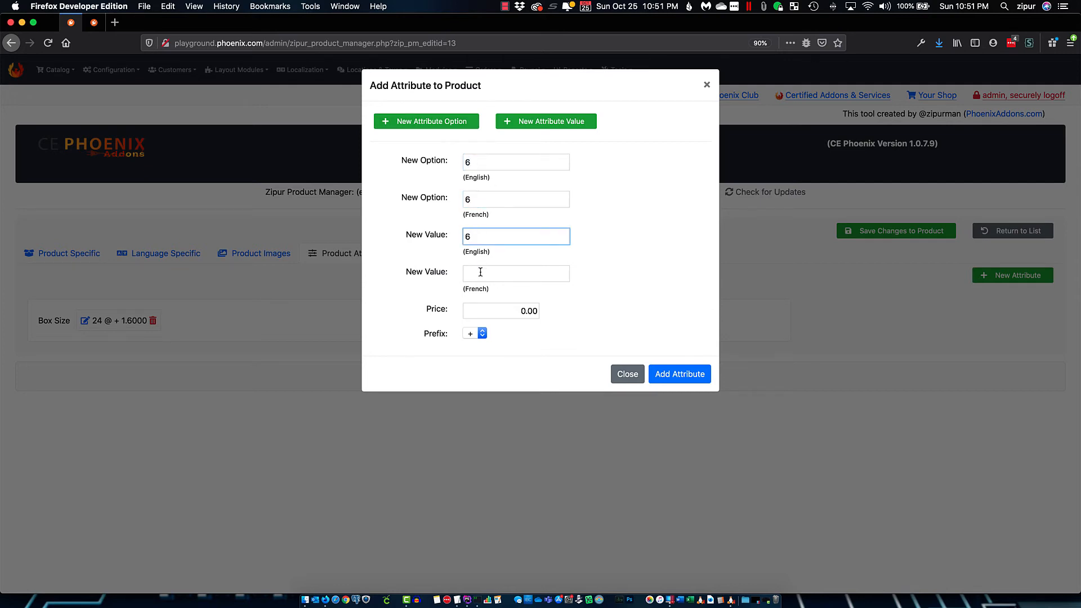
left_click(480, 272)
type("6")
left_click(610, 268)
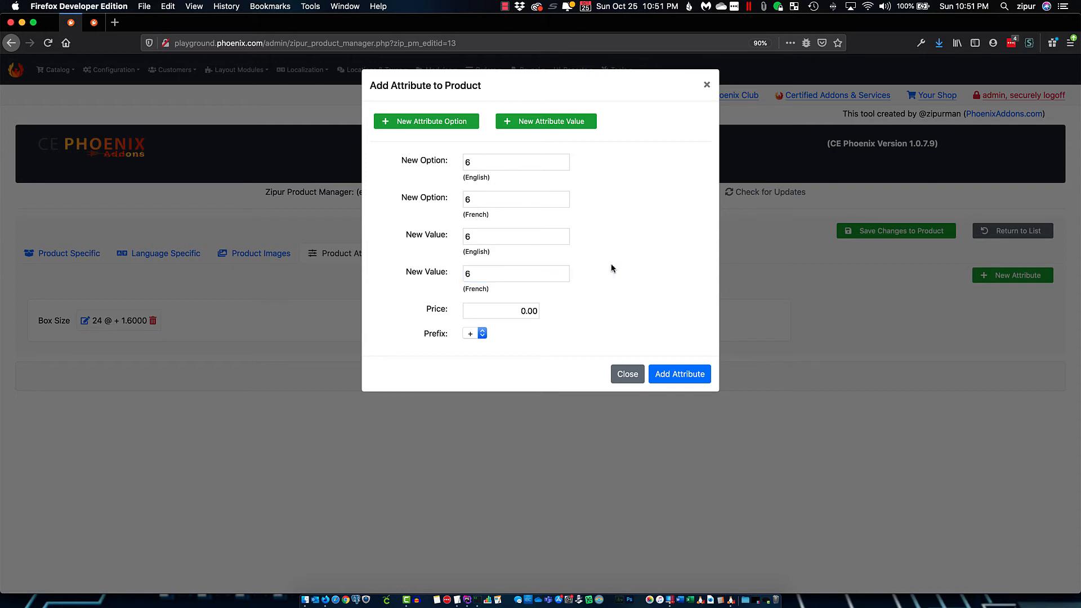
Set the price of the new option 6 attribute to 1 and add it to the product
left_click(519, 310)
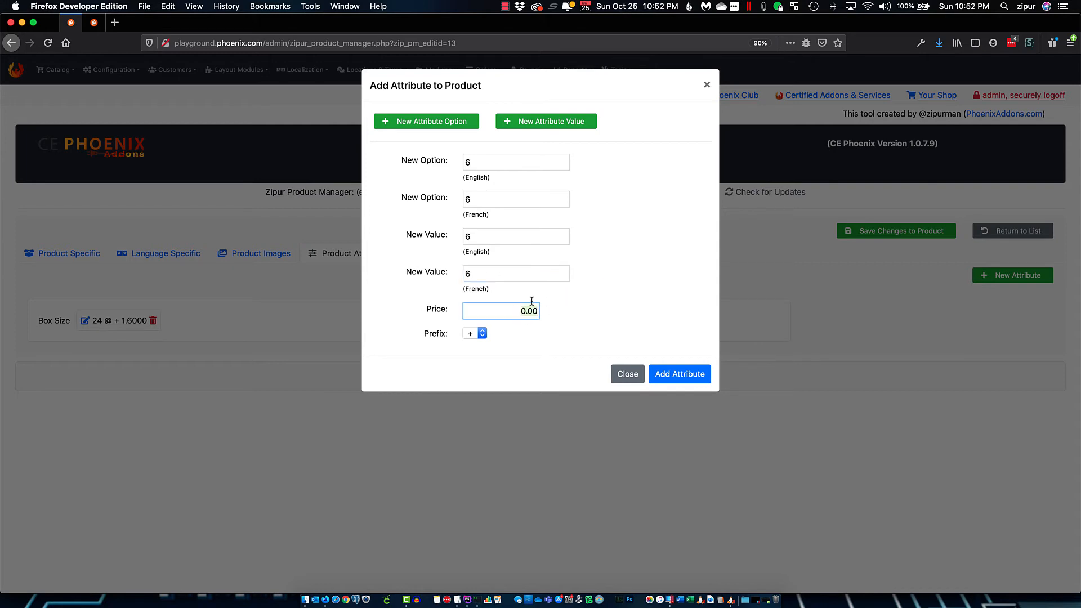
type("1")
left_click(616, 316)
left_click(693, 375)
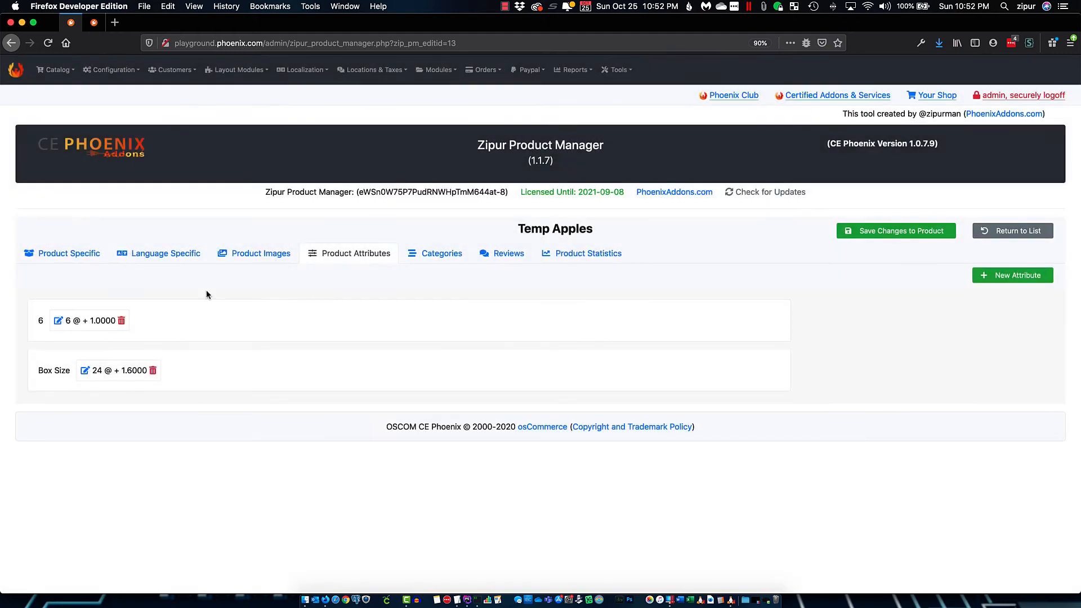
Check which options the attribute 6 can be switched to, and delete that attribute from the product
left_click(58, 322)
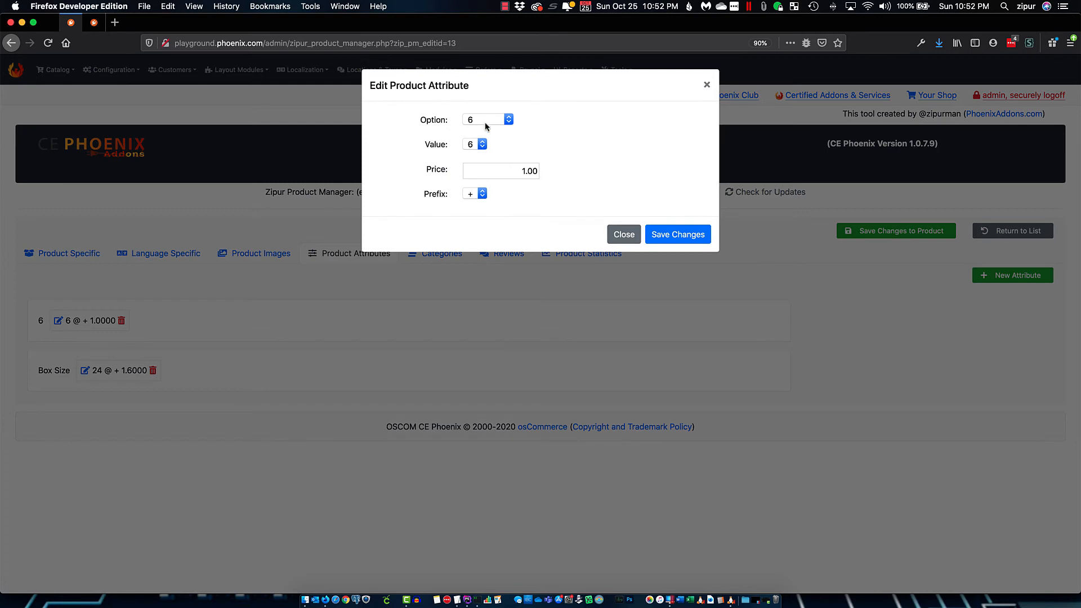
left_click(495, 119)
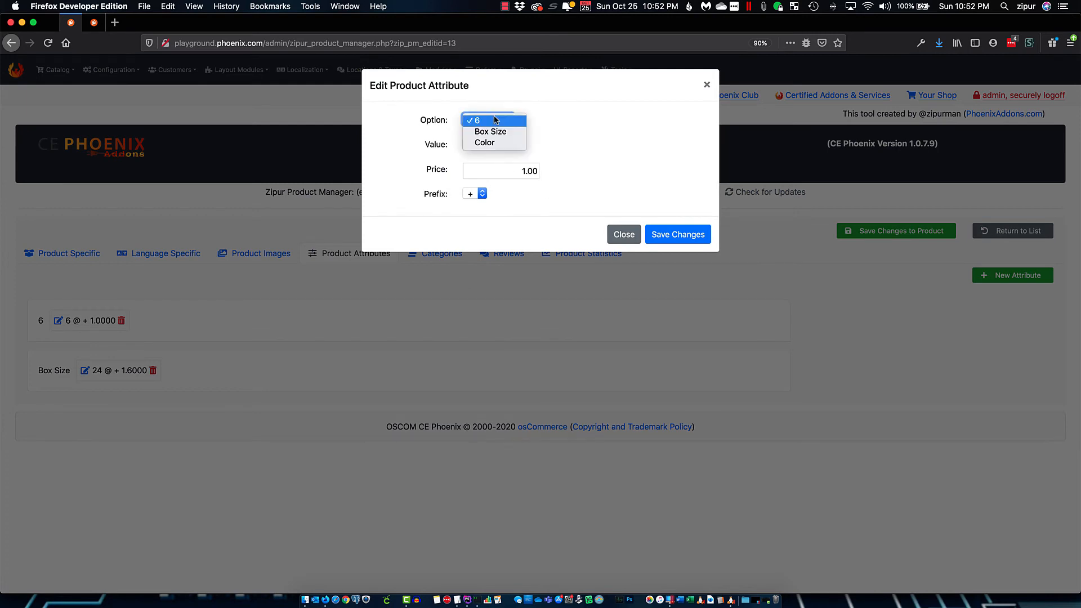
left_click(596, 95)
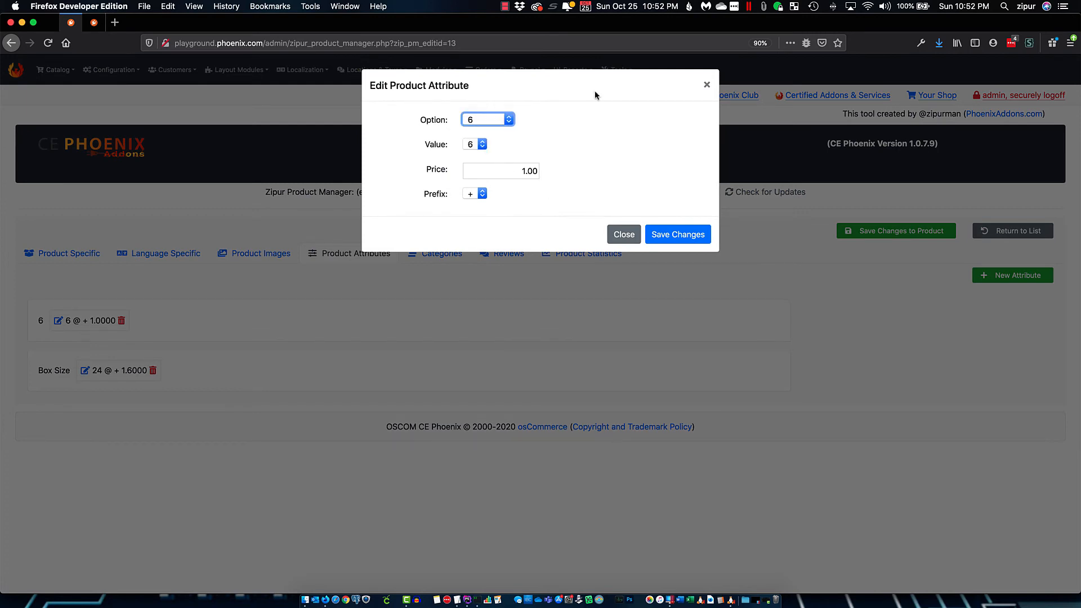
left_click(623, 233)
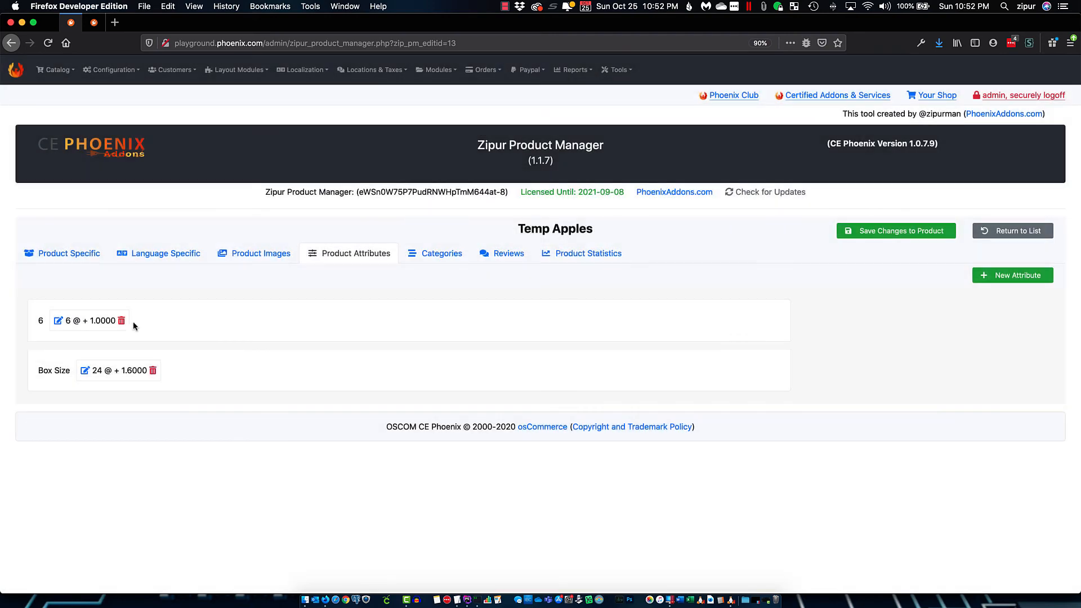
left_click(121, 320)
left_click(571, 272)
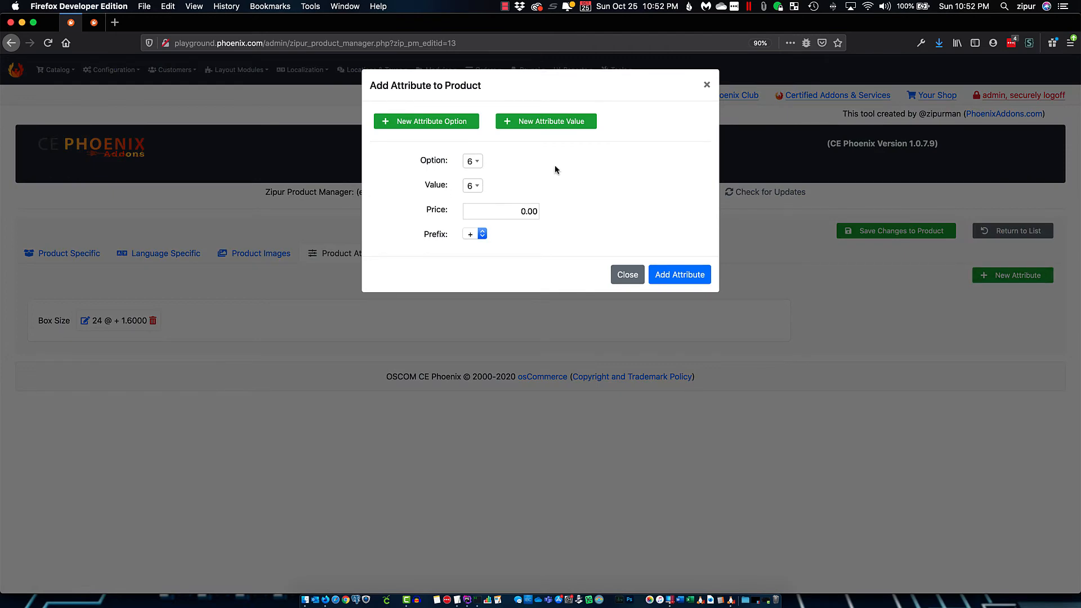
Start a new attribute under the Box Size option with a new value 6 in English and French
left_click(571, 127)
left_click(626, 323)
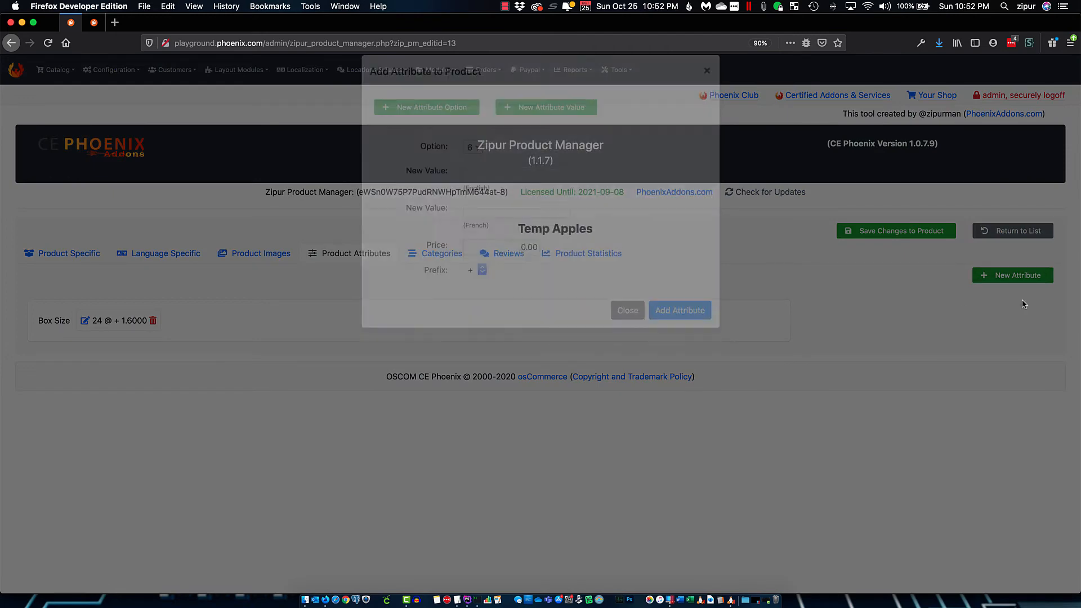
left_click(1023, 275)
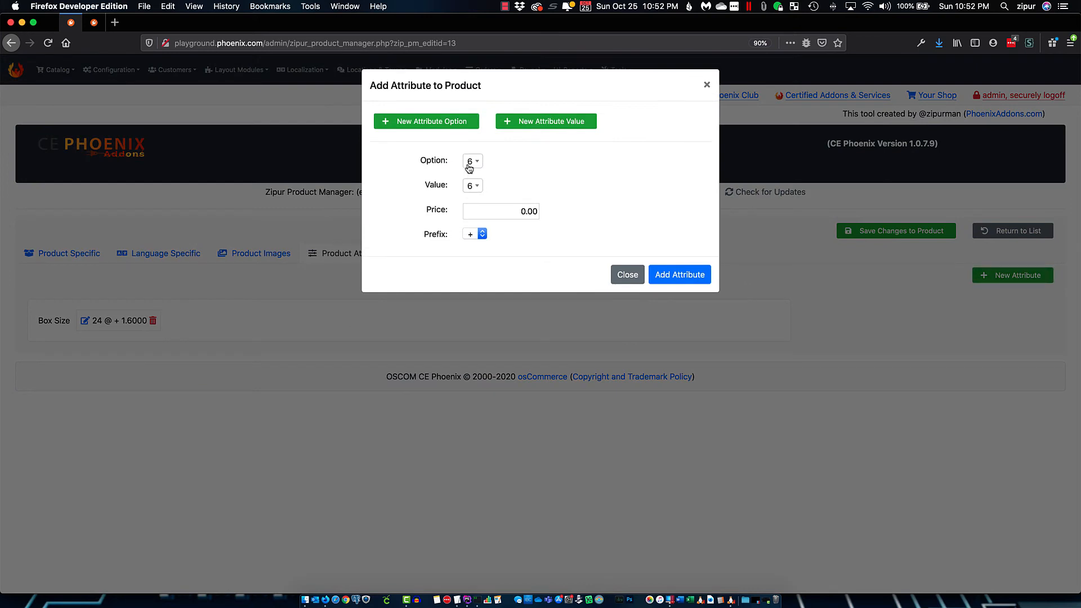
left_click(473, 162)
left_click(473, 223)
left_click(550, 121)
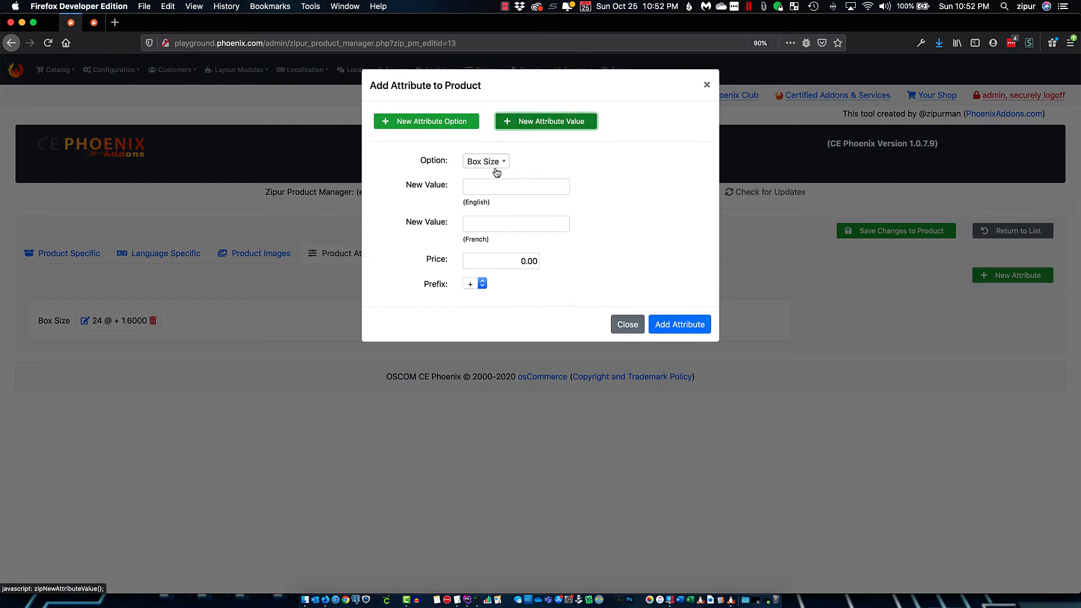
left_click(476, 187)
type("6")
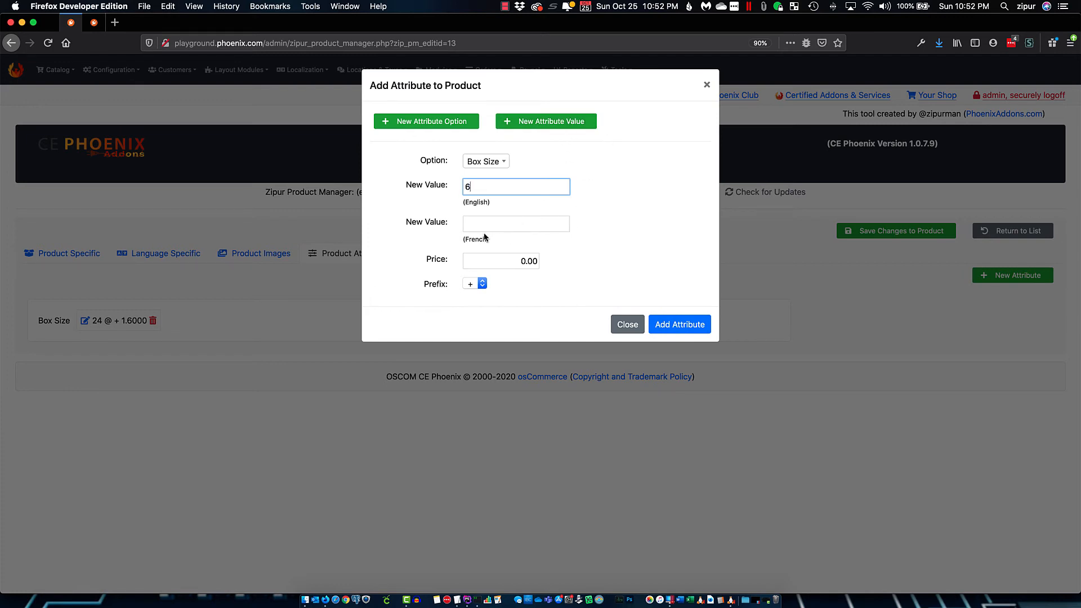
left_click(484, 225)
type("6")
Set the price of the new Box Size 6 attribute to 1 and add it to the product
left_click(496, 260)
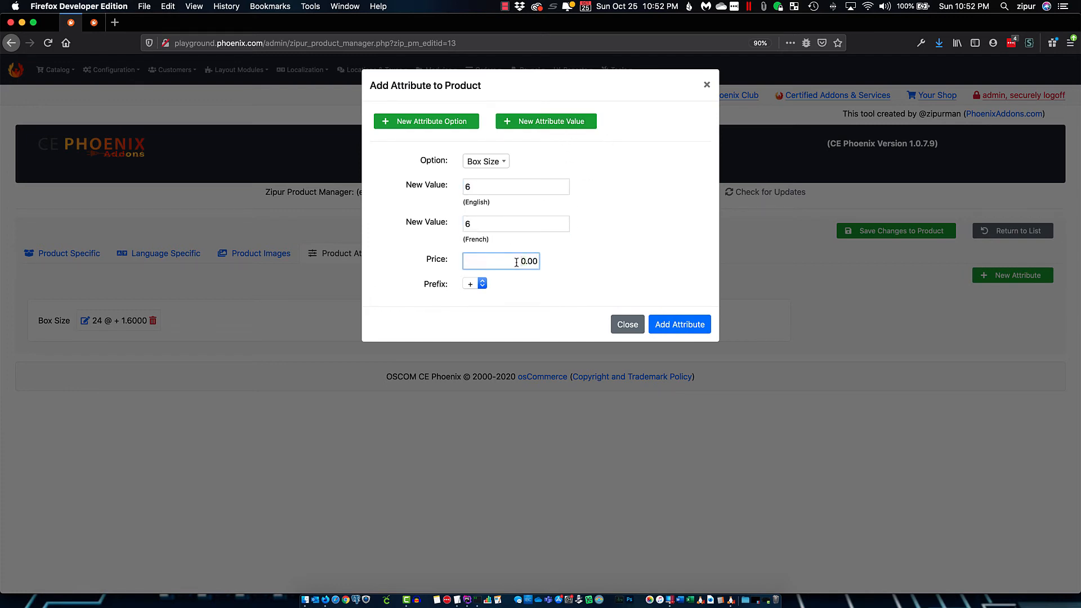
type("1")
left_click(664, 235)
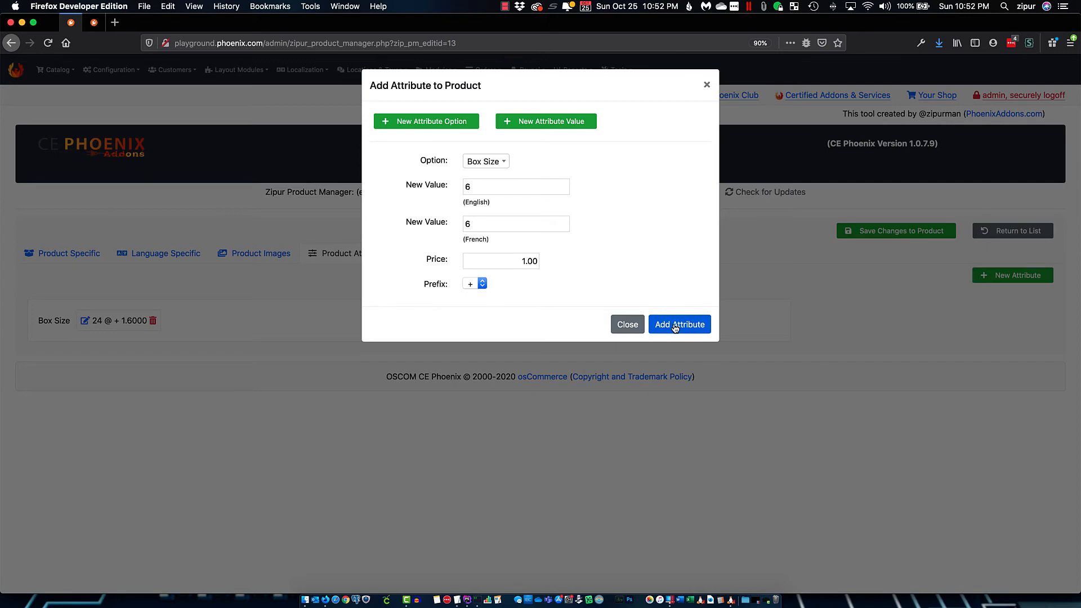
left_click(675, 327)
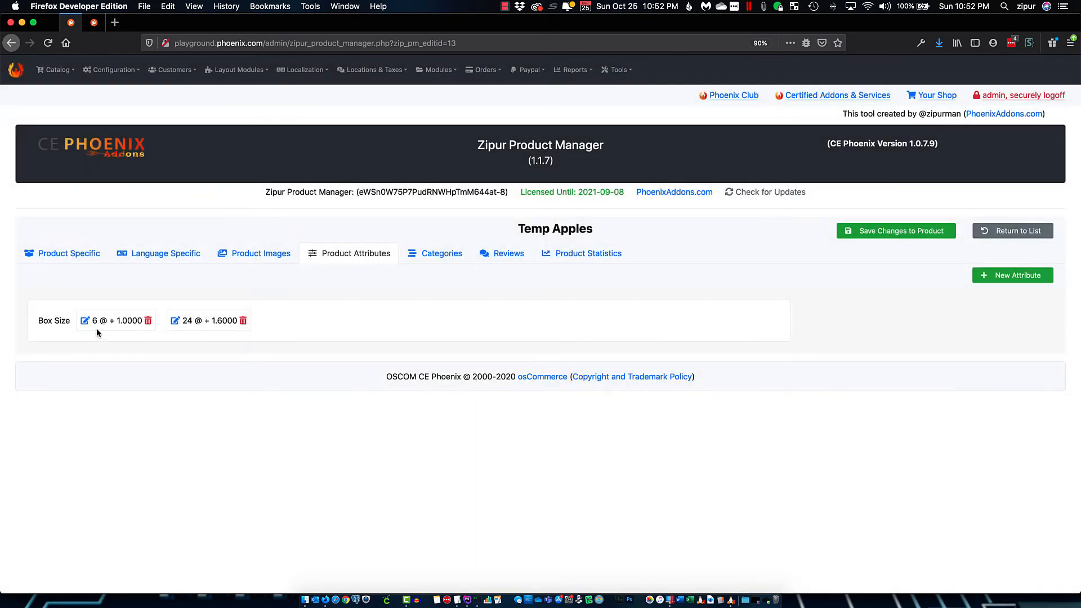
Check the list of values offered for the Box Size option, and close without adding an attribute
left_click(1013, 274)
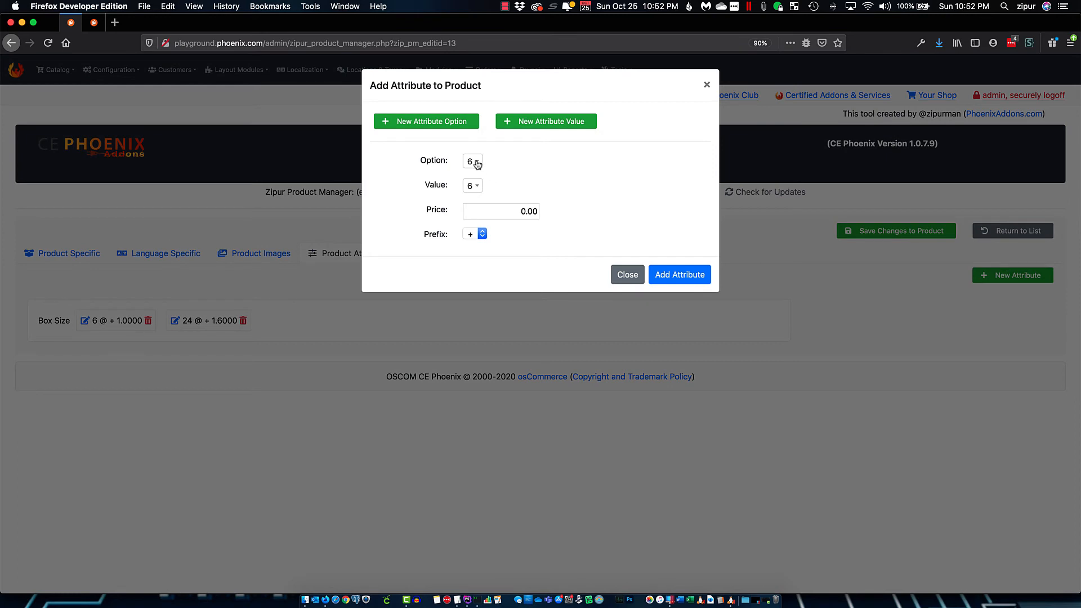
left_click(472, 186)
left_click(475, 194)
left_click(475, 194)
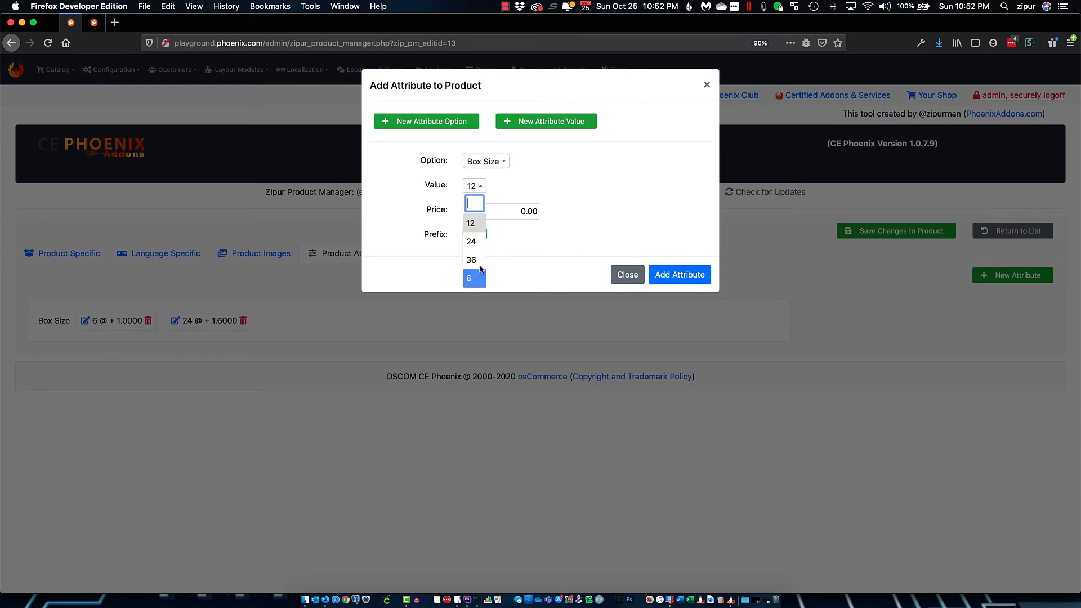
left_click(523, 246)
left_click(627, 275)
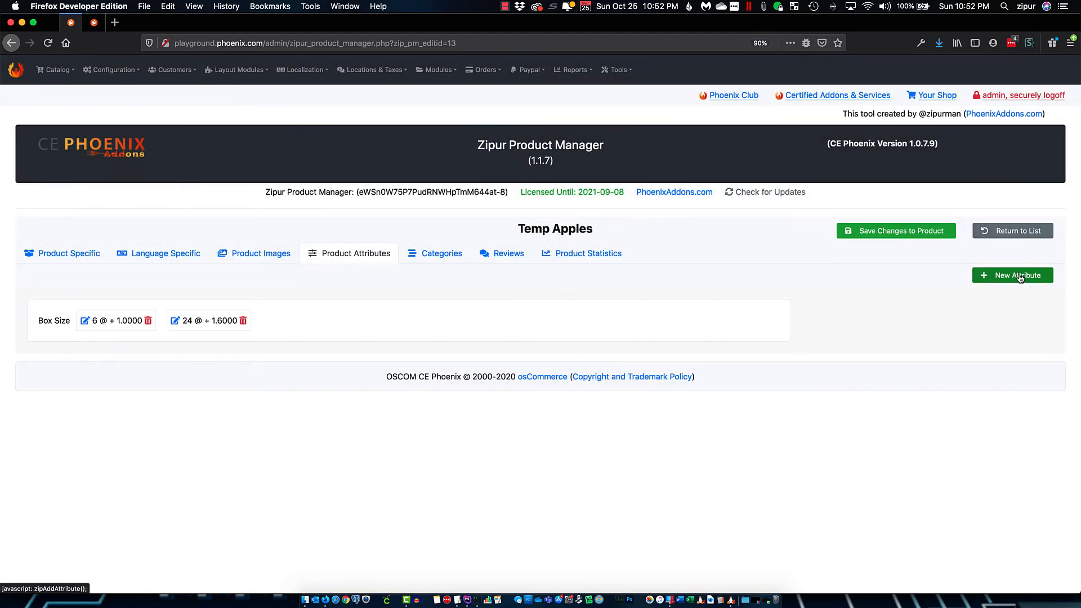
Start an attribute with a new option named Fresh in both English and French
left_click(1021, 277)
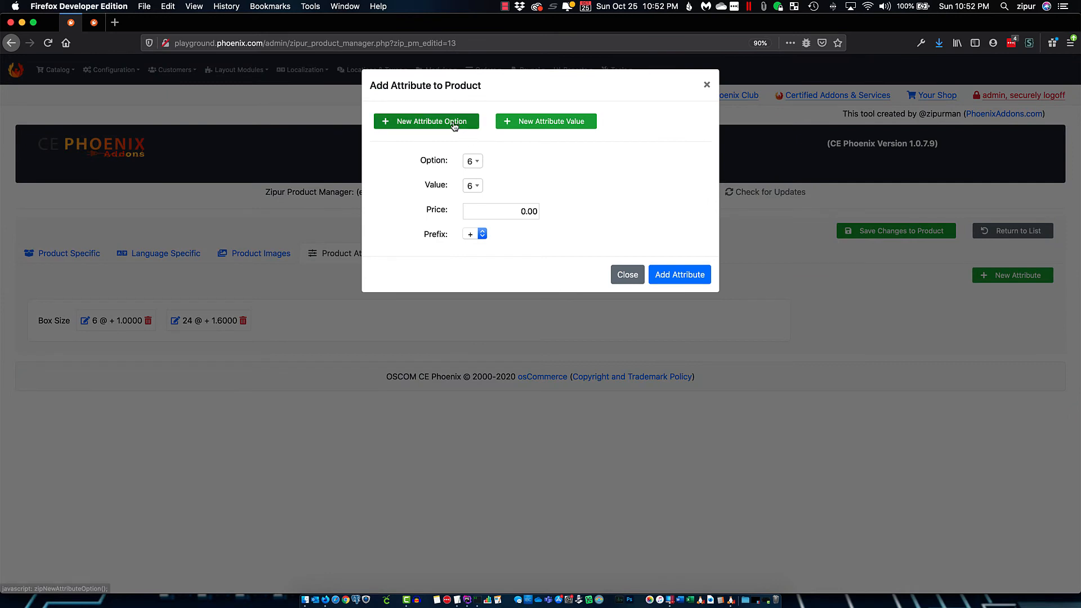
left_click(474, 162)
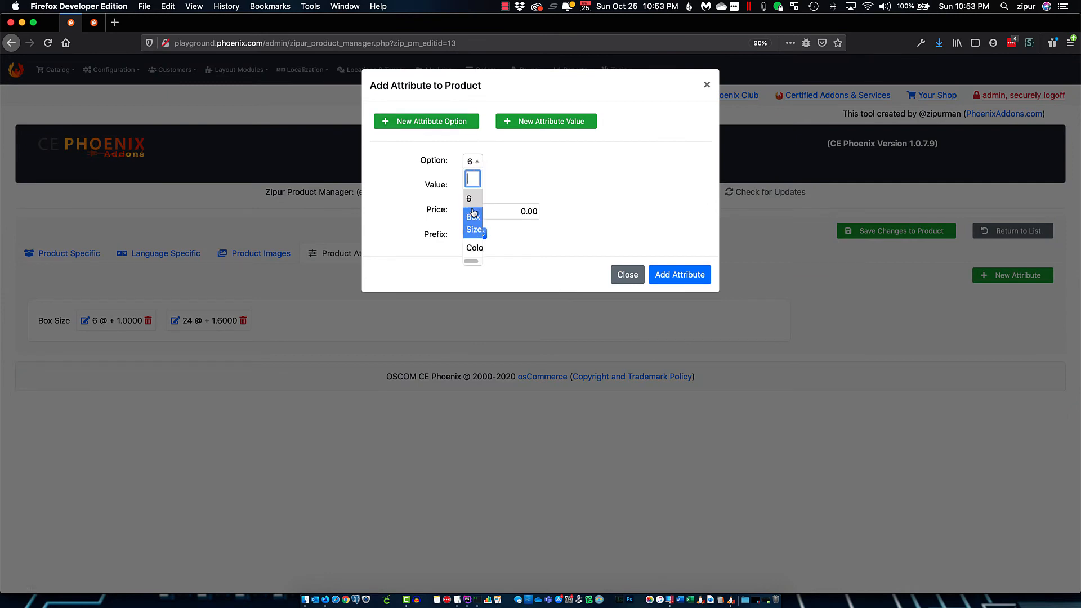
left_click(567, 160)
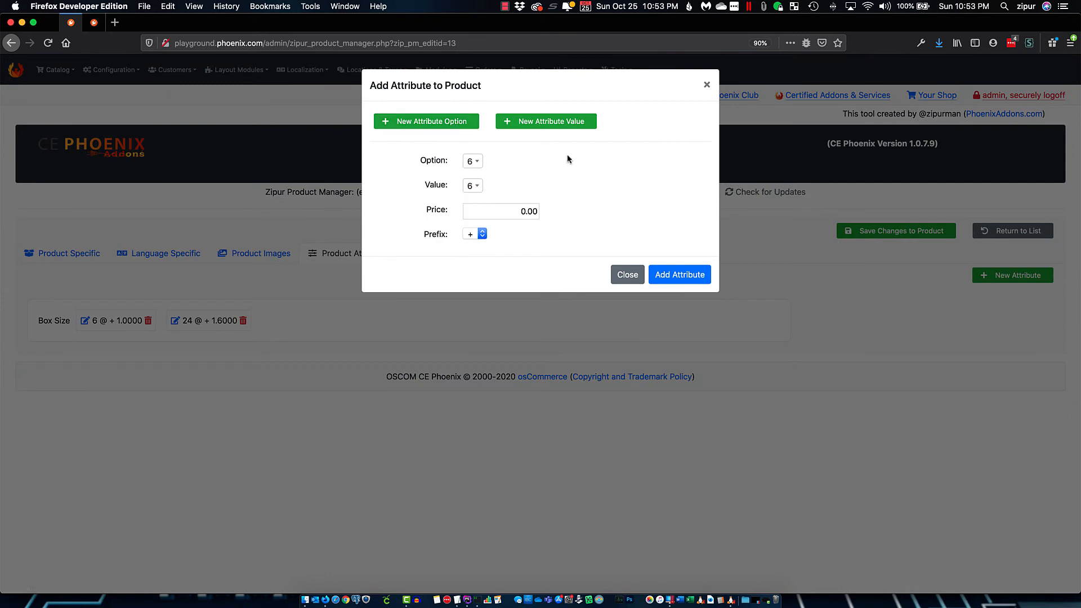
left_click(441, 128)
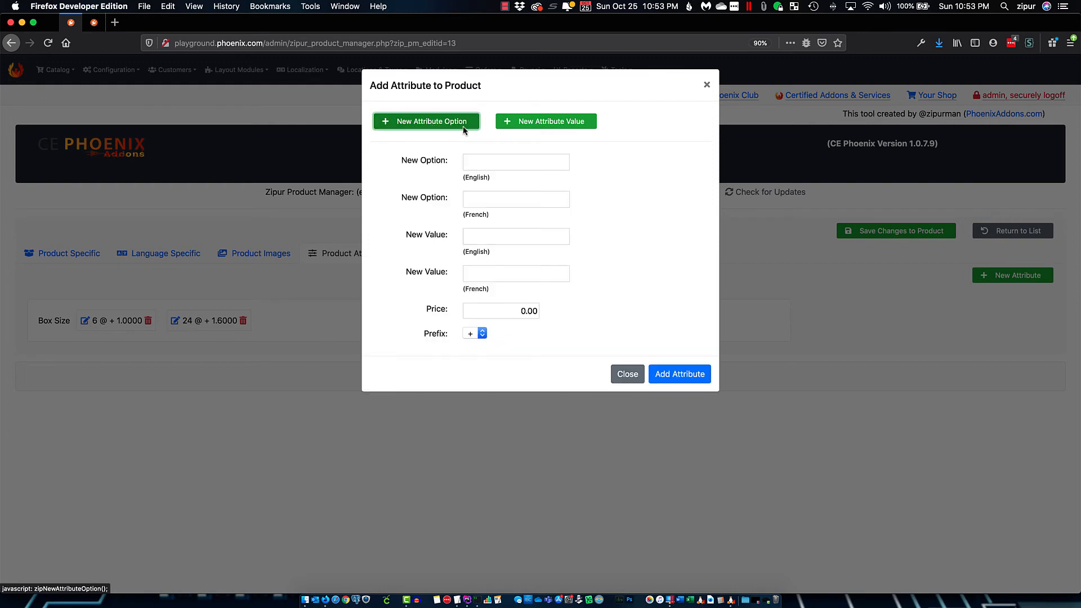
left_click(491, 161)
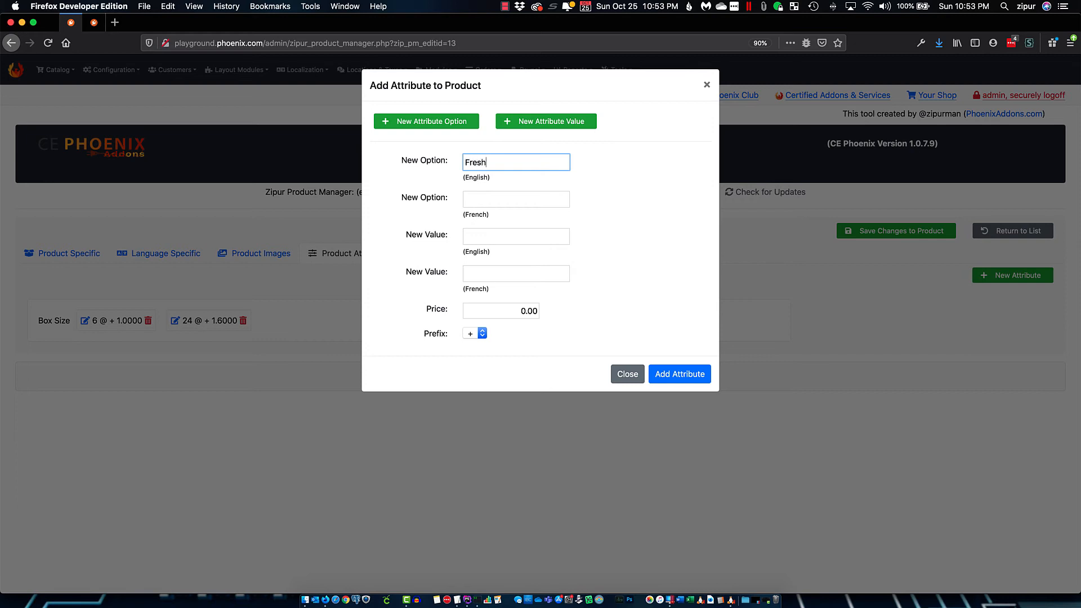
double_click(492, 163)
key("super+c")
left_click(481, 200)
key("super+v")
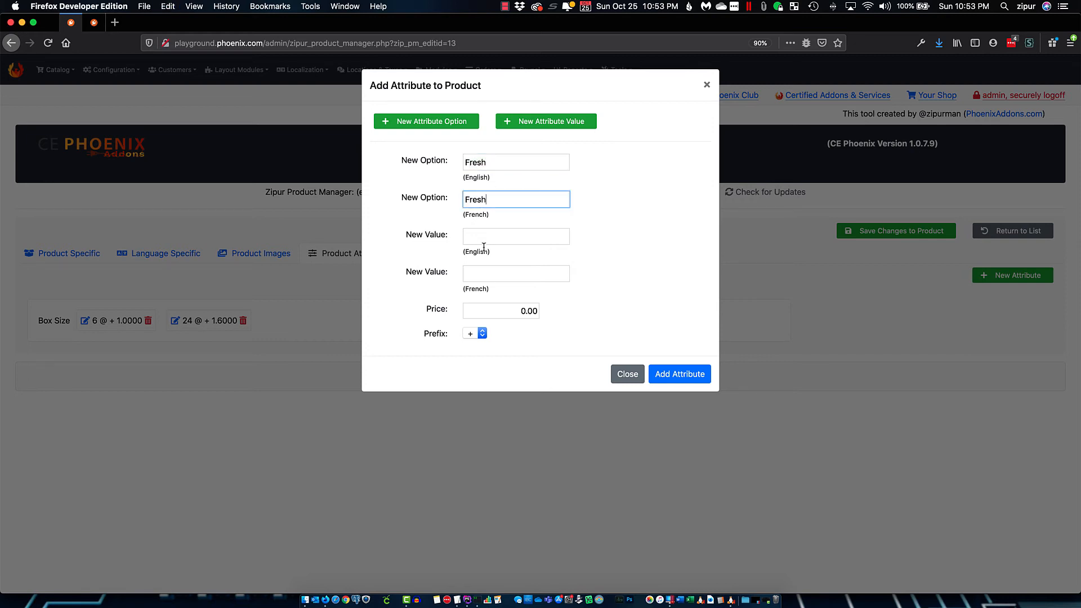
Give the Fresh option the new value Yes in English and French, price it at 1 and add the attribute
left_click(484, 235)
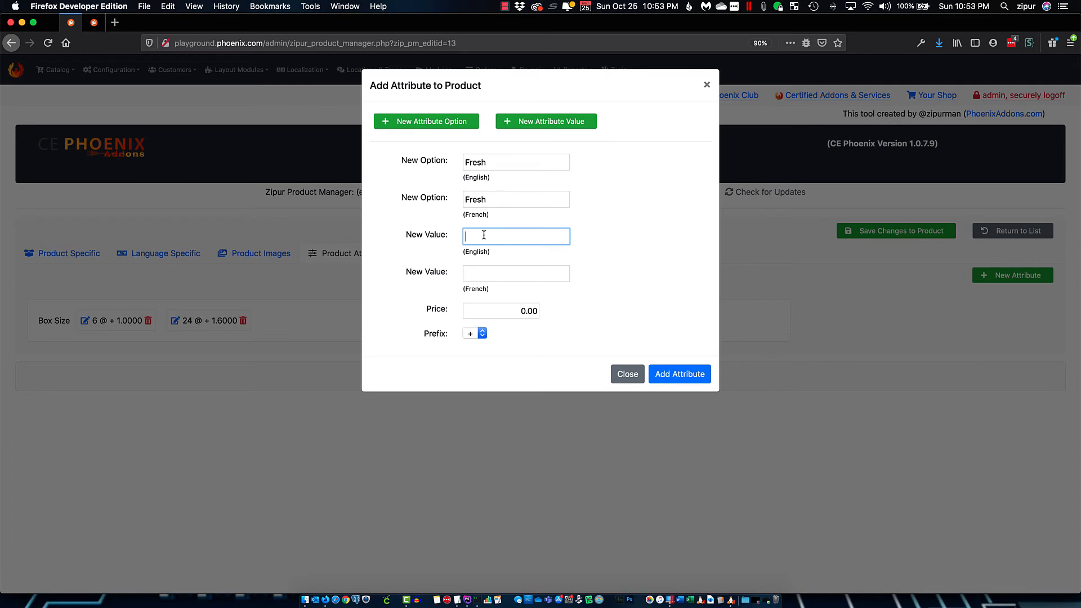
left_click(485, 272)
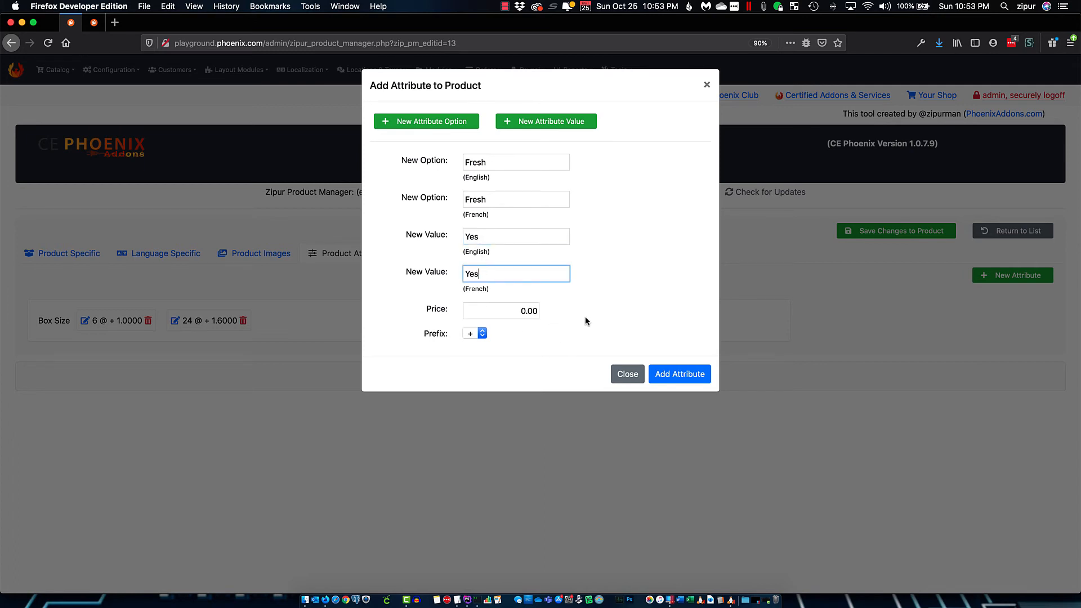
left_click(506, 311)
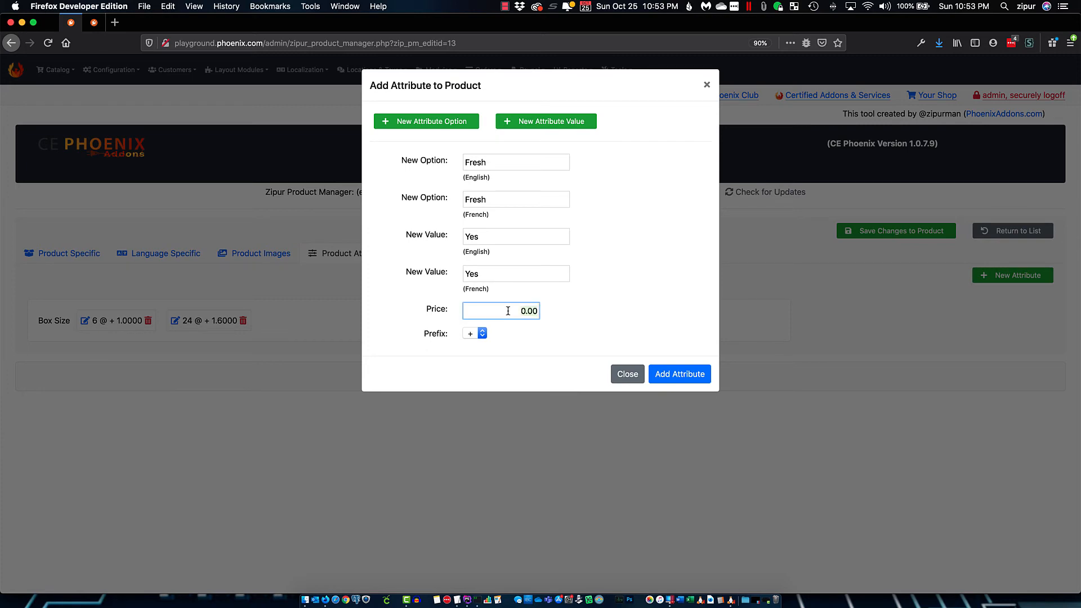
type("1")
left_click(681, 375)
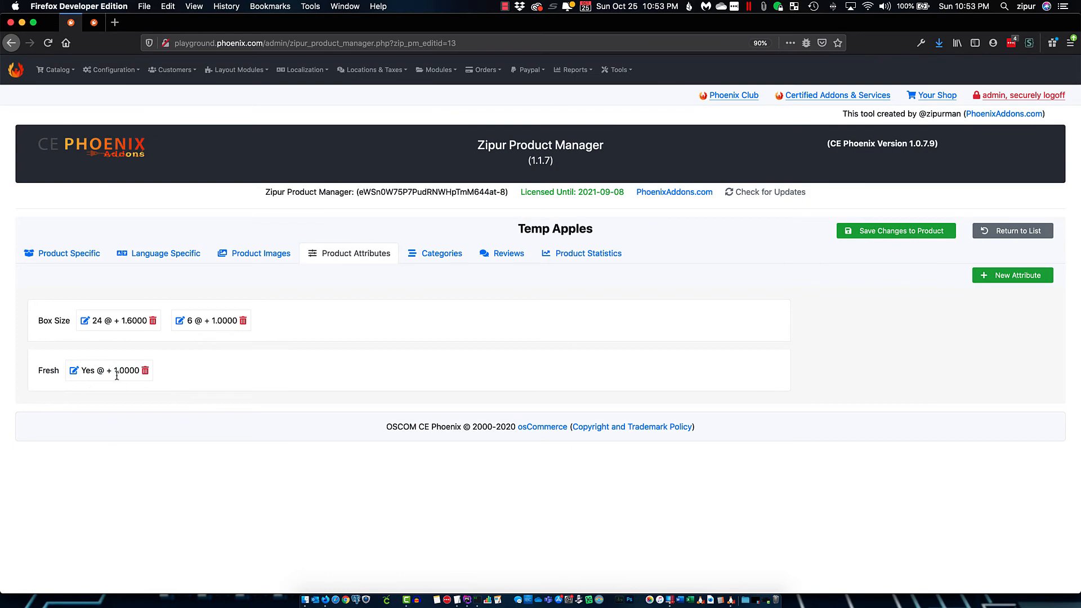
Start another attribute for the Fresh option with the new value No in English and French
left_click(1013, 280)
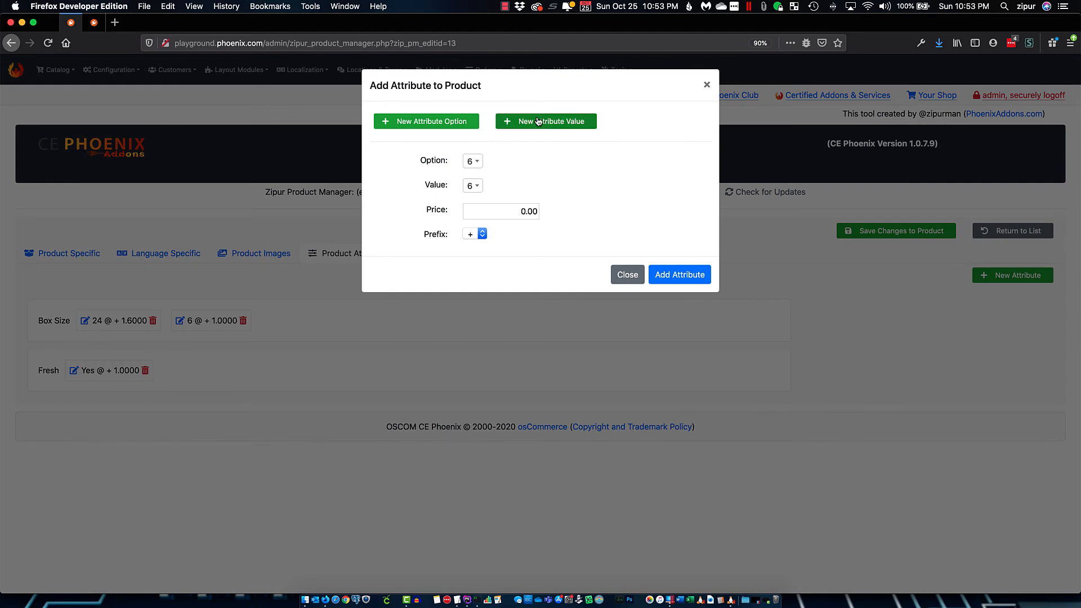
left_click(472, 161)
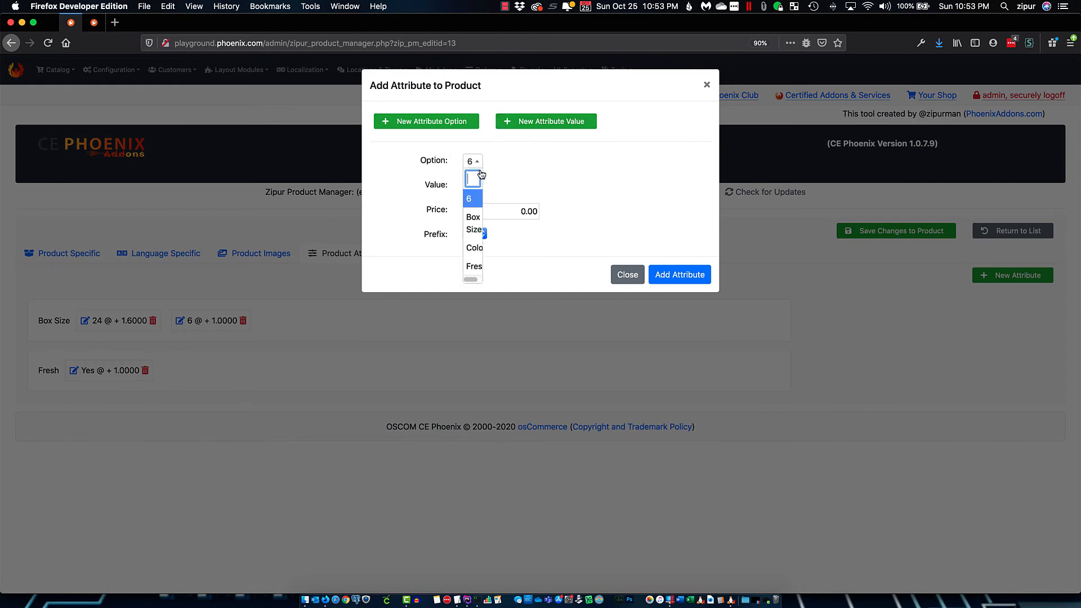
left_click(473, 268)
left_click(563, 121)
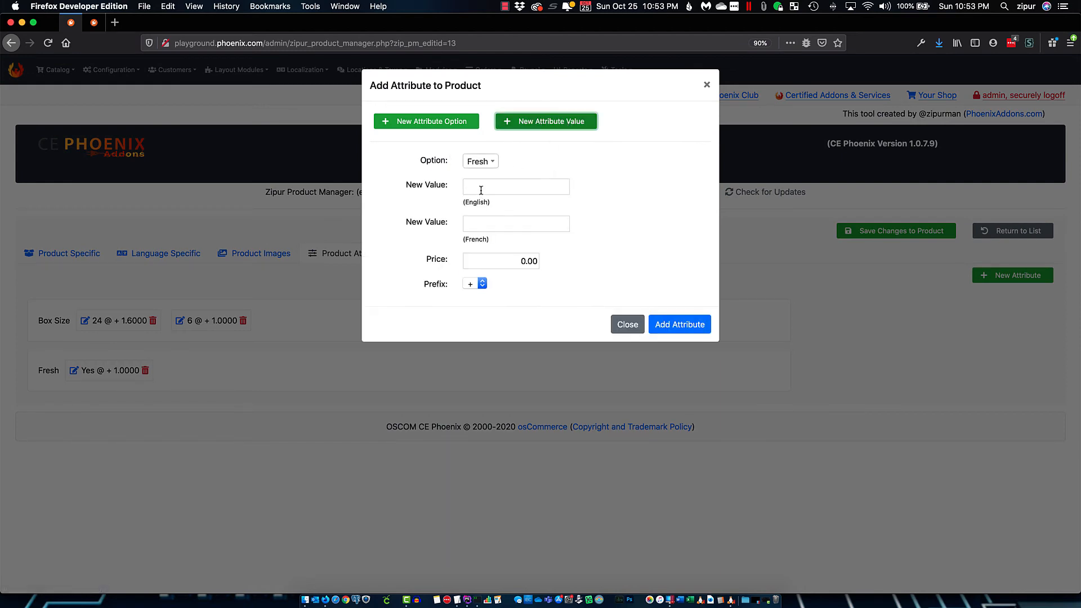
left_click(481, 191)
key("Tab")
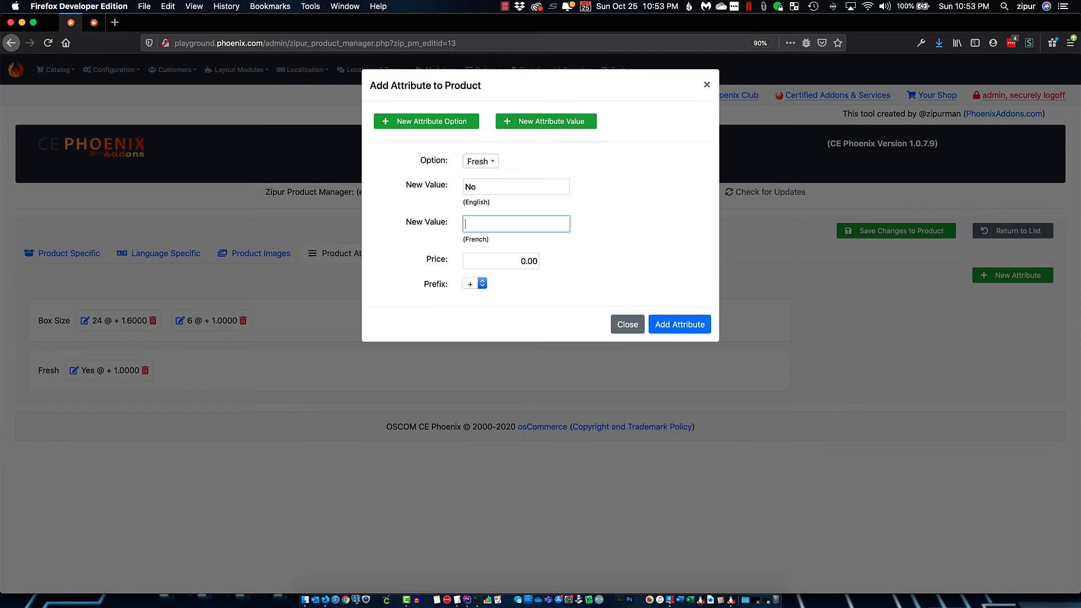
Price the Fresh value No at 1.00 with a minus prefix and add the attribute to the product
left_click(518, 263)
type("0")
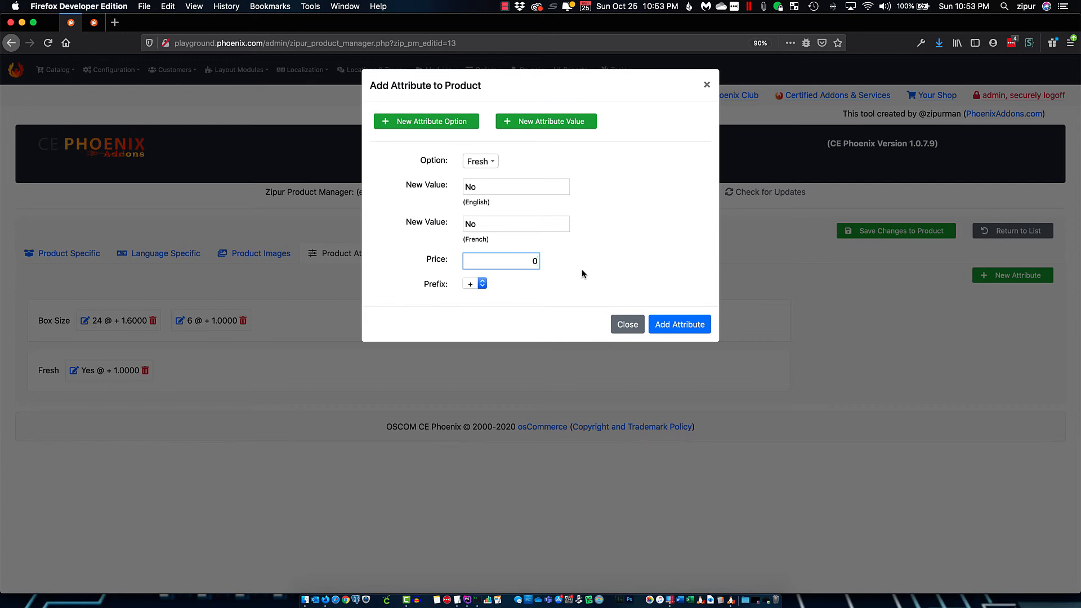
key("Tab")
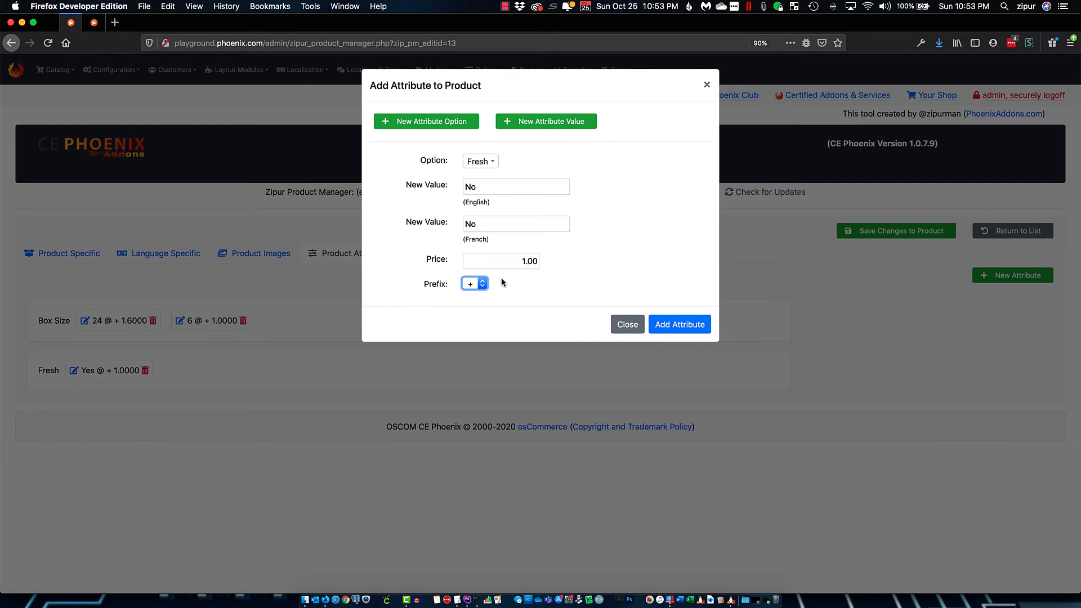
left_click(483, 285)
left_click(478, 274)
left_click(680, 326)
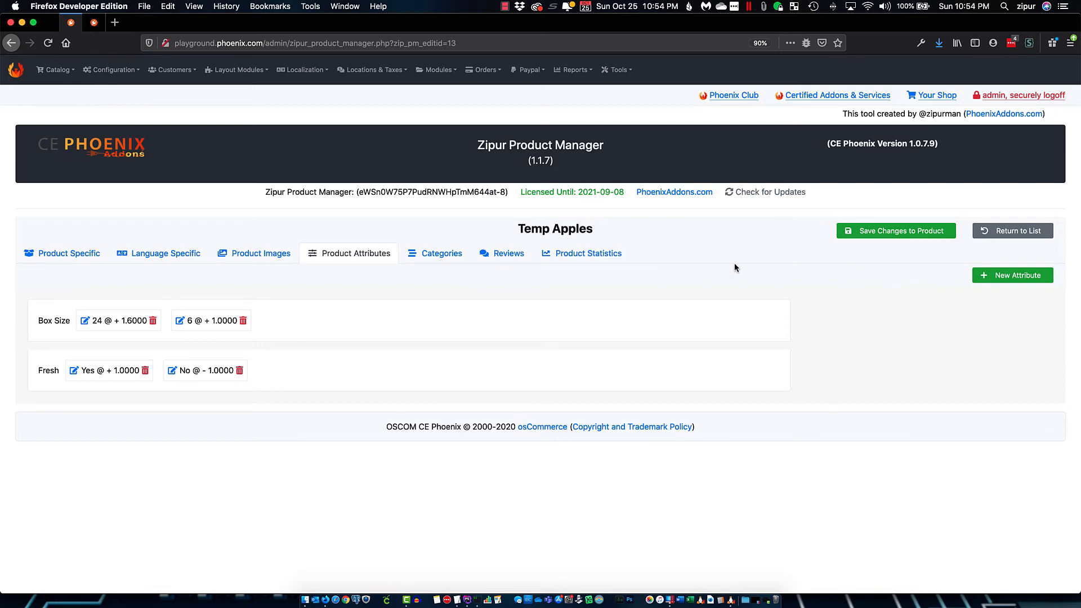
Link the Temp Apples product to the Apples & Pears category
left_click(41, 79)
left_click(442, 254)
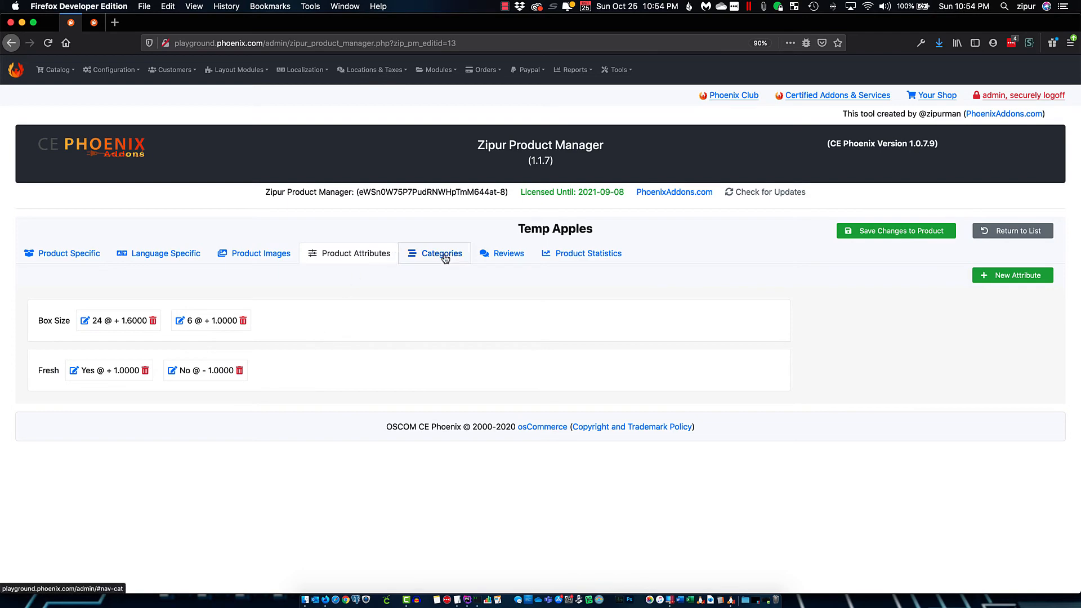
left_click(986, 276)
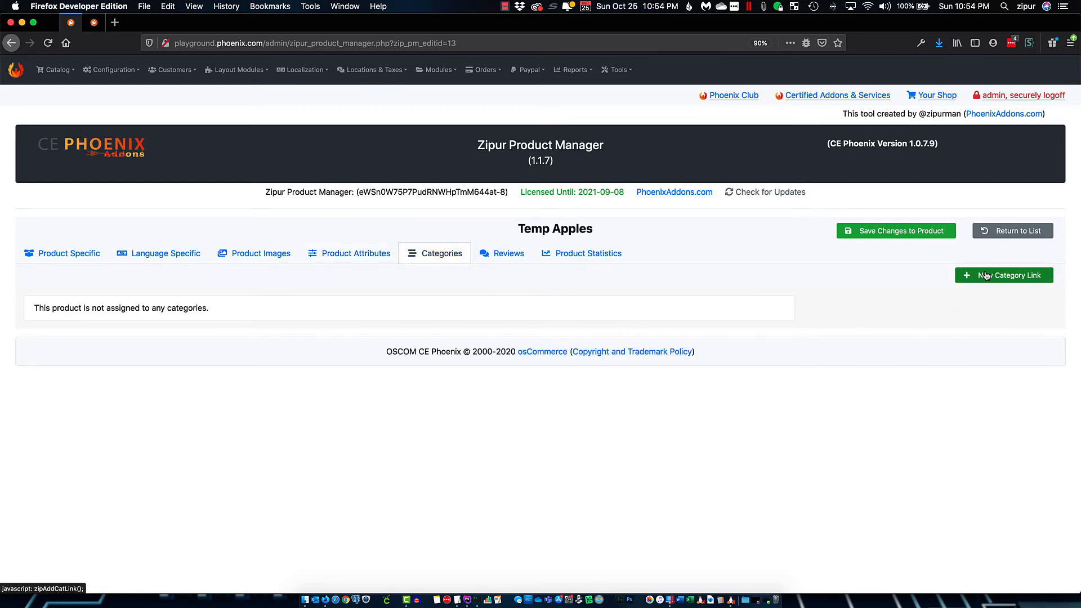
left_click(463, 122)
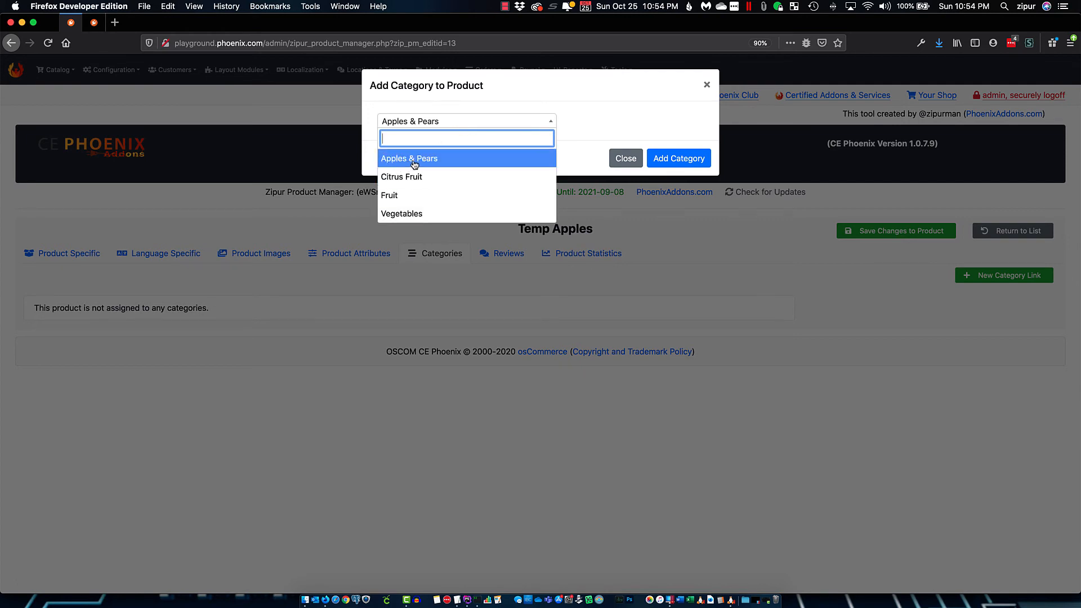
left_click(437, 162)
left_click(665, 160)
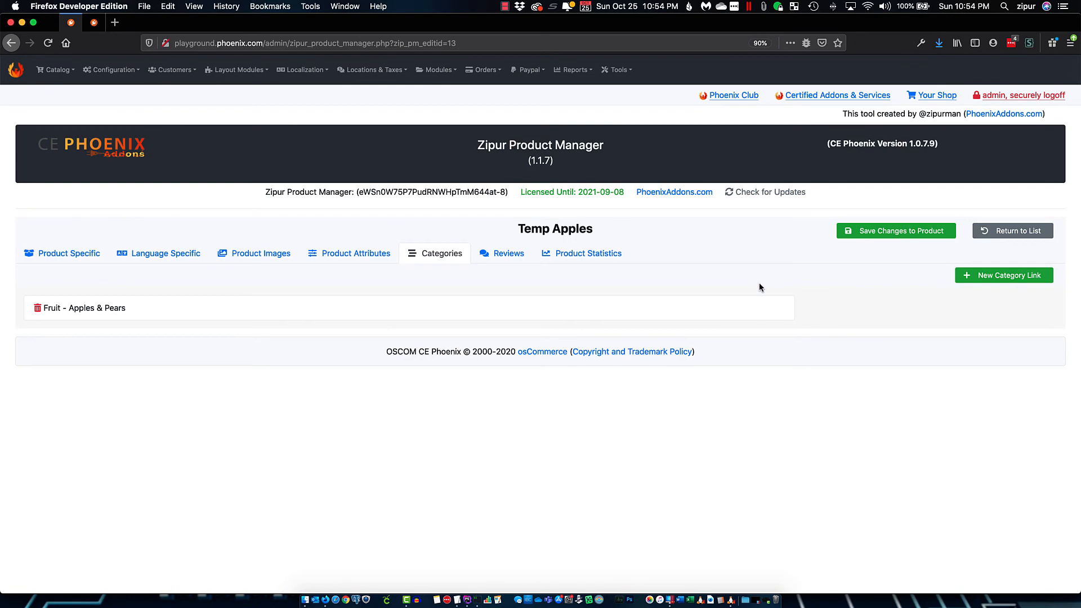
Link the product to the Citrus Fruit category as well, and remove that category link again
left_click(1003, 275)
left_click(421, 120)
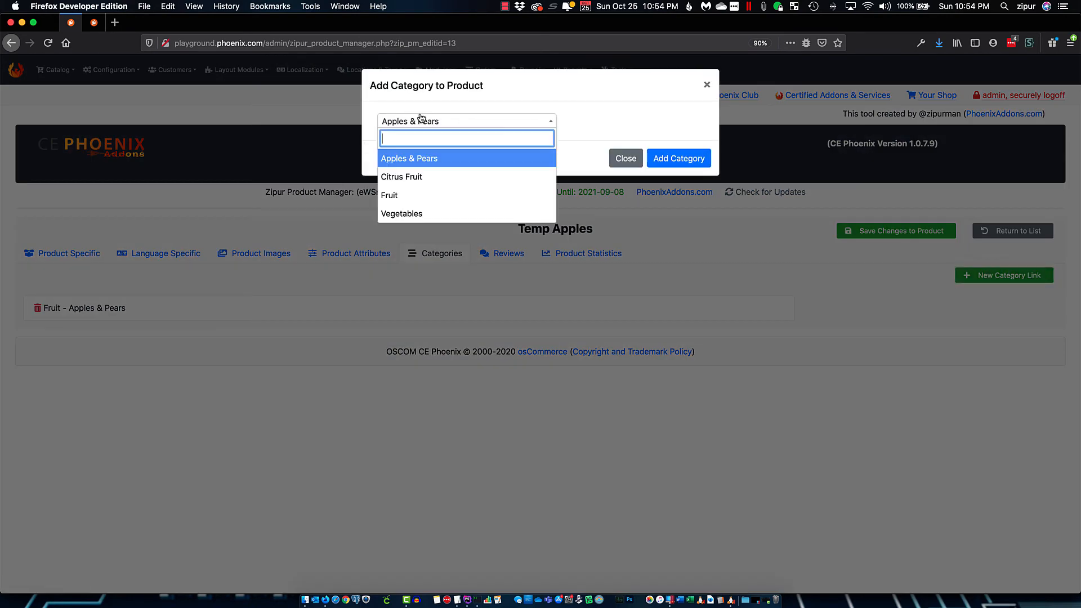
left_click(405, 177)
left_click(679, 158)
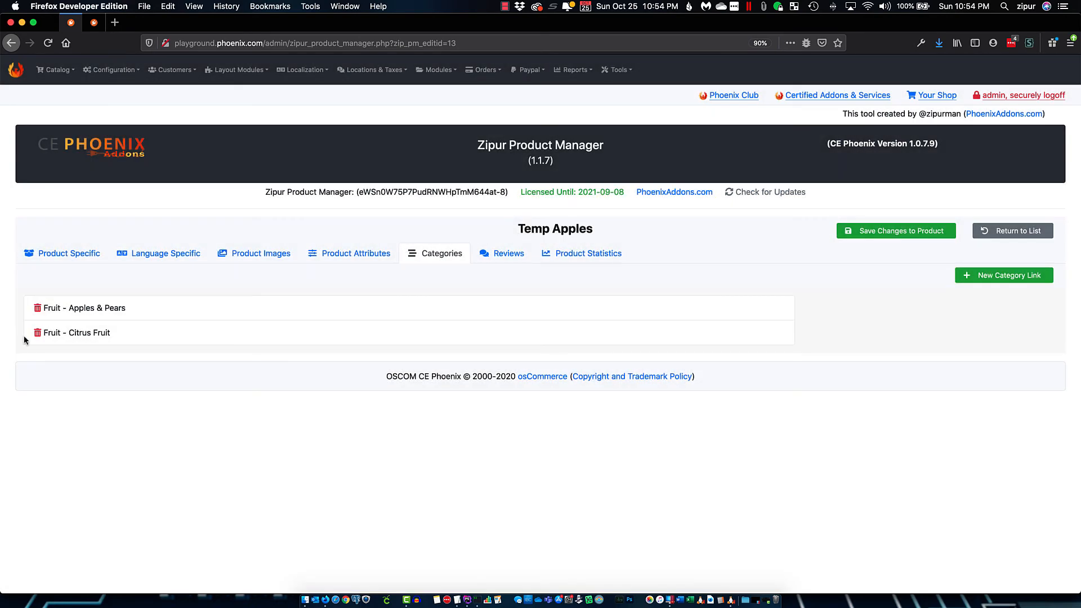
left_click(37, 333)
left_click(570, 275)
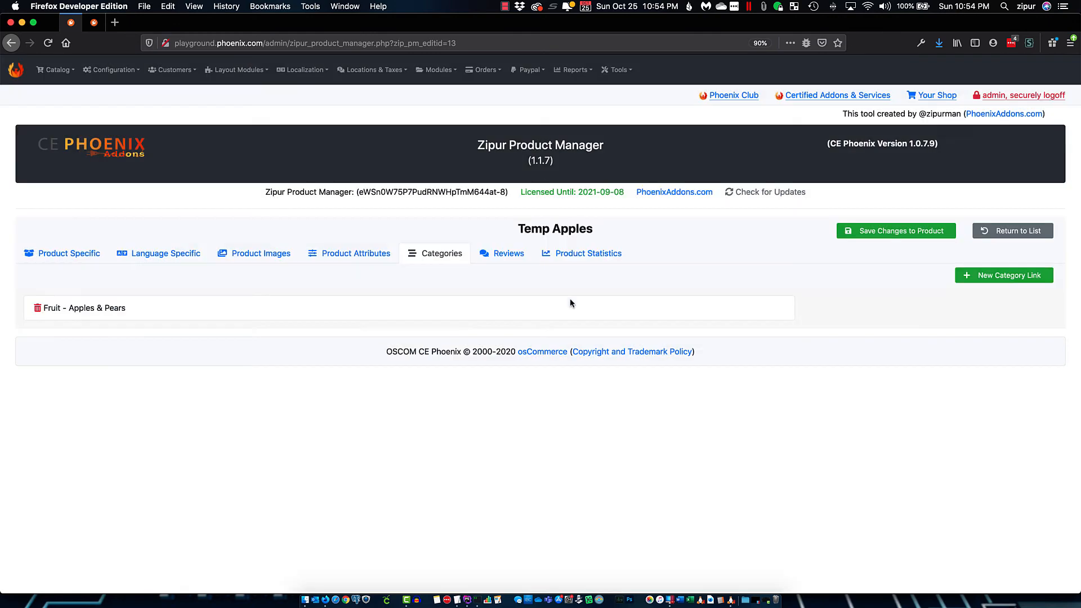
Clone the Temp Apples product from its product-specific details, entering CLONE as the confirmation text
left_click(233, 255)
left_click(53, 253)
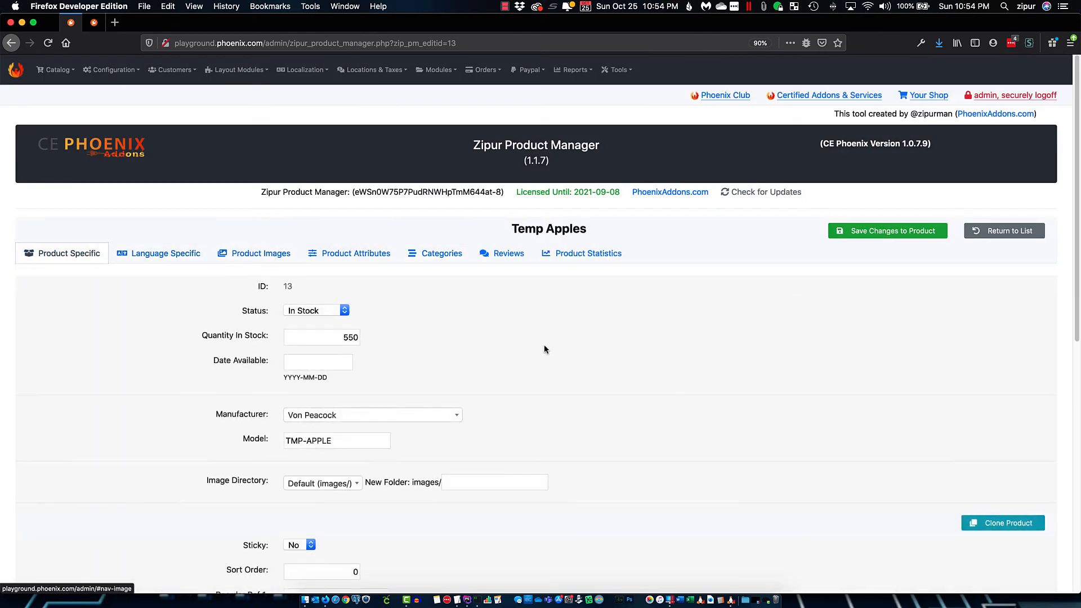
scroll(730, 356, "down", 3)
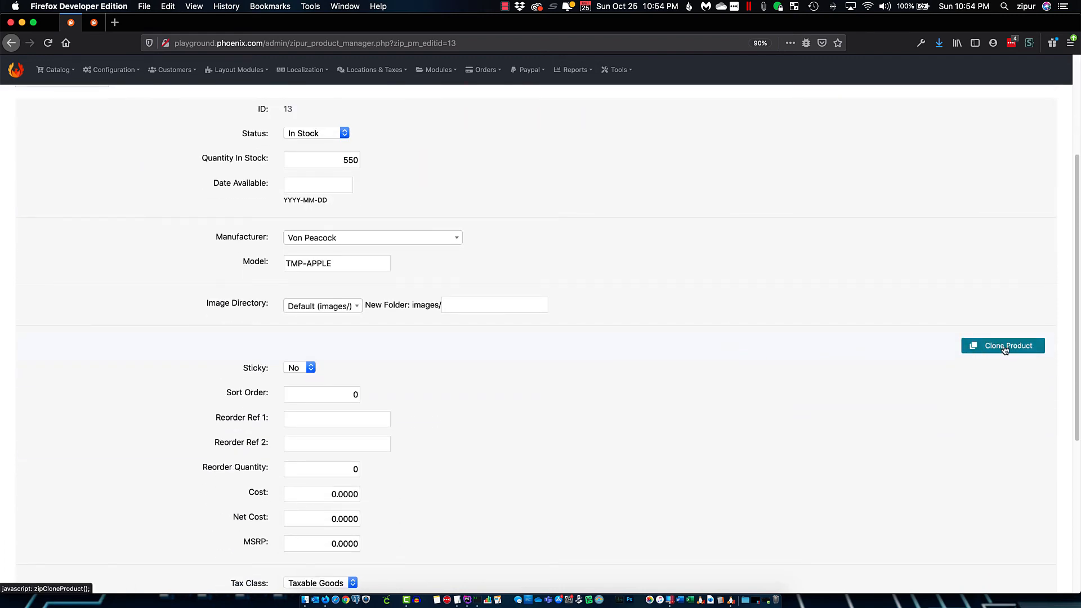
scroll(564, 352, "up", 3)
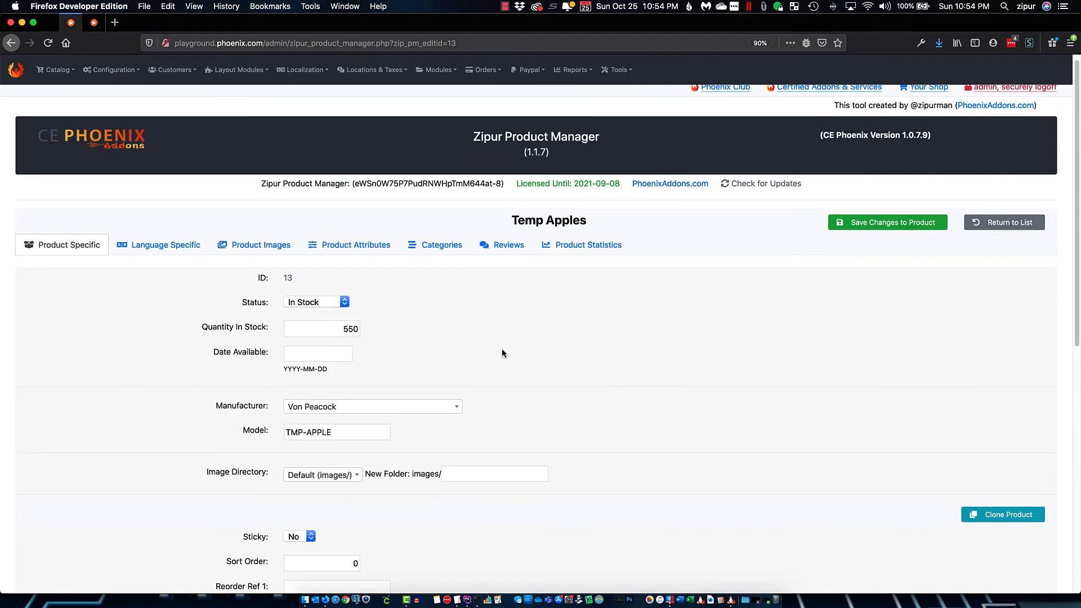
scroll(417, 361, "down", 2)
scroll(417, 361, "down", 1)
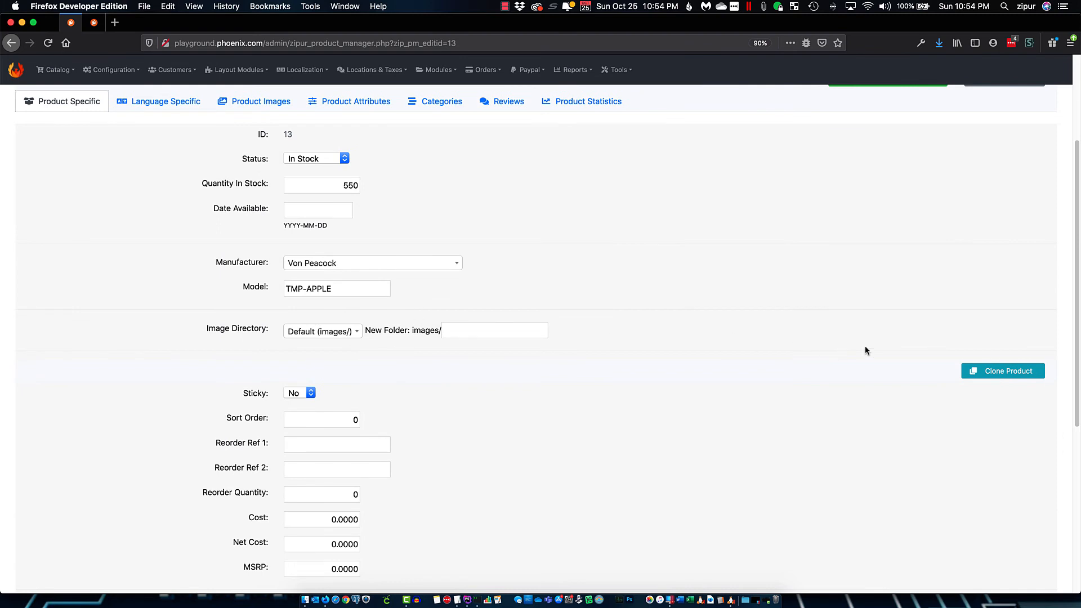
left_click(966, 373)
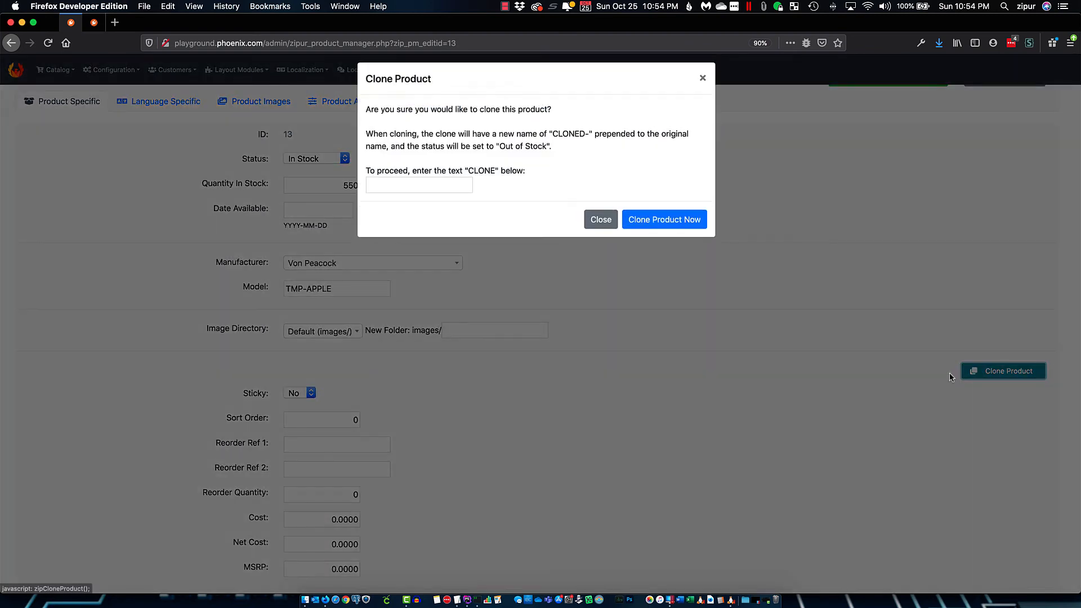
left_click(413, 191)
type("T")
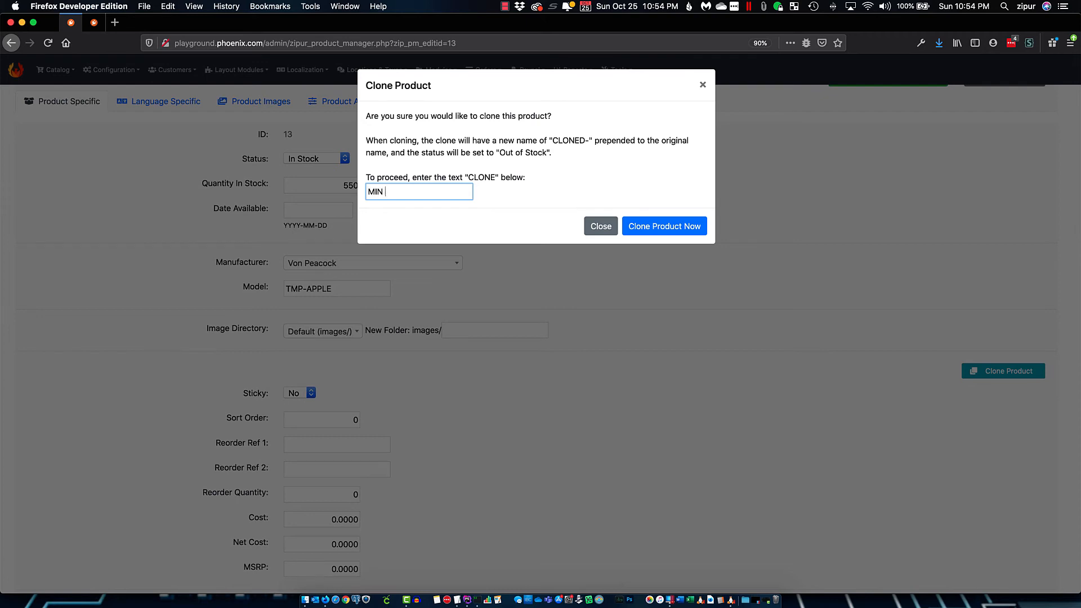
key("BackSpace")
key("BackSpace")
key("BackSpace")
key("BackSpace")
type("CLONE")
double_click(480, 175)
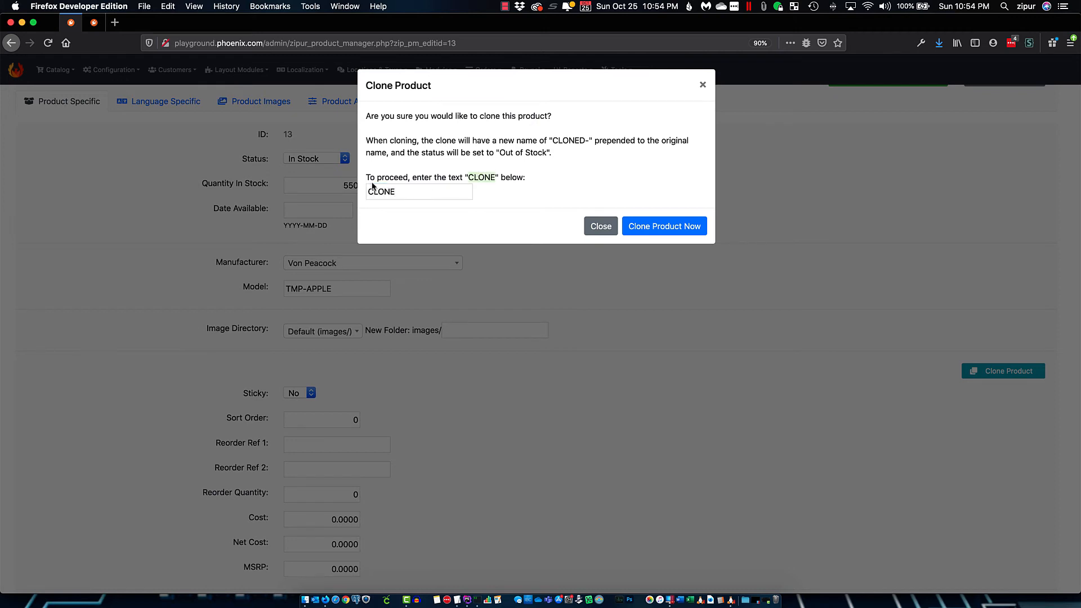
left_click(679, 232)
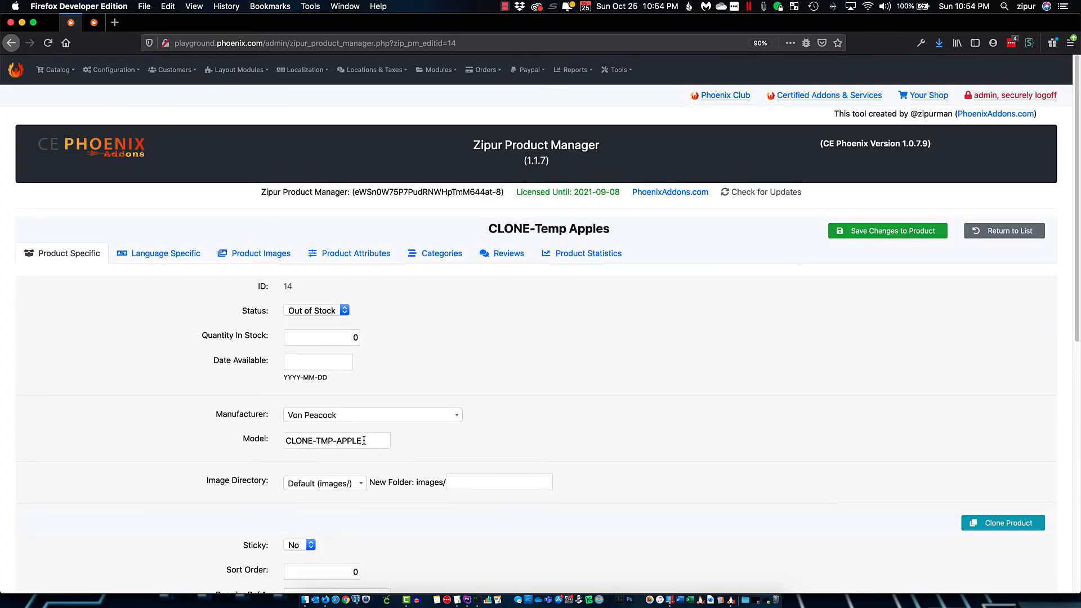
Return to the product list, open CLONE-Temp Apples for editing and set its model to MIN Apple
left_click(1011, 231)
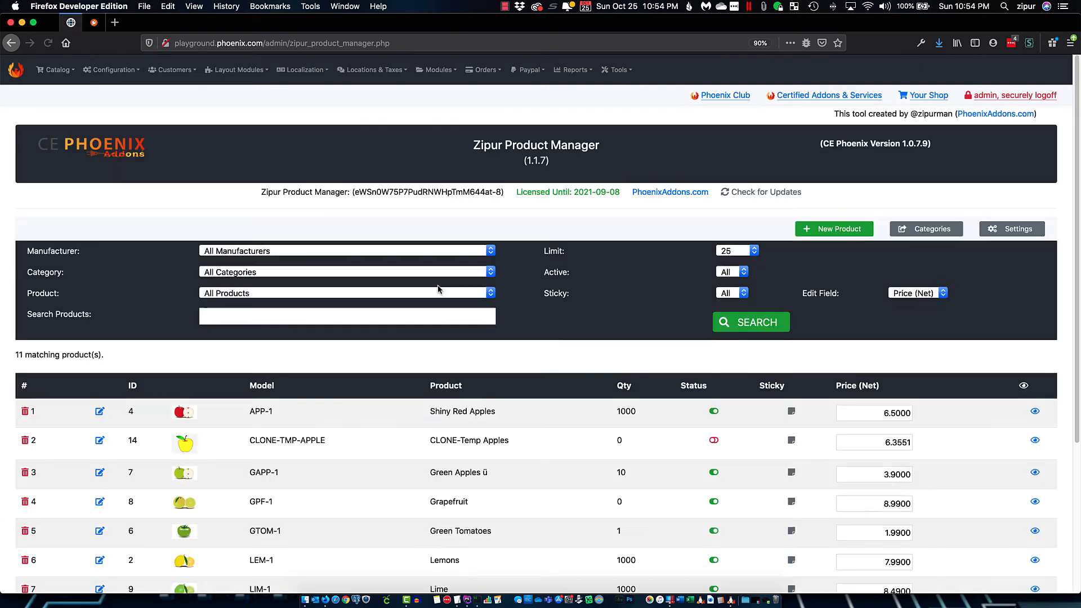
scroll(395, 265, "down", 5)
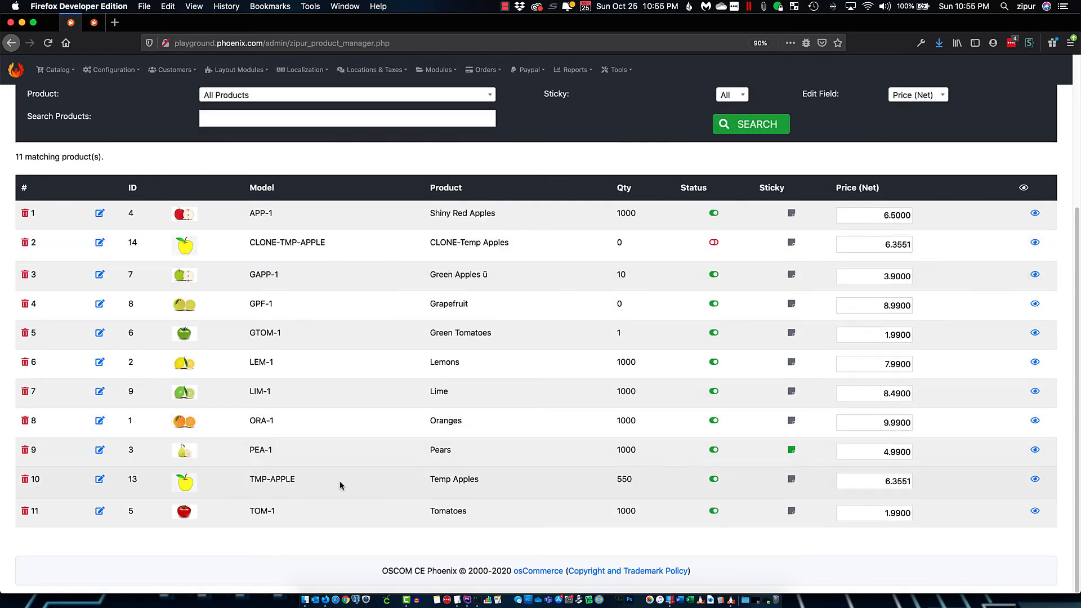
left_click(99, 243)
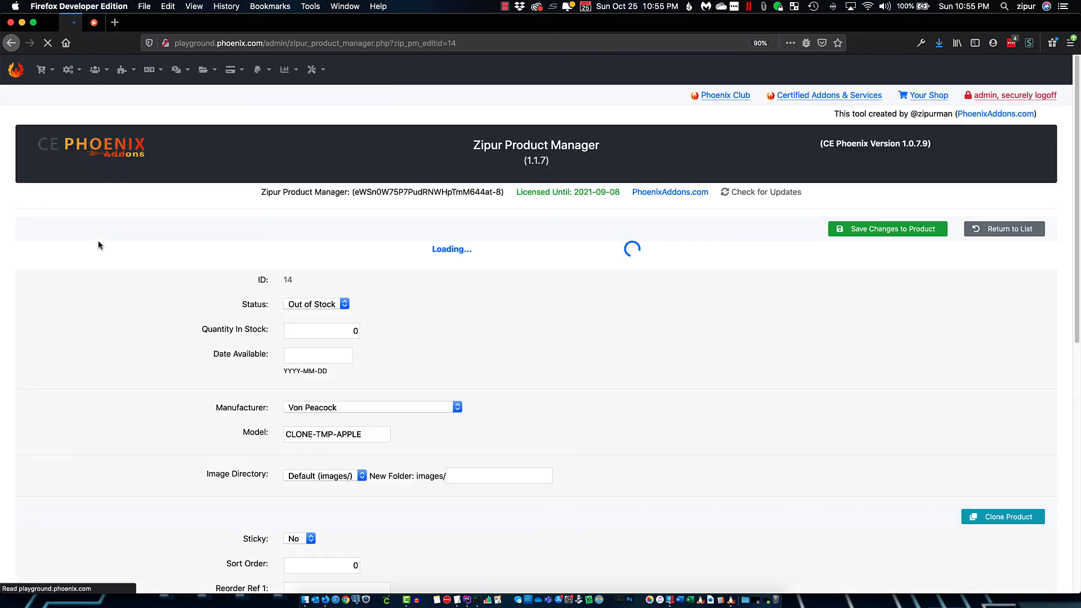
left_click(360, 442)
key("super+a")
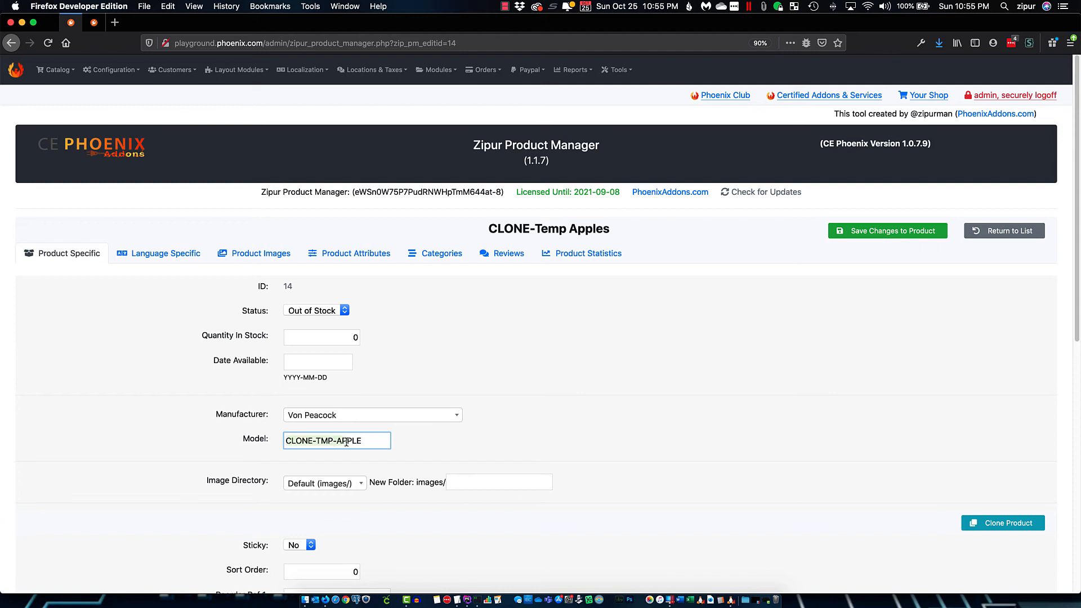
key("BackSpace")
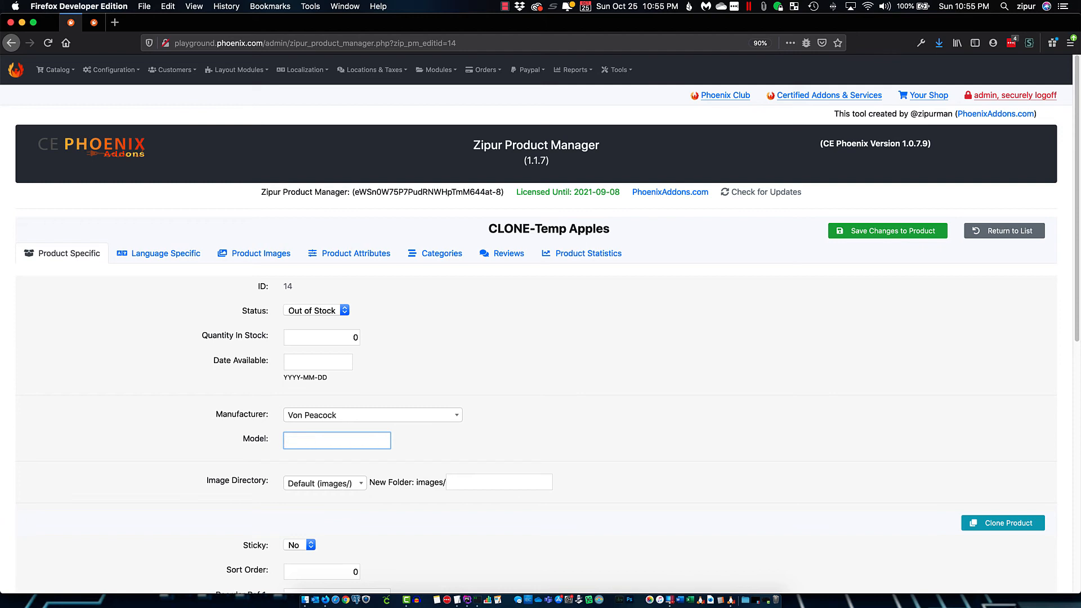
key("Caps_Lock")
key("Caps_Lock")
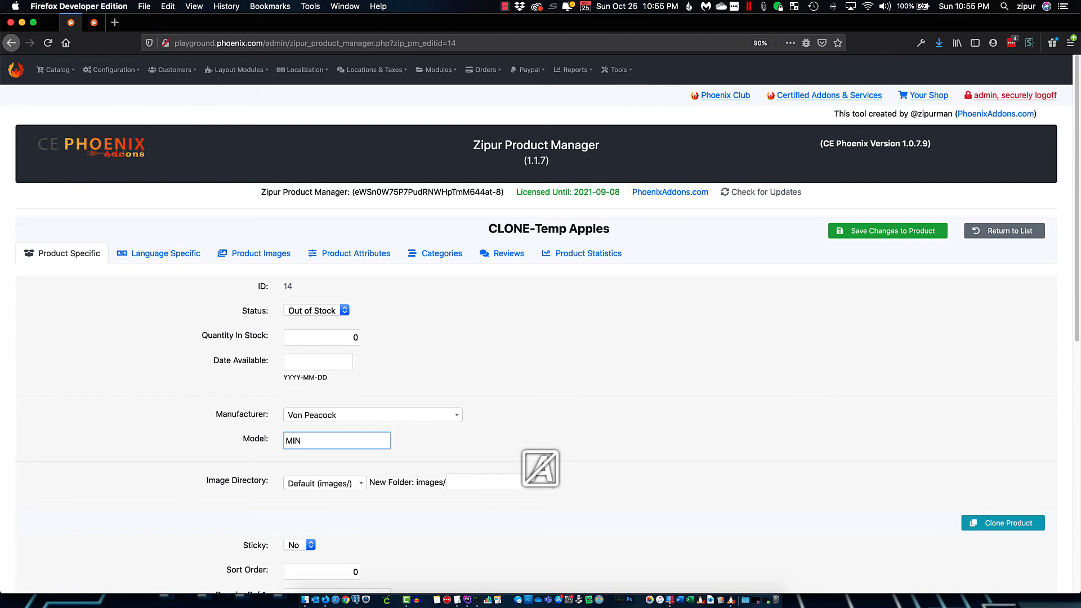
type("MIN Apple")
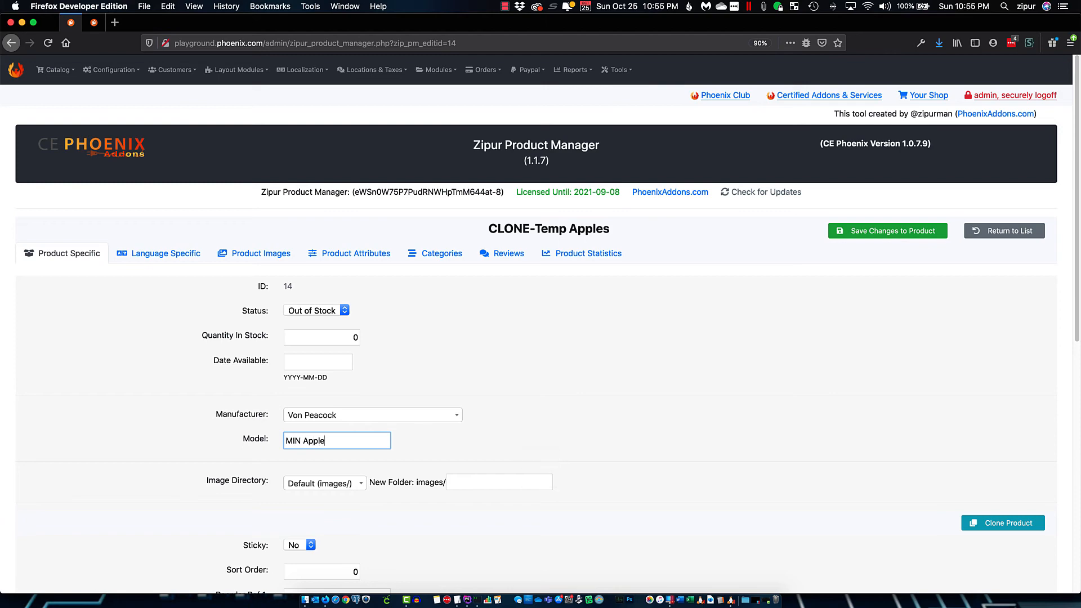
Set the net price of the cloned product to 6
scroll(650, 356, "down", 10)
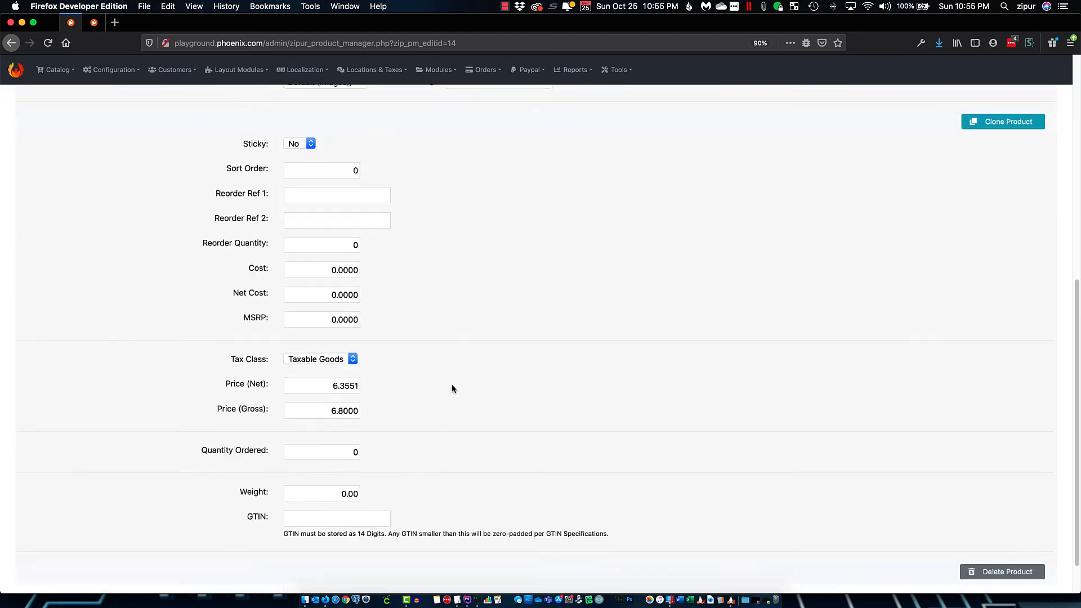
left_click(350, 337)
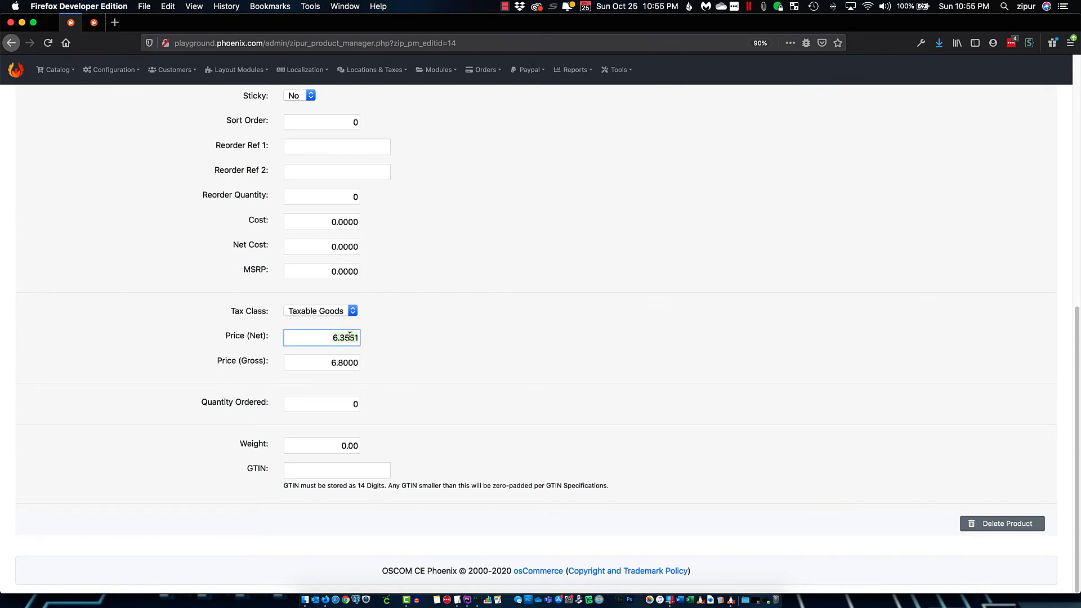
type("6")
key("Tab")
scroll(457, 349, "up", 10)
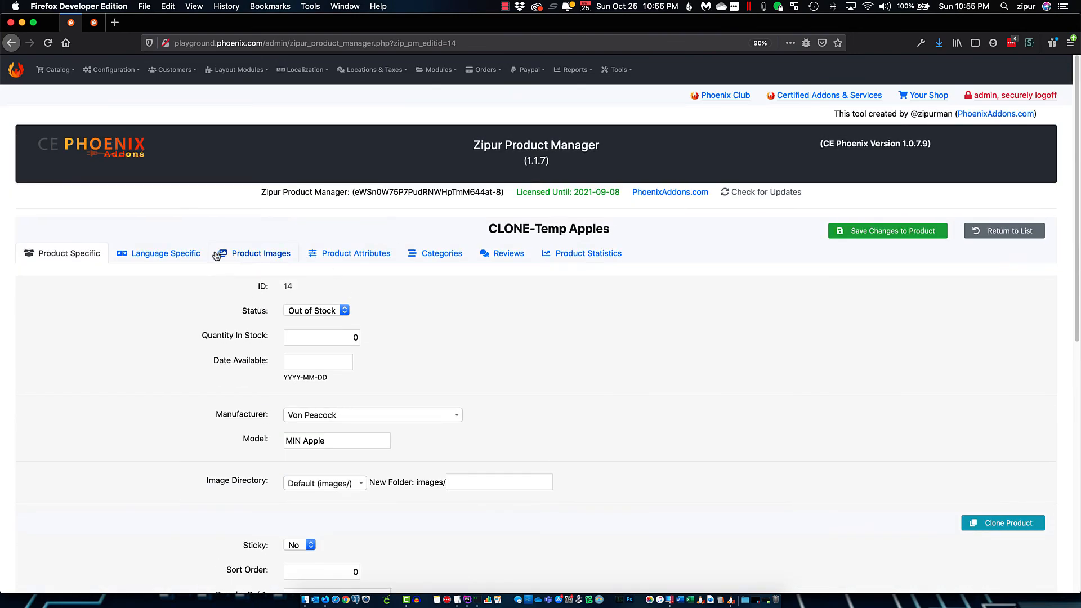
Review the cloned product's English and French names and descriptions, and its product images
left_click(186, 254)
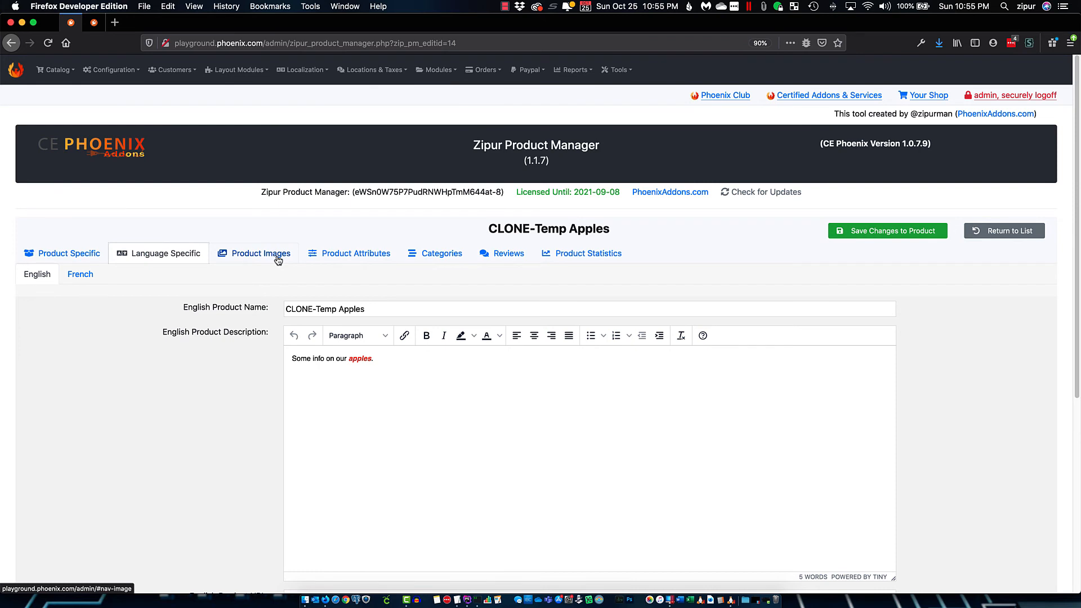
left_click(80, 274)
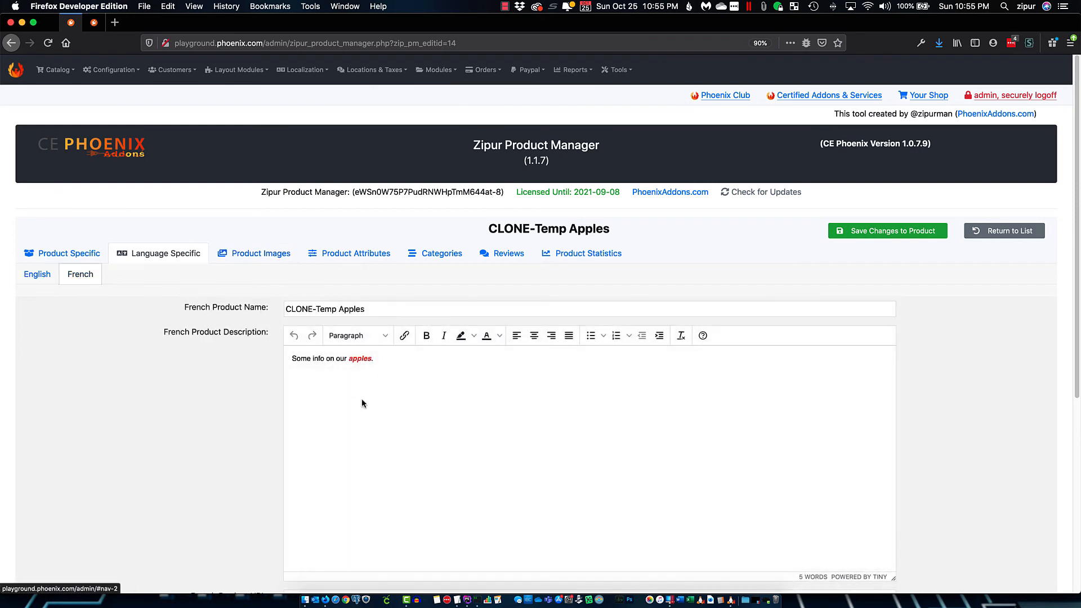
left_click(32, 274)
left_click(251, 255)
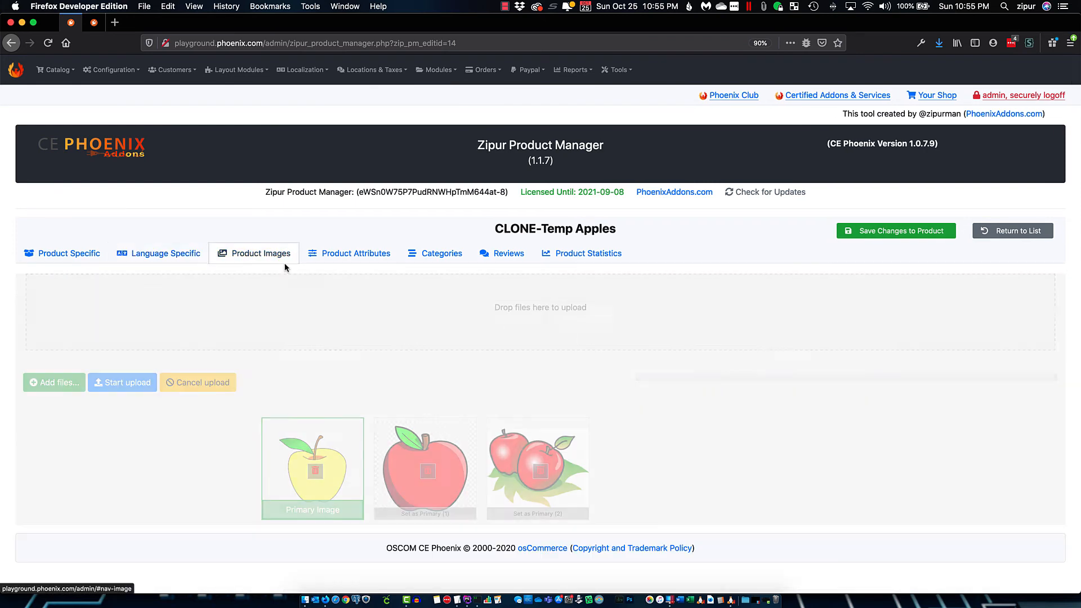
Make the single red apple the cloned product's primary image, remove the other two images, save, and return to the product list
left_click(435, 514)
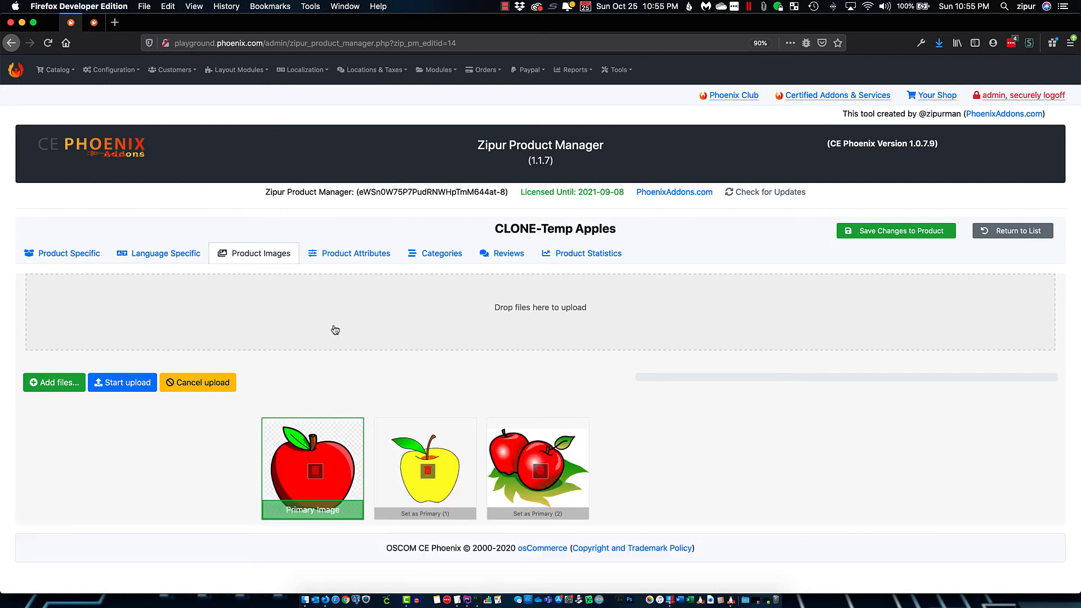
left_click(429, 473)
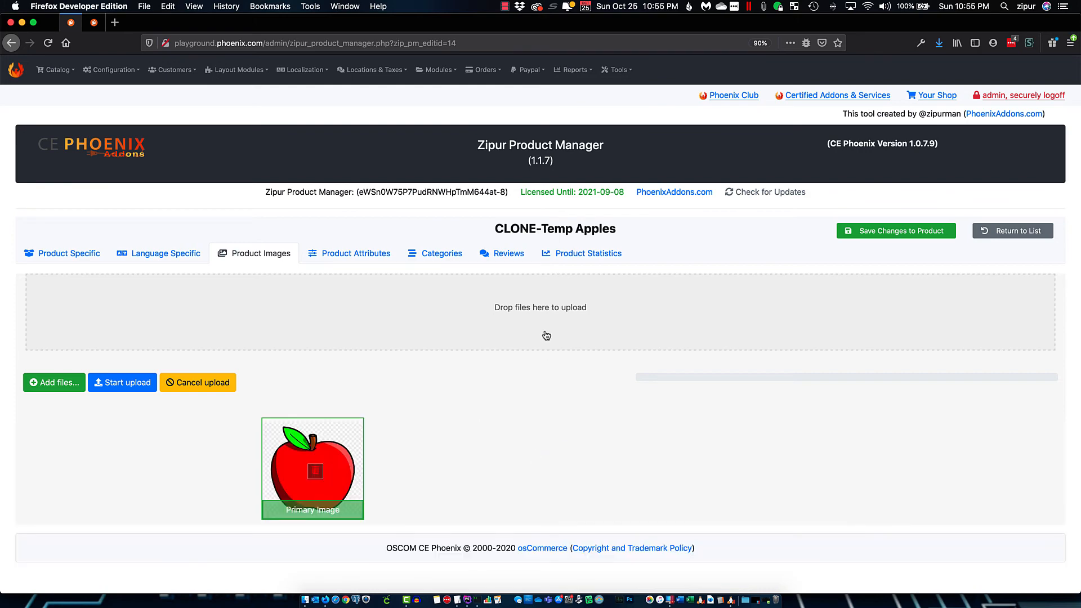
left_click(895, 231)
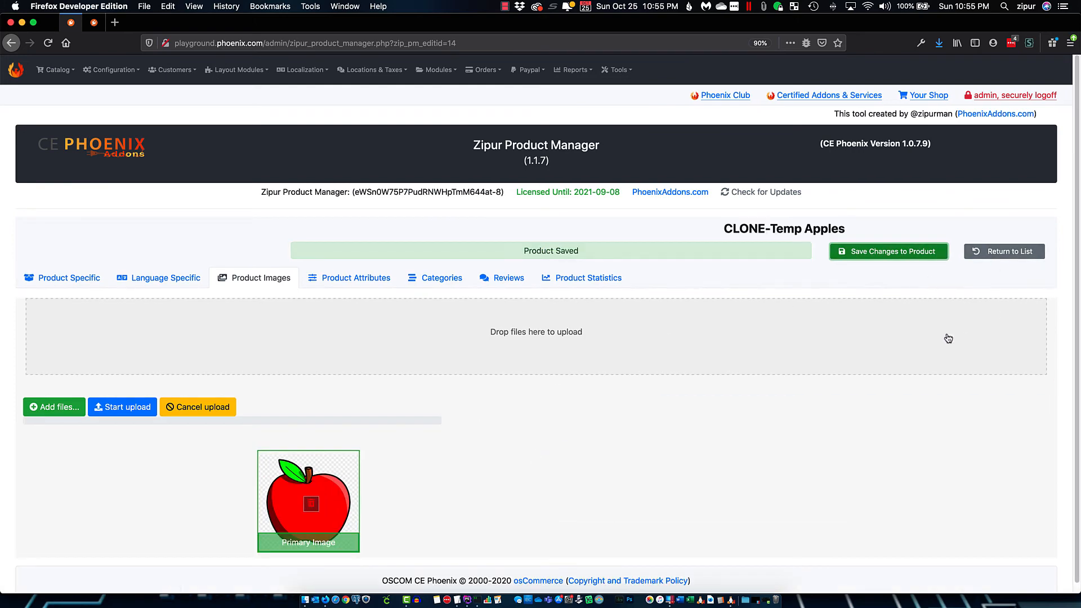
left_click(1004, 252)
scroll(788, 403, "down", 4)
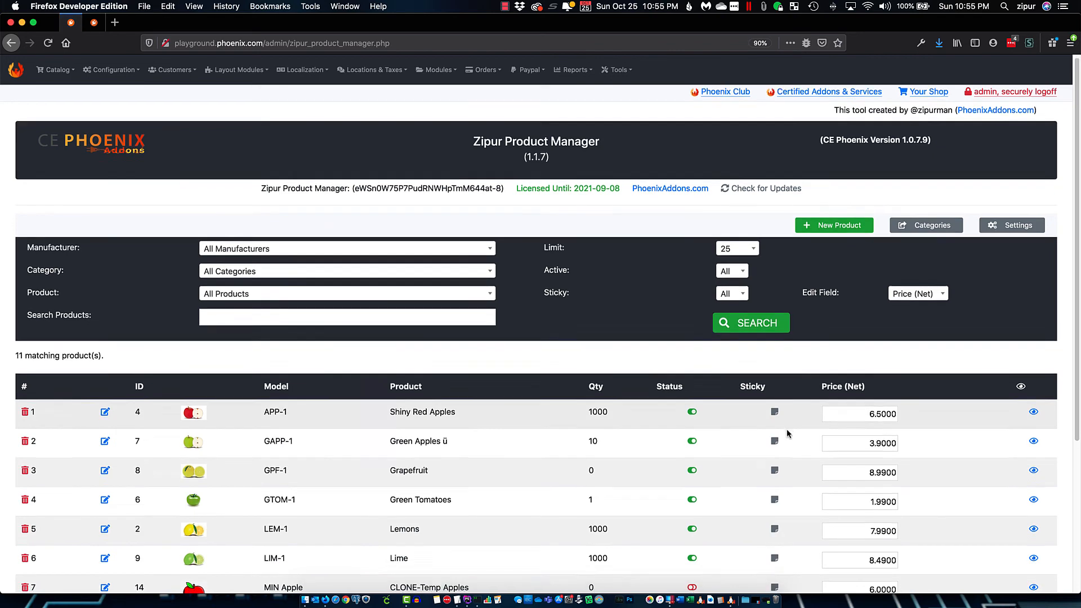
scroll(648, 366, "up", 4)
scroll(616, 355, "down", 2)
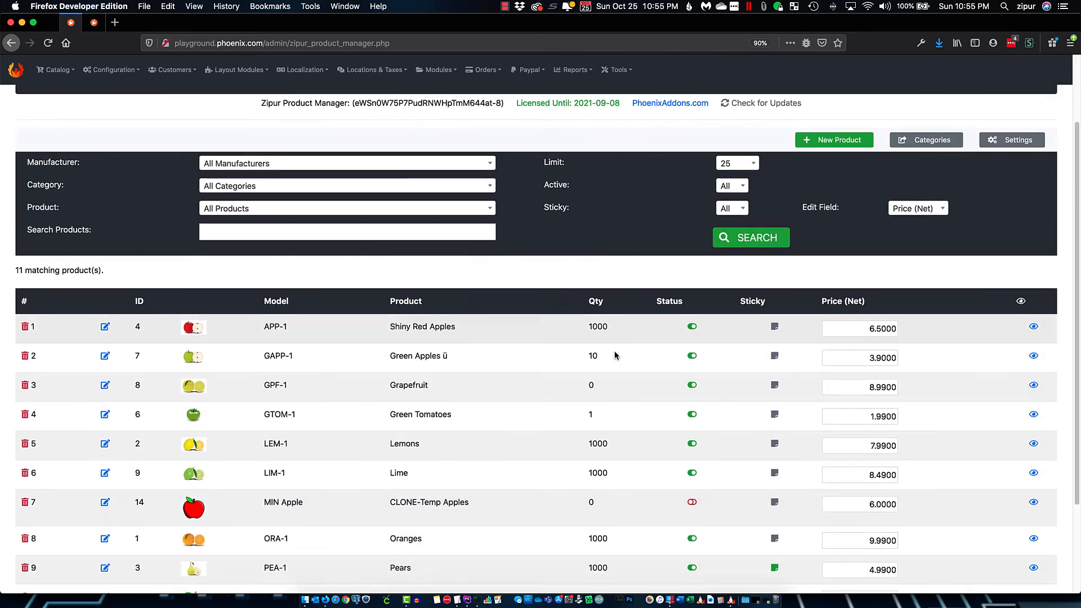
scroll(616, 355, "up", 2)
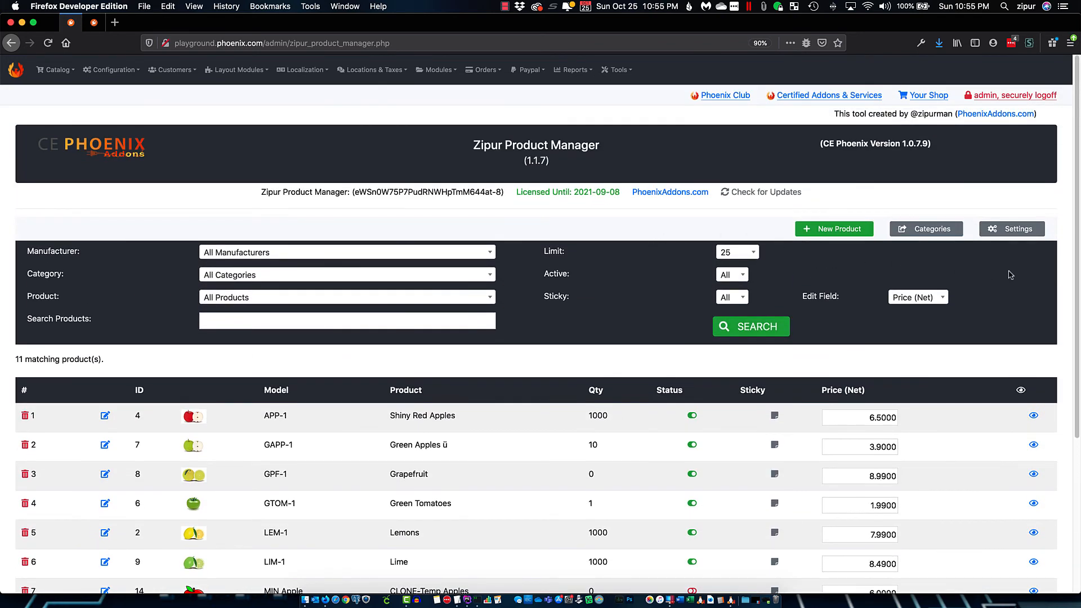
Examine the Apples & Pears category's parent and sort settings, English and French texts, and category image
left_click(935, 229)
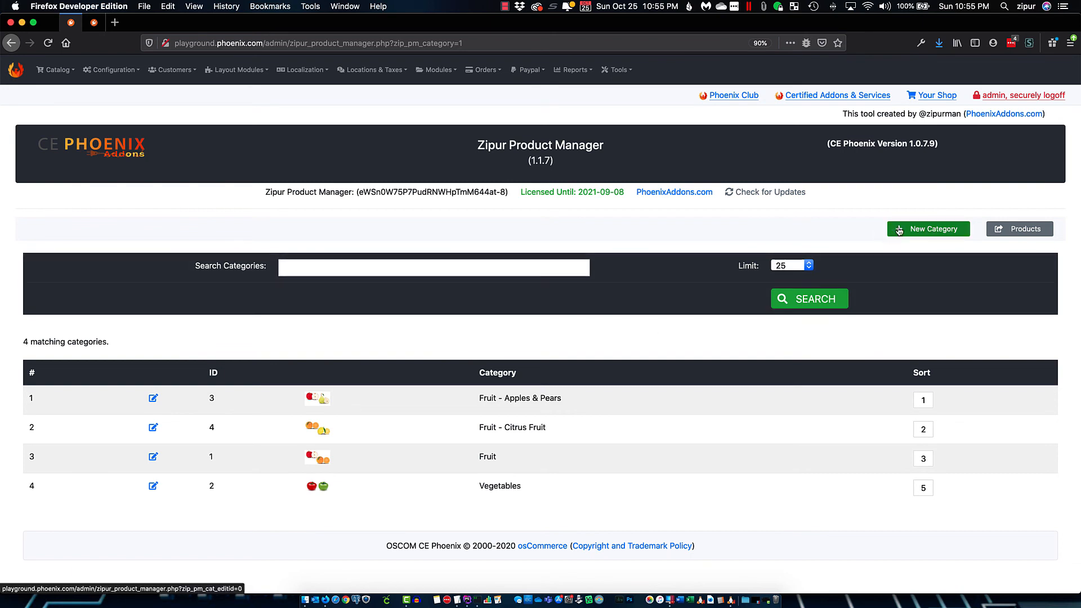
left_click(151, 399)
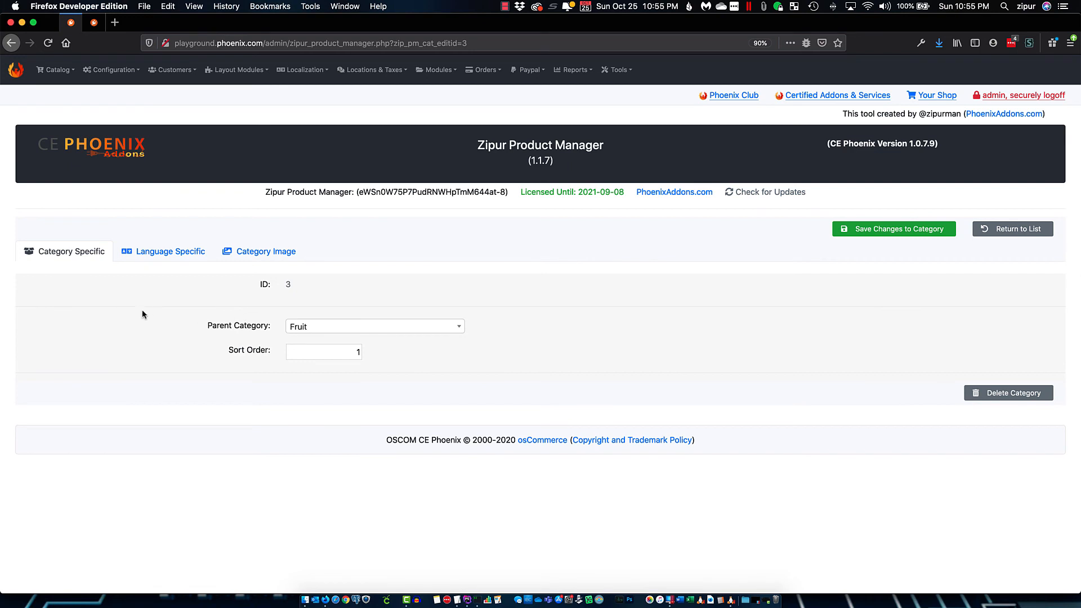
left_click(168, 252)
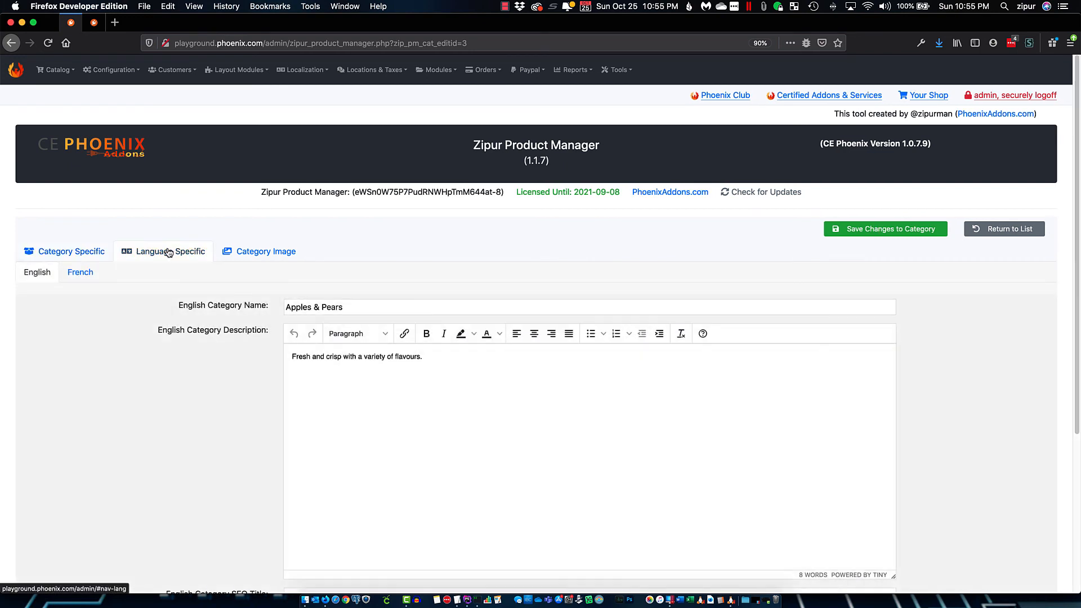
left_click(81, 272)
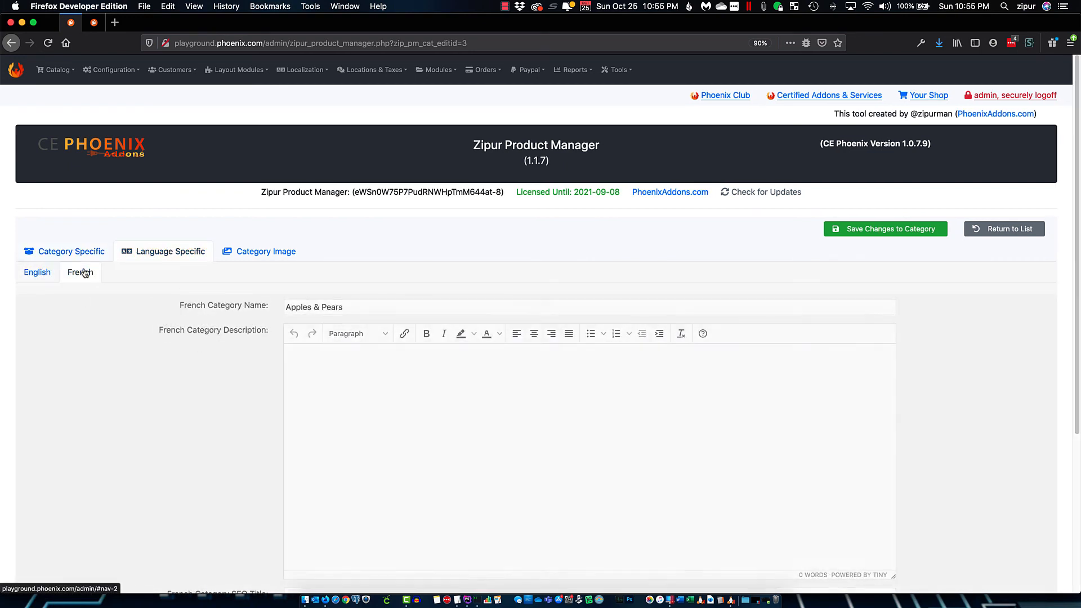
left_click(32, 272)
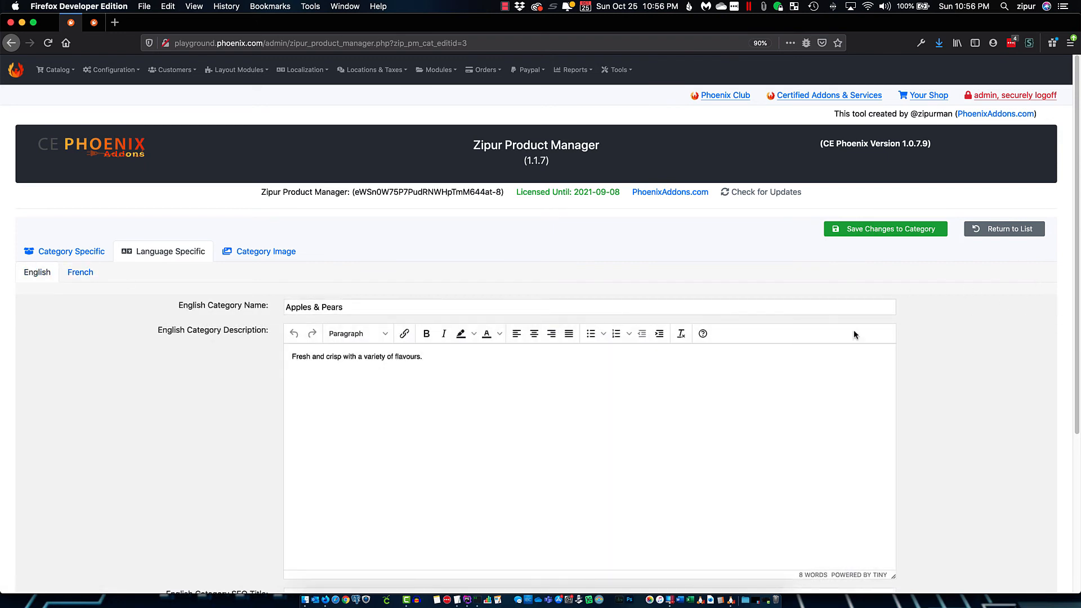
left_click(258, 254)
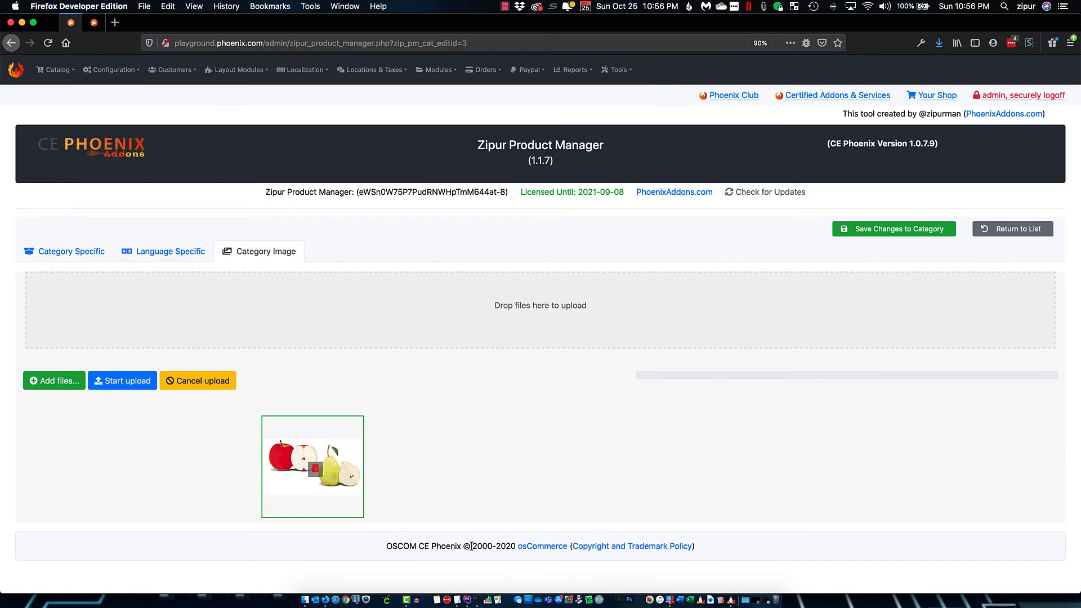
left_click(79, 253)
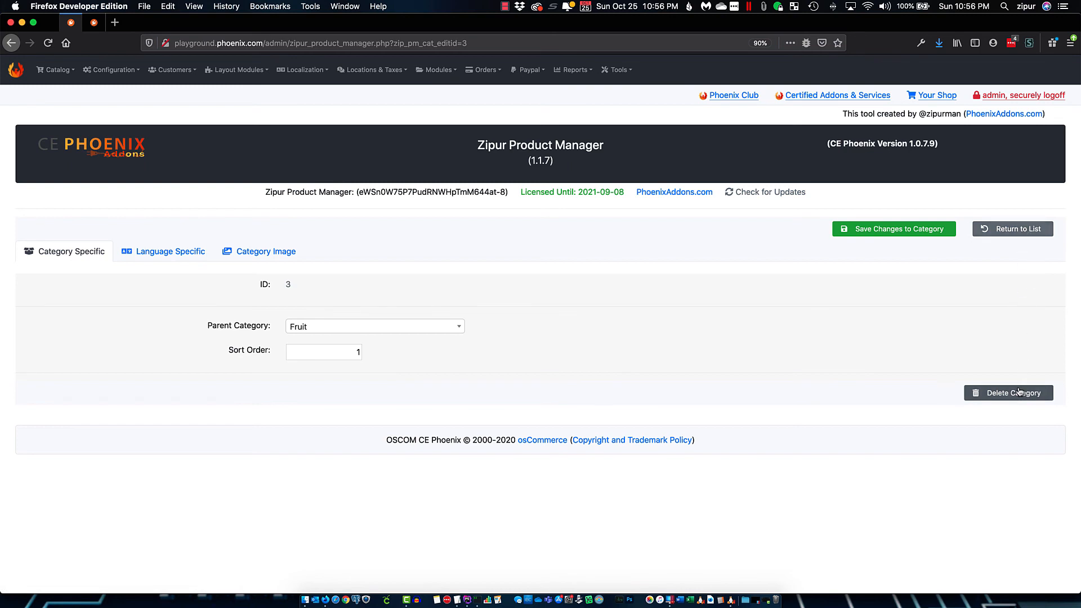
left_click(1017, 231)
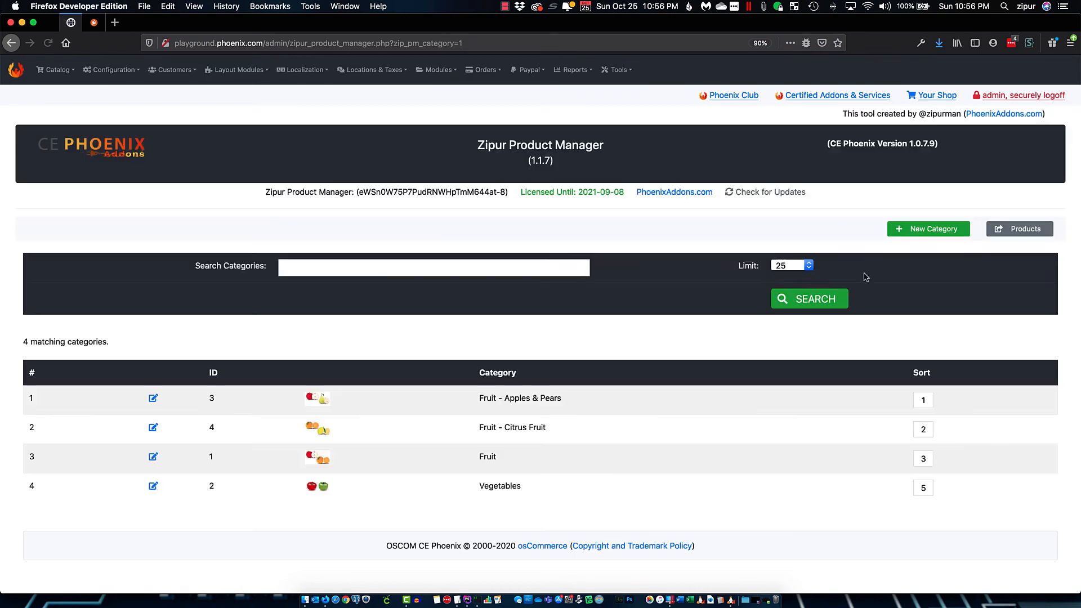
left_click(1025, 225)
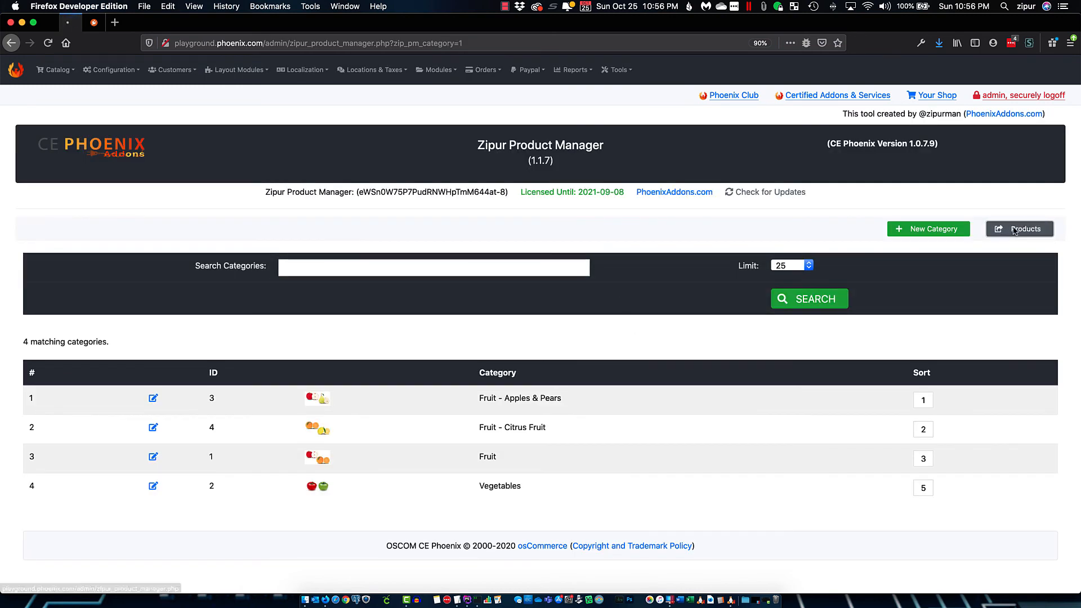
scroll(113, 398, "down", 3)
scroll(114, 398, "down", 1)
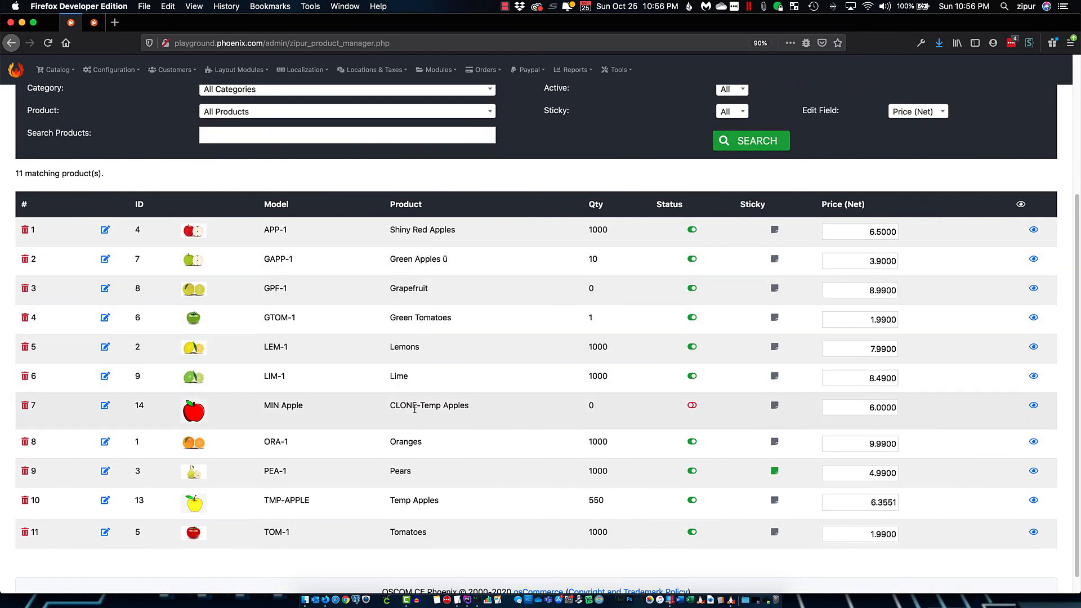
left_click(28, 409)
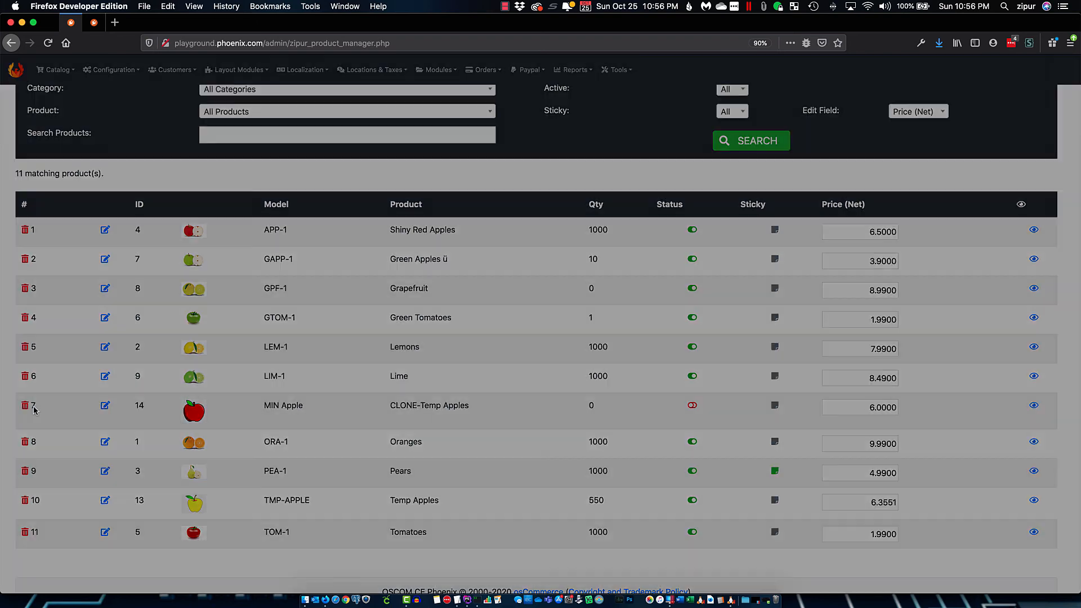
left_click(403, 155)
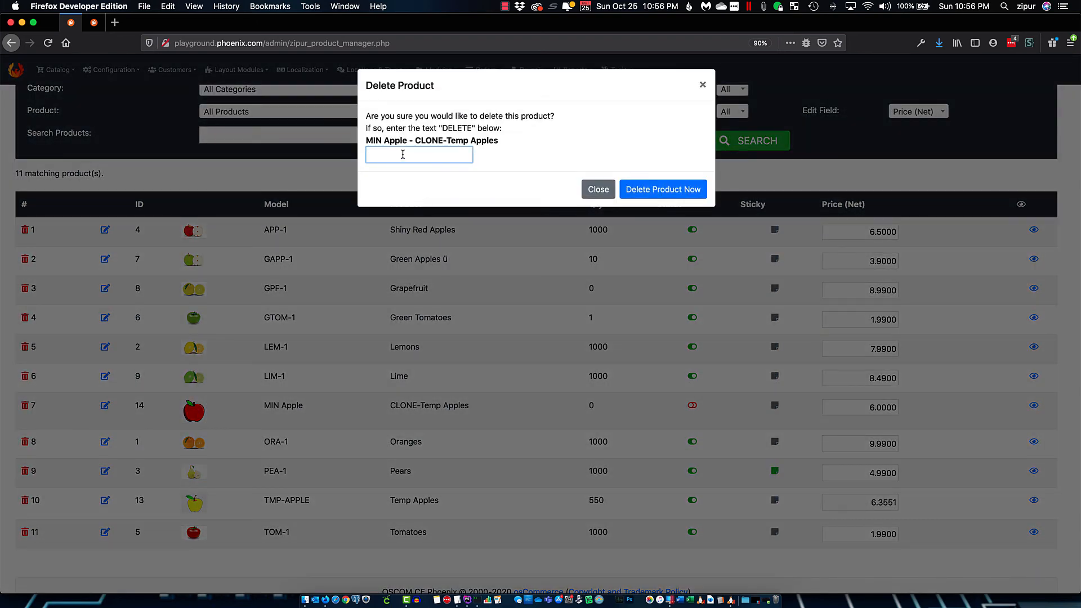
type("DELETE")
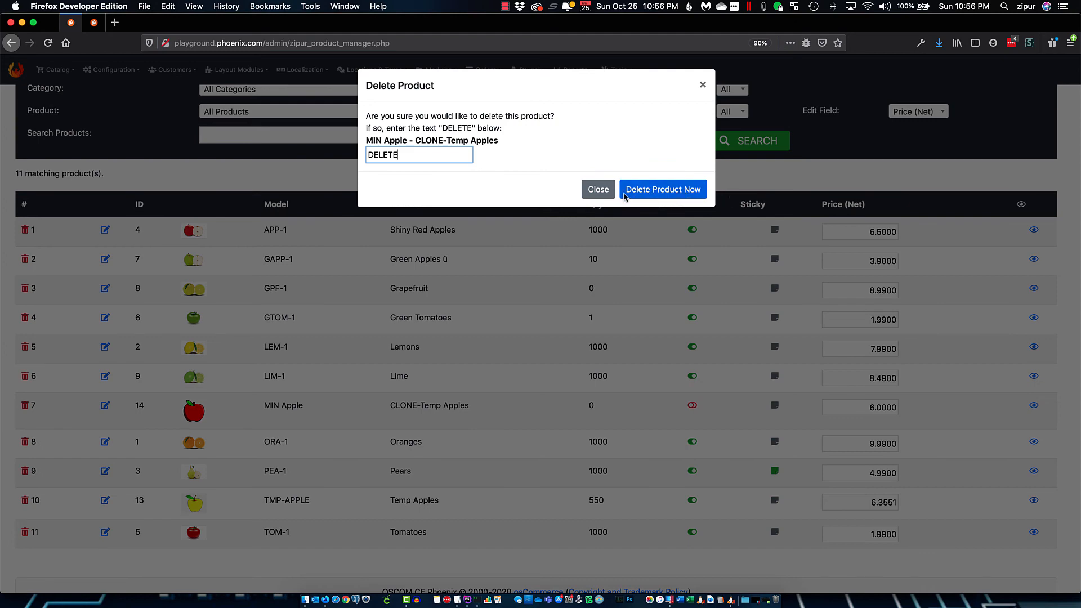
left_click(599, 190)
scroll(648, 454, "up", 5)
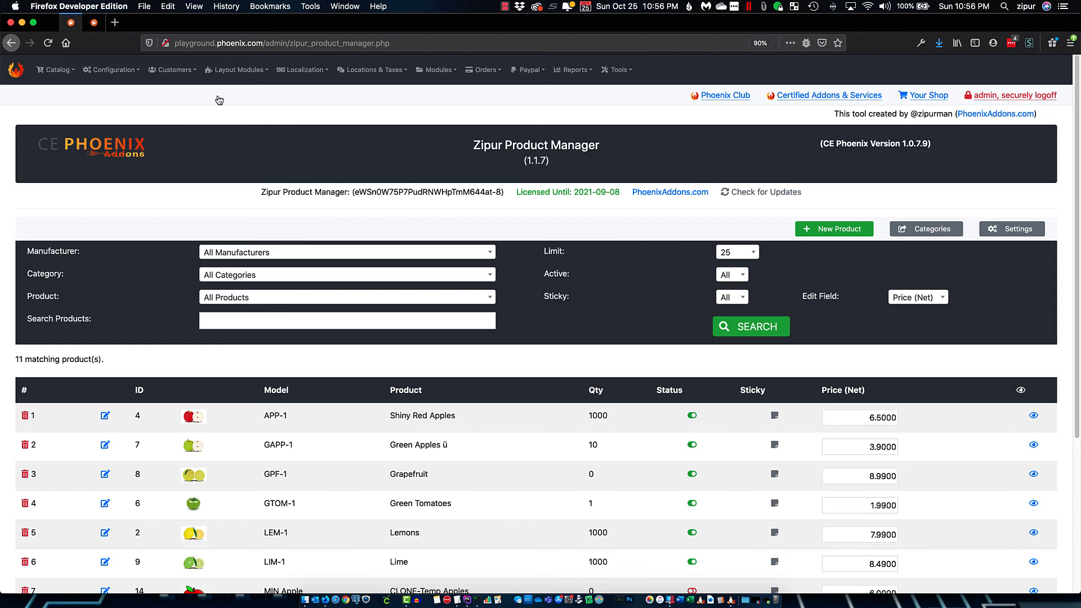
Switch to the storefront and view the Temp Apples product page in the Apples & Pears category under Fruit
left_click(93, 23)
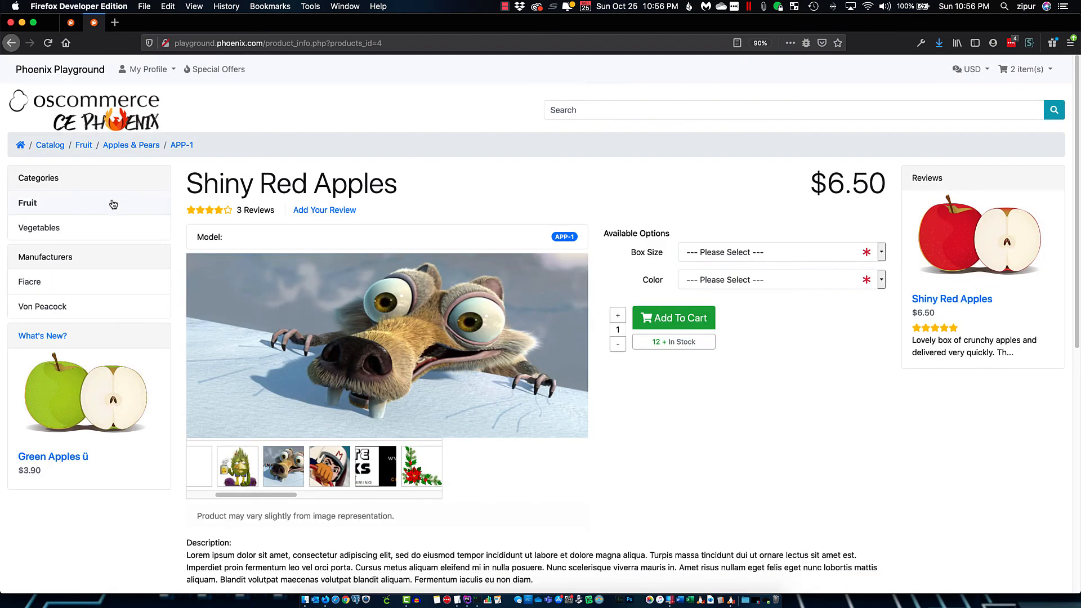
left_click(37, 206)
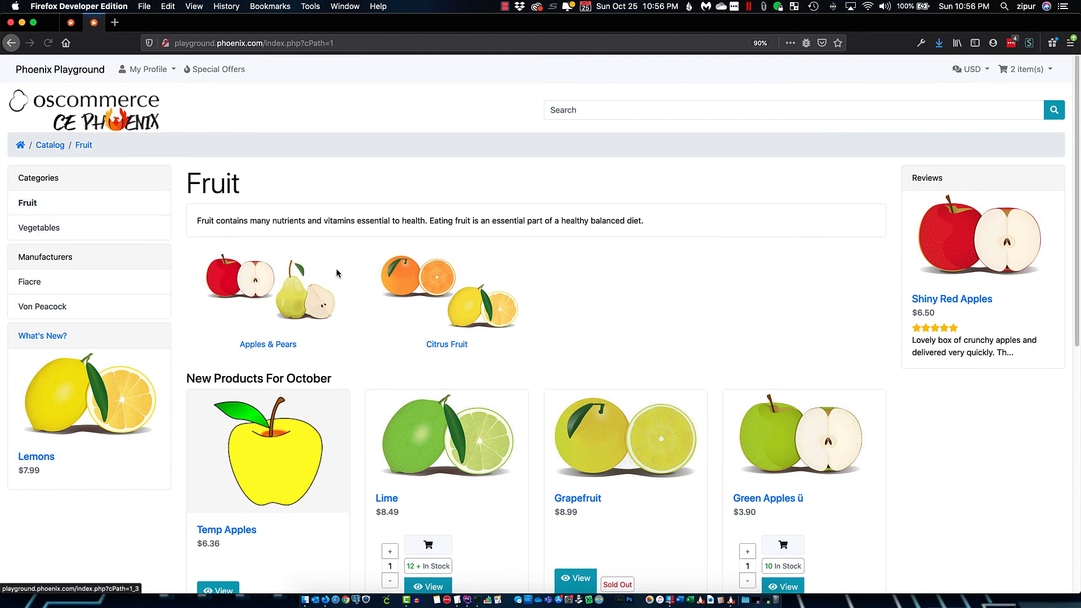
scroll(361, 284, "down", 1)
left_click(281, 289)
scroll(578, 312, "down", 3)
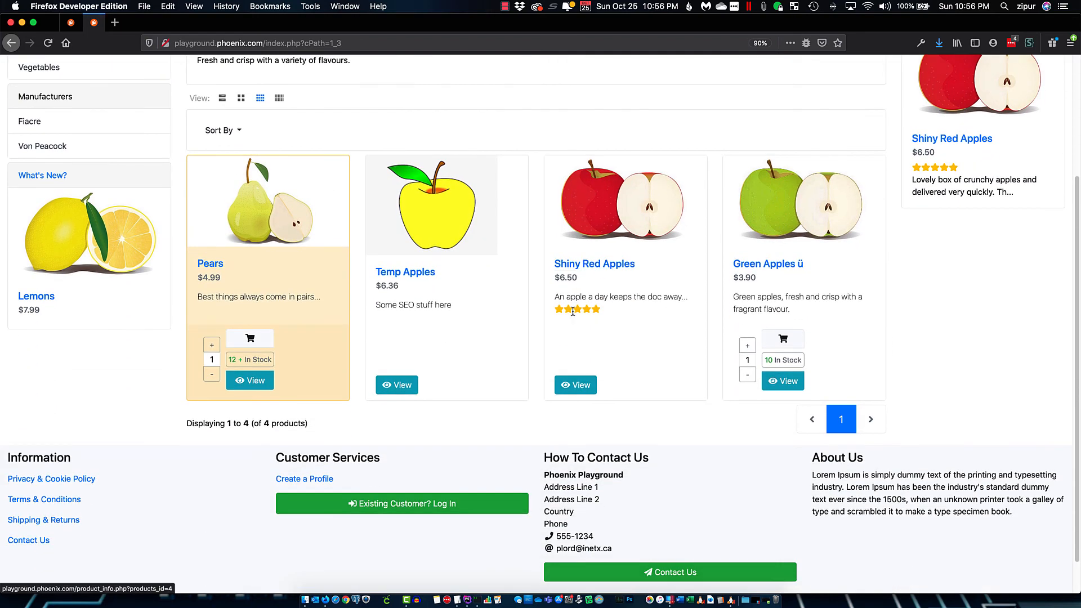
left_click(445, 232)
scroll(479, 287, "down", 2)
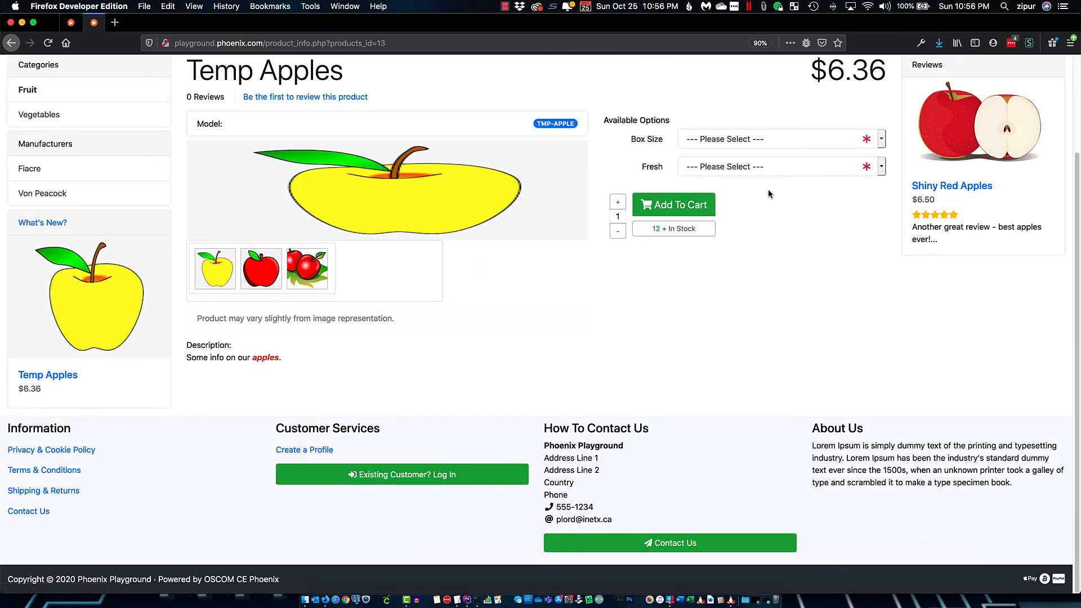
Add 4 Temp Apples to the cart with Fresh set to No and Box Size set to 6
left_click(757, 167)
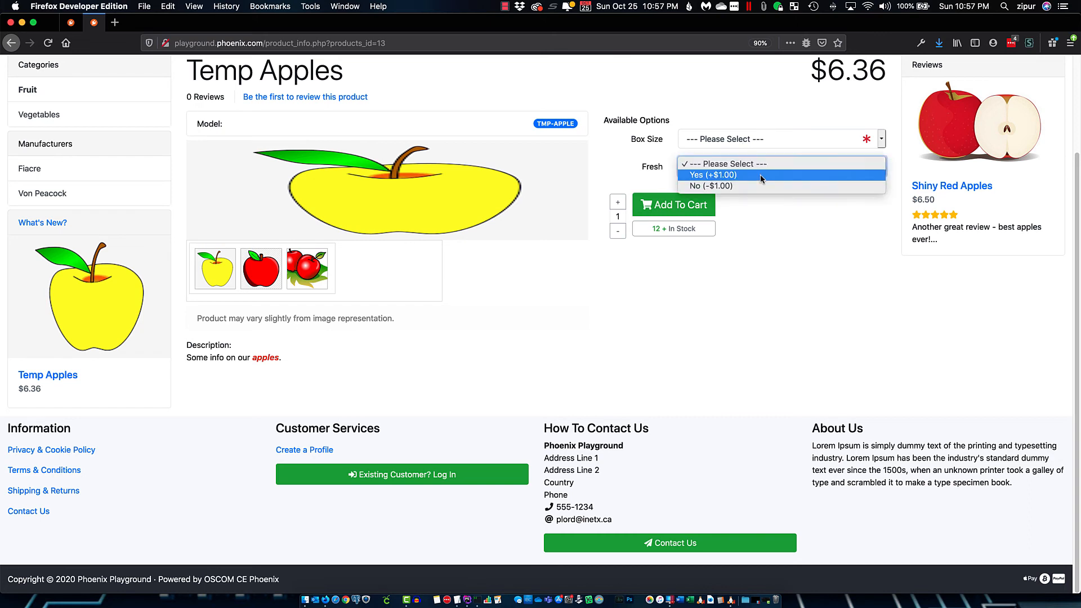
left_click(760, 186)
left_click(720, 139)
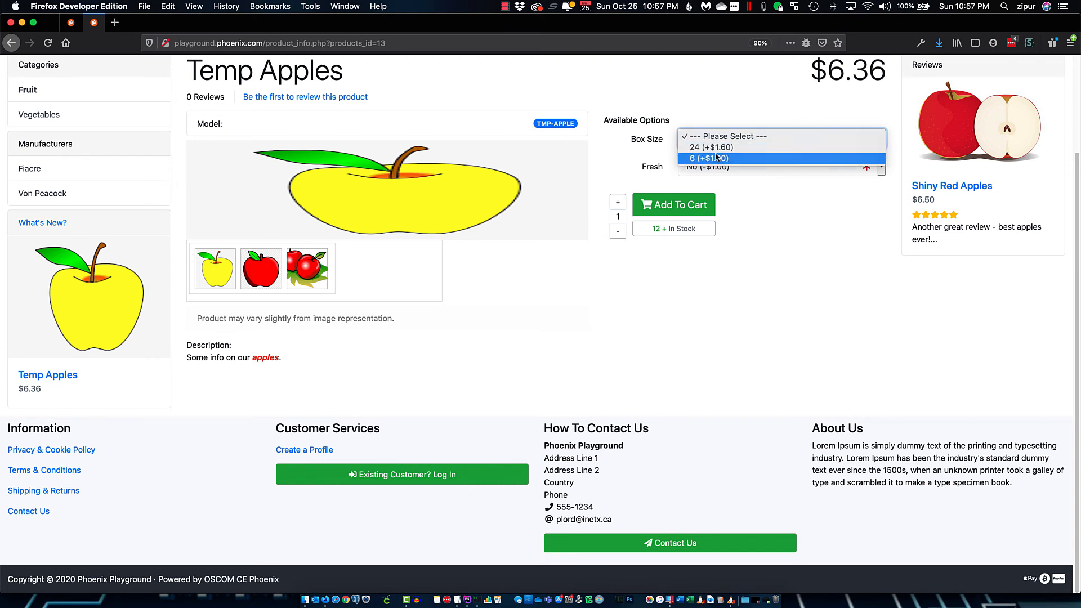
left_click(716, 158)
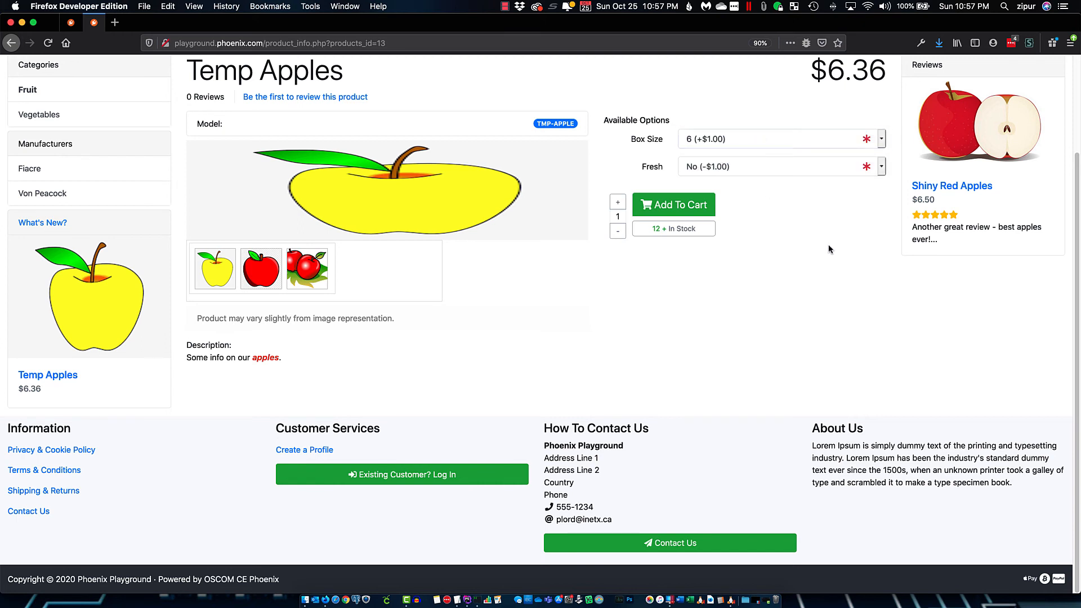
left_click(617, 202)
left_click(618, 202)
left_click(618, 201)
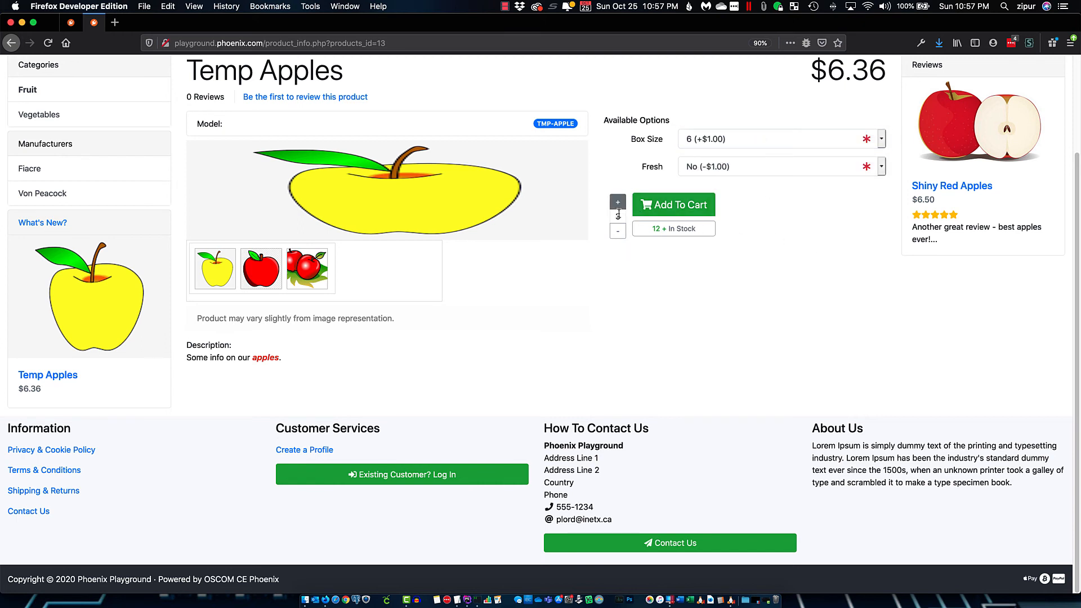
left_click(680, 205)
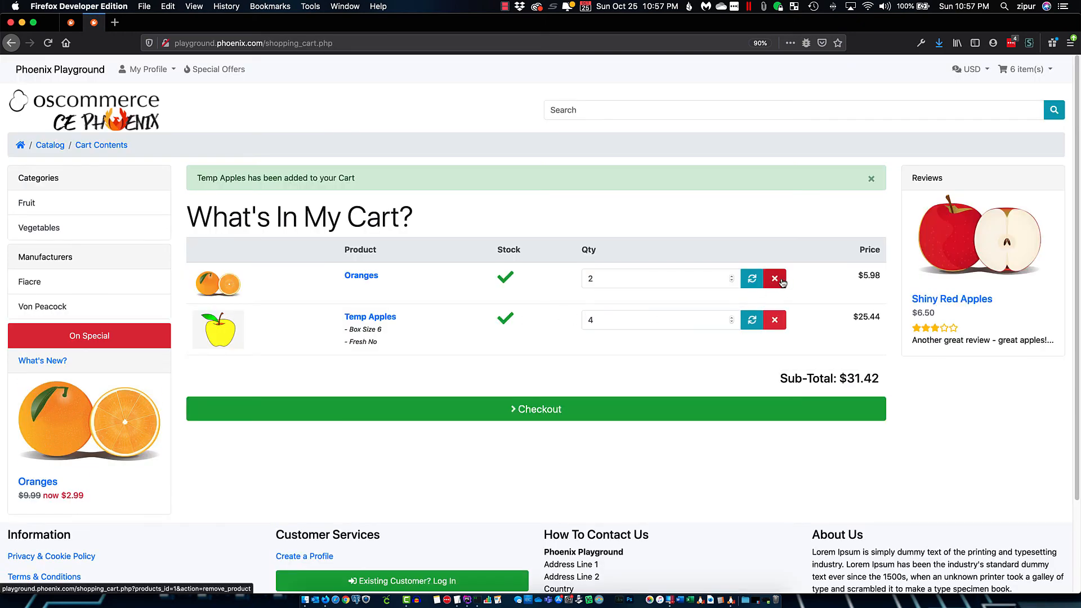
Empty the shopping cart by removing Oranges and Temp Apples
left_click(775, 278)
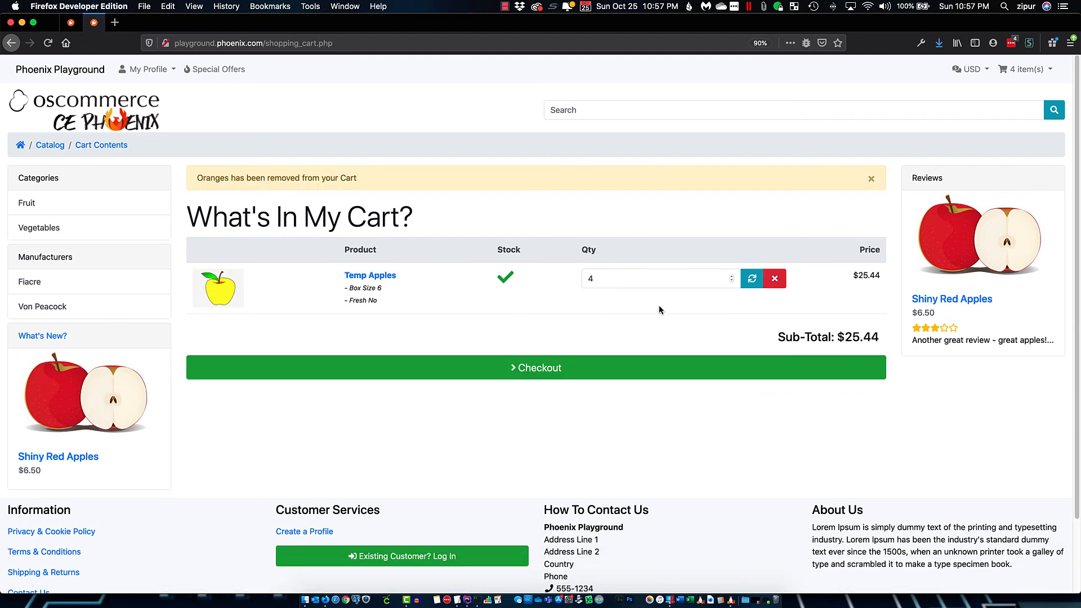
left_click(775, 278)
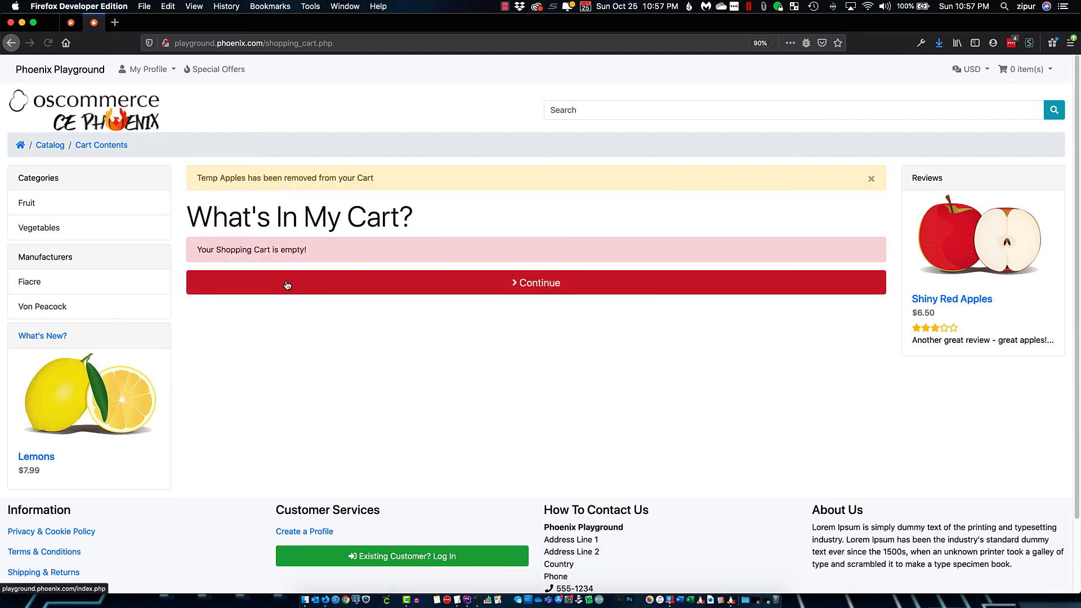
Add 4 Lime to the cart from the Citrus Fruit category under Fruit
left_click(36, 204)
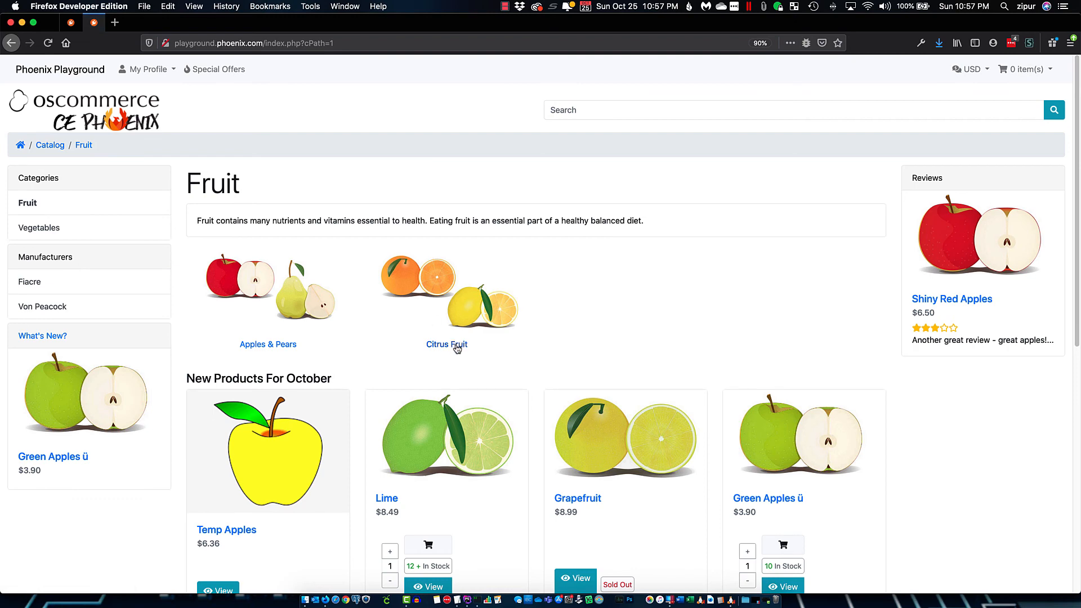
left_click(449, 345)
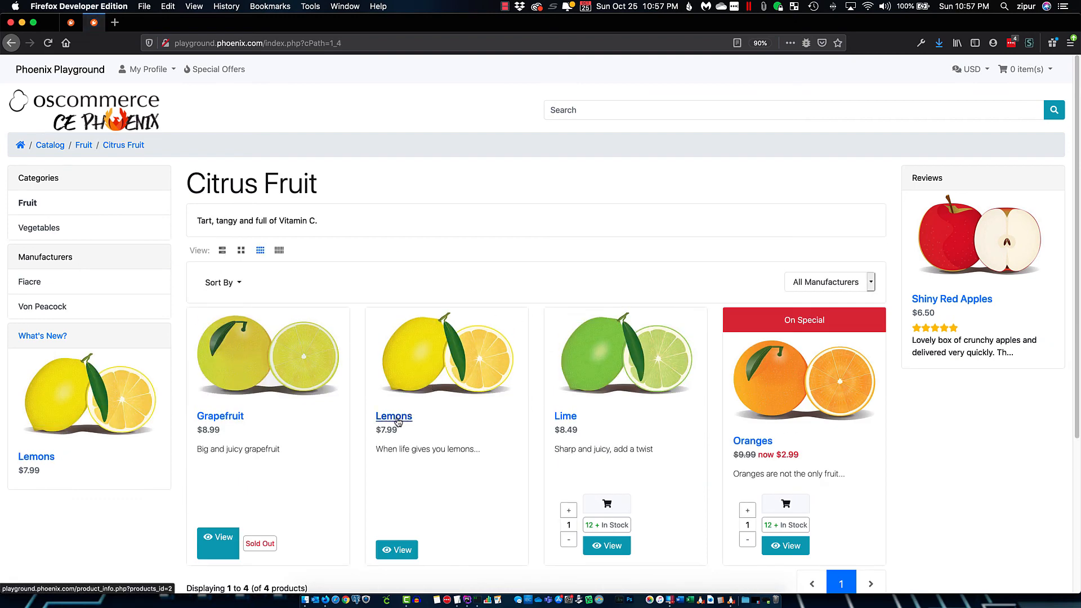
scroll(607, 503, "down", 3)
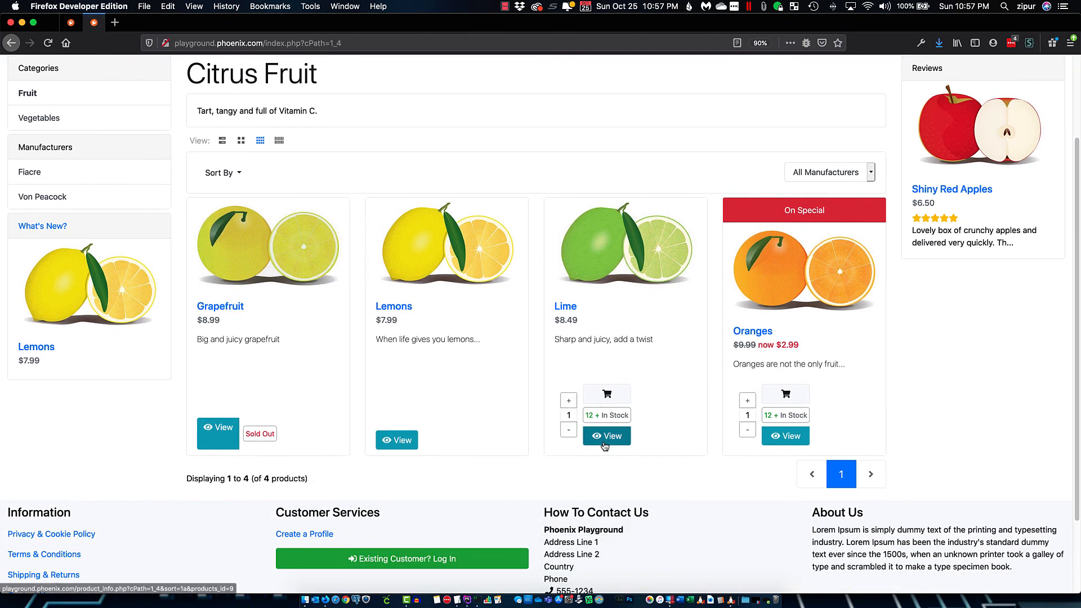
left_click(569, 399)
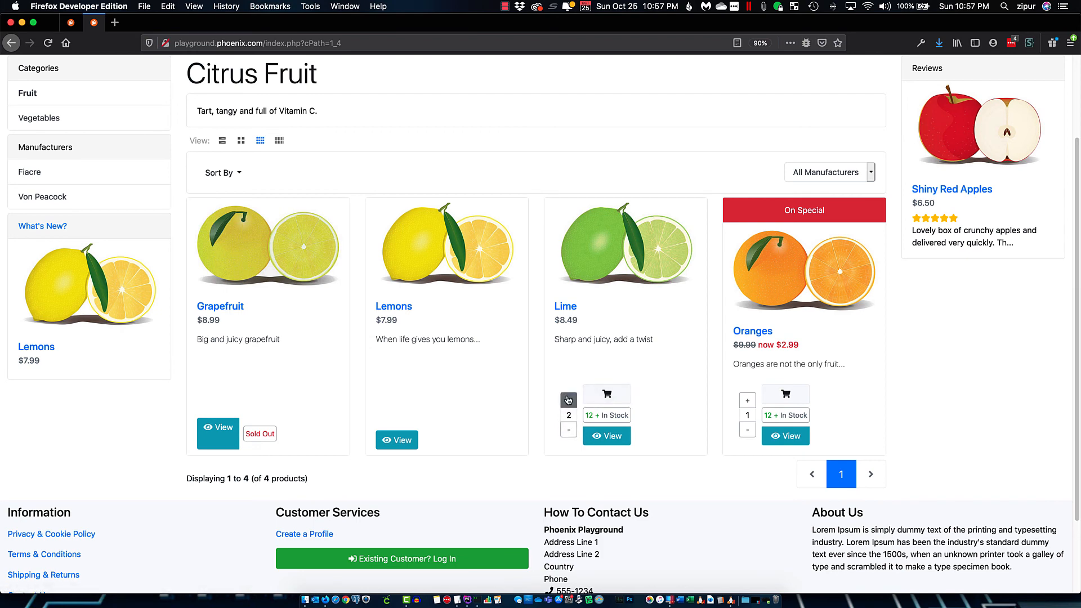
left_click(606, 394)
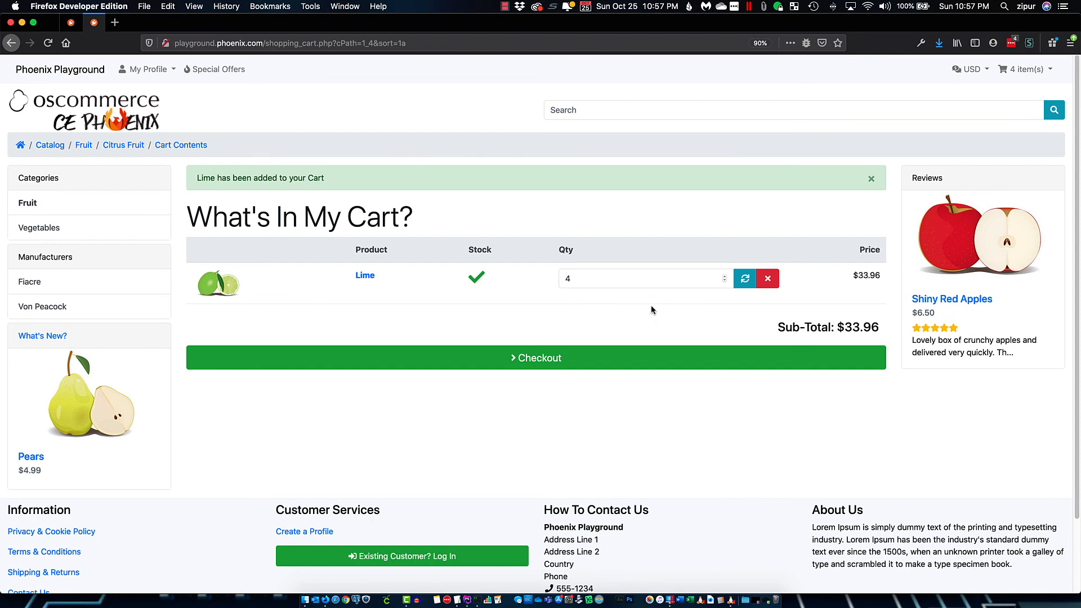
Open the Shiny Red Apples product page from the Apples & Pears category under Fruit
left_click(49, 204)
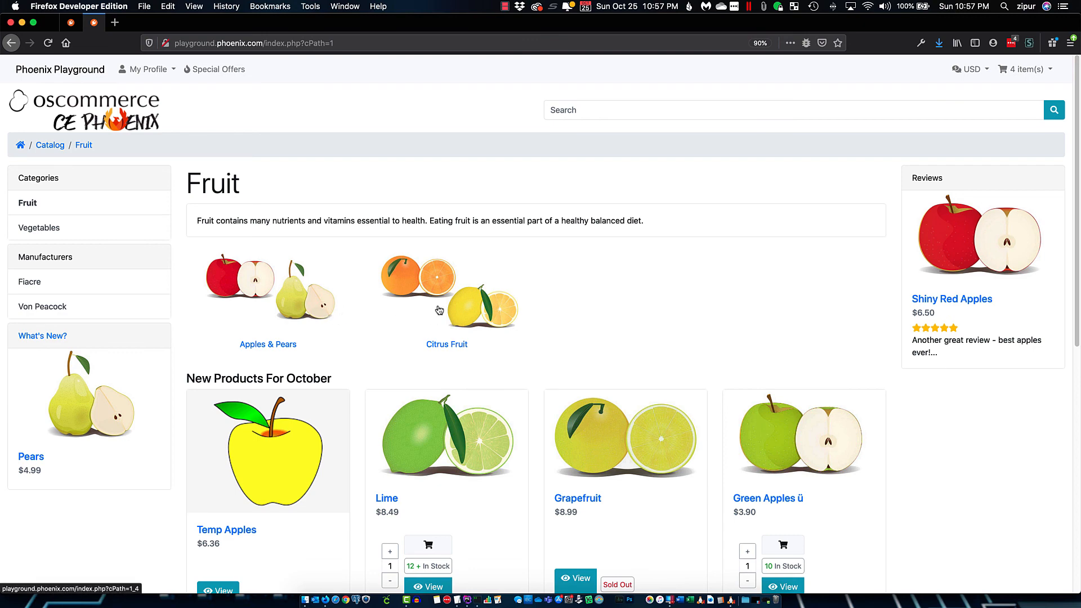
left_click(252, 316)
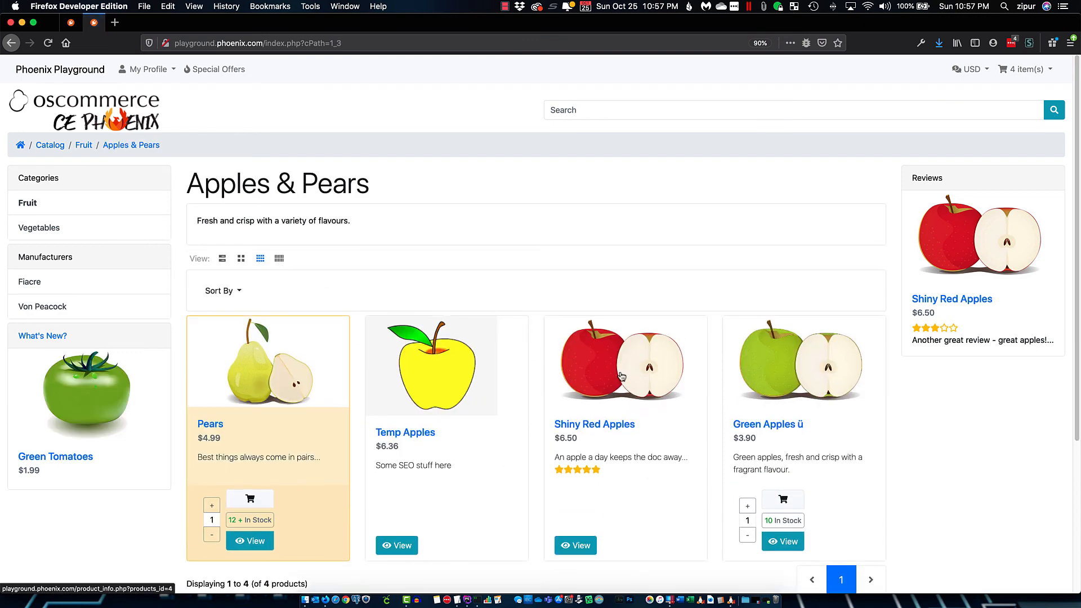
left_click(588, 549)
scroll(692, 389, "down", 1)
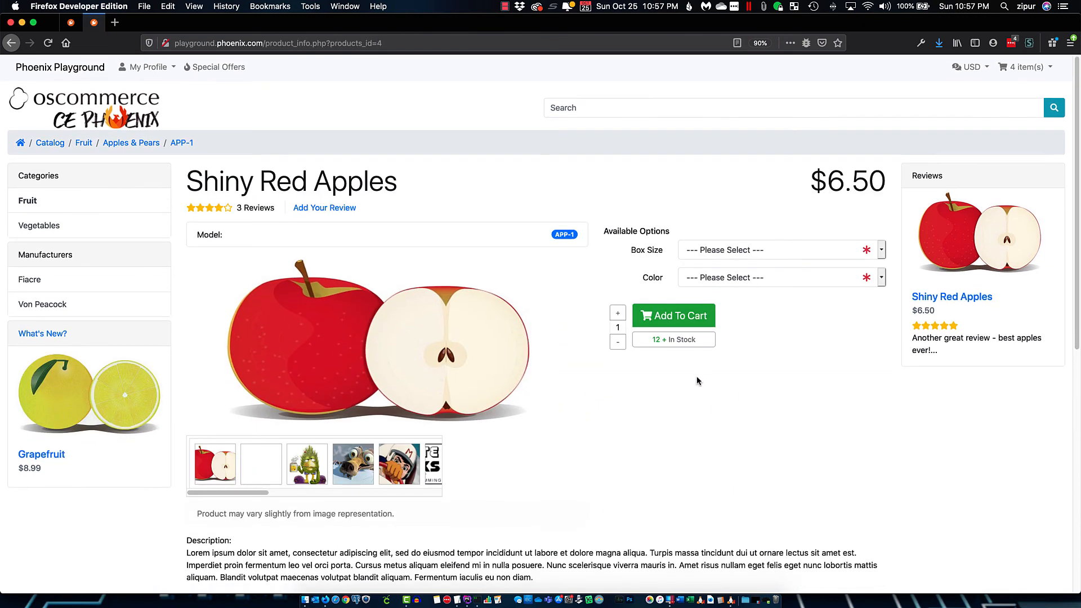
Add 3 Shiny Red Apples to the cart with Box Size set to 12 and Color set to Red
left_click(618, 307)
left_click(618, 307)
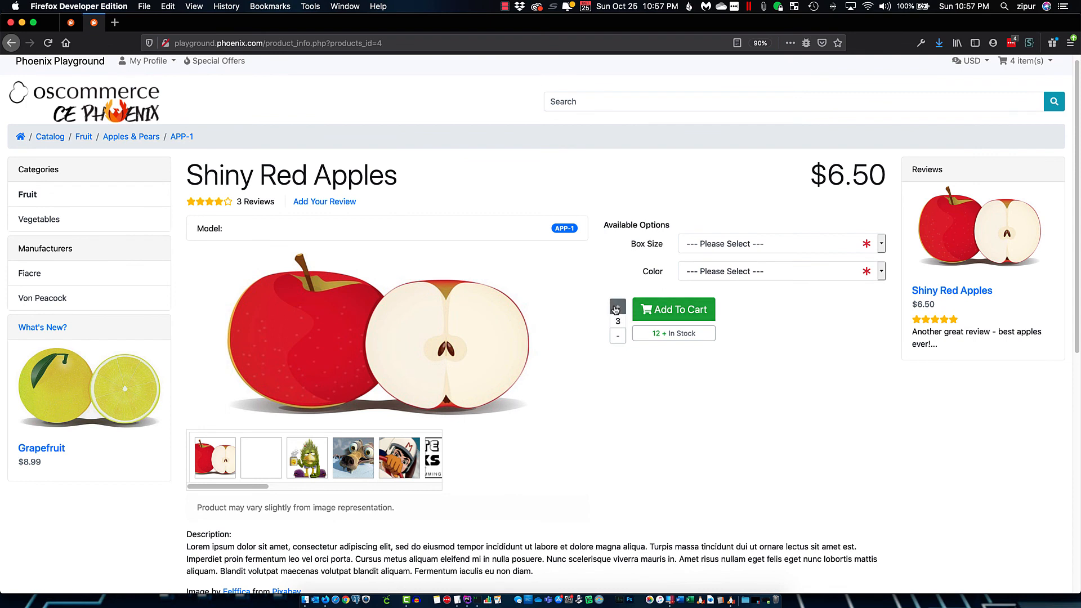
left_click(654, 310)
left_click(821, 311)
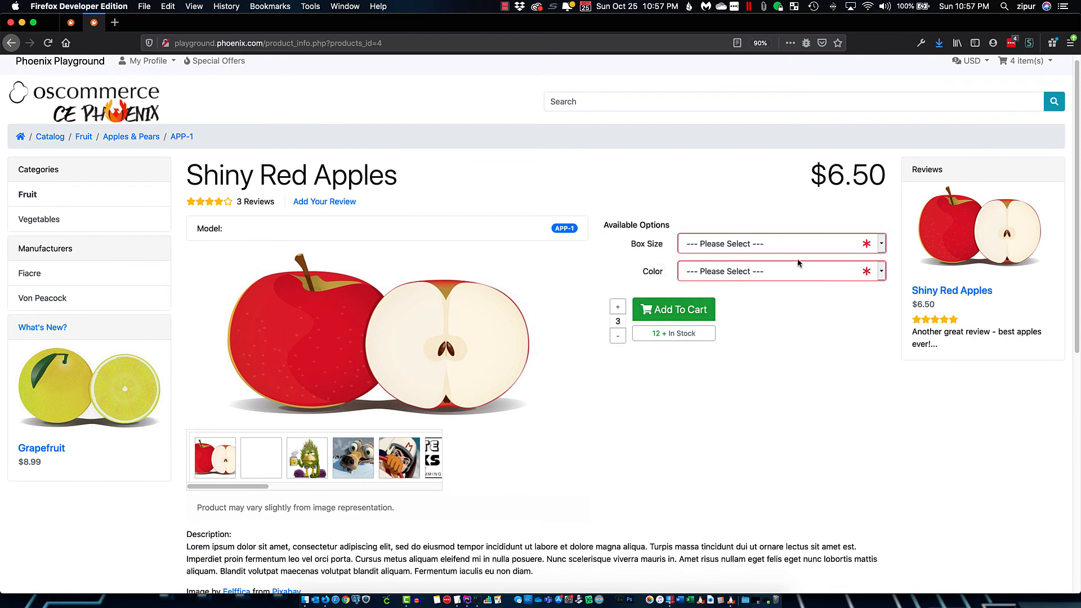
left_click(755, 249)
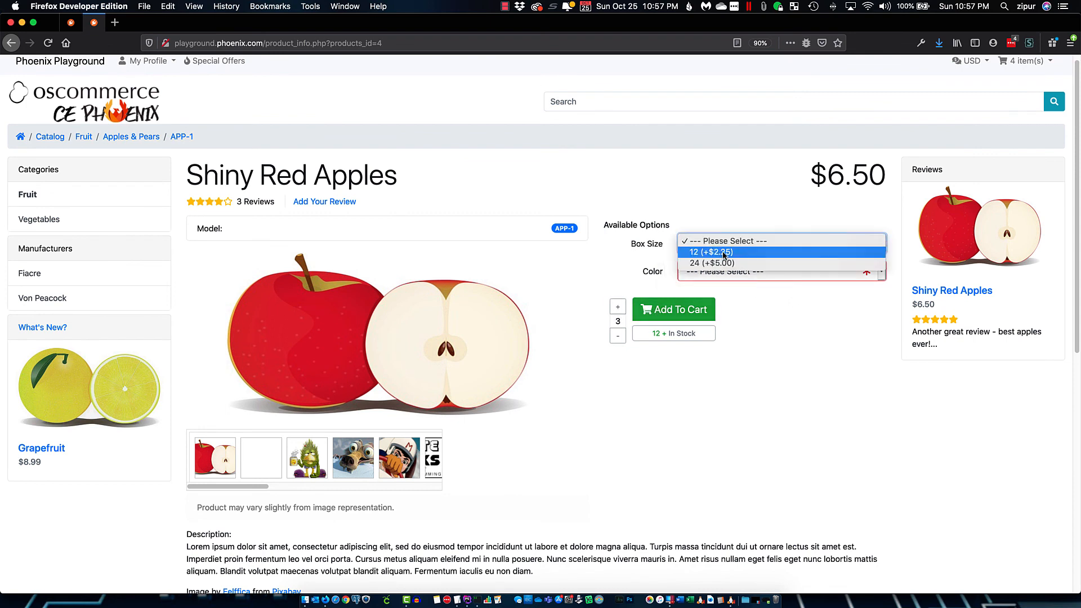
left_click(724, 253)
left_click(735, 272)
left_click(733, 281)
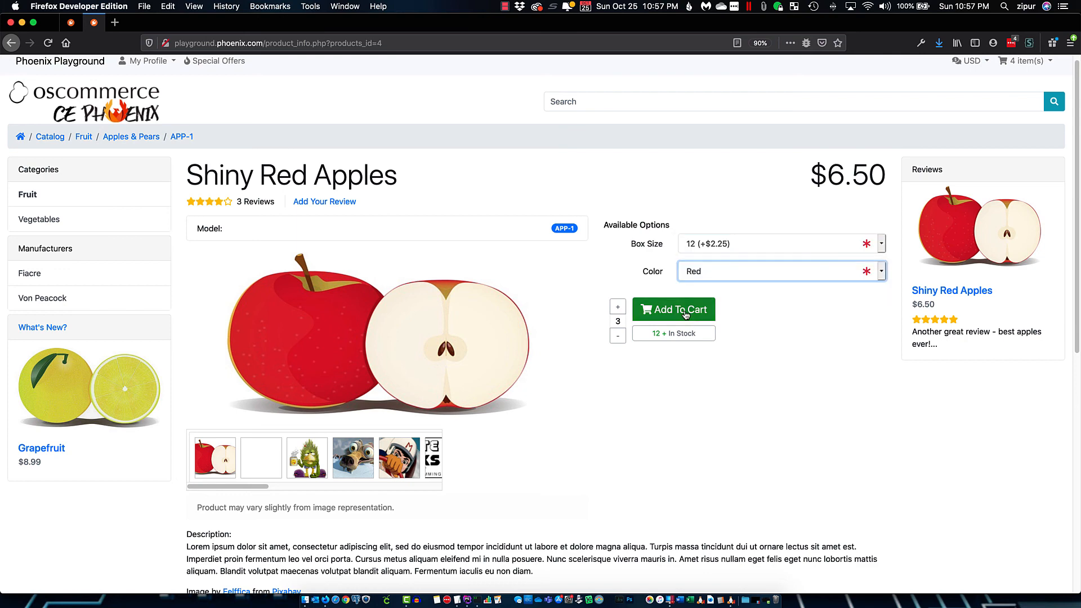
left_click(685, 315)
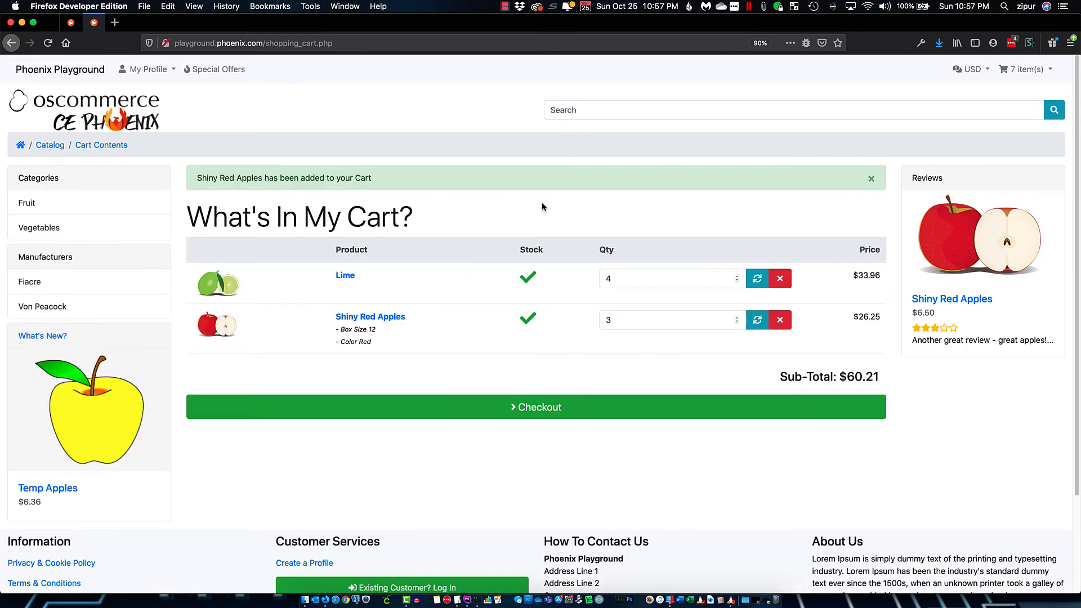
Switch to the Zipur Product Manager admin page and check for updates to the add-on
left_click(69, 23)
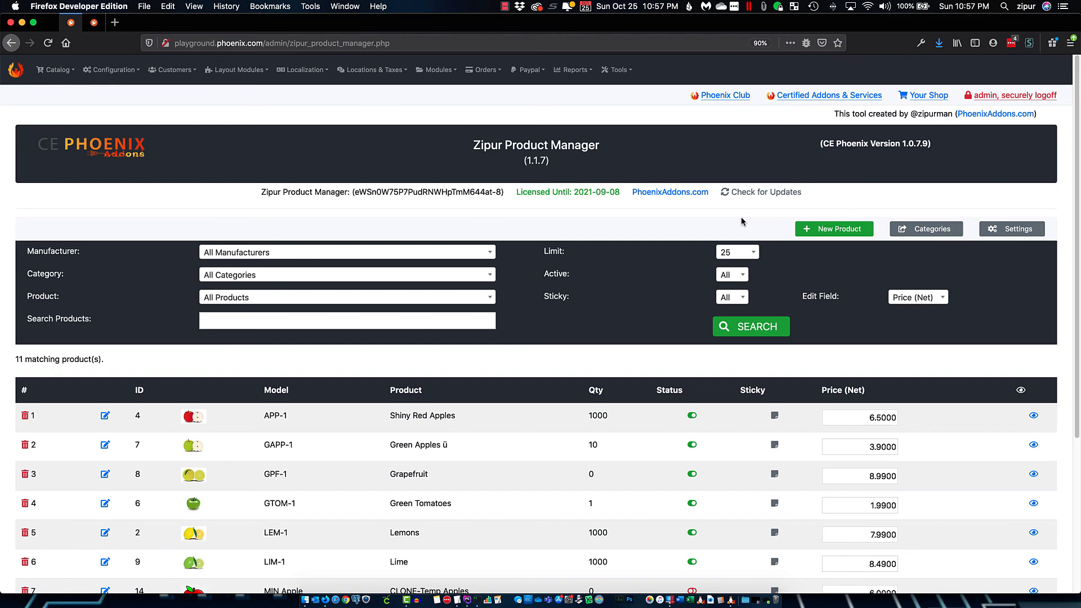
scroll(737, 224, "down", 5)
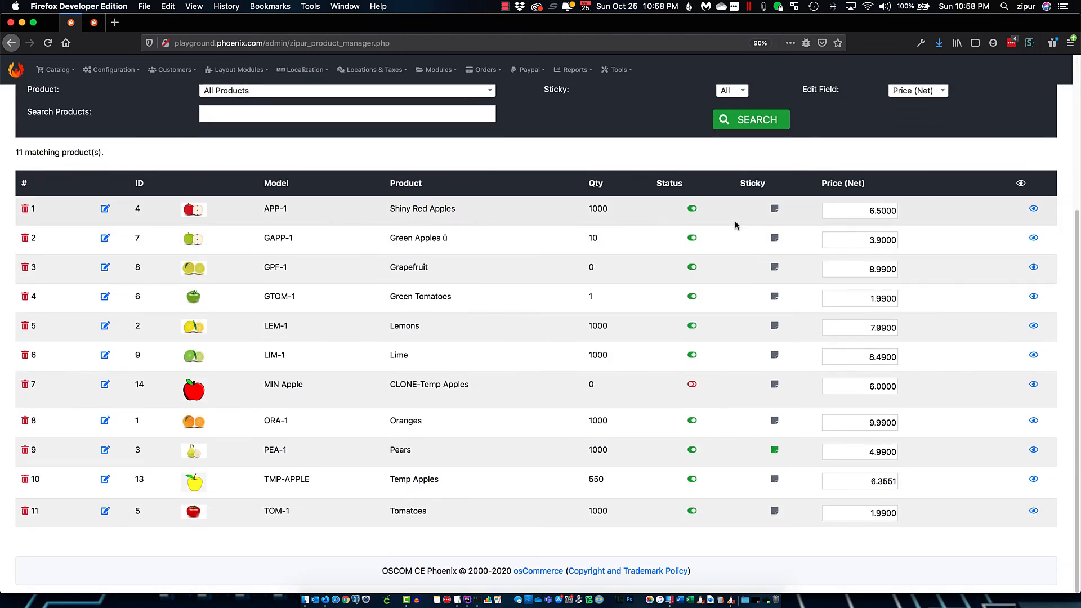
scroll(736, 225, "up", 5)
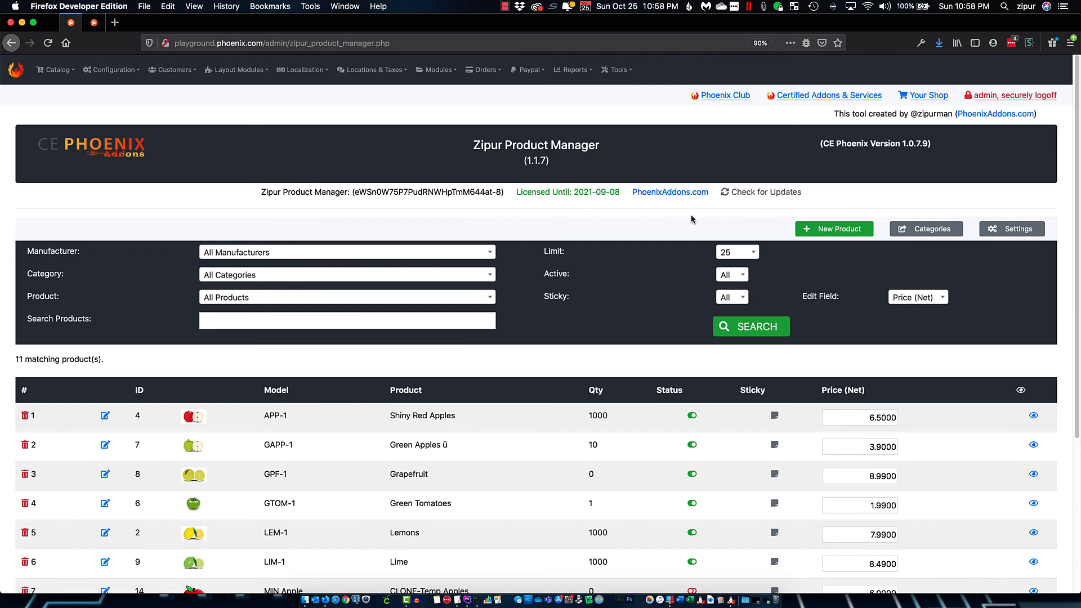
left_click_drag(563, 161, 523, 164)
left_click(663, 160)
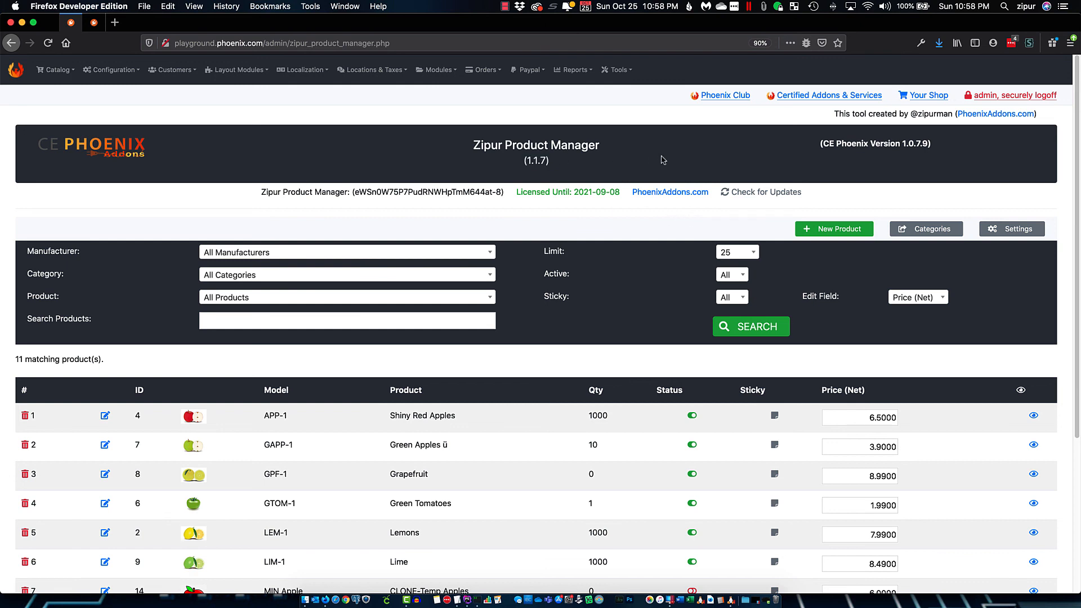
left_click(763, 191)
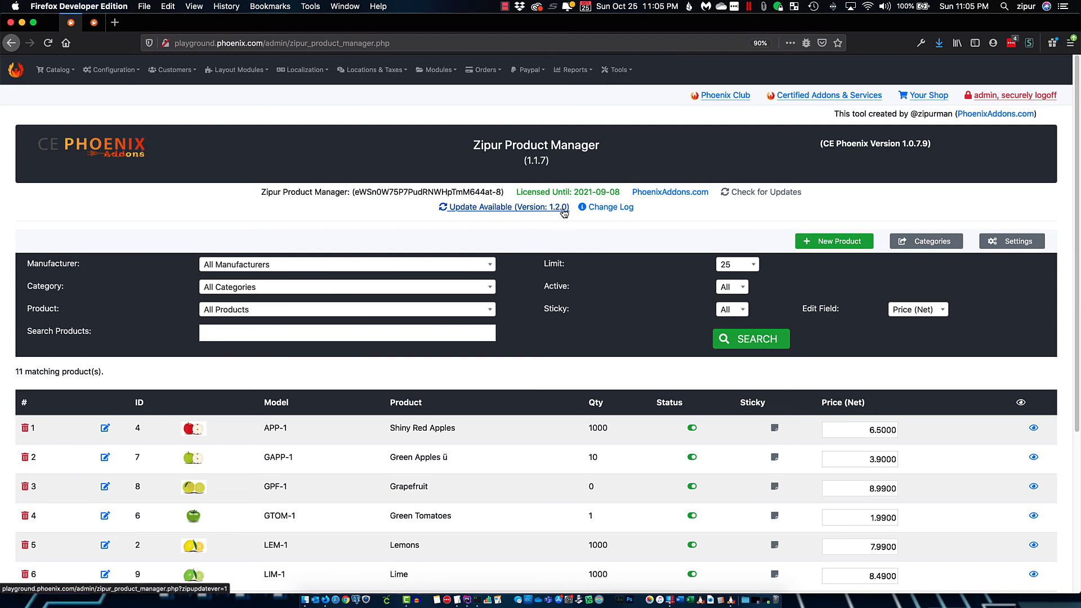
Read the change log for the Product Manager's version 1.2.0 update, then close it
left_click_drag(553, 161, 511, 163)
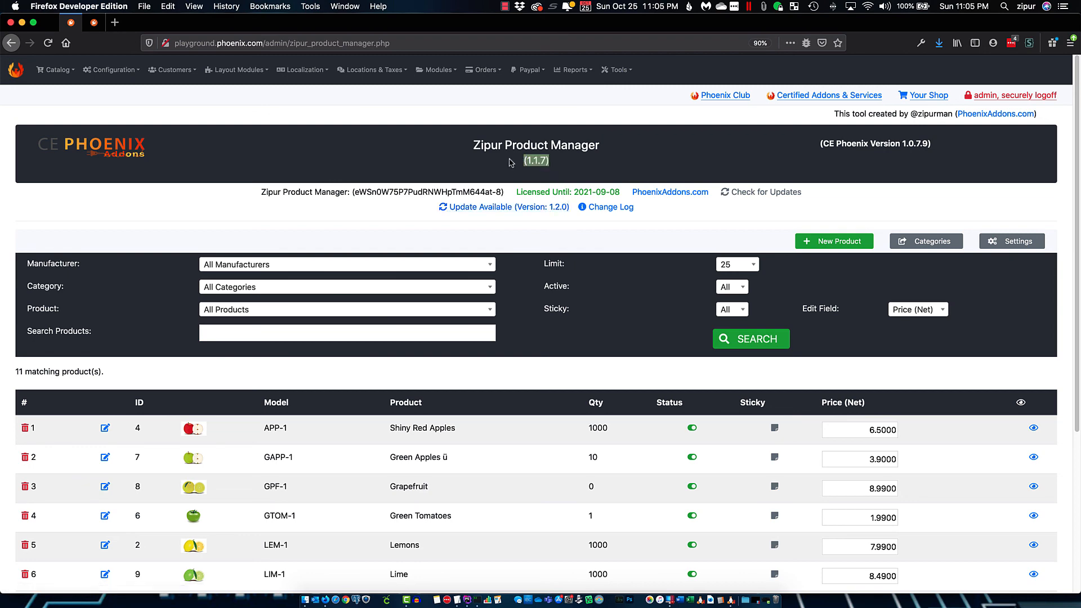
left_click(605, 207)
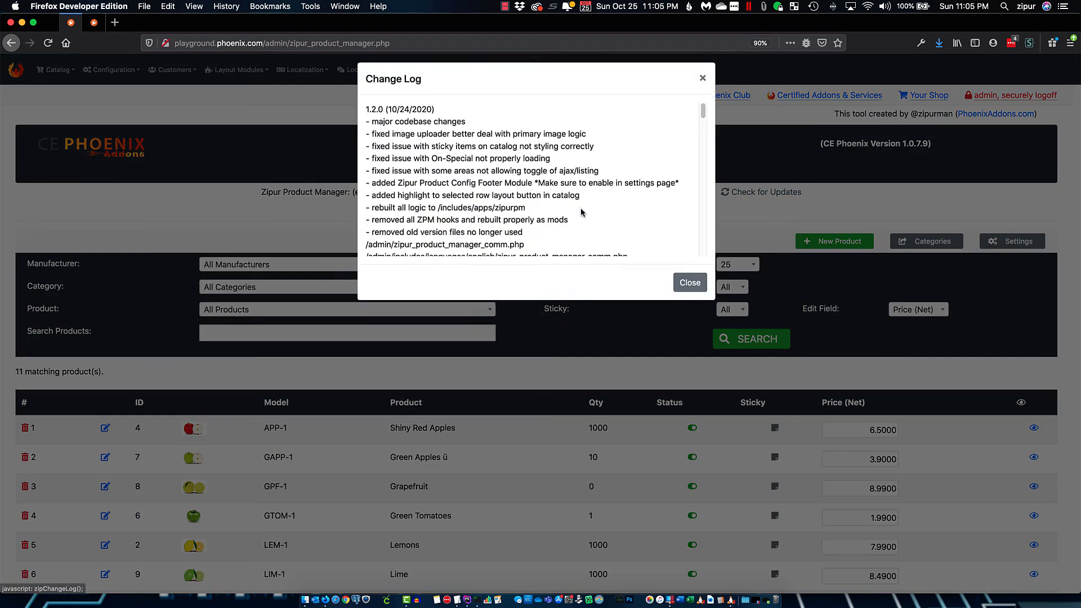
mouse_move(703, 116)
left_mouse_down()
mouse_move(697, 180)
mouse_move(699, 110)
left_mouse_up()
left_click(703, 84)
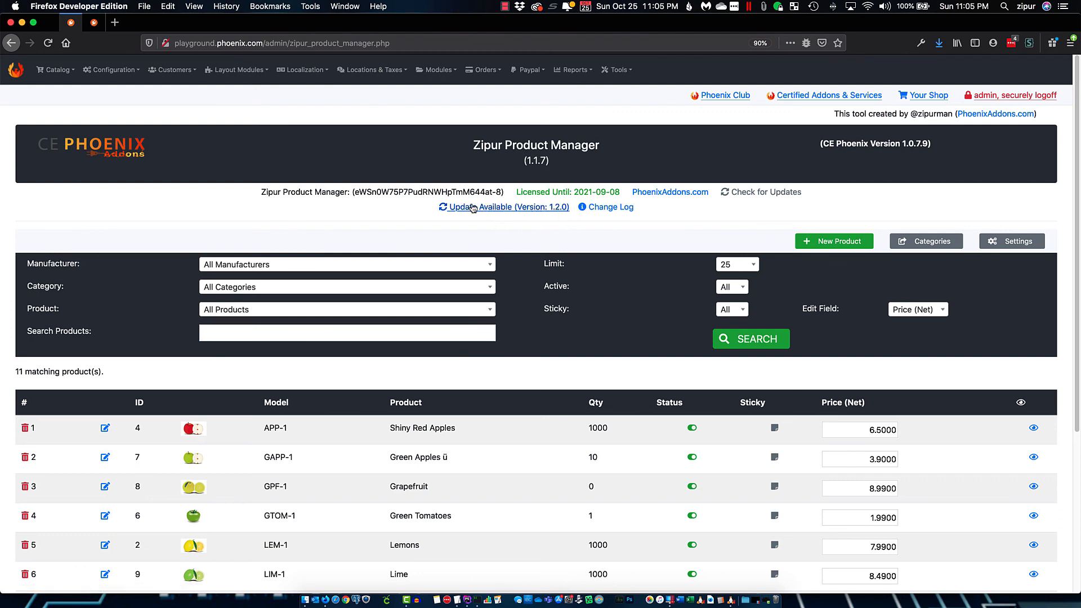
Install the Product Manager update to version 1.2.0 and review its modules and settings
left_click(495, 213)
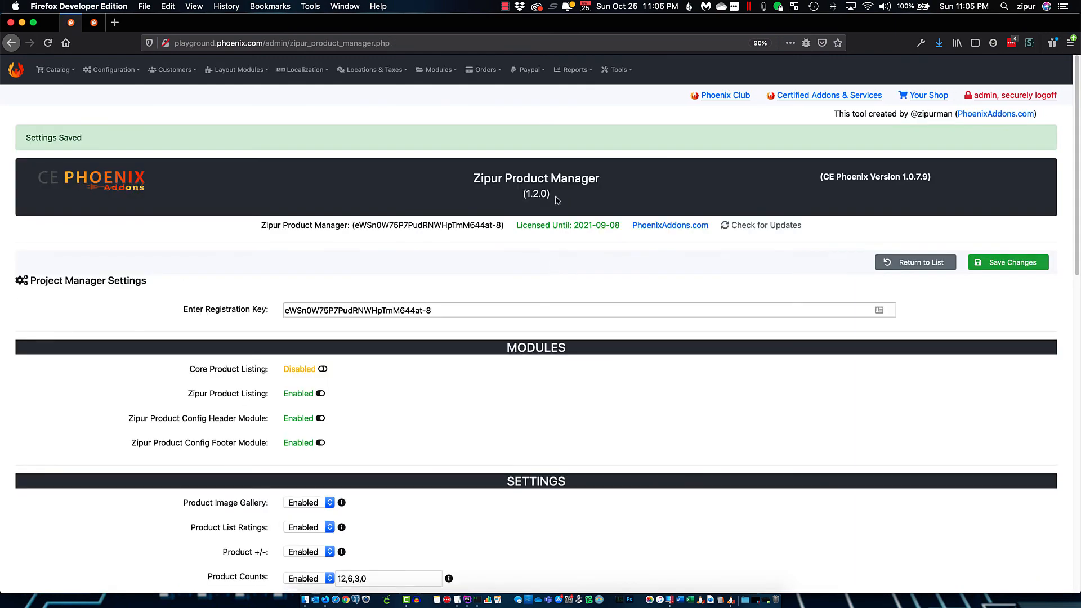
left_click_drag(554, 194, 522, 195)
scroll(367, 389, "down", 5)
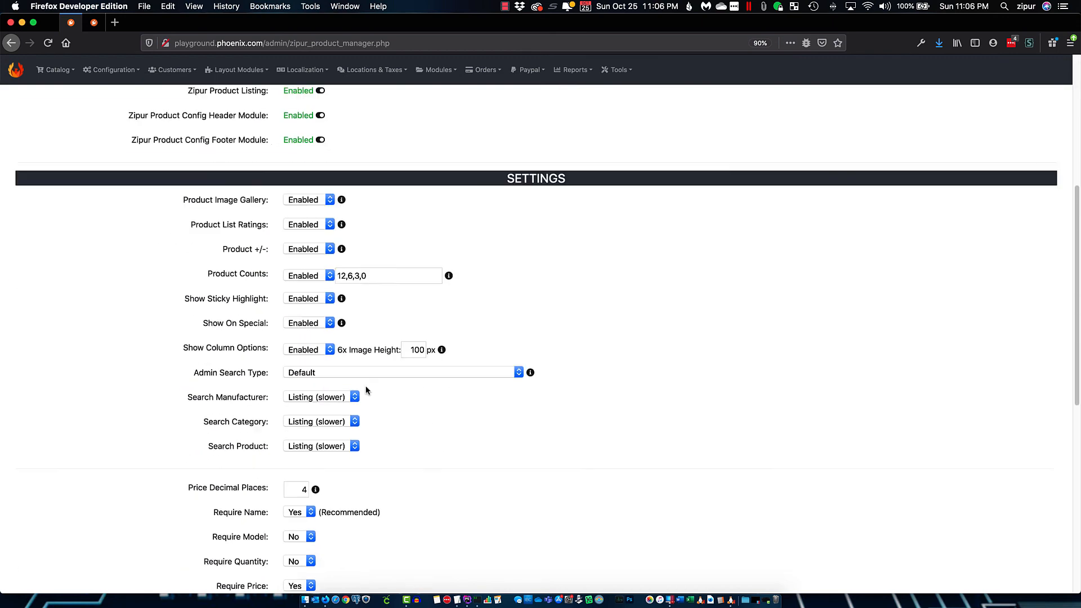
scroll(498, 428, "down", 1)
scroll(499, 432, "up", 6)
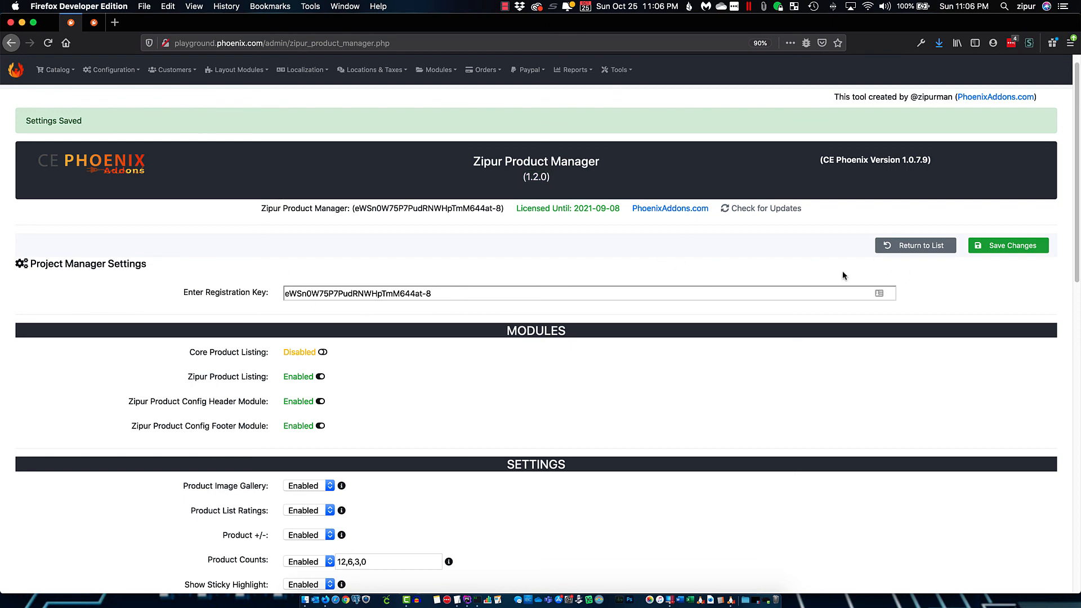
Return to the product list, check for updates again and look through the change log's older entries
left_click(927, 245)
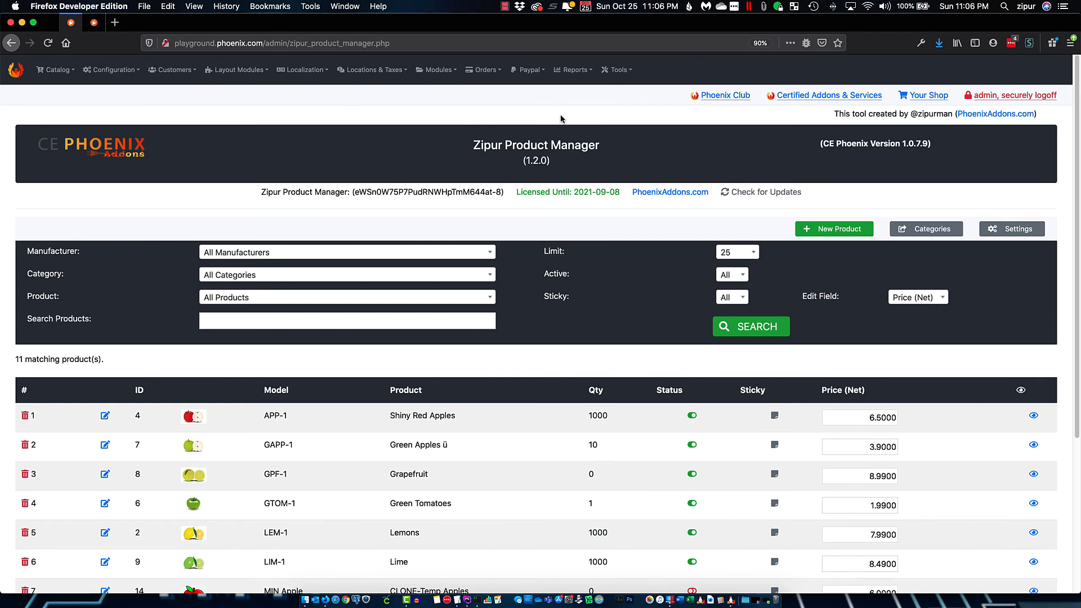
scroll(579, 383, "down", 4)
scroll(579, 383, "up", 4)
left_click(757, 192)
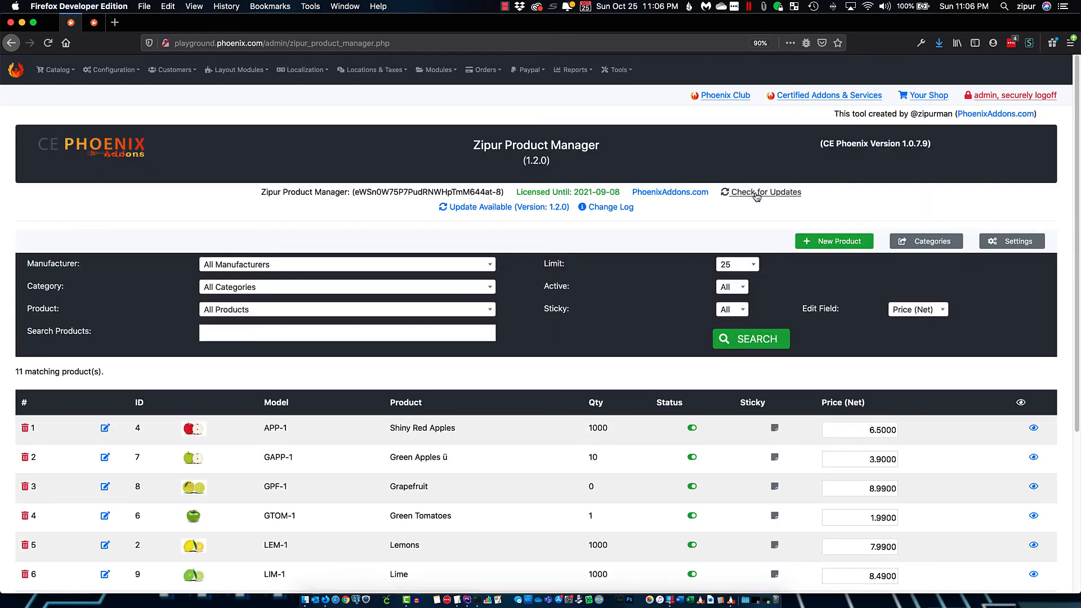
left_click(611, 207)
scroll(535, 154, "down", 10)
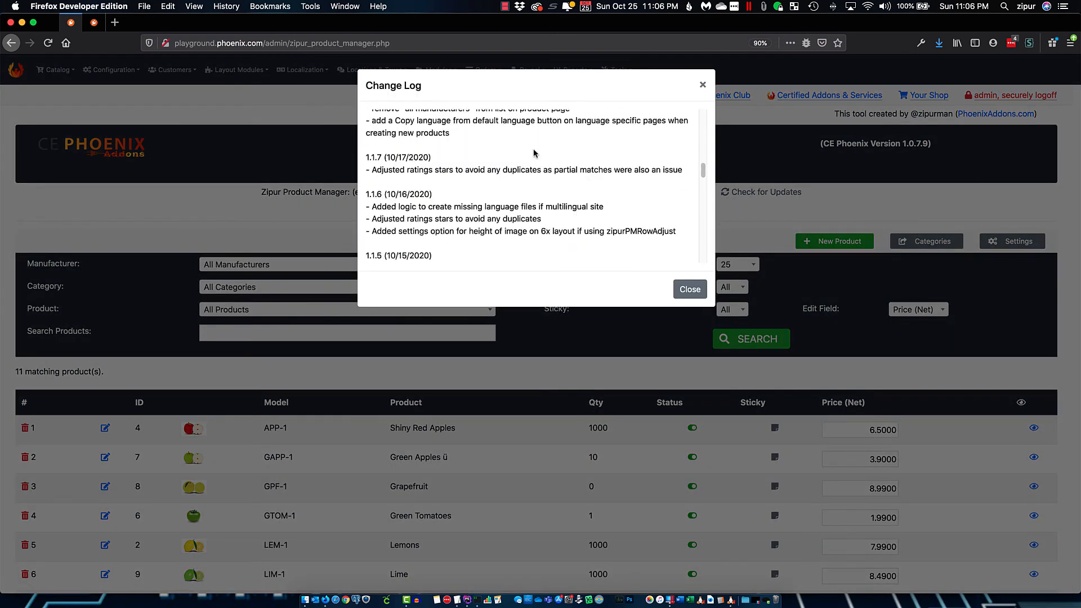
scroll(535, 154, "down", 5)
left_click(703, 86)
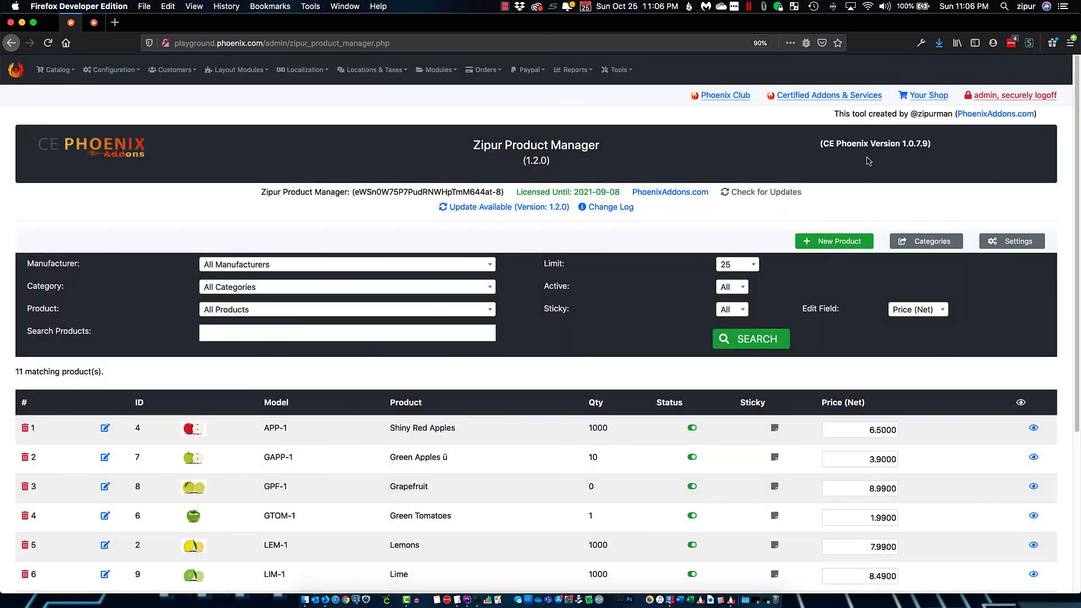
scroll(890, 208, "down", 5)
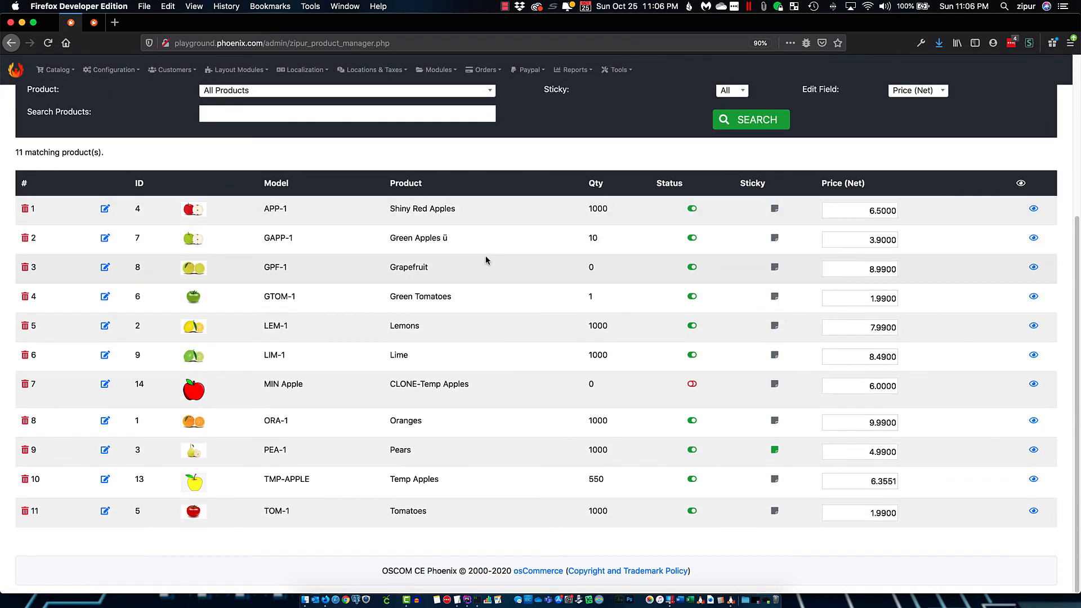
scroll(486, 256, "up", 1)
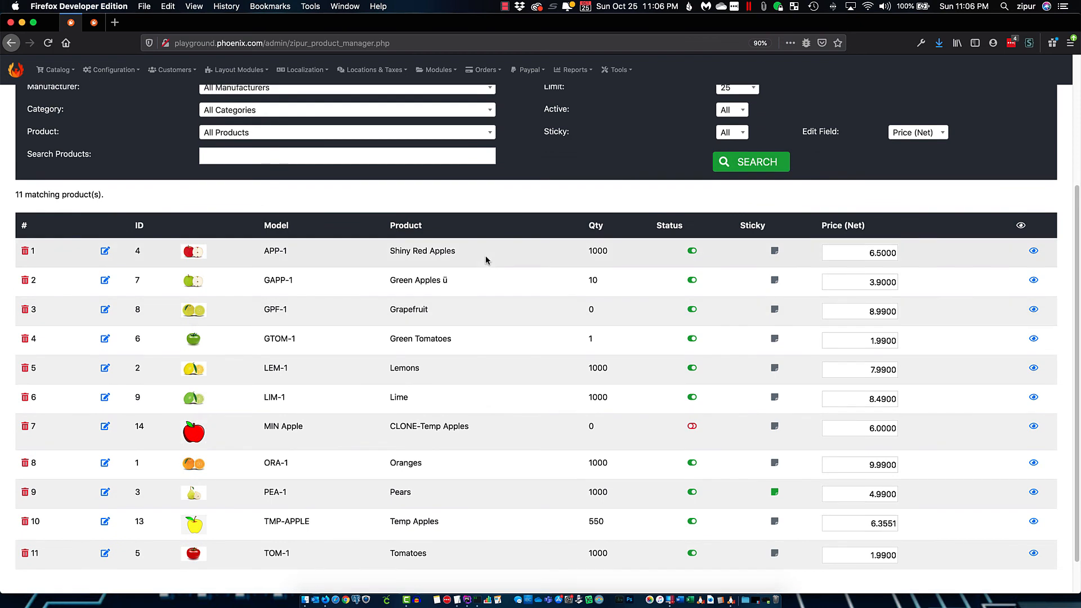
scroll(485, 260, "down", 1)
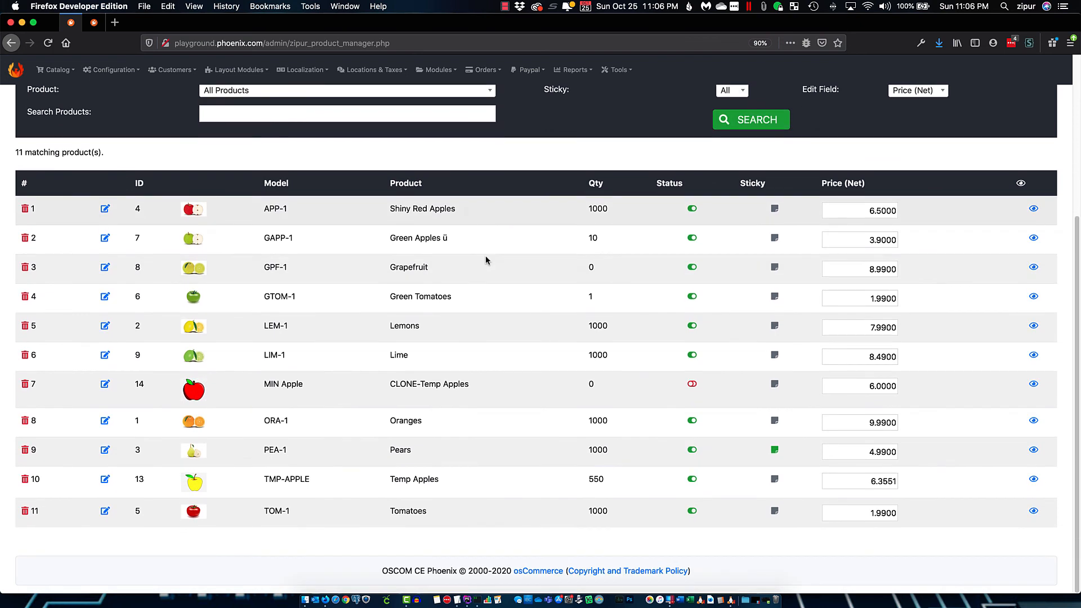